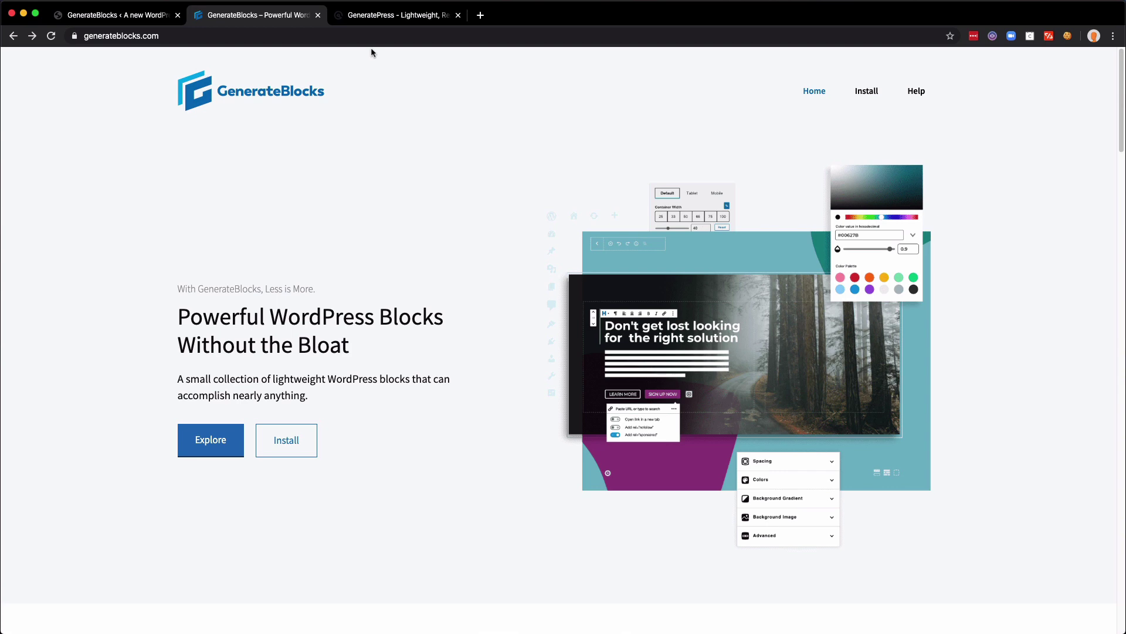
Look over the GeneratePress and GenerateBlocks home pages and open the GenerateBlocks install page
click(377, 18)
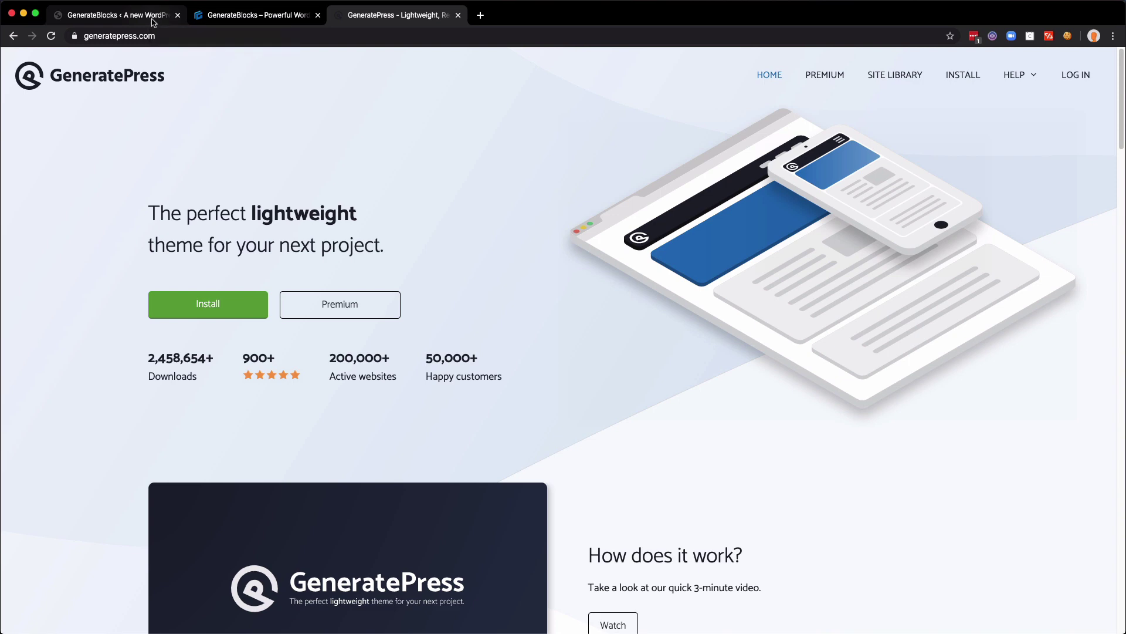
click(117, 15)
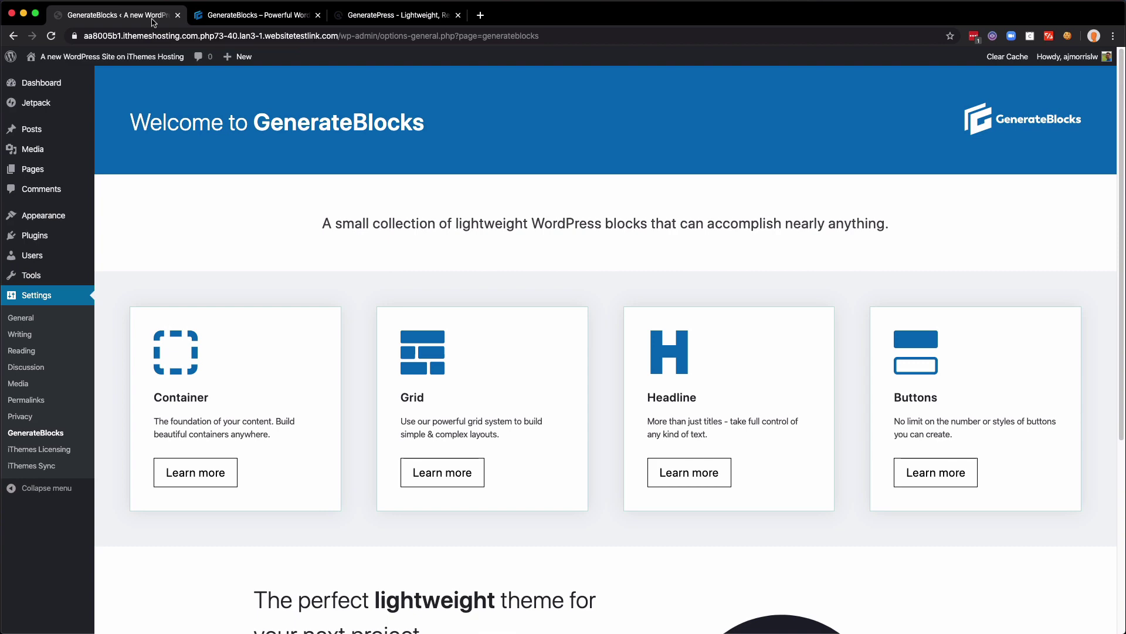
click(258, 18)
click(364, 20)
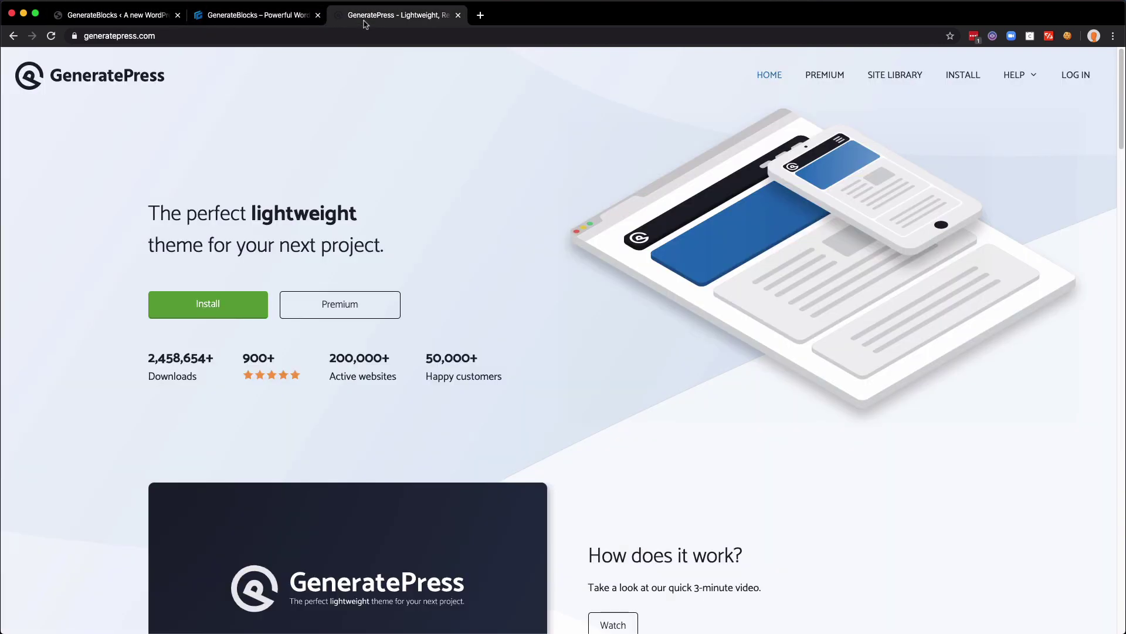
click(230, 19)
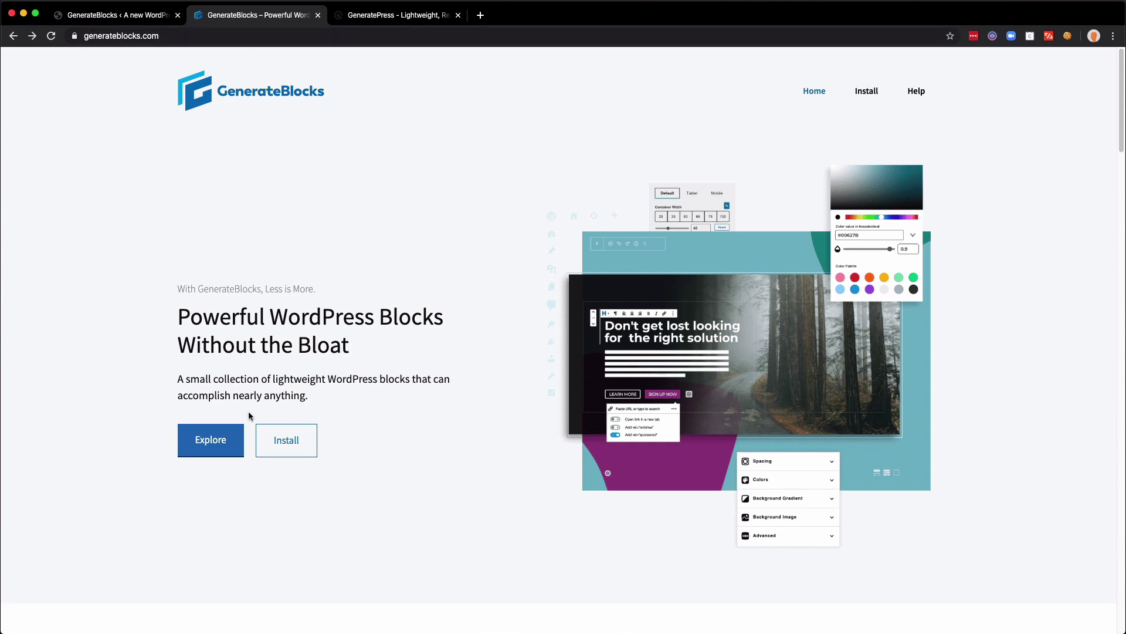
click(286, 440)
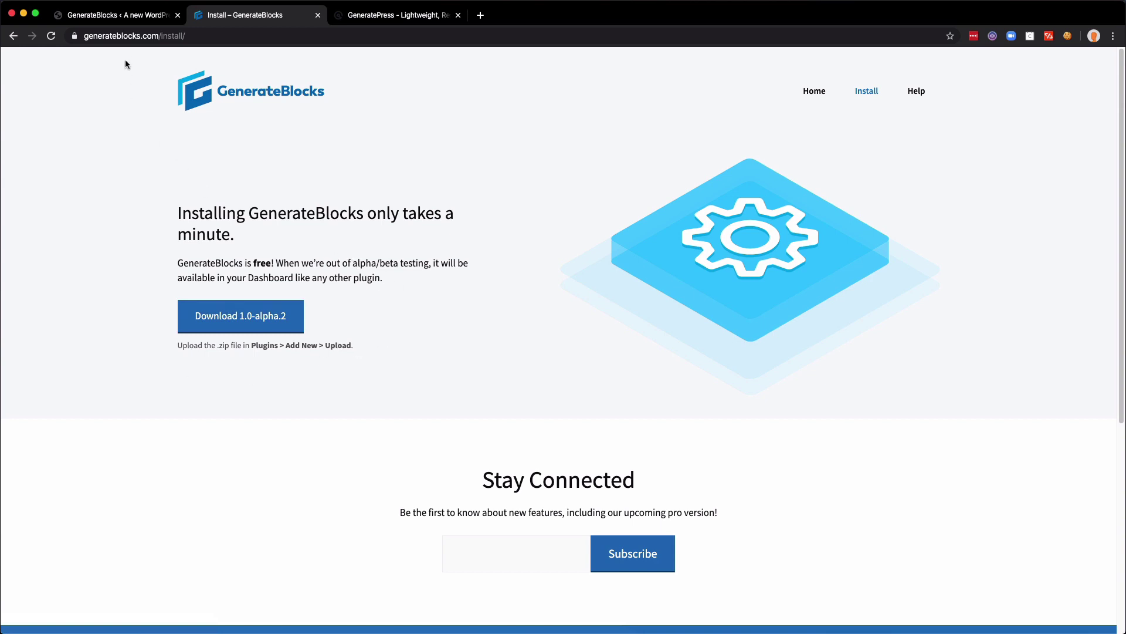
Review the GenerateBlocks welcome page in the WordPress dashboard, including the tagline, block cards and theme section
click(134, 15)
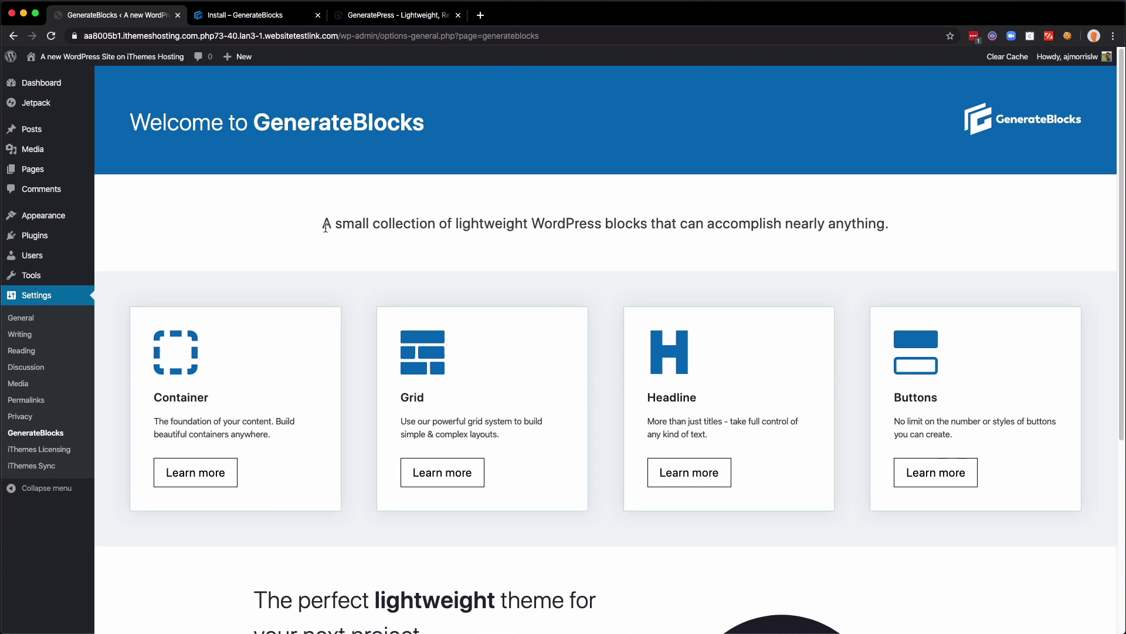
drag(323, 225, 899, 238)
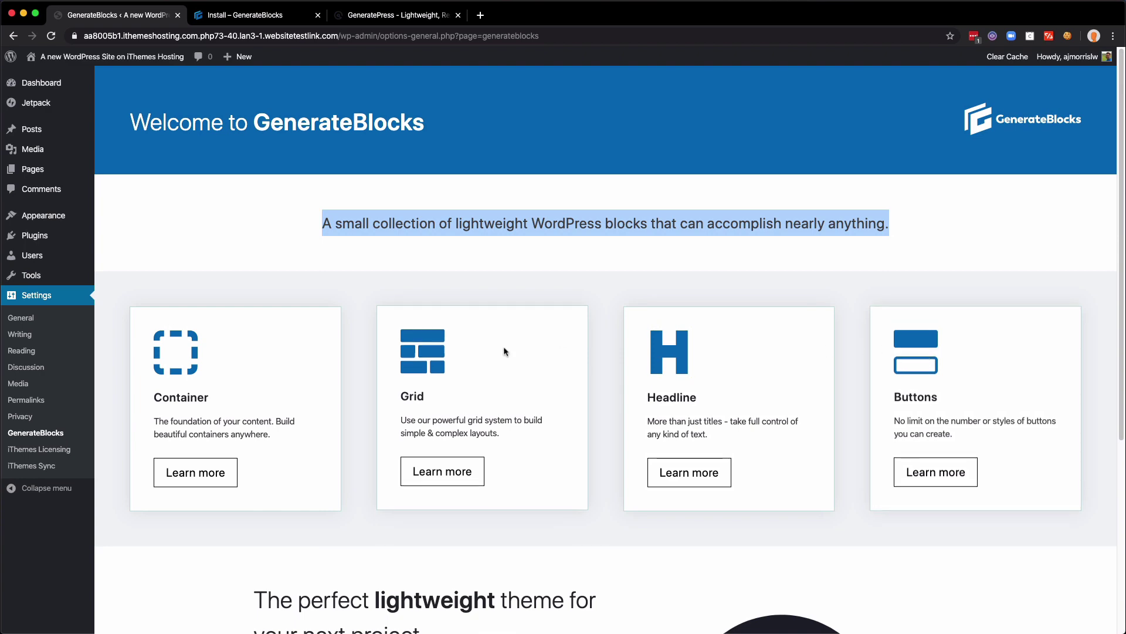
scroll(593, 340, down, 5)
scroll(593, 342, down, 1)
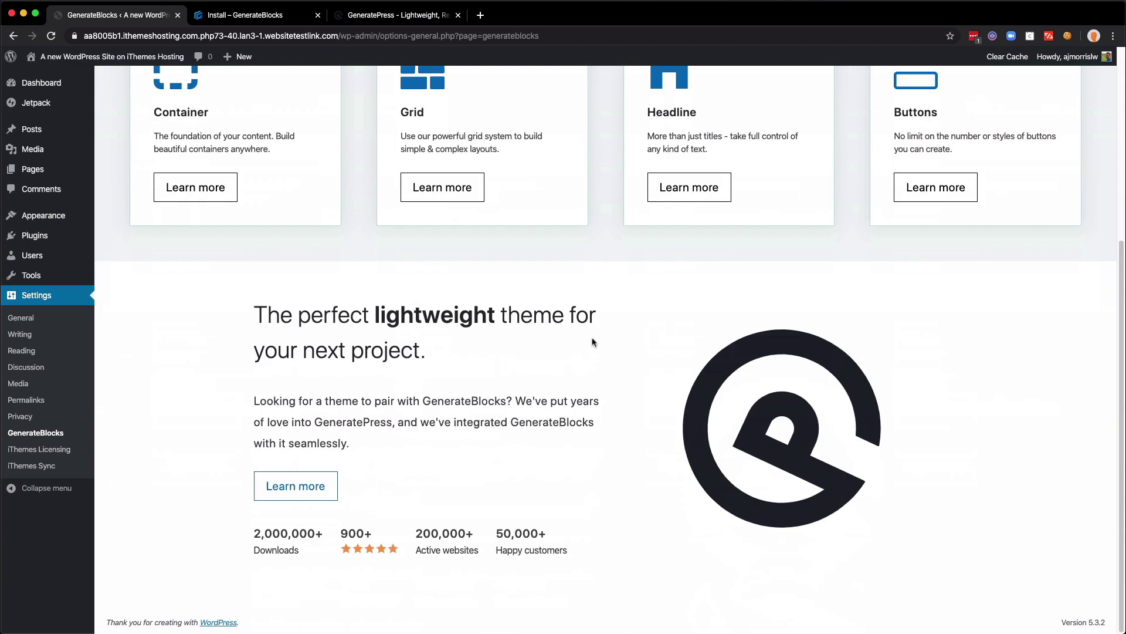
scroll(590, 340, up, 4)
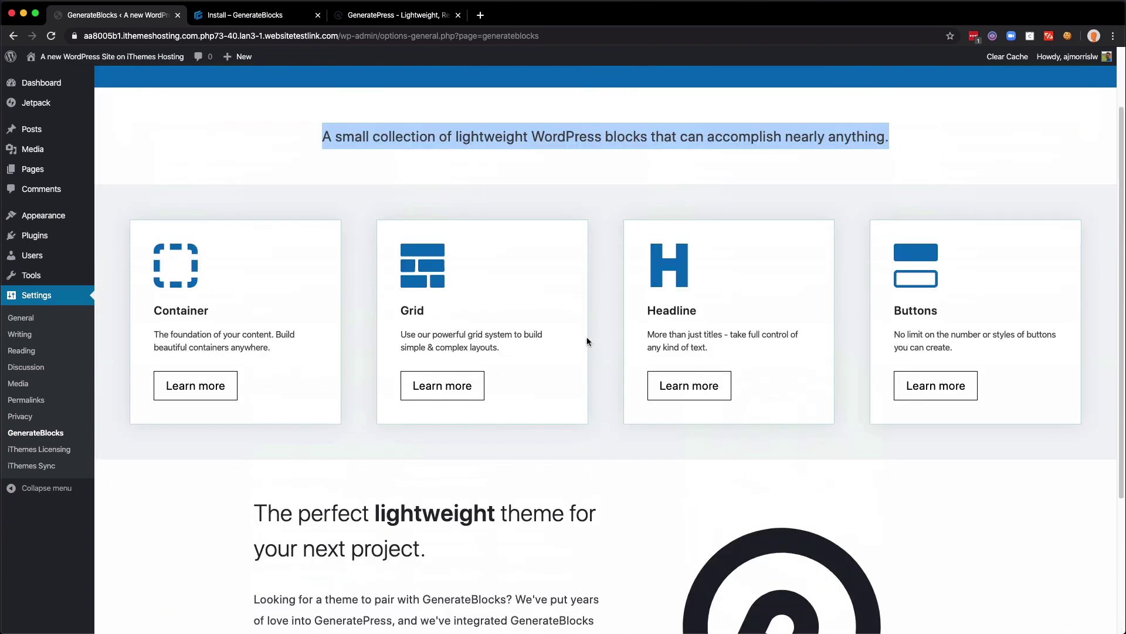
Open the Container block's learn-more page and examine the Container, Grid, Headline and Buttons feature sections
click(218, 379)
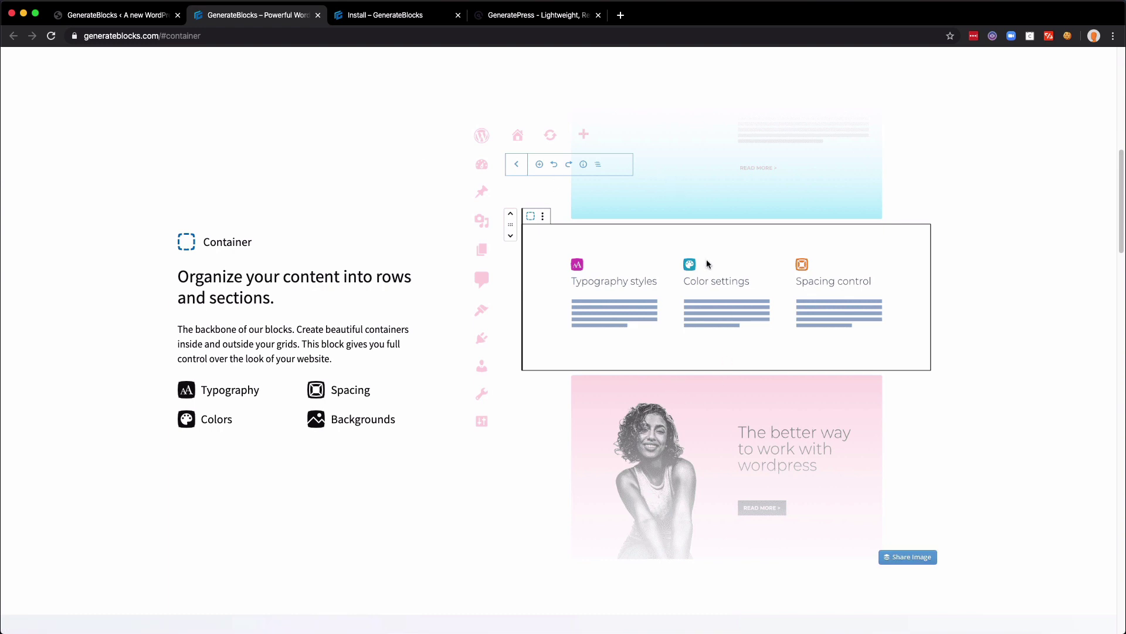
scroll(707, 264, up, 10)
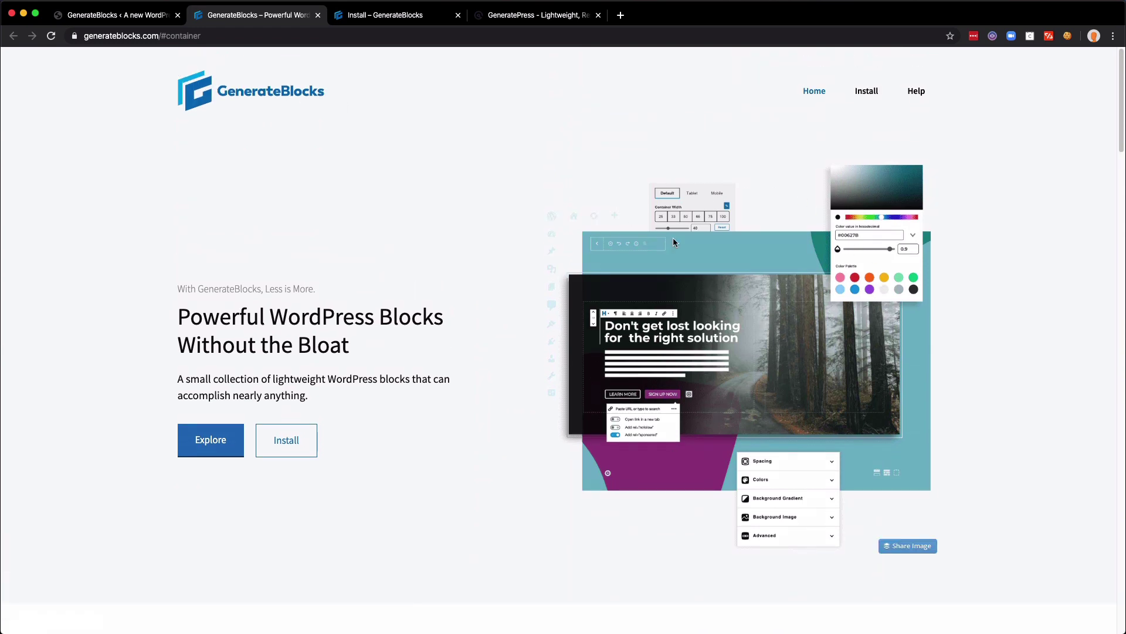
scroll(589, 245, down, 10)
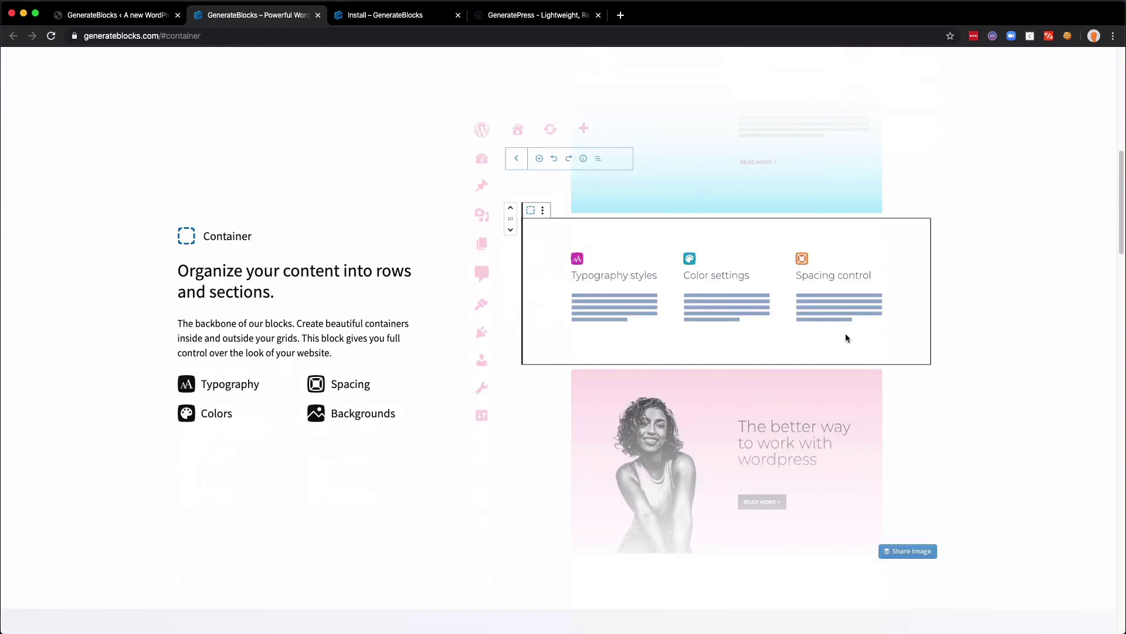
scroll(810, 330, down, 10)
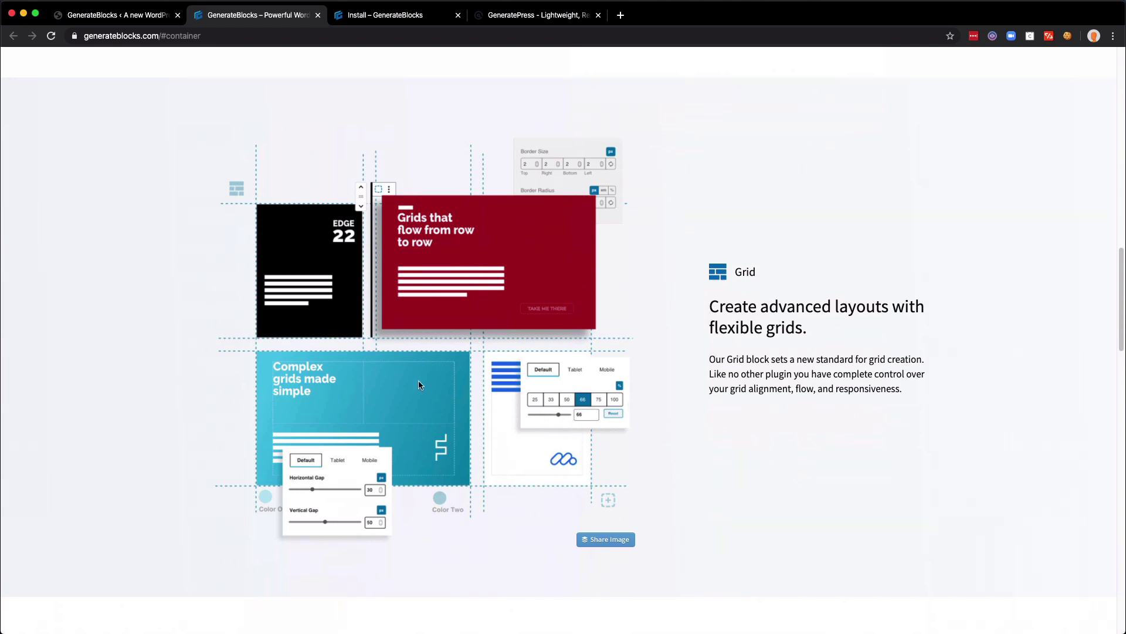
scroll(418, 385, down, 10)
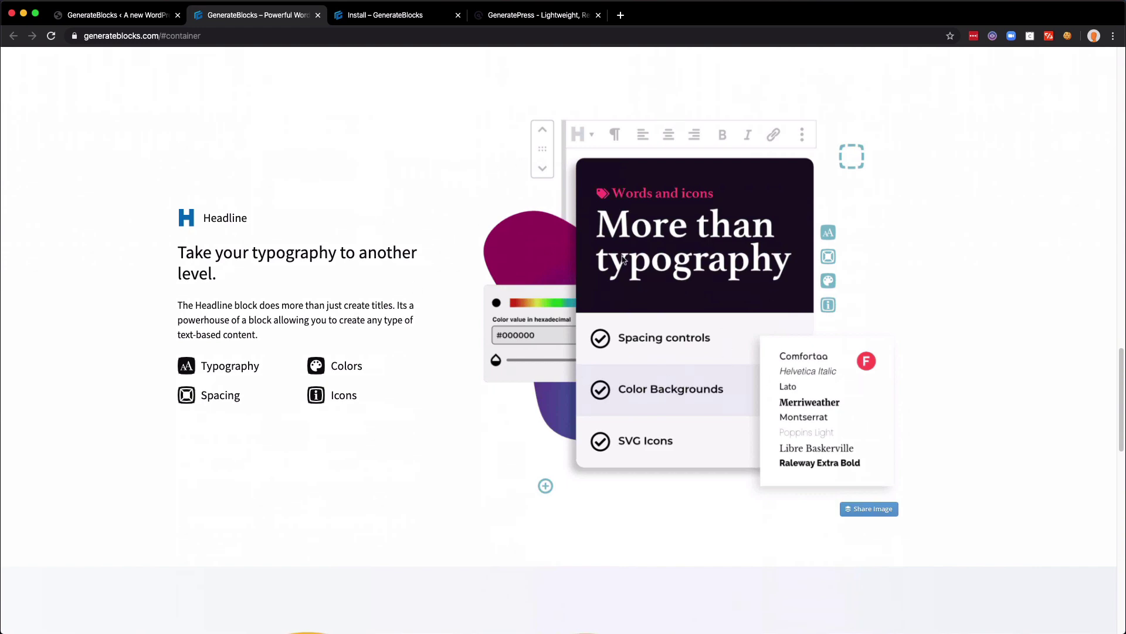
scroll(546, 252, down, 8)
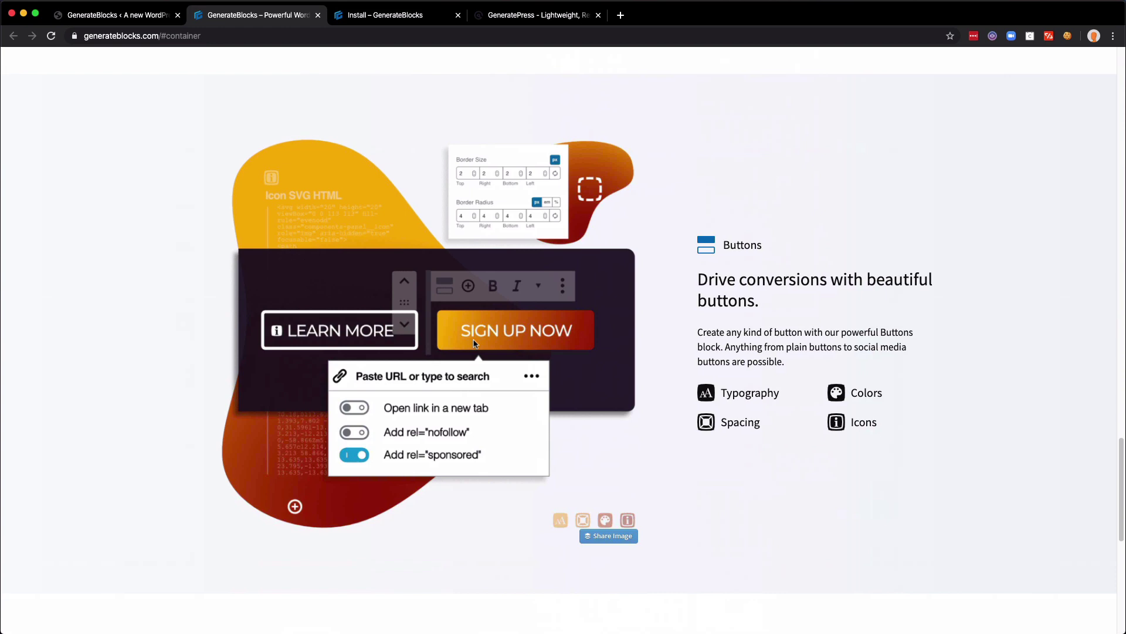
scroll(475, 343, down, 5)
scroll(466, 291, up, 12)
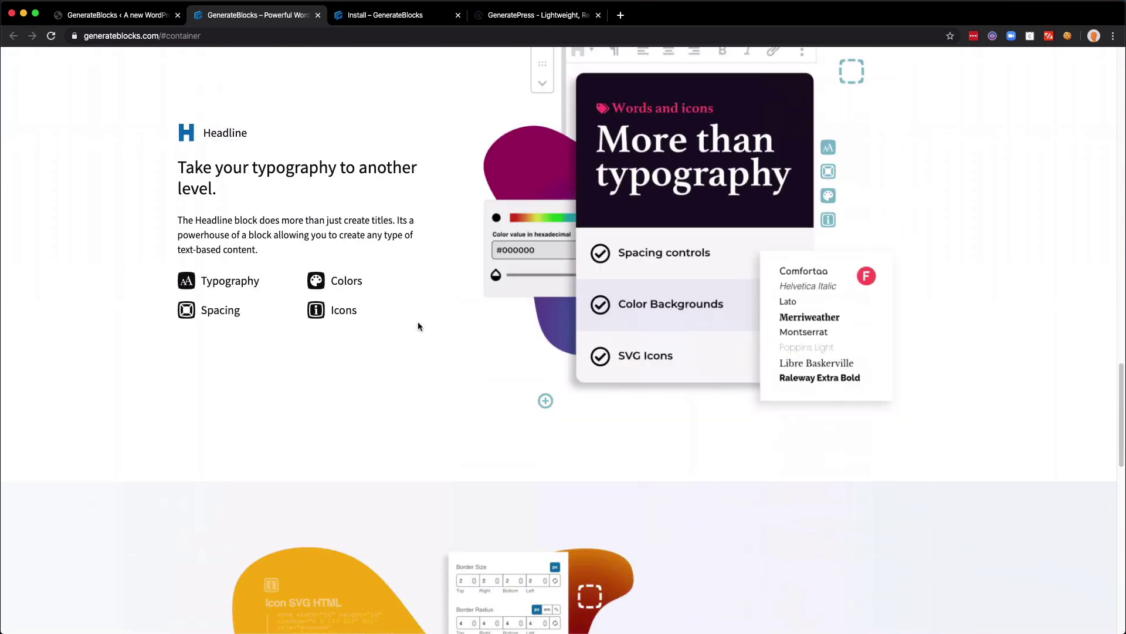
Return to the WordPress dashboard and create a new page titled GenerateBlocks, dismissing the editor's welcome tip
click(144, 16)
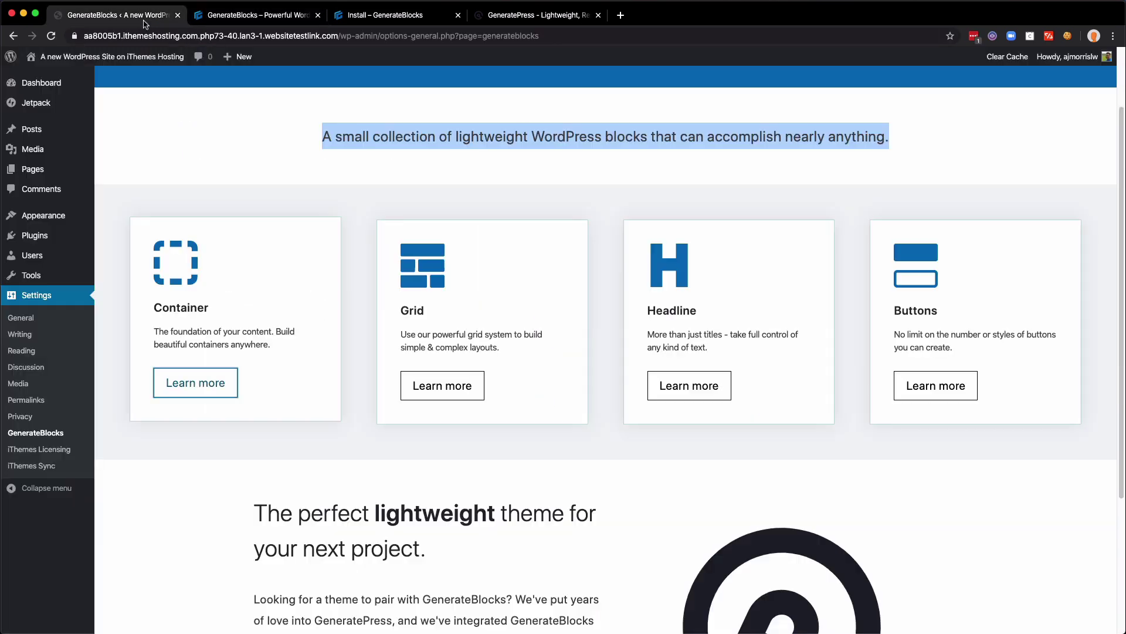
click(237, 191)
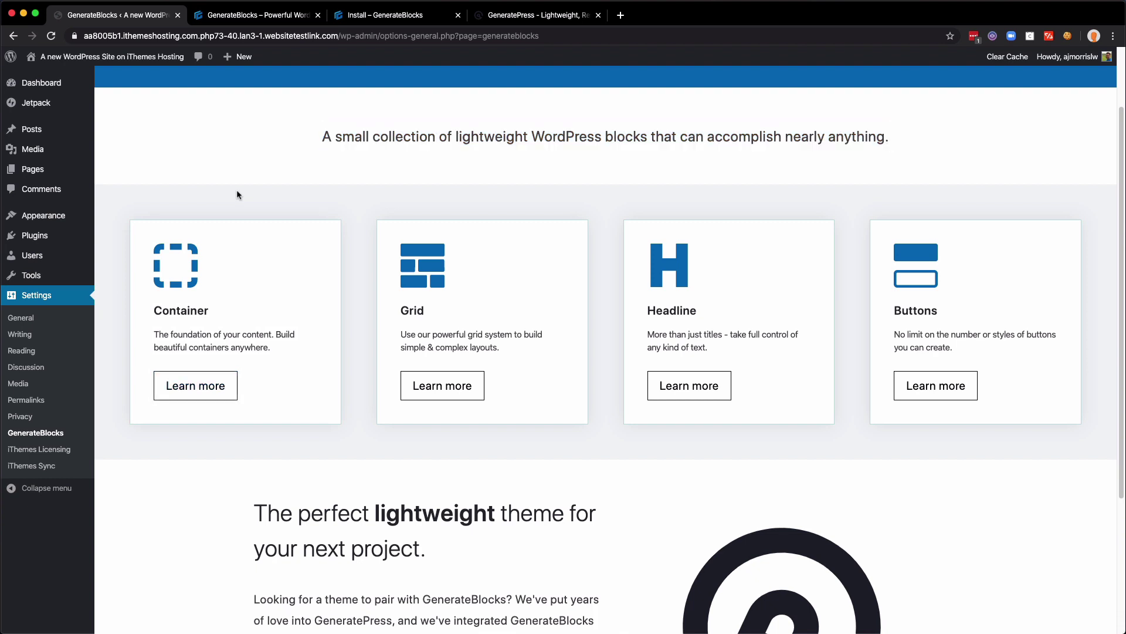
mouse_move(64, 171)
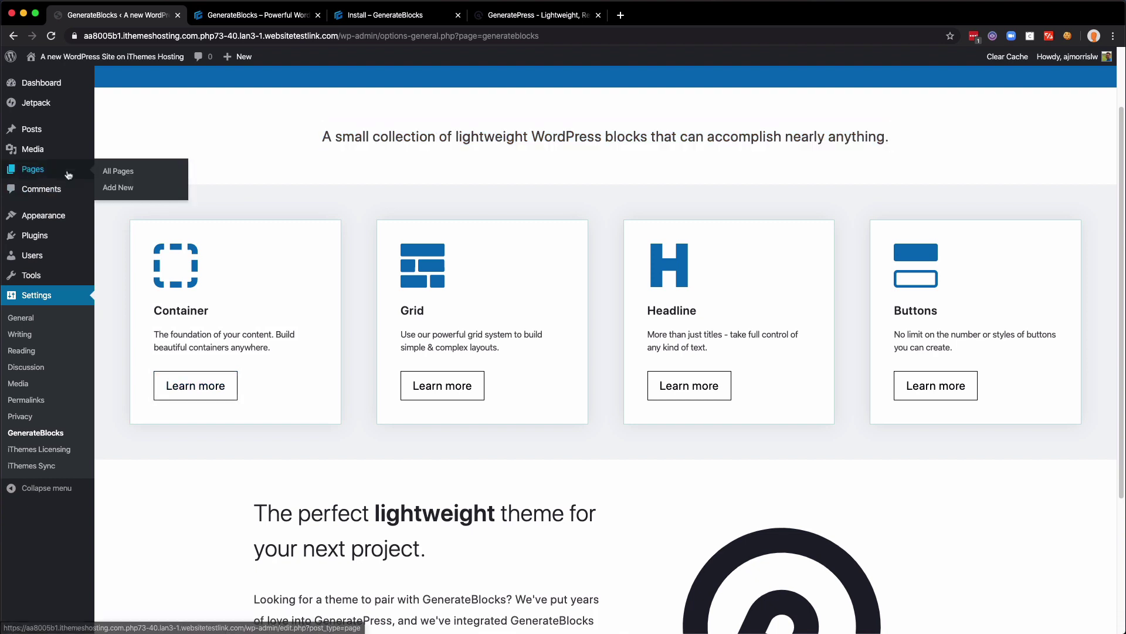
click(125, 187)
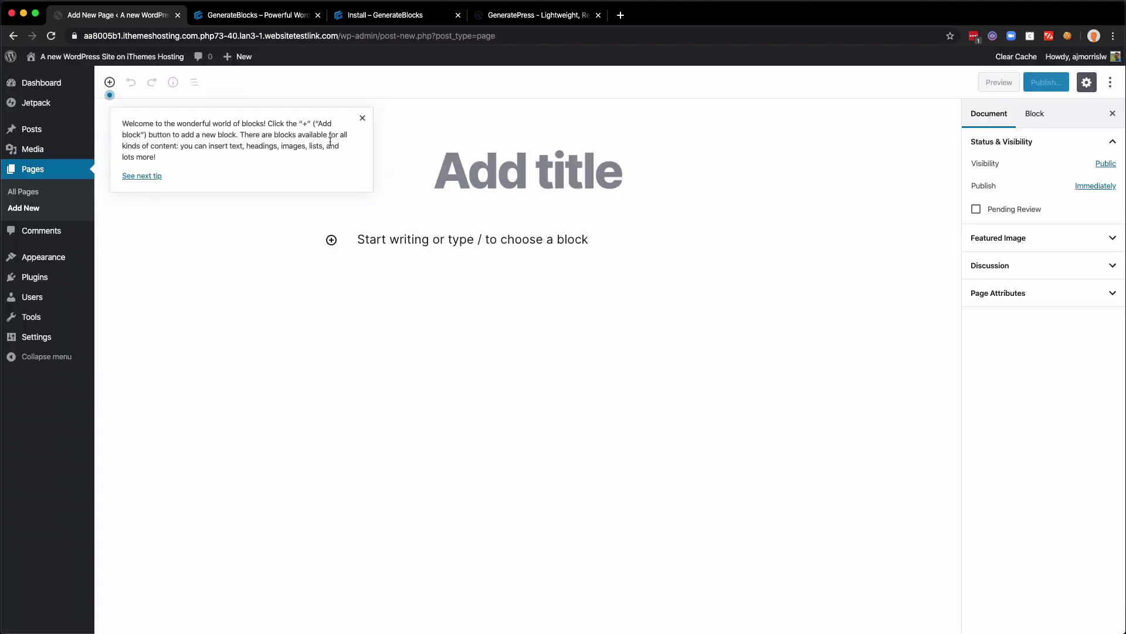
click(363, 118)
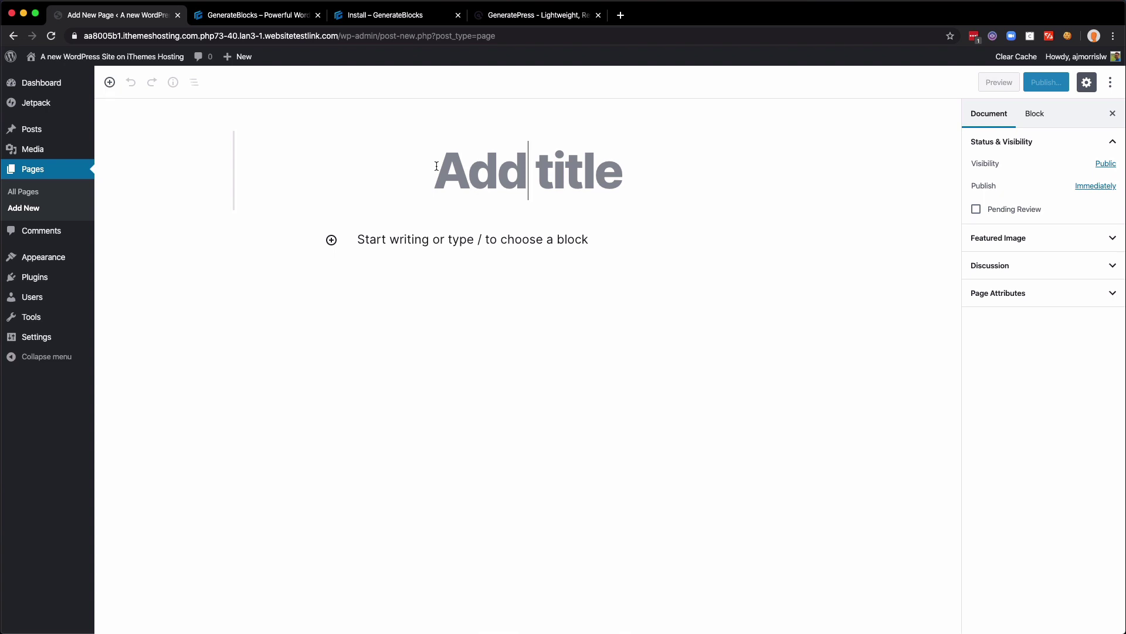
text(GenerateBl)
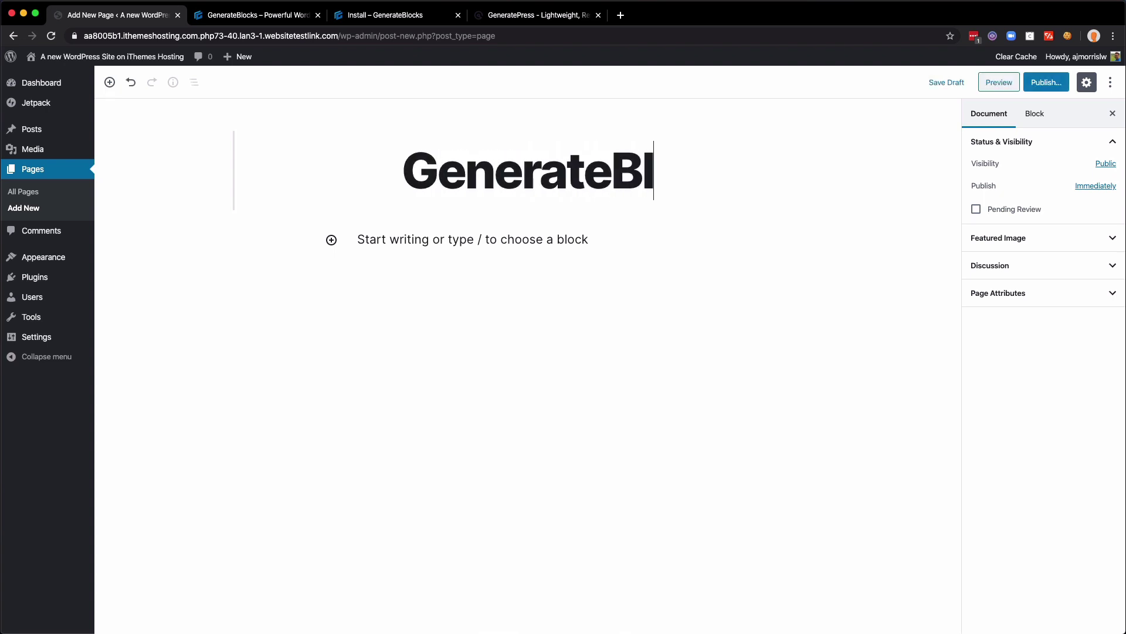
text(ocks)
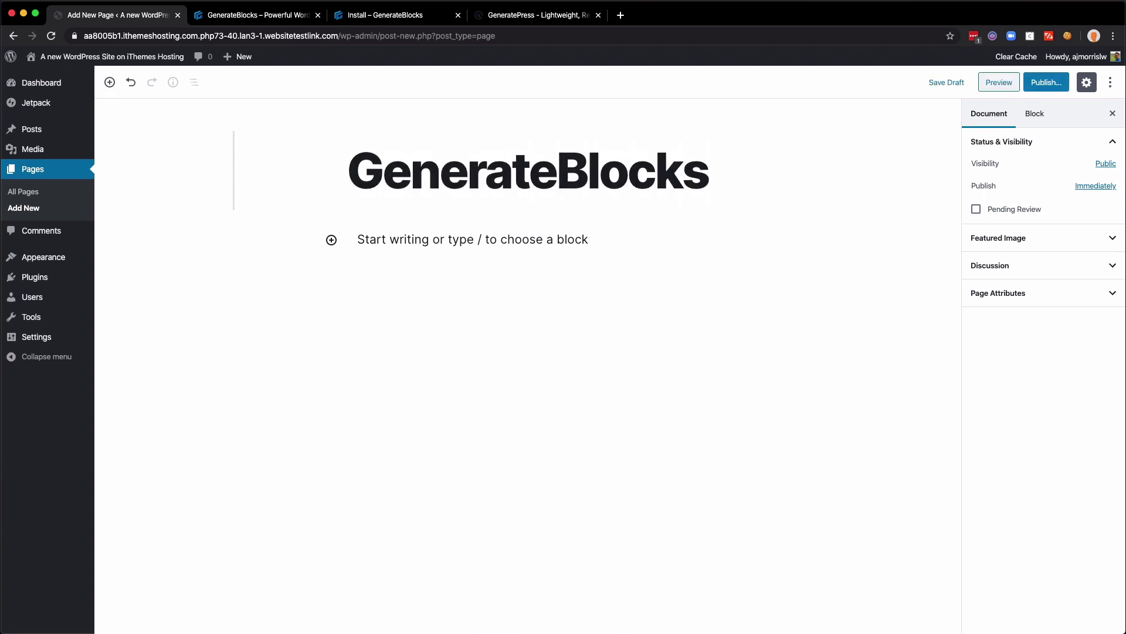
Insert a Container block from the GenerateBlocks category below the page title and align it to Full Width
click(331, 240)
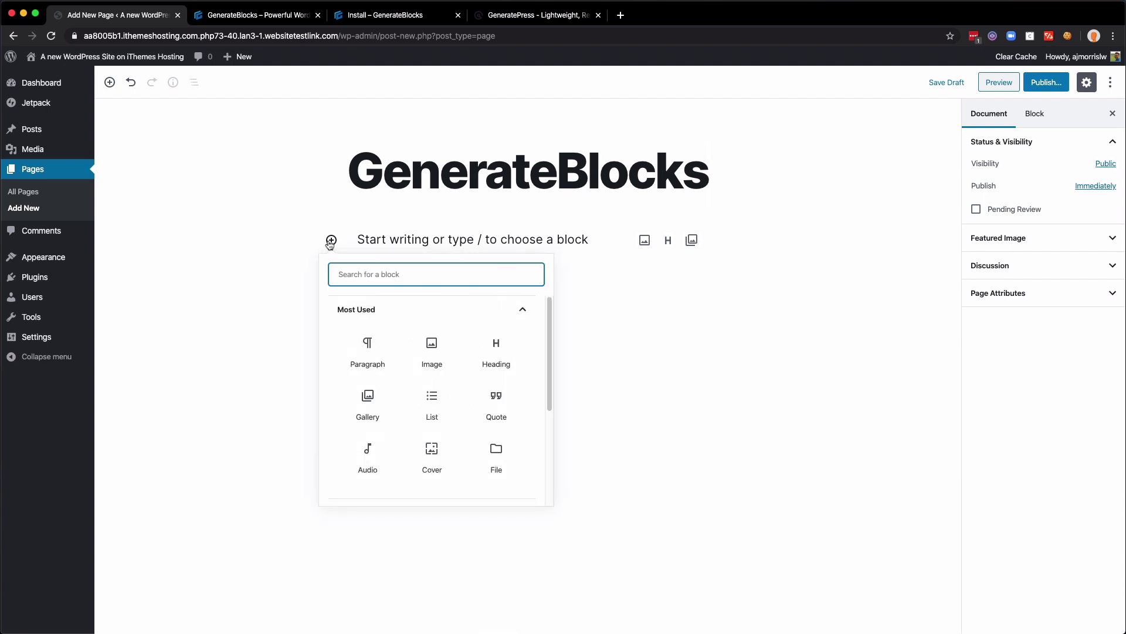
click(363, 309)
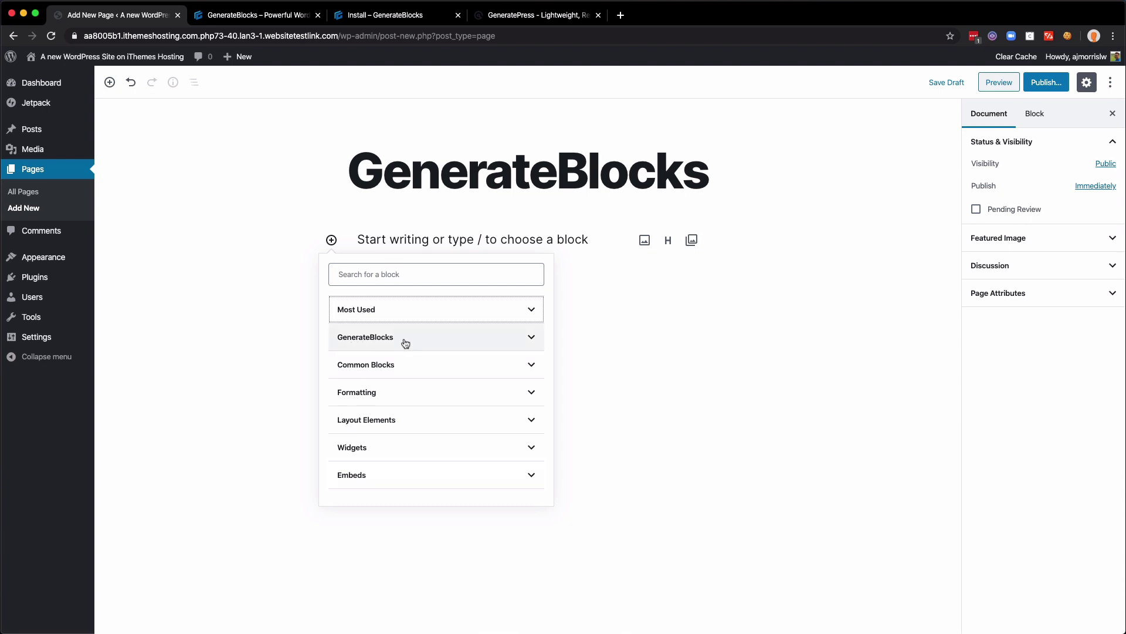
click(378, 311)
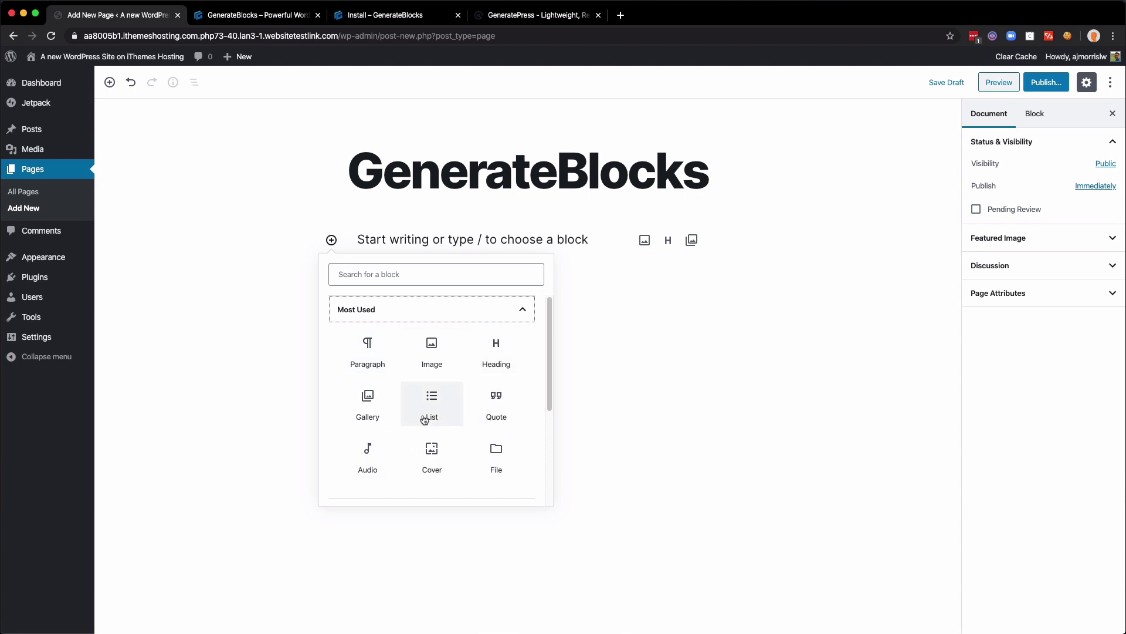
click(443, 311)
click(381, 340)
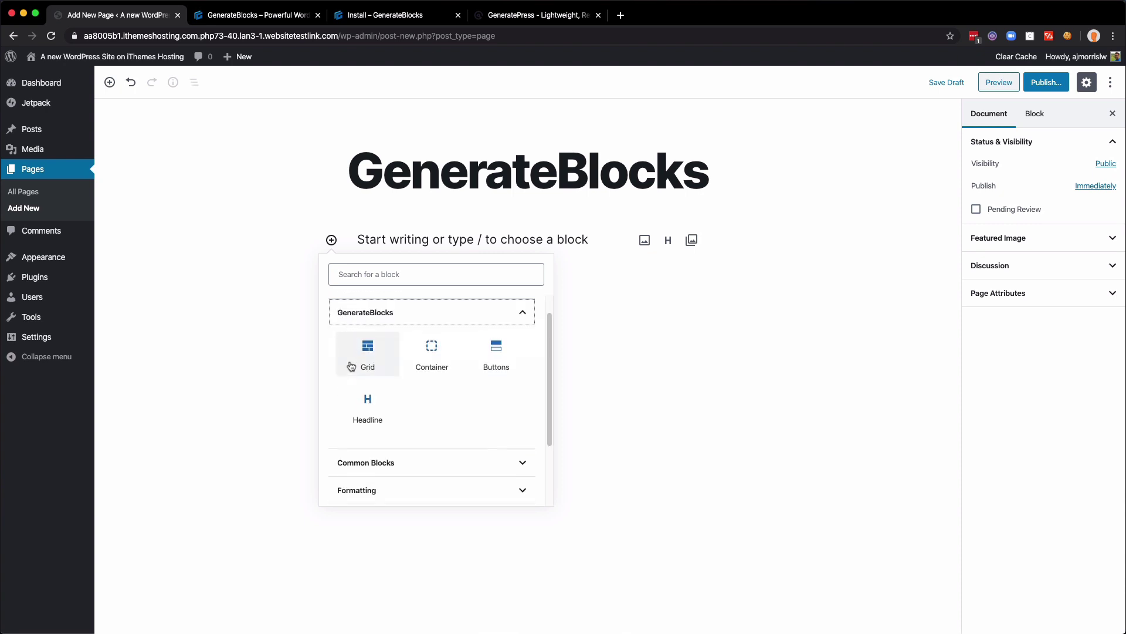
scroll(358, 352, up, 1)
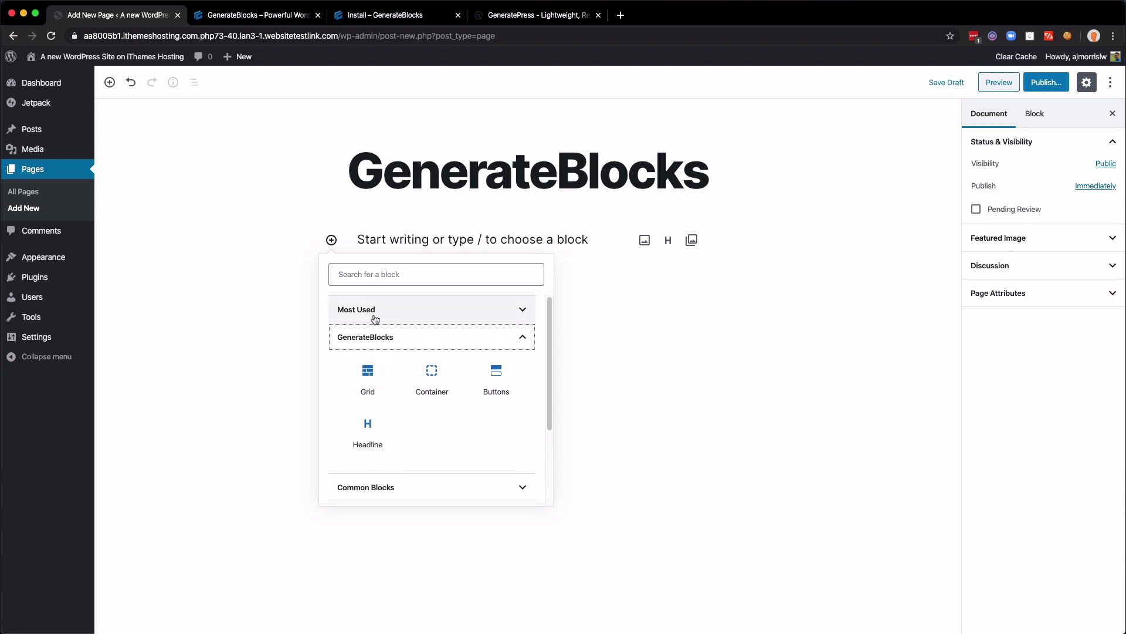
click(431, 373)
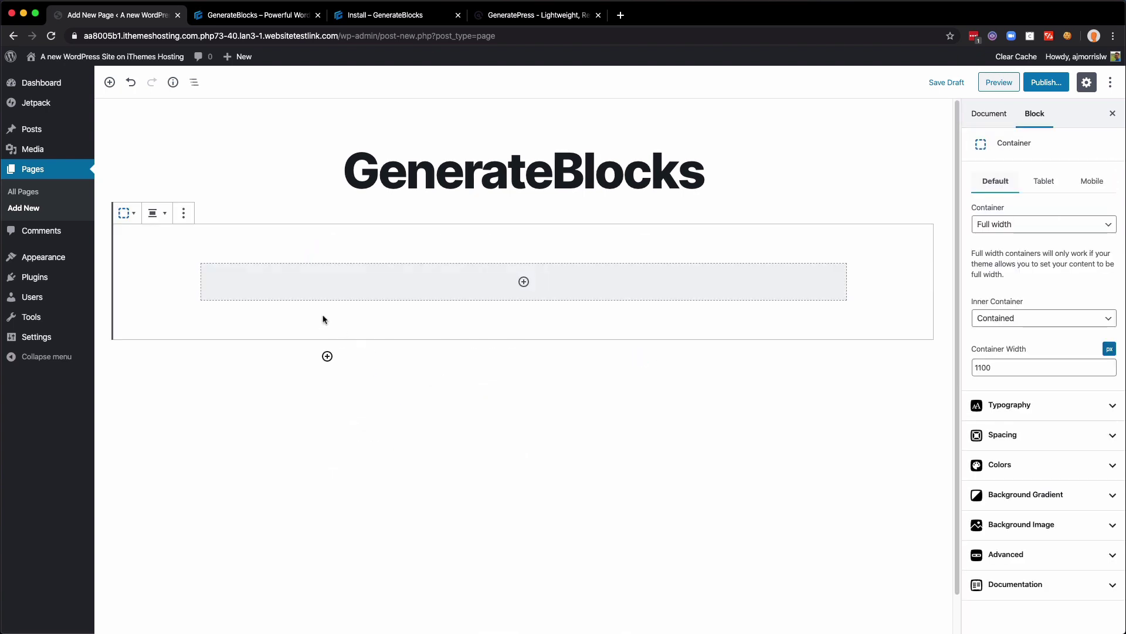
click(166, 216)
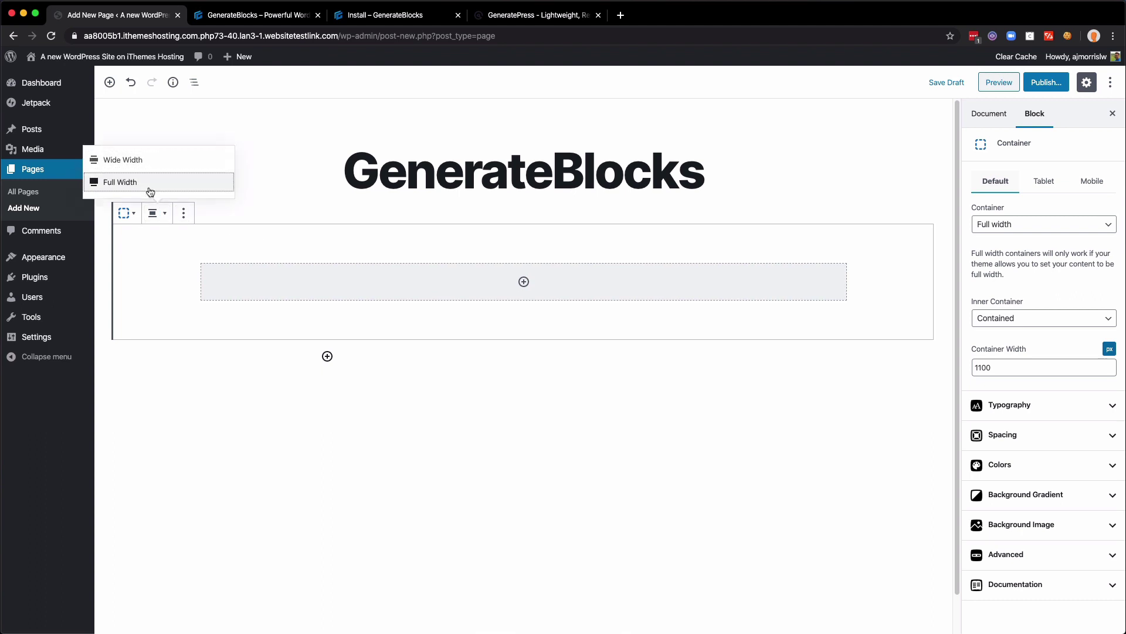
click(150, 186)
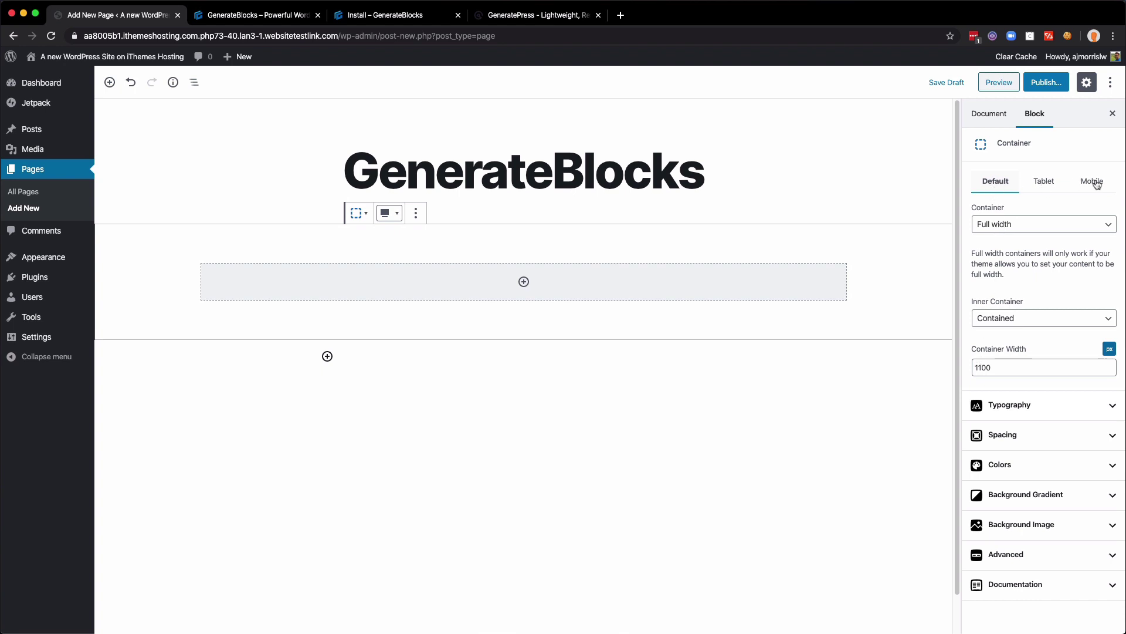
Examine the Container block's tablet and mobile settings, ending back on its default settings
click(1046, 185)
click(1088, 183)
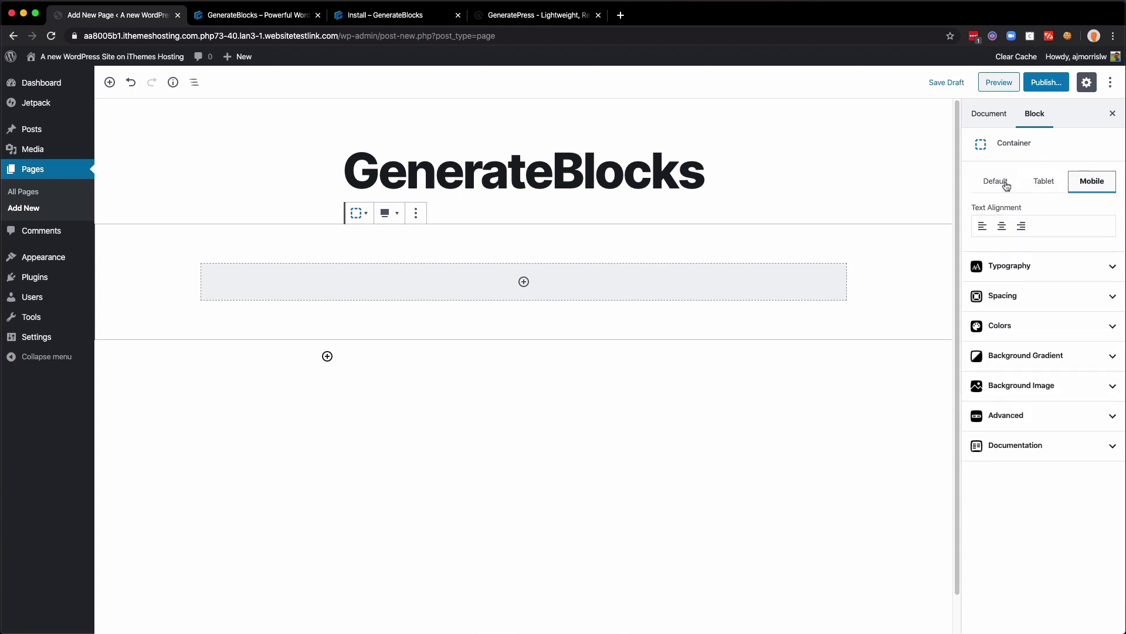
click(1047, 184)
click(992, 186)
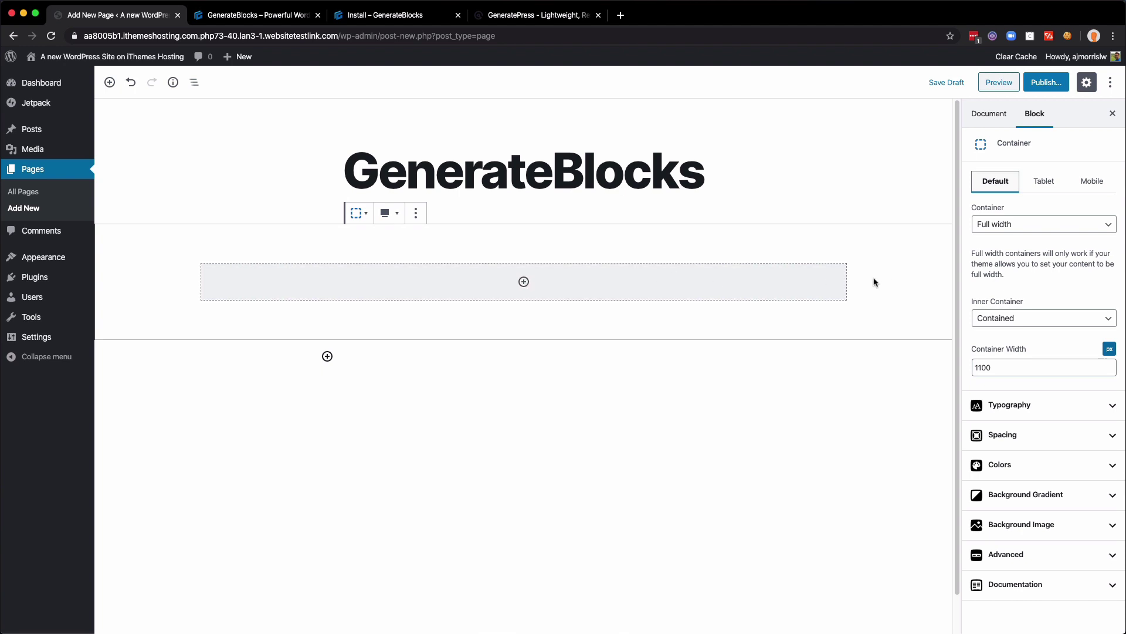
Try Full width for the Container block's inner container, ending with it set back to Contained
click(1002, 325)
click(1005, 313)
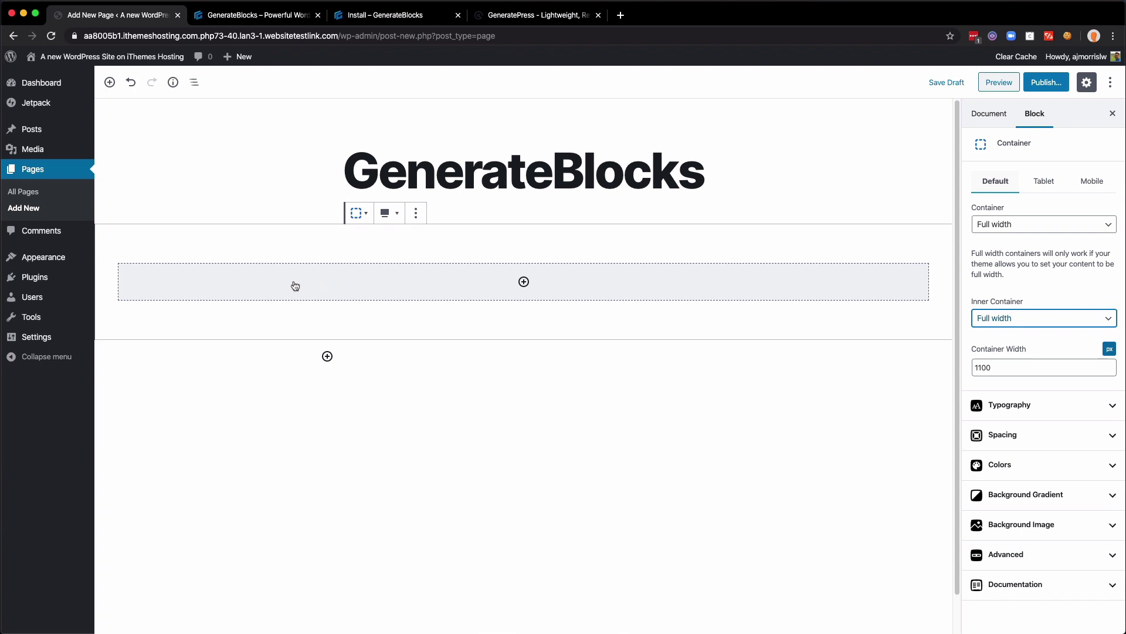
click(1041, 324)
click(1039, 330)
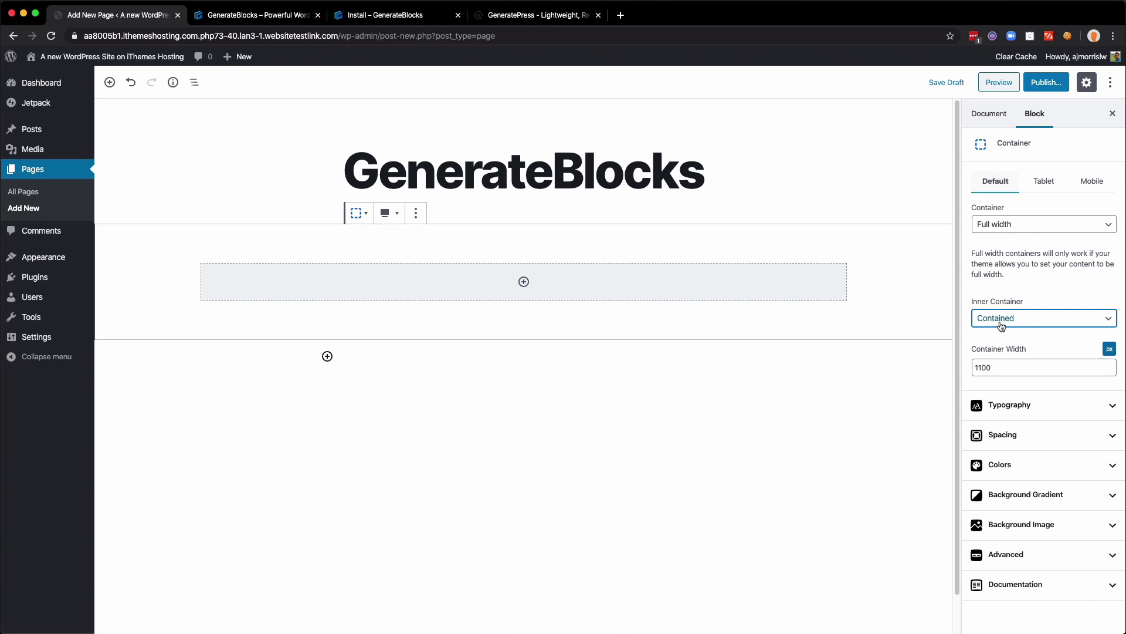
Try container widths of 960, 700 and 100 px for the Container block, ending with the width set back to 1100 px
click(996, 369)
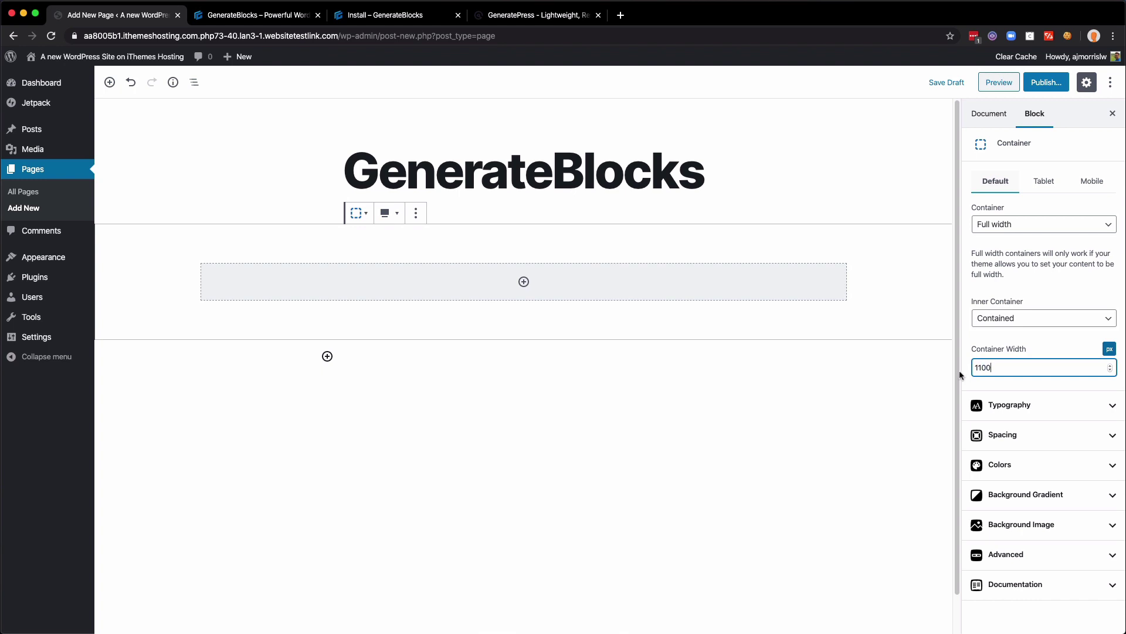
key(BackSpace)
key(BackSpace)
key(BackSpace)
key(BackSpace)
text(960)
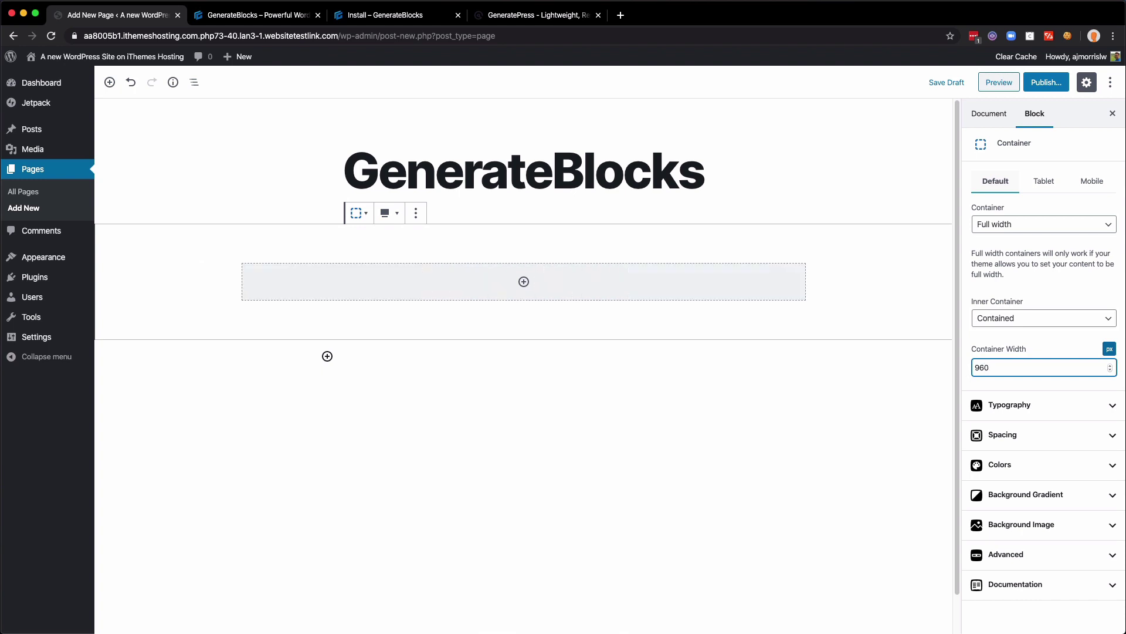
key(BackSpace)
key(BackSpace)
key(BackSpace)
text(700)
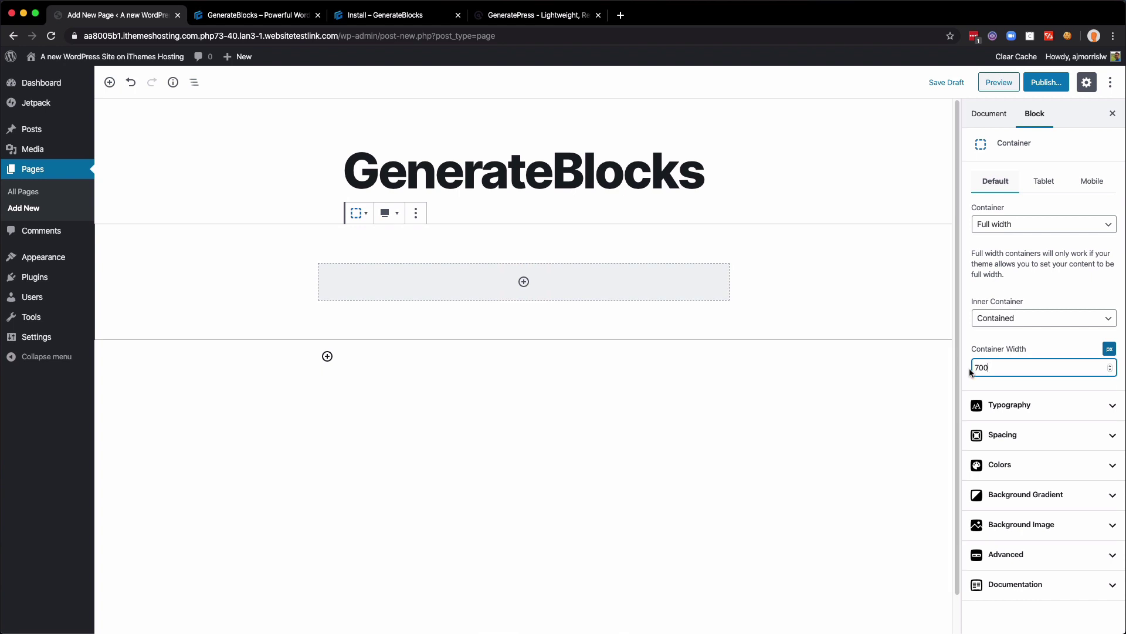
drag(972, 368, 1009, 367)
text(100)
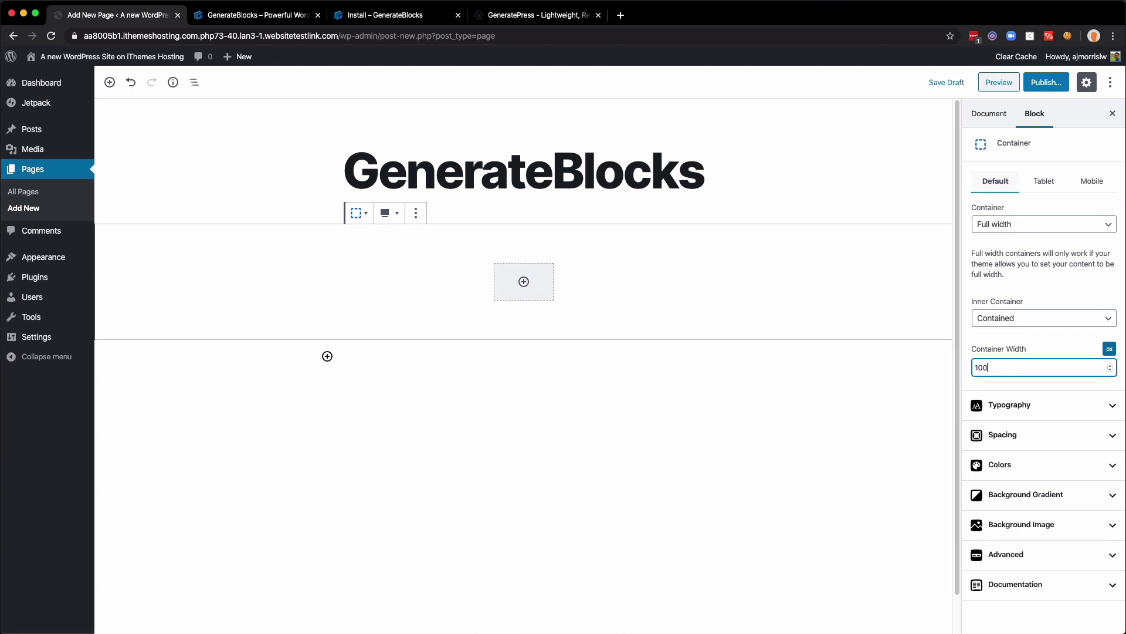
key(super+a)
text(1100)
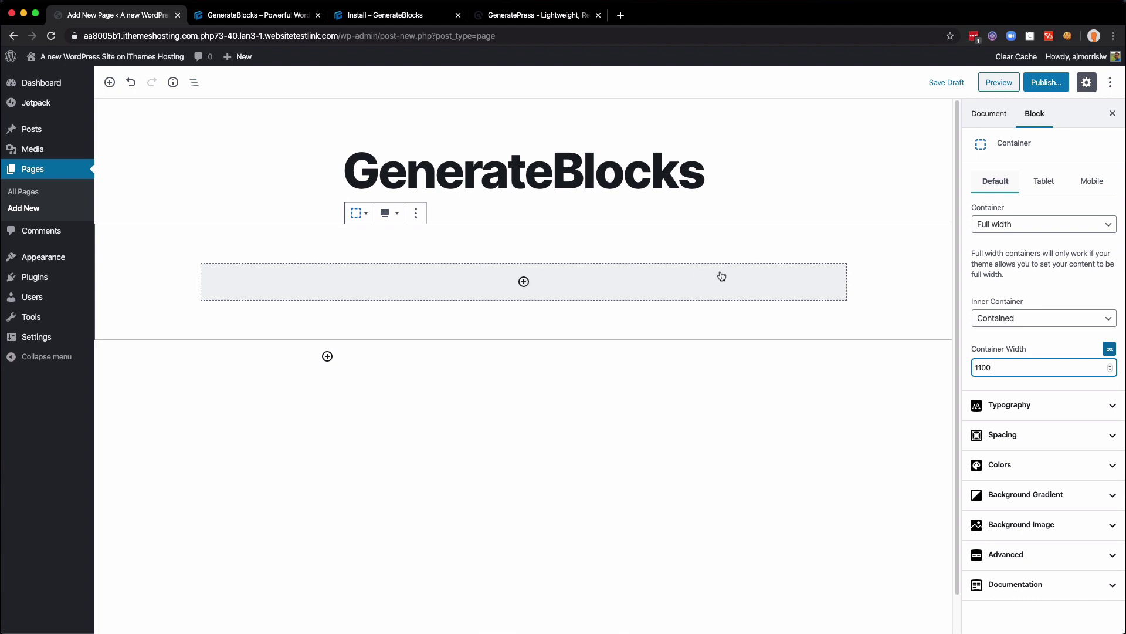
click(1108, 351)
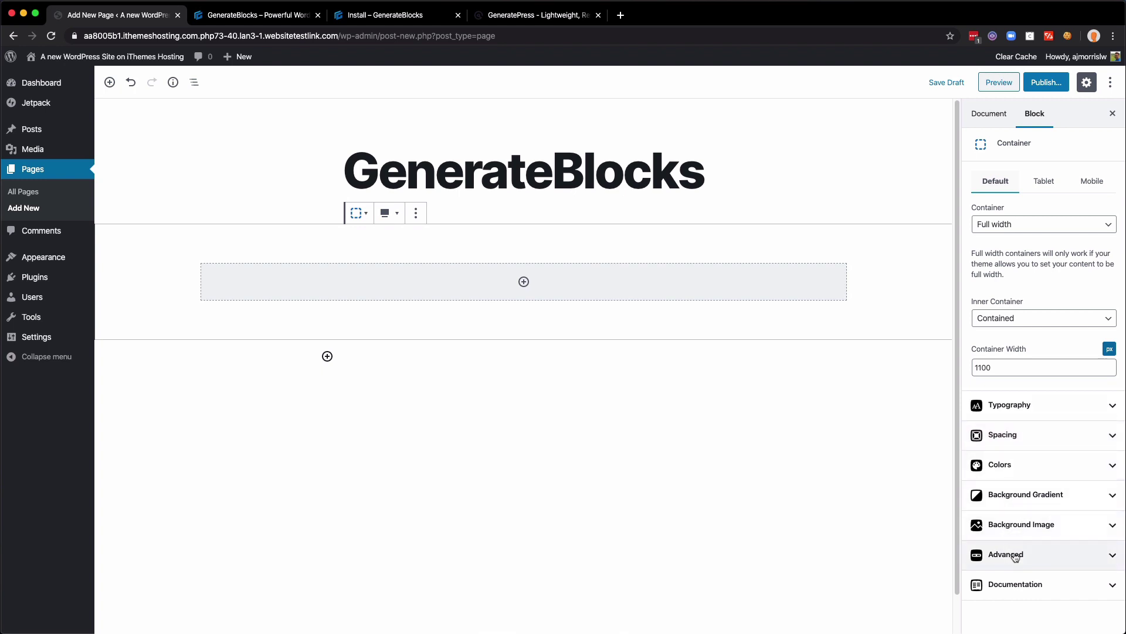
Examine the Container block's Typography settings, including the text transform options, and its Minimum Height setting under Spacing
click(1010, 409)
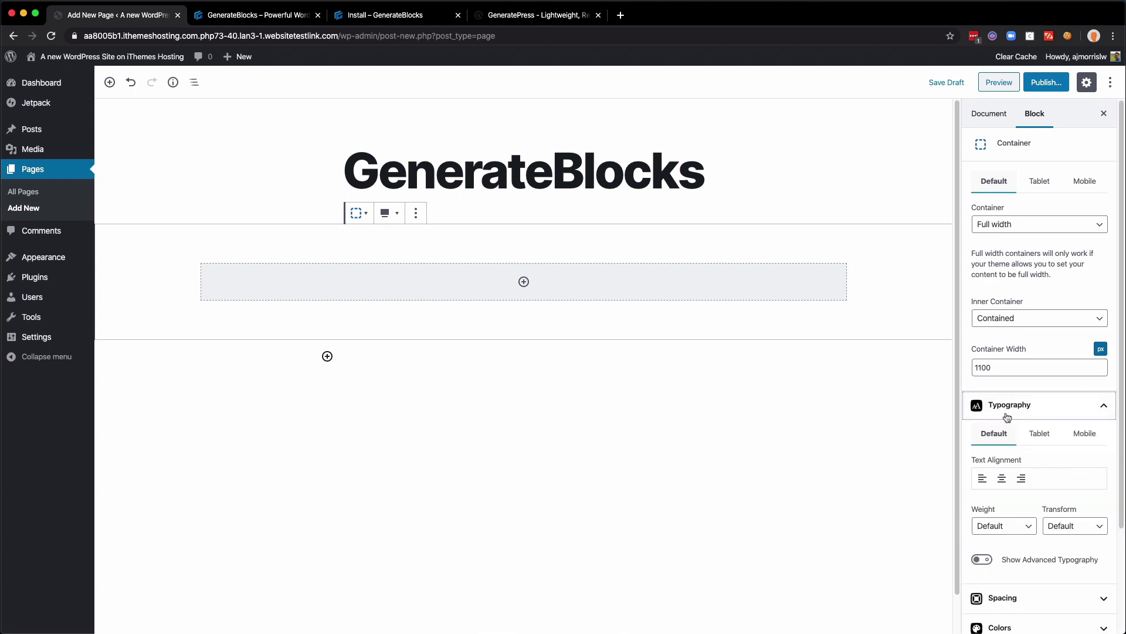
scroll(1008, 417, down, 3)
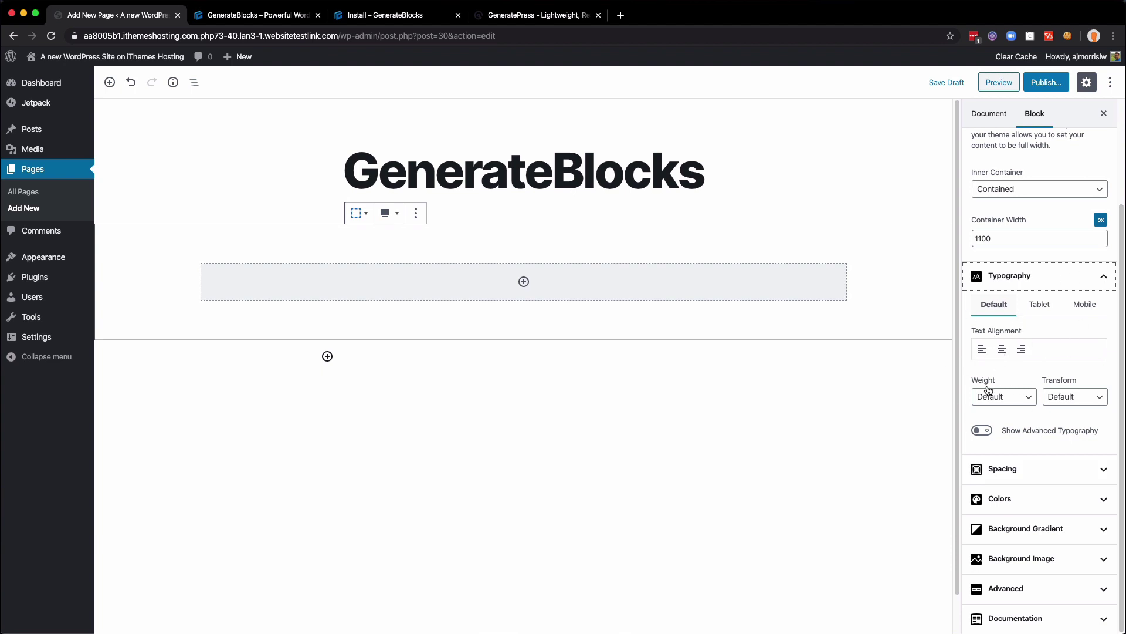
click(1066, 399)
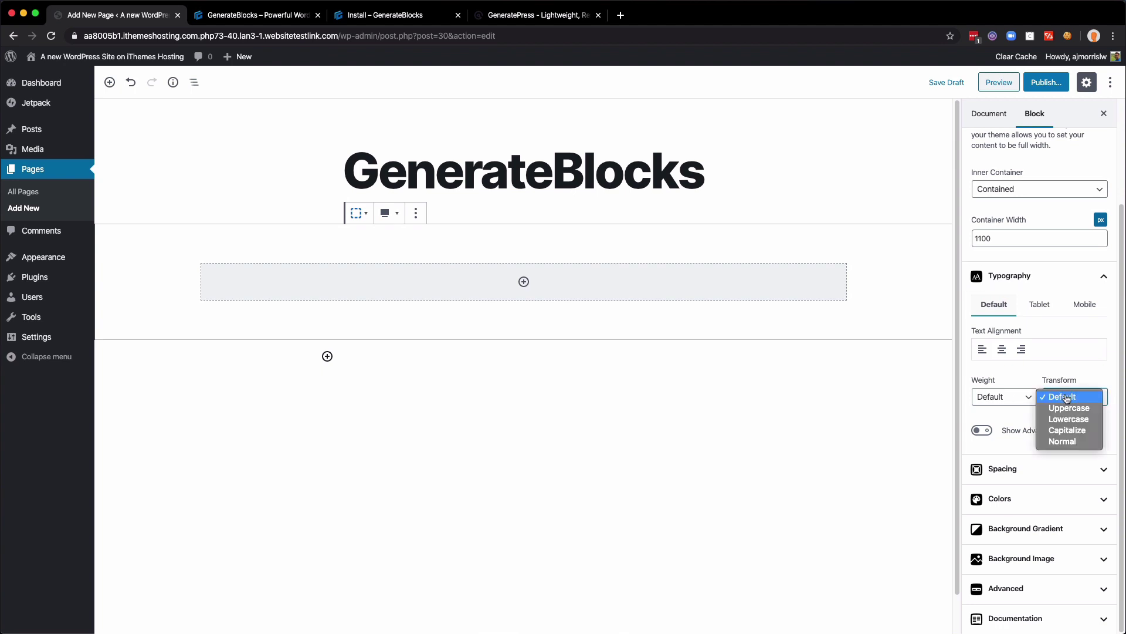
click(1040, 377)
click(1020, 474)
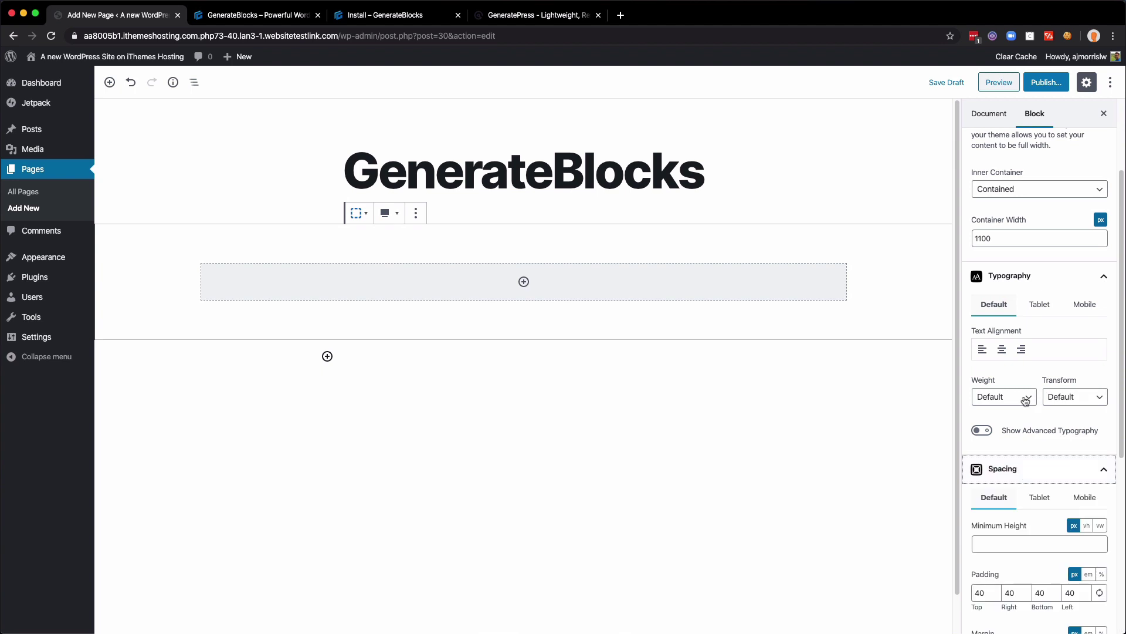
scroll(1025, 401, down, 5)
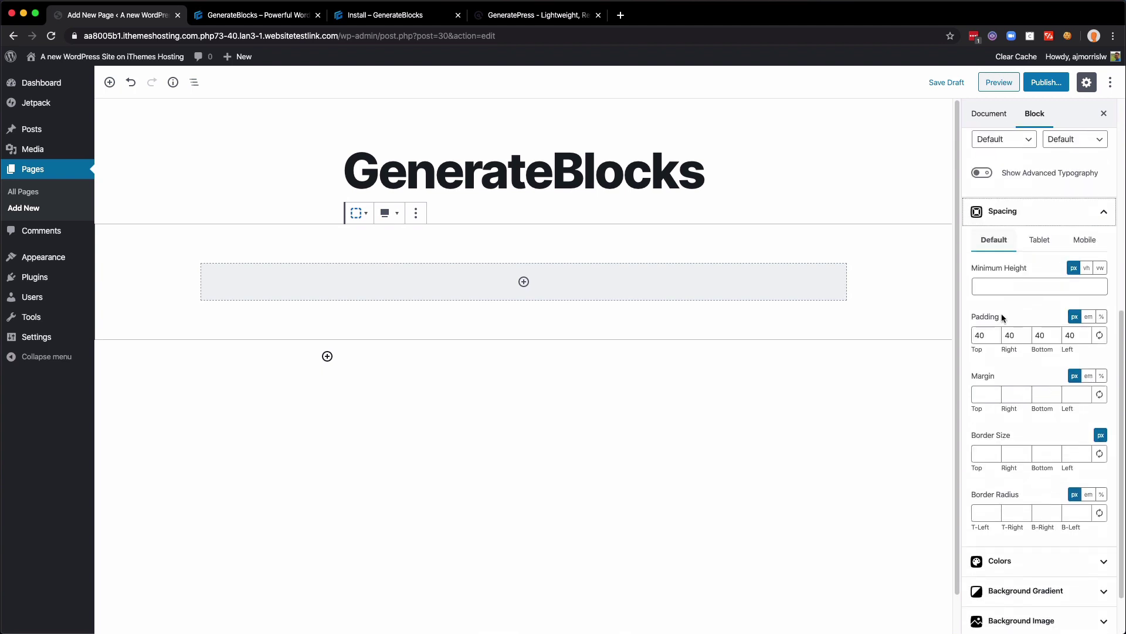
click(1004, 285)
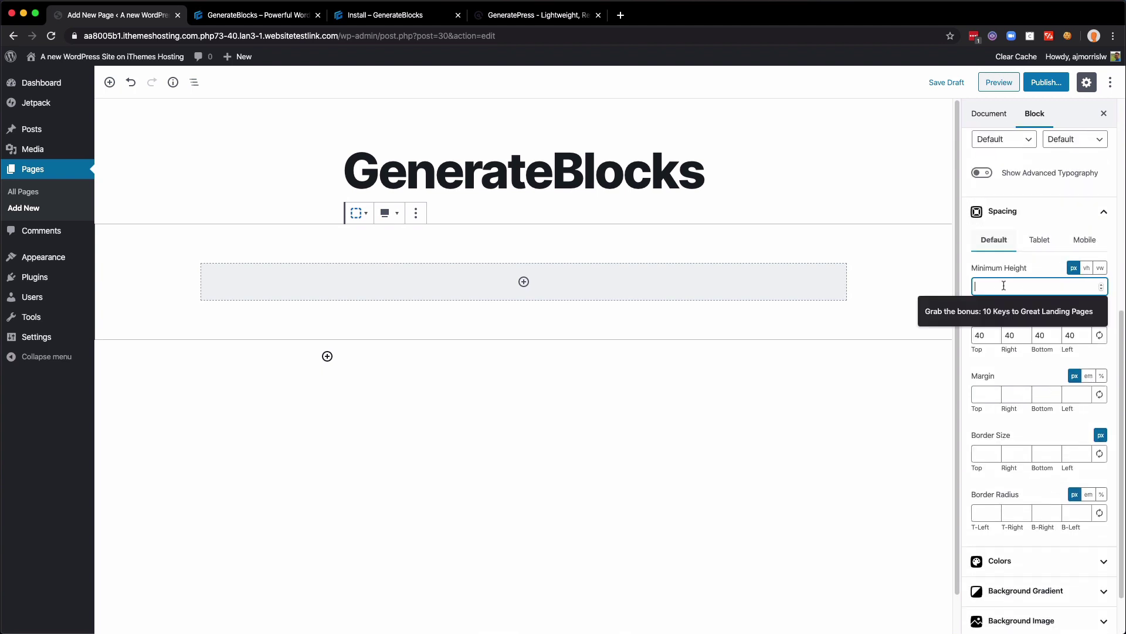
click(1006, 271)
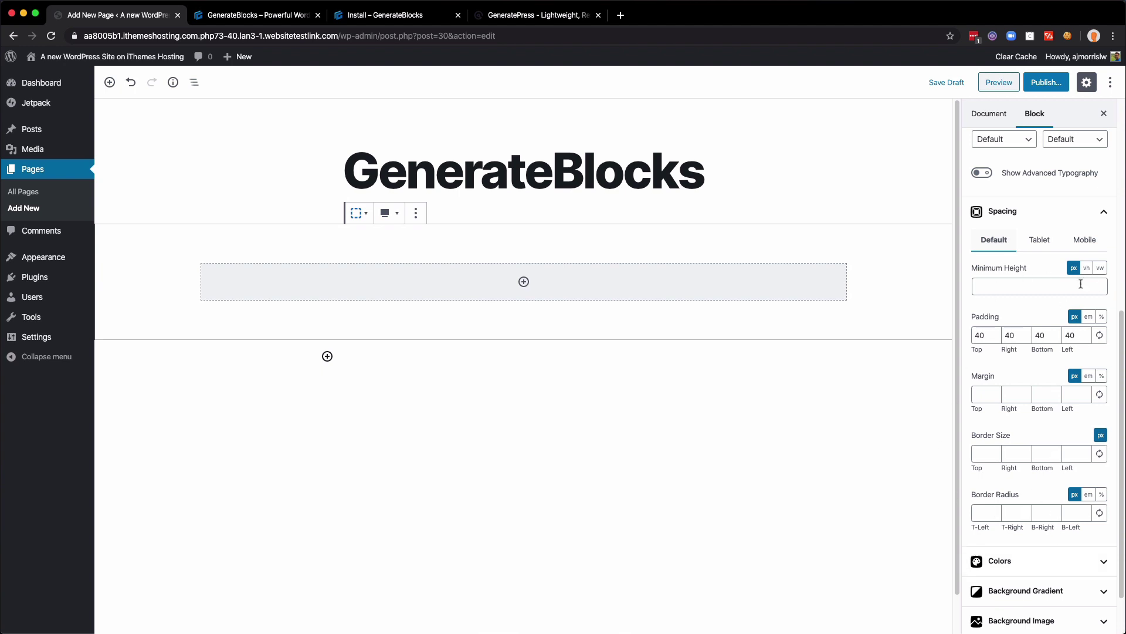
Examine the Container block's color options together with its padding, margin, border size and border radius settings
click(1038, 563)
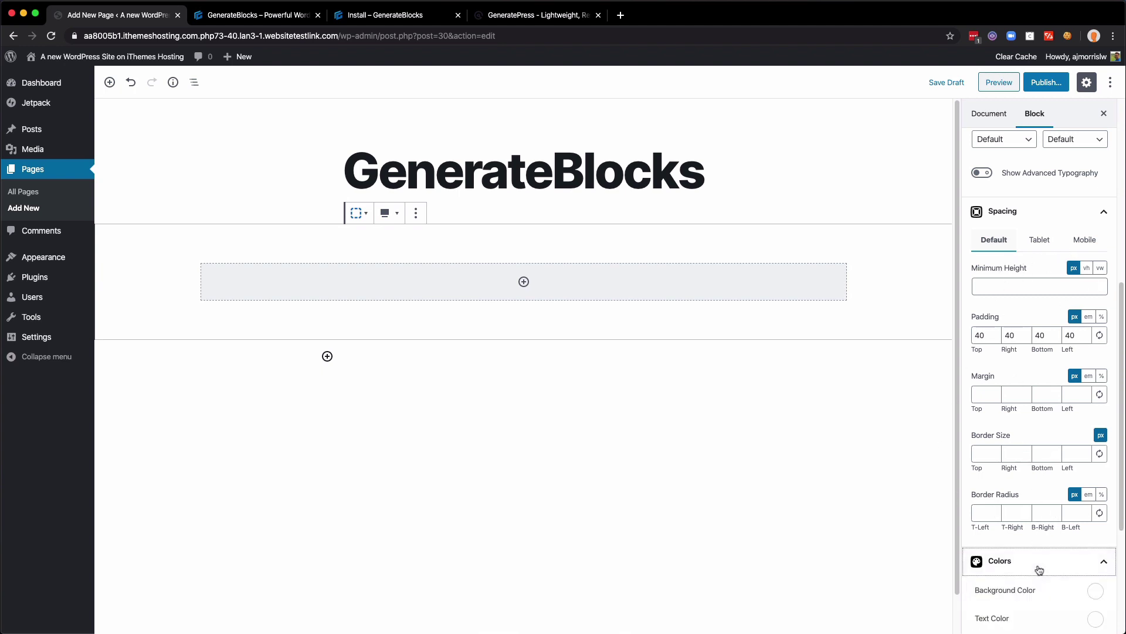
scroll(1053, 375, down, 3)
scroll(1053, 375, down, 3)
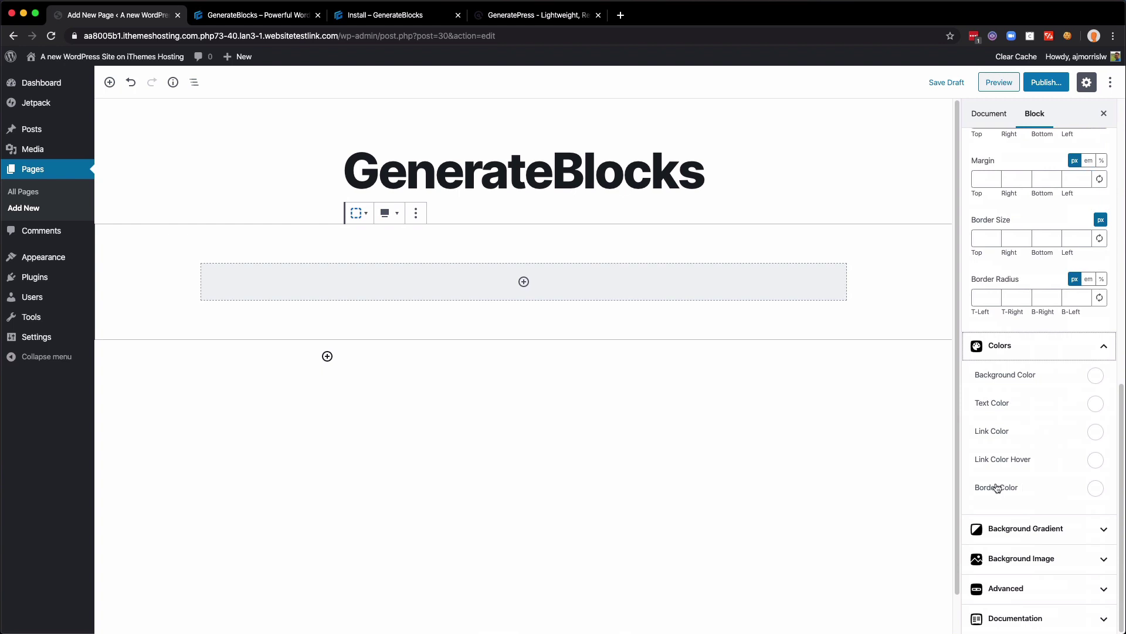
scroll(1020, 377, up, 4)
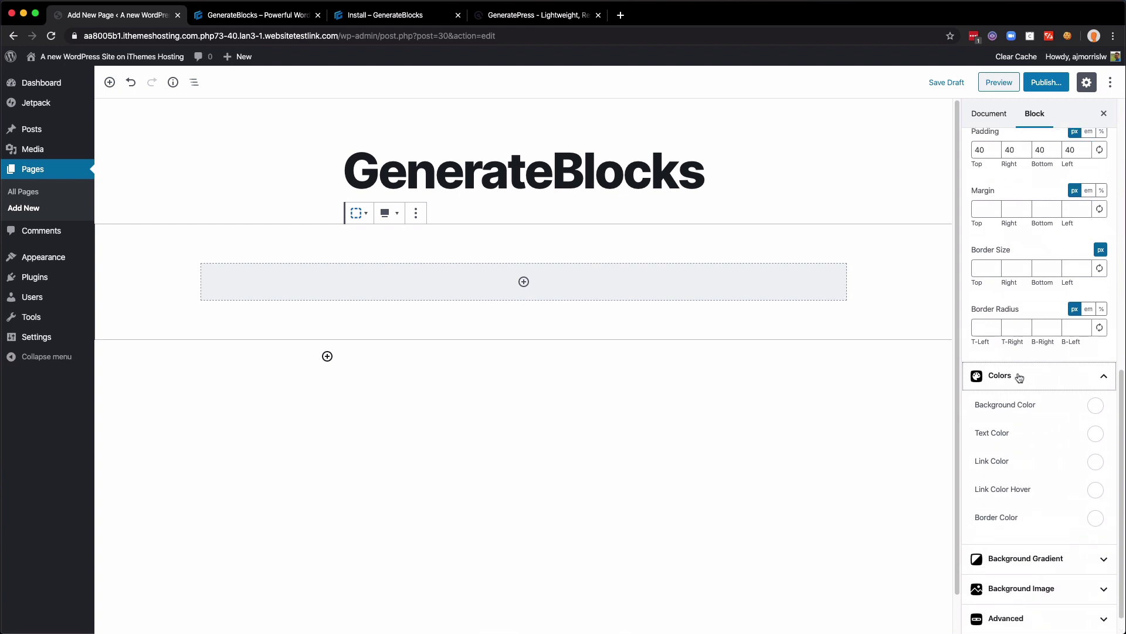
scroll(1020, 377, up, 2)
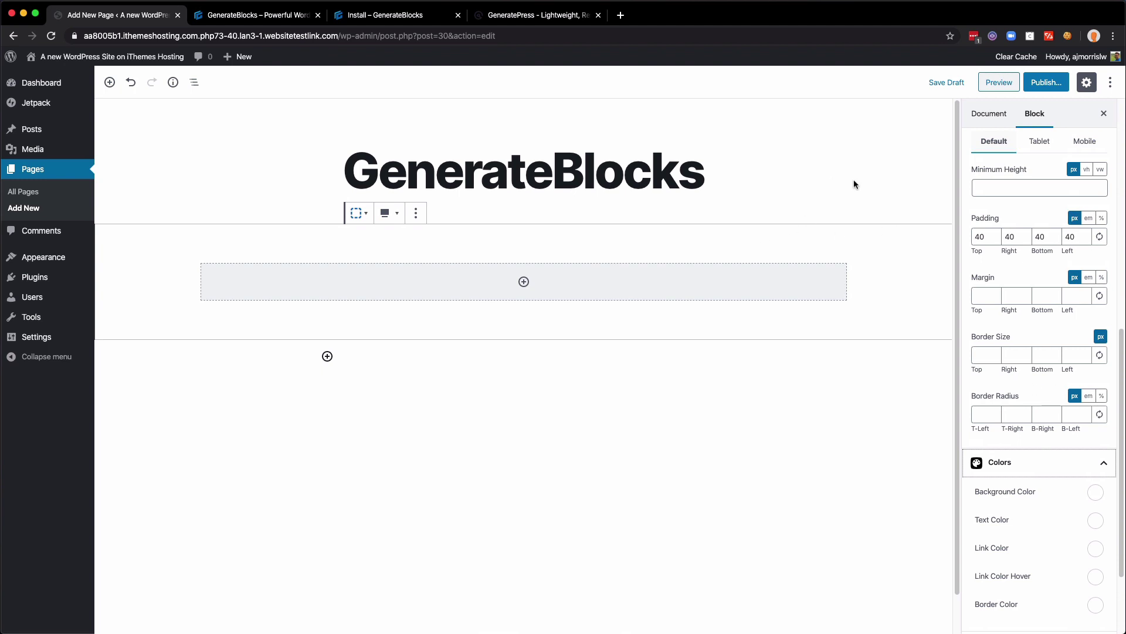
scroll(1011, 245, up, 1)
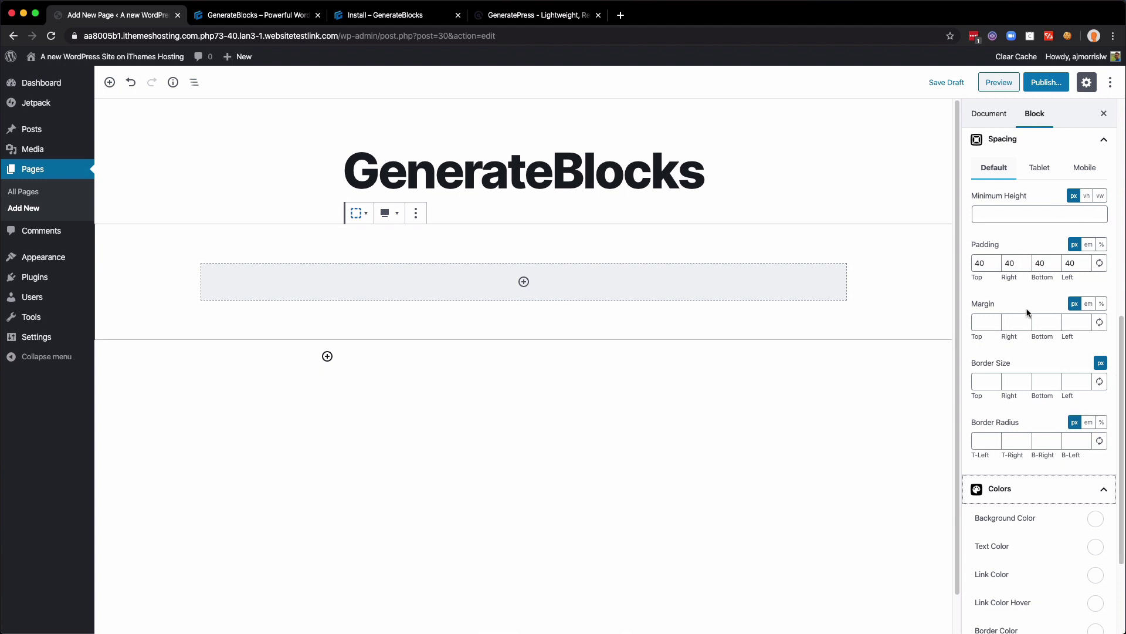
scroll(1031, 332, up, 1)
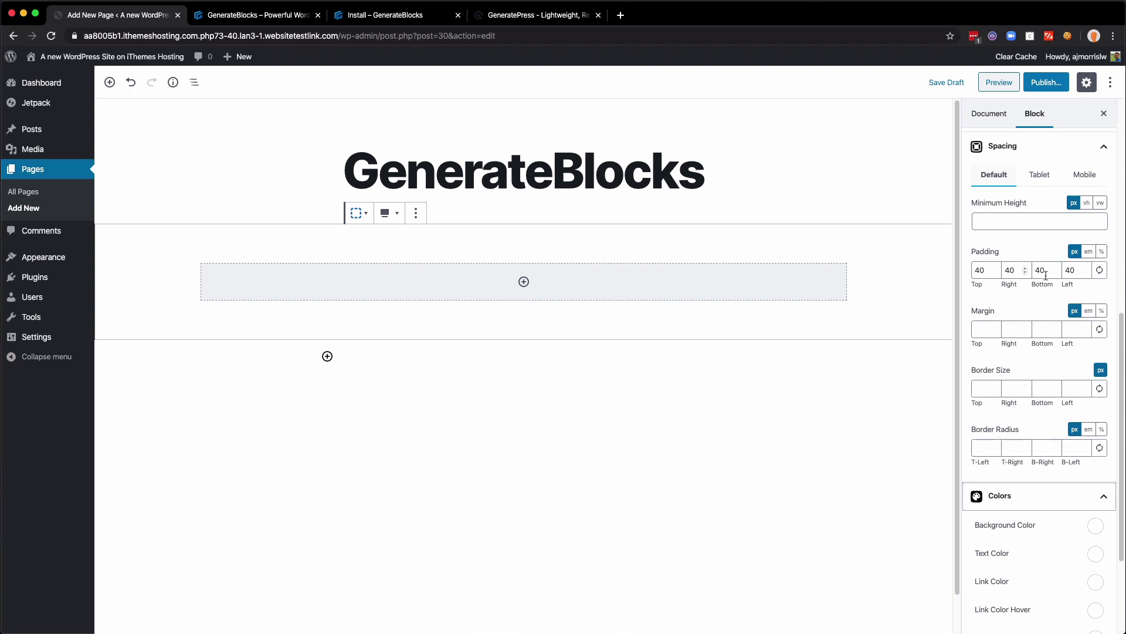
scroll(1015, 391, down, 5)
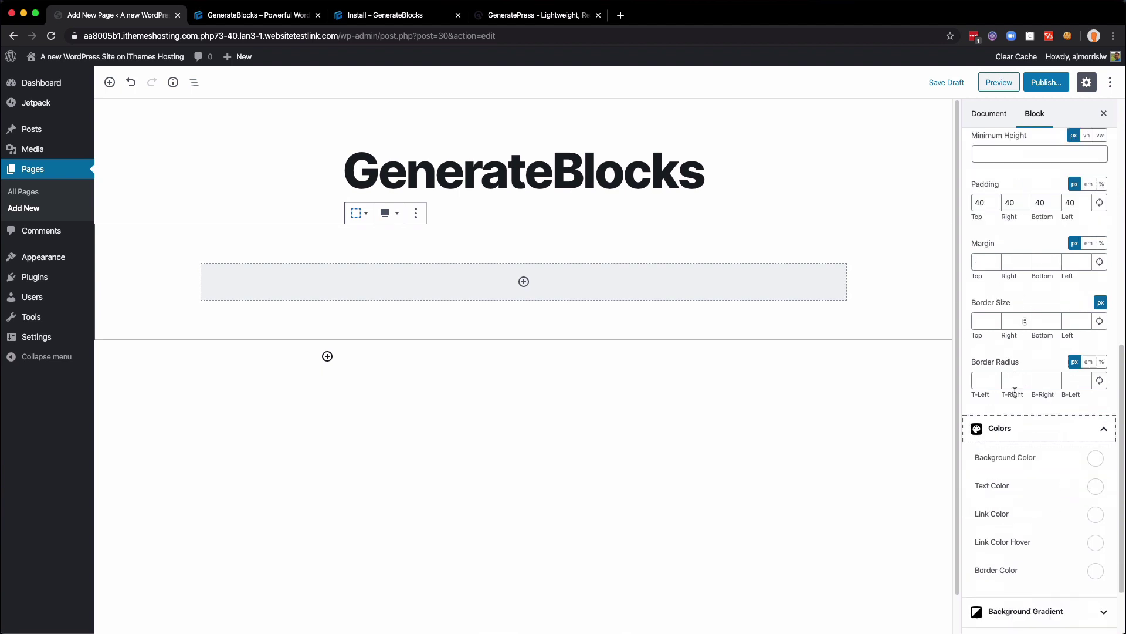
Examine the Container block's Advanced settings, including the Element ID and CSS Classes fields
click(1049, 593)
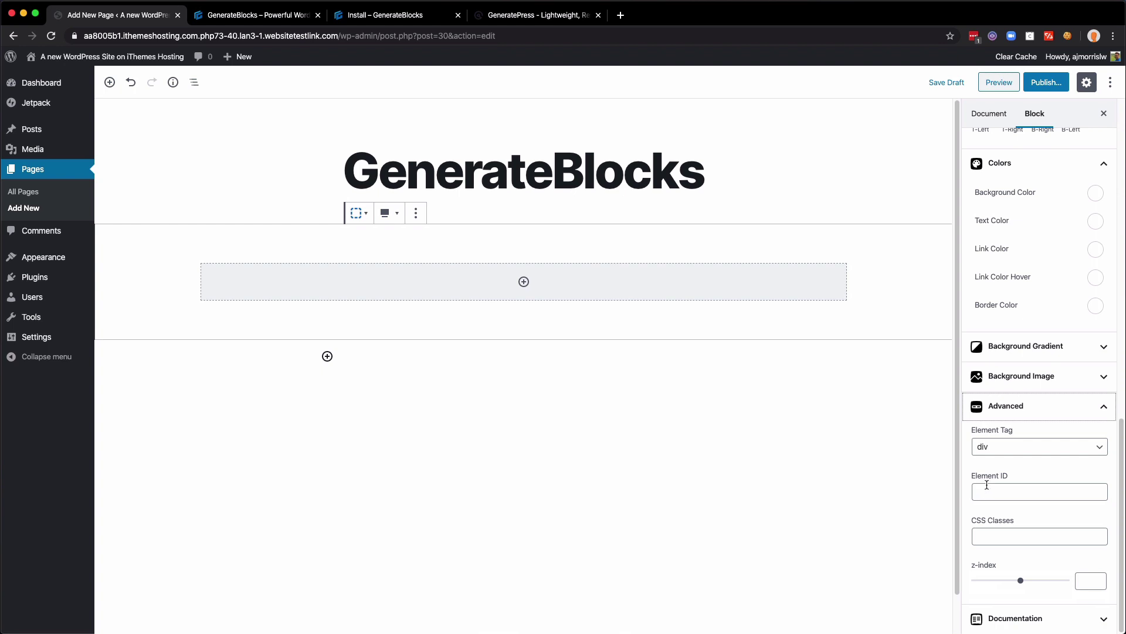
click(992, 534)
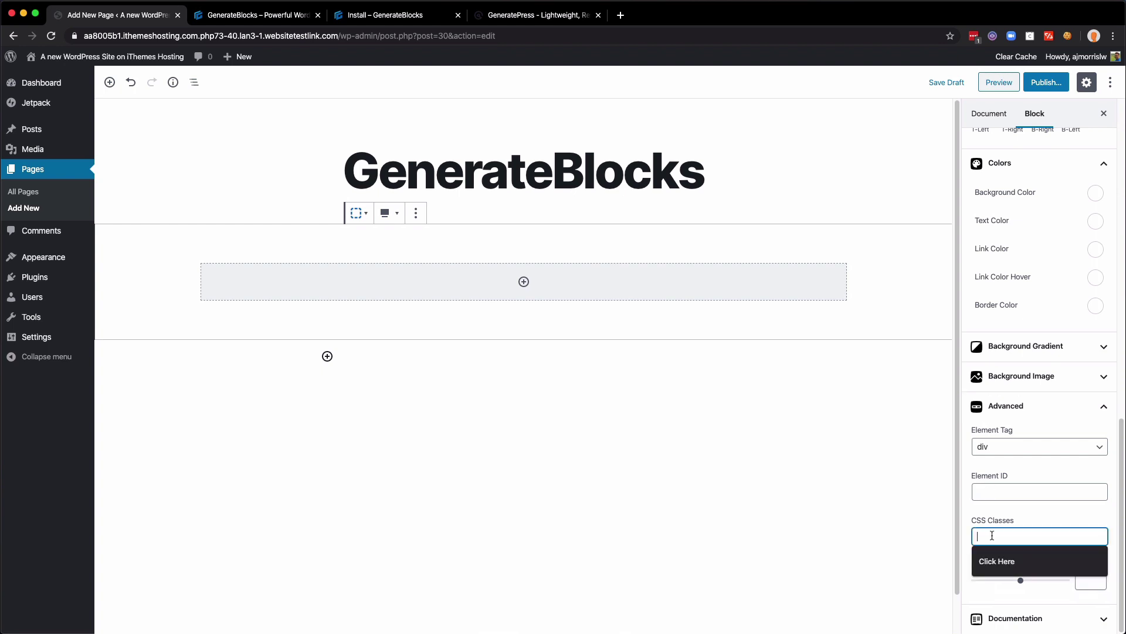
click(1001, 490)
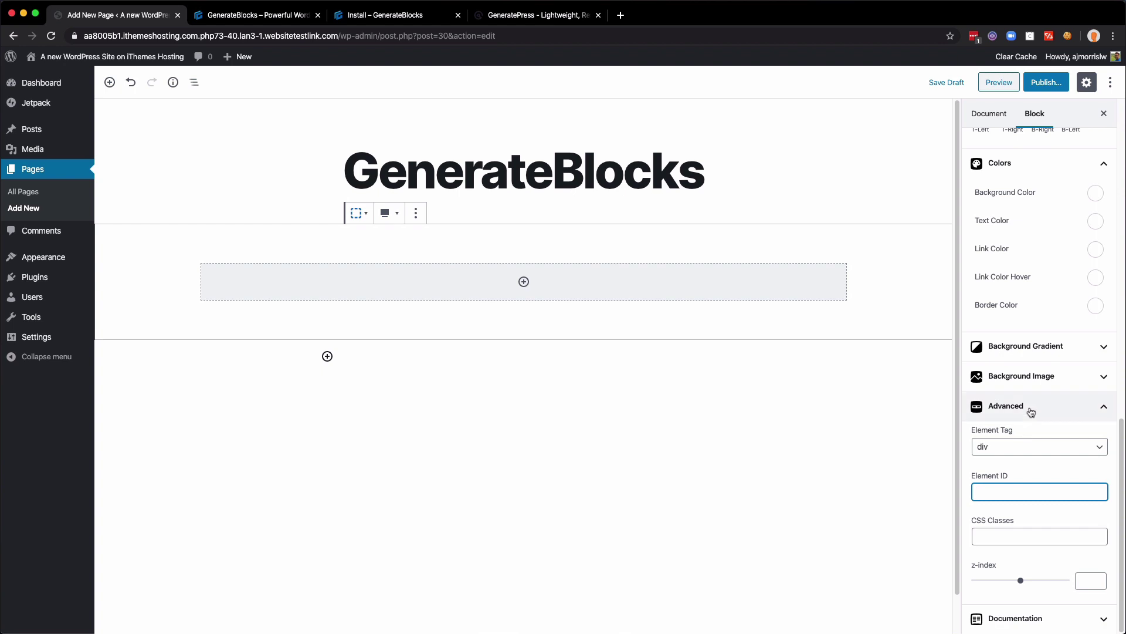
Collapse the Spacing and Colors settings and enable a background gradient on the Container block with its direction set to 278
scroll(1031, 412, up, 7)
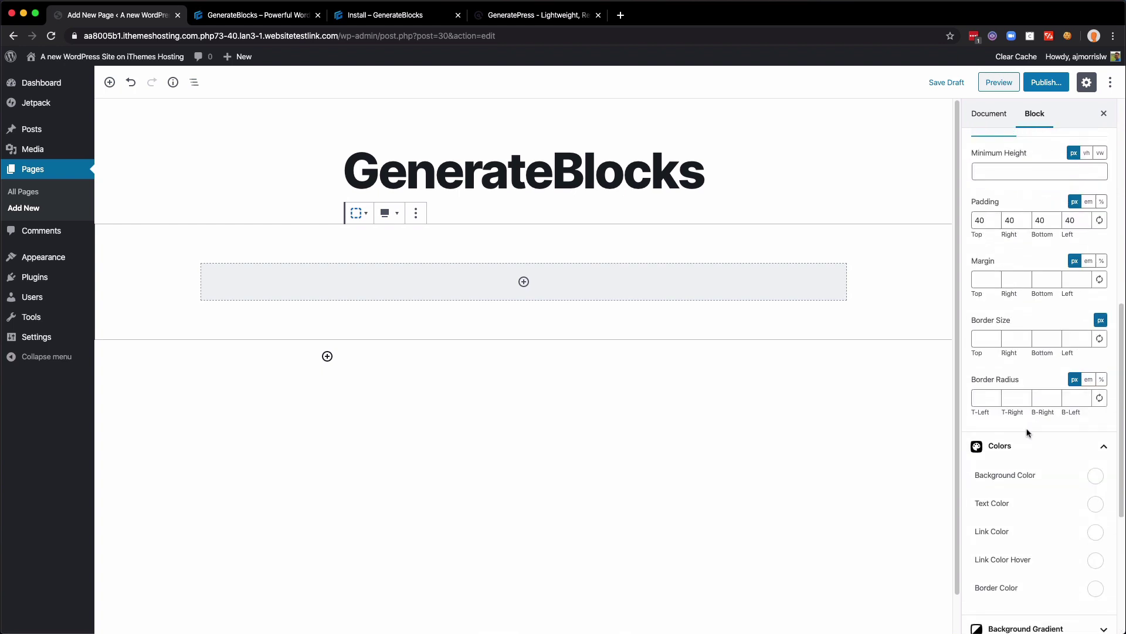
click(1062, 237)
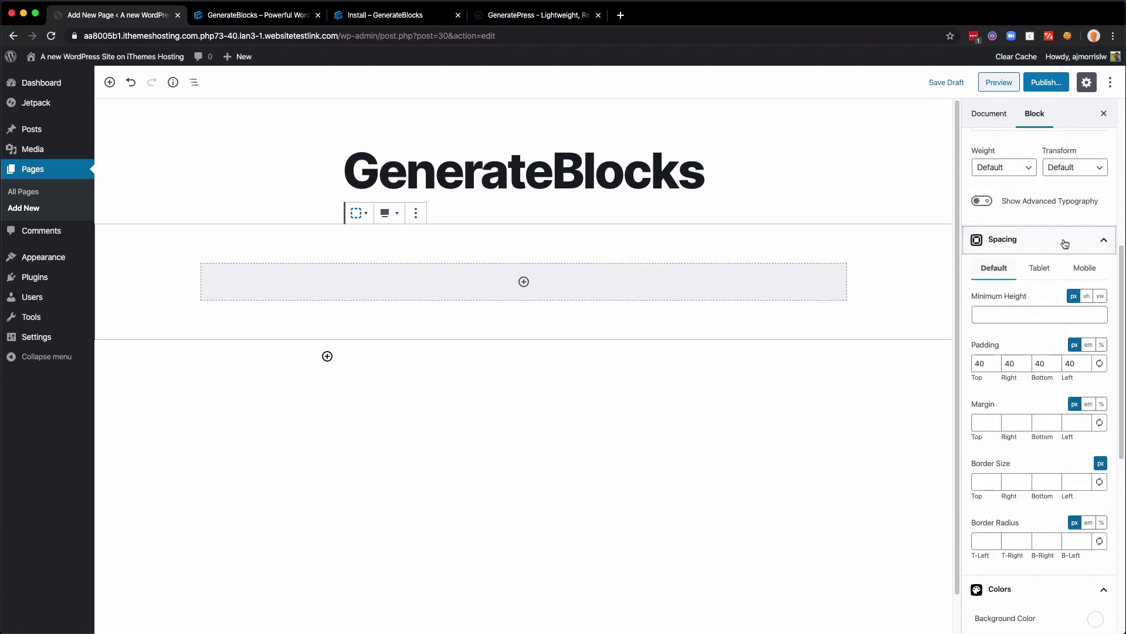
click(1042, 276)
click(1026, 341)
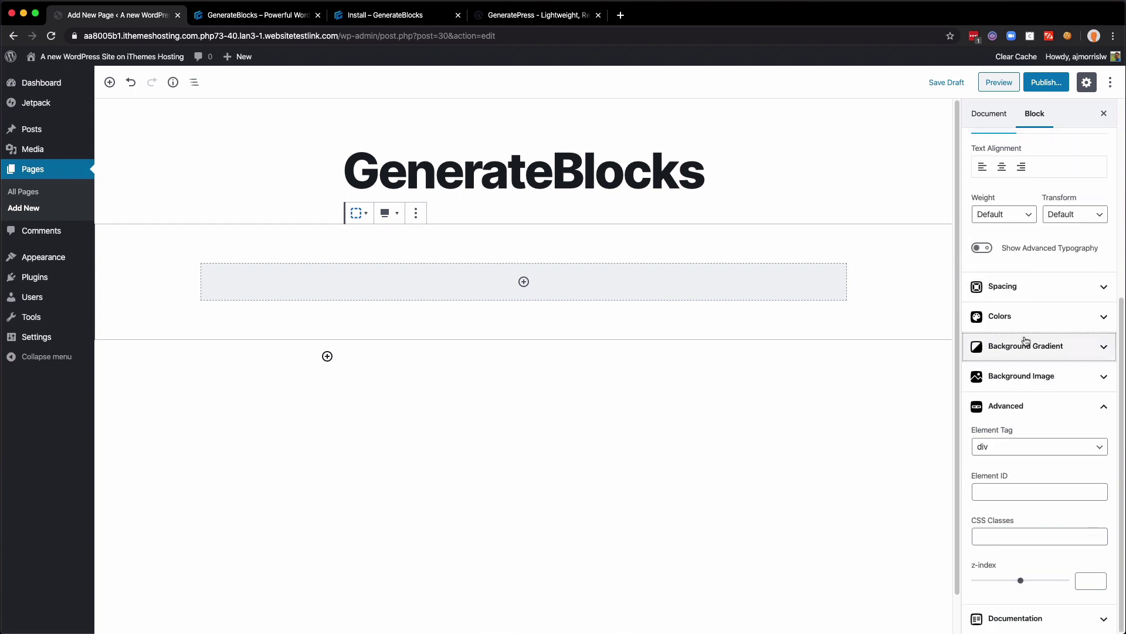
click(982, 338)
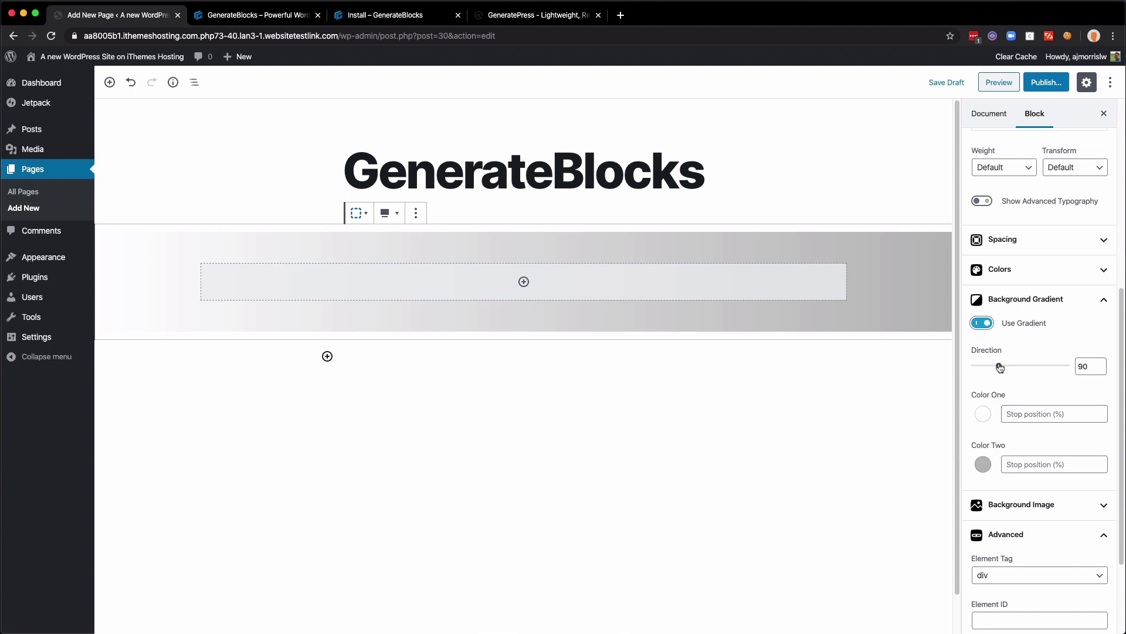
drag(999, 367, 1043, 369)
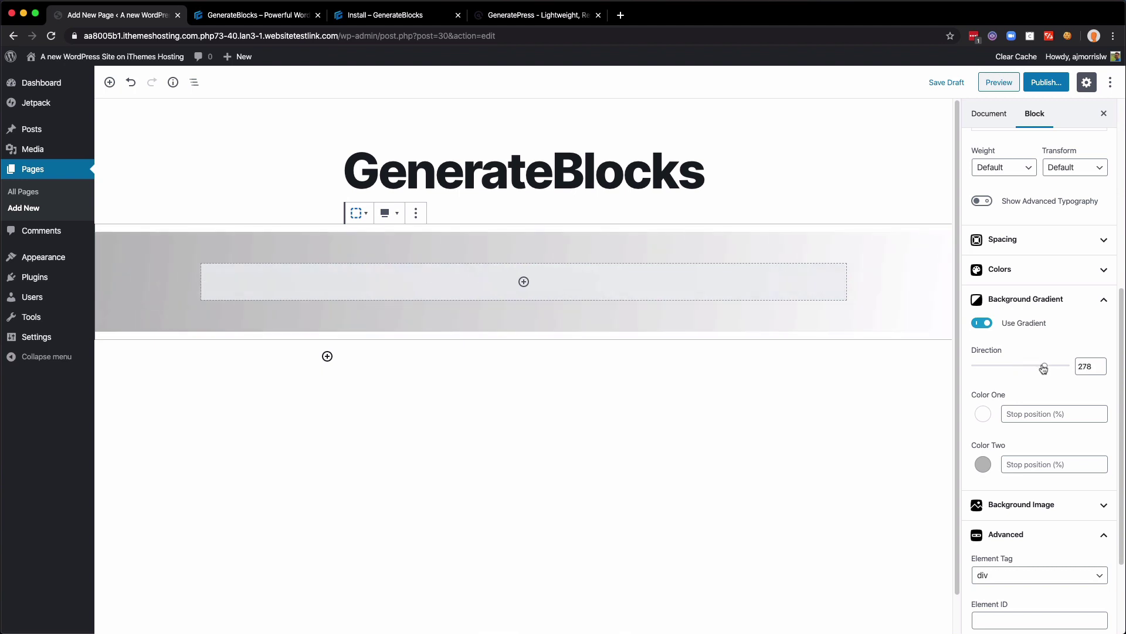
Set the stop position of the gradient's Color One to 40%
click(1034, 414)
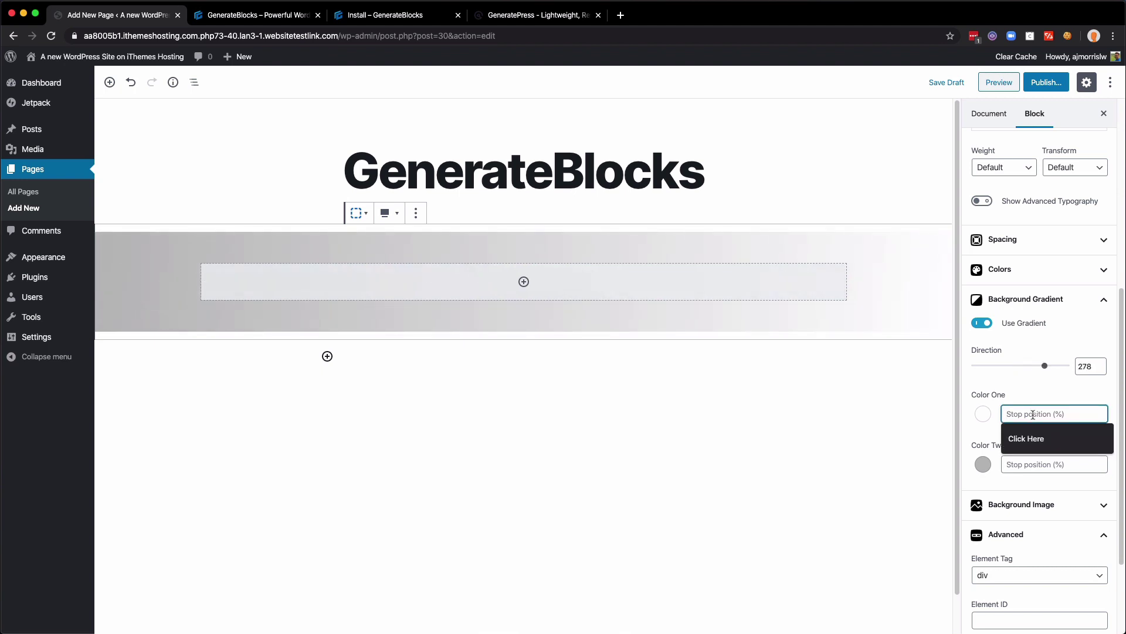
text(40)
key(Tab)
key(Tab)
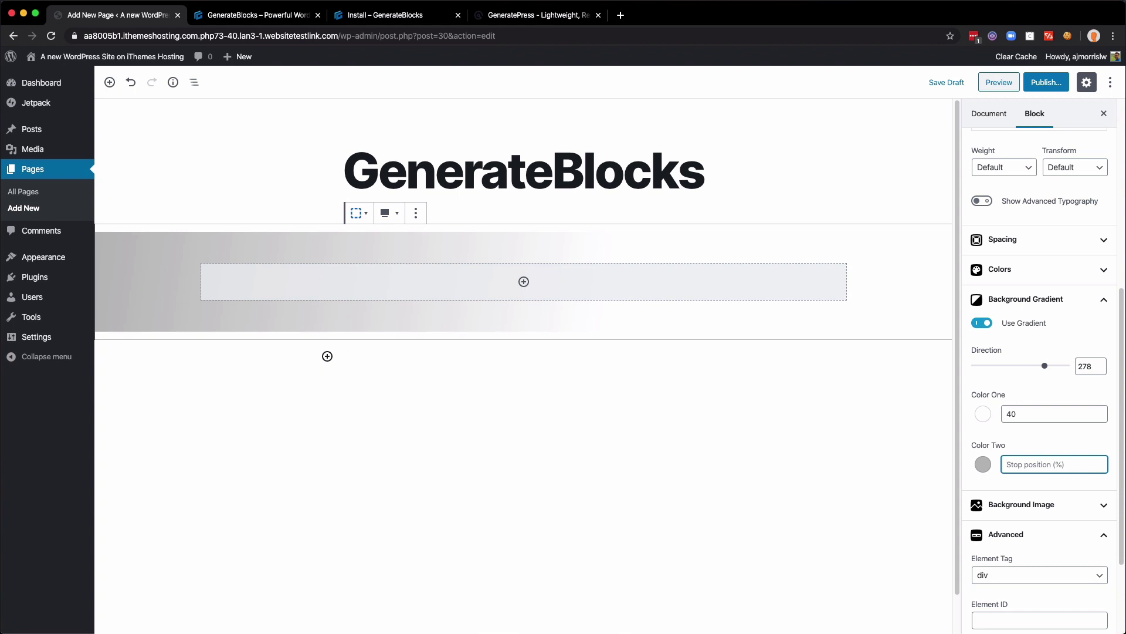
Try stop positions of 10, 90 and 70% for the gradient's Color Two, ending with it set to 20%
text(10)
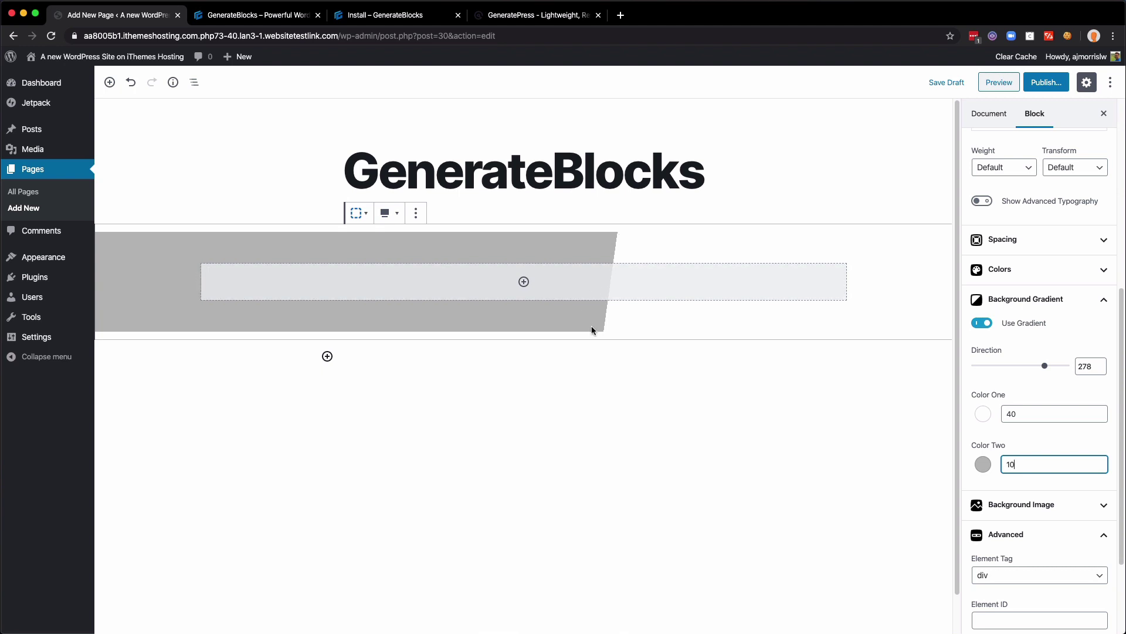
key(BackSpace)
key(BackSpace)
text(90)
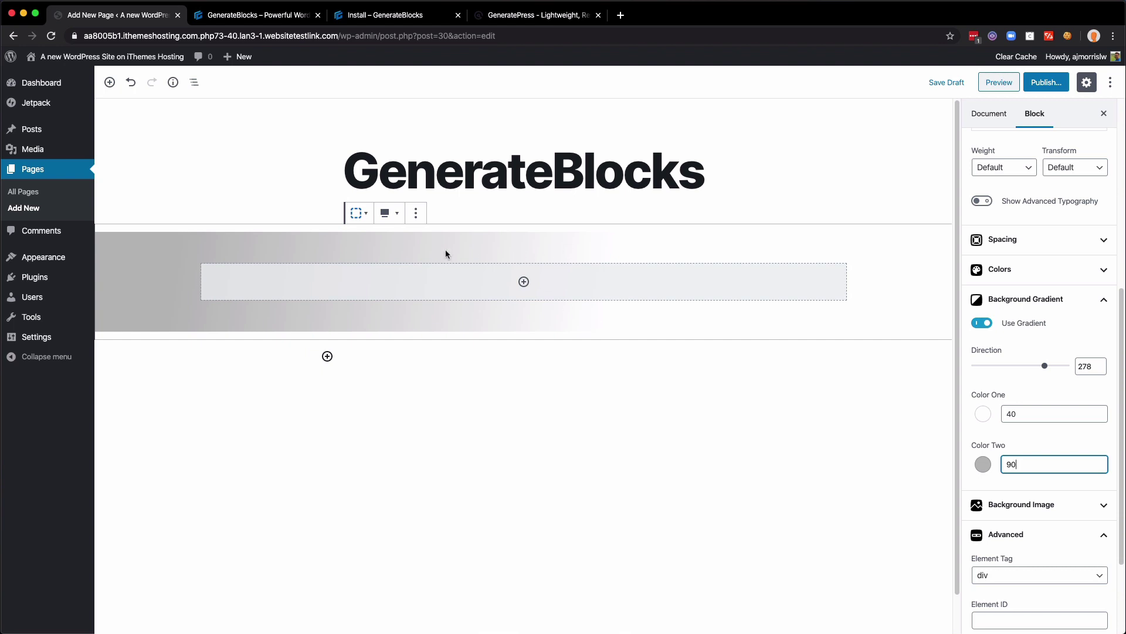
key(super+a)
key(BackSpace)
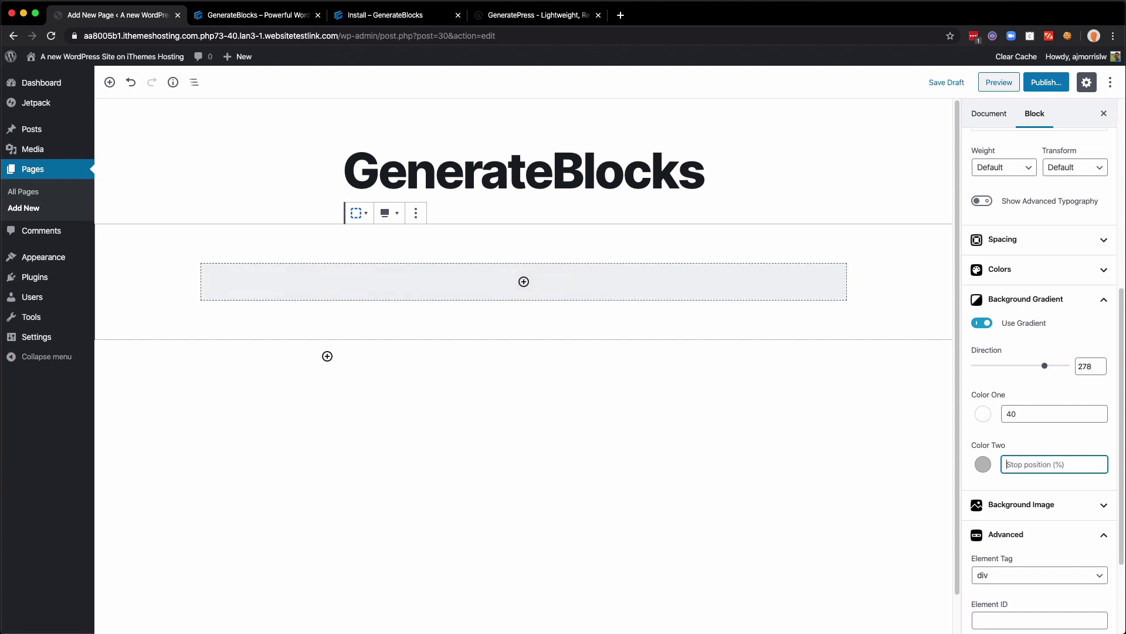
text(70)
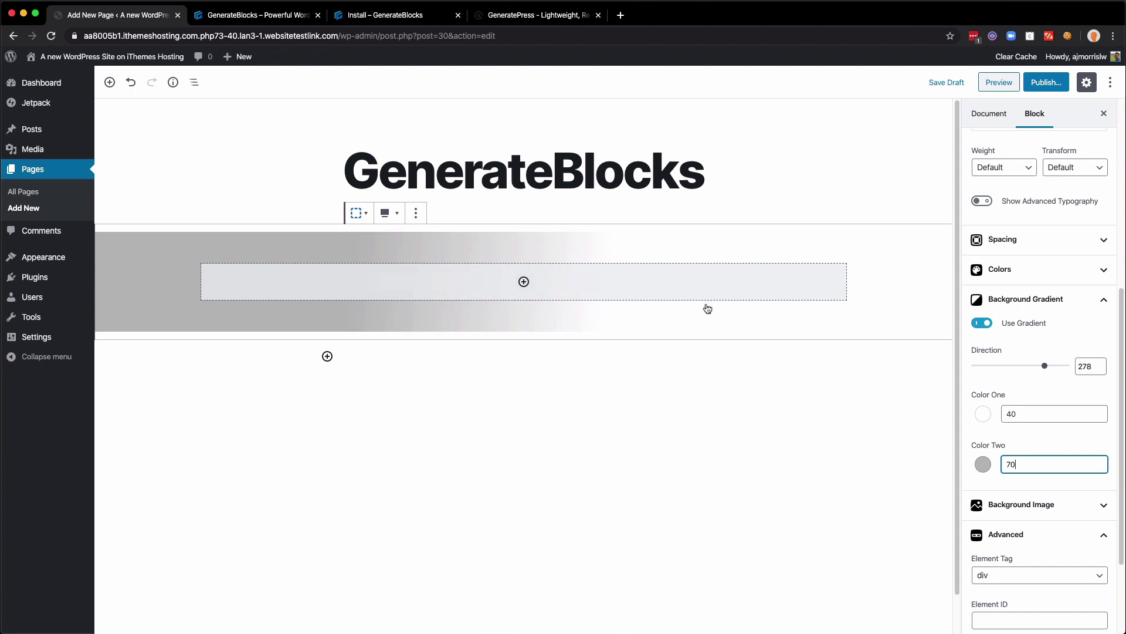
key(super+a)
text(20)
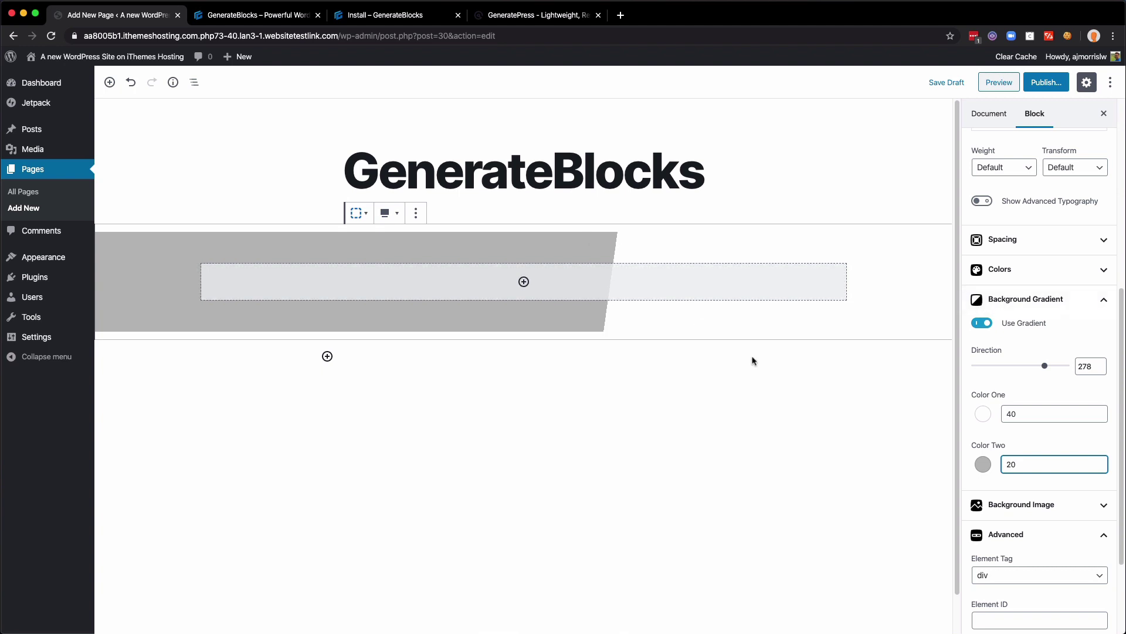
Set the background gradient's direction to 183 and its Color One to #ee3333 with opacity 1
drag(1042, 370, 1021, 369)
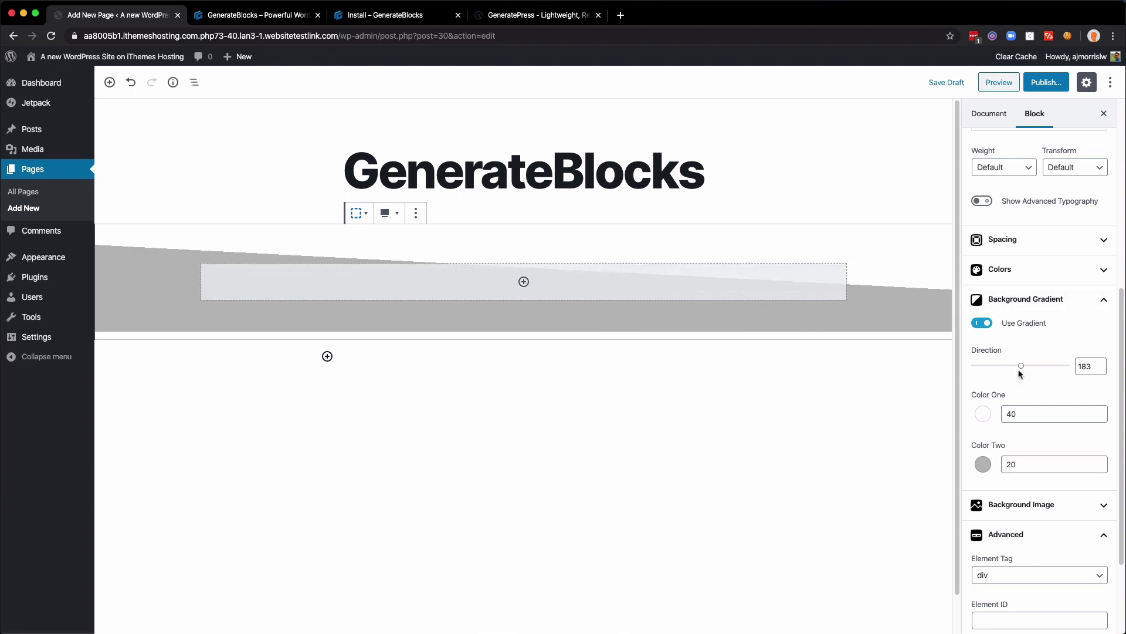
click(983, 415)
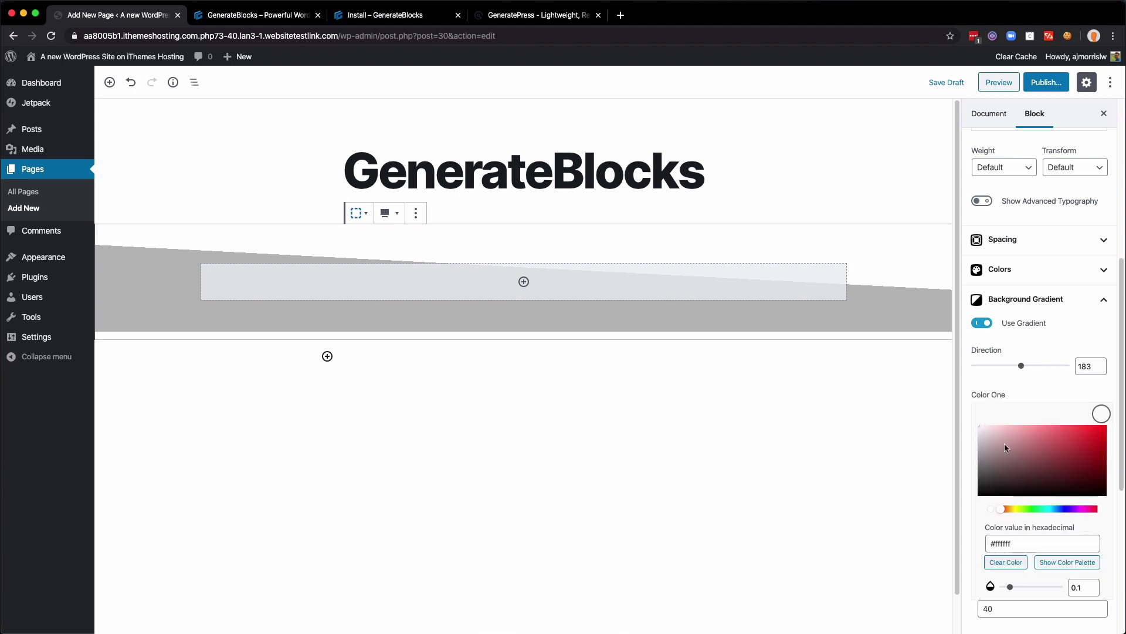
drag(1005, 444, 1079, 431)
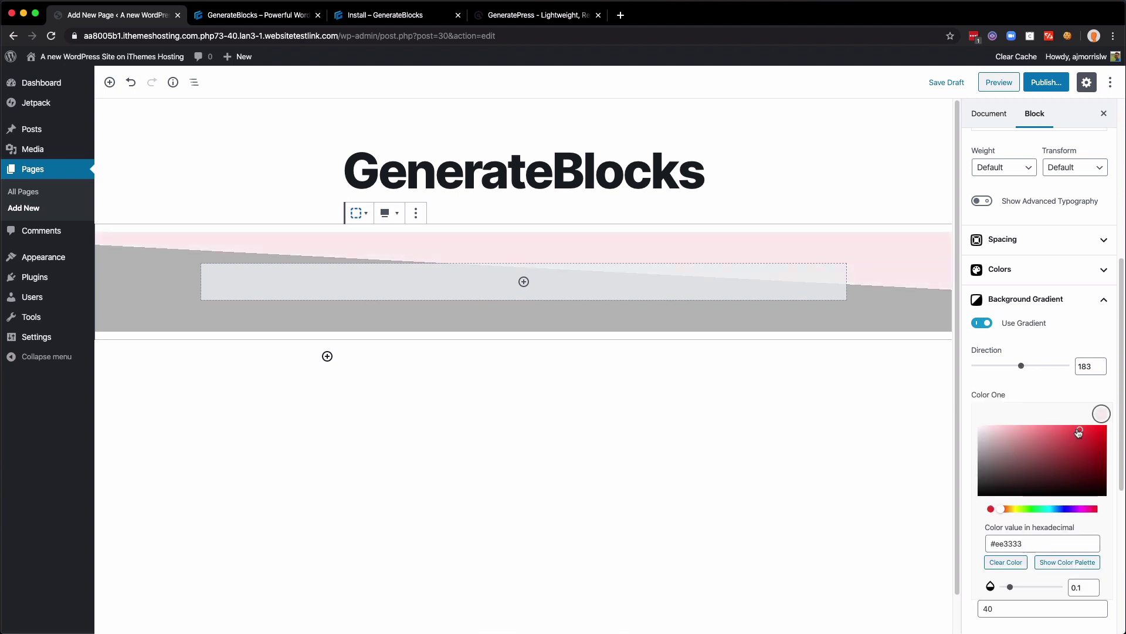
drag(1011, 587, 1059, 588)
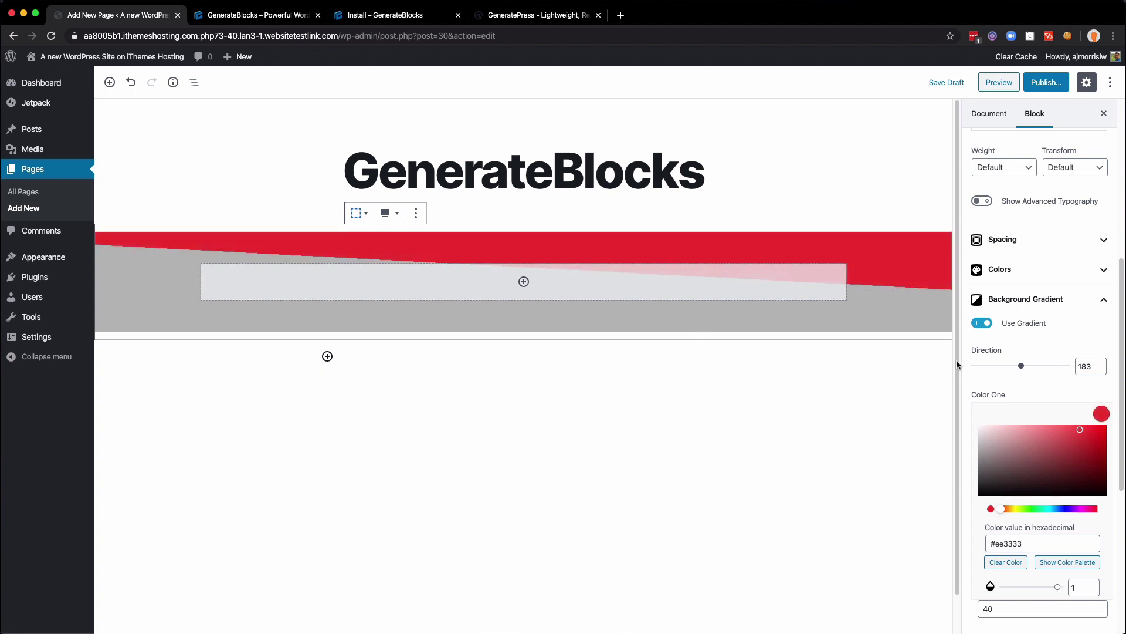
Disable the Container's background gradient and set AdobeStock_89606941.jpg from the media library as its background image
click(979, 325)
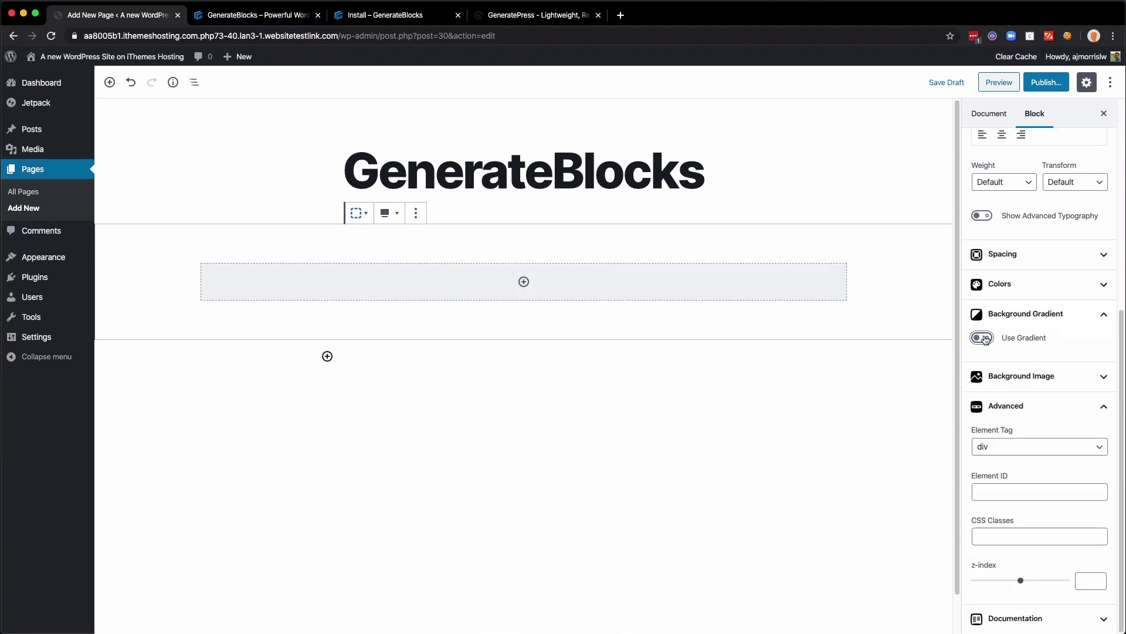
click(992, 381)
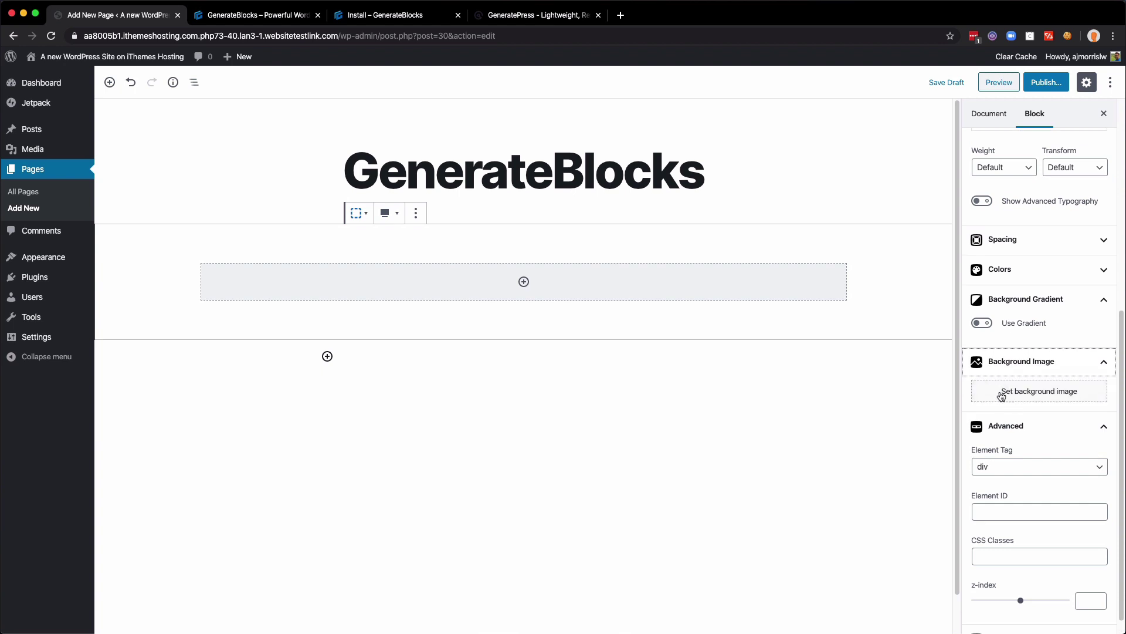
click(1056, 391)
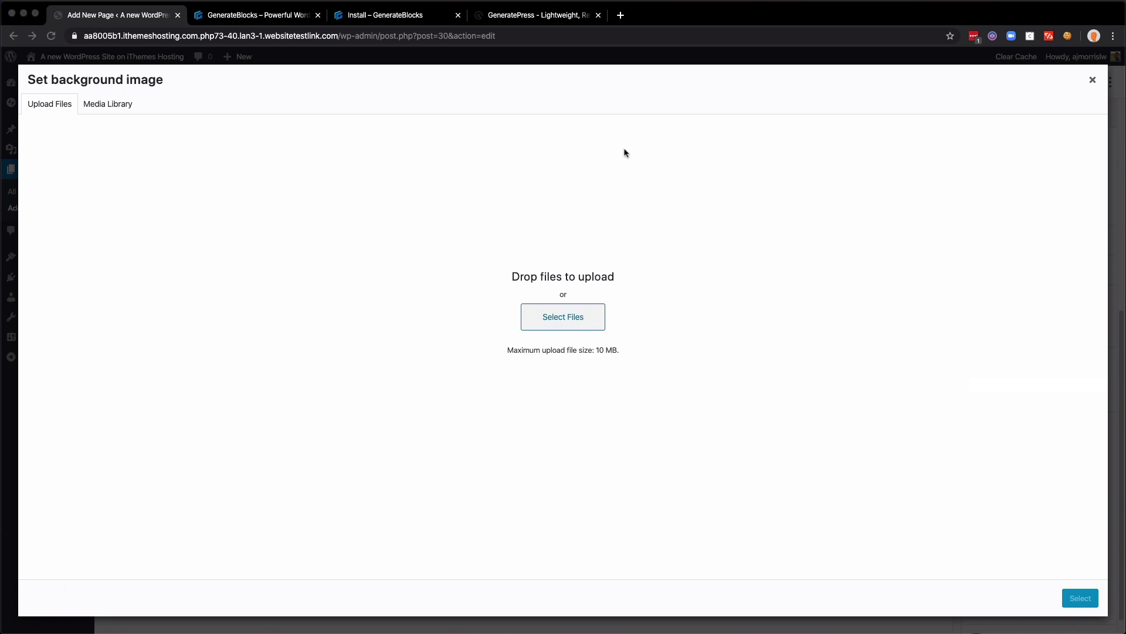
drag(776, 256, 1125, 202)
drag(1115, 328, 826, 325)
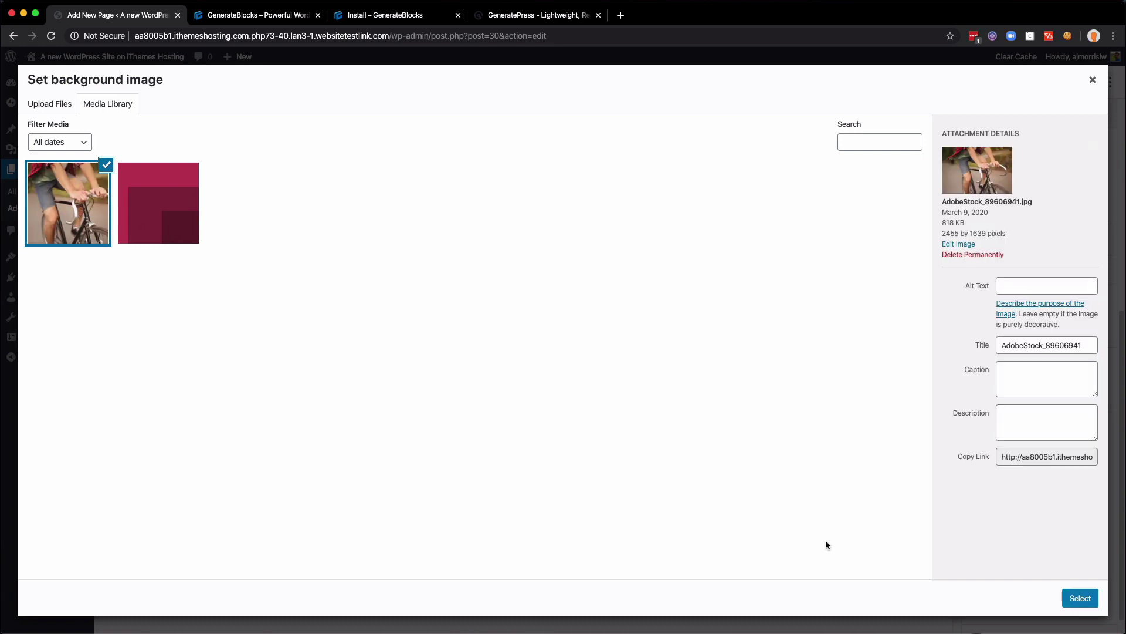
click(1078, 600)
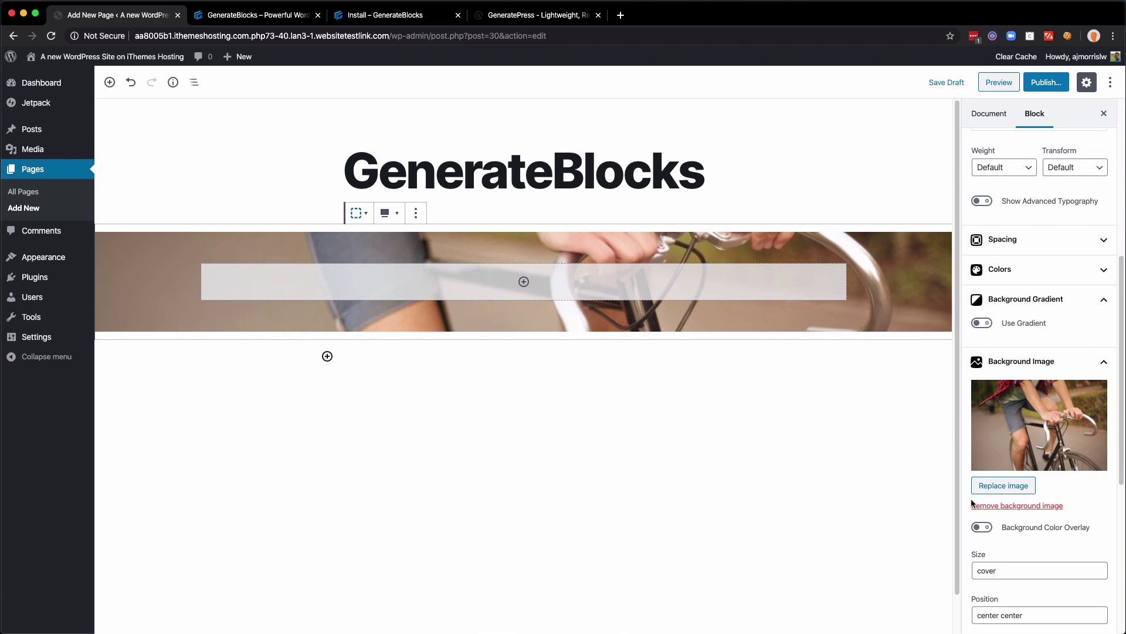
Enable the background color overlay on the image and set the Container's background color to #a92f2f with opacity 0.52
click(982, 526)
scroll(1017, 446, down, 1)
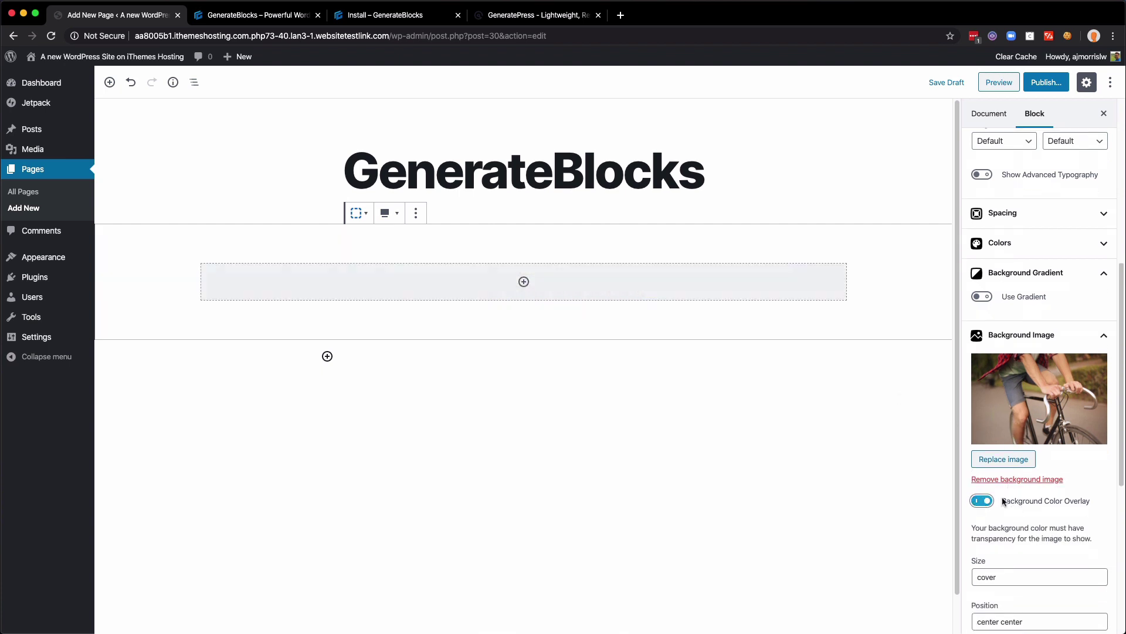
click(1028, 248)
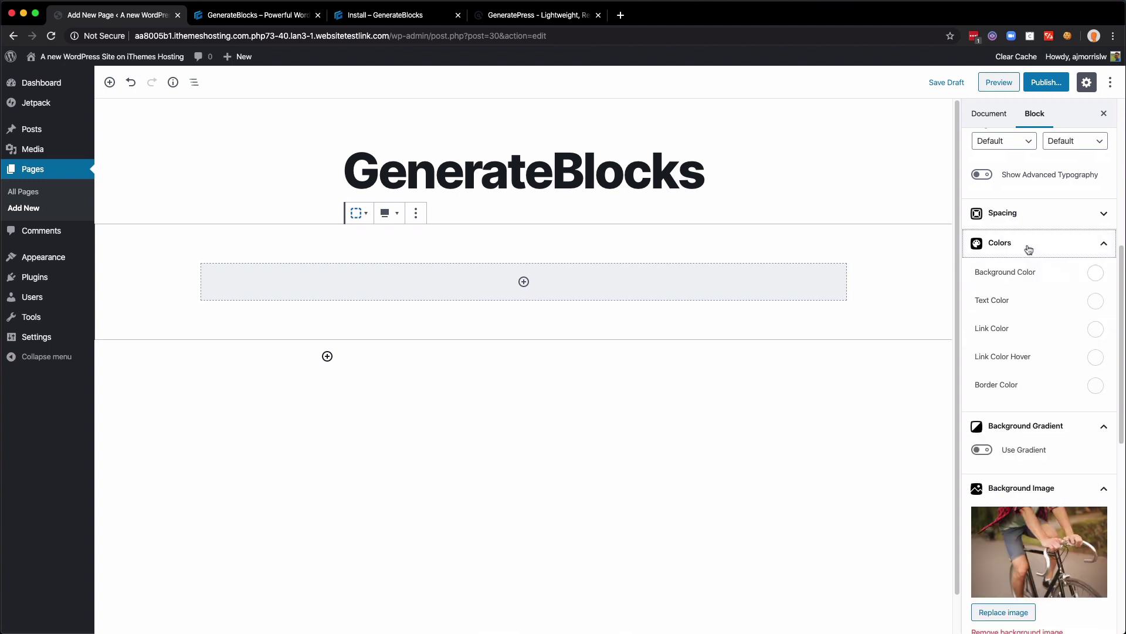
click(1095, 272)
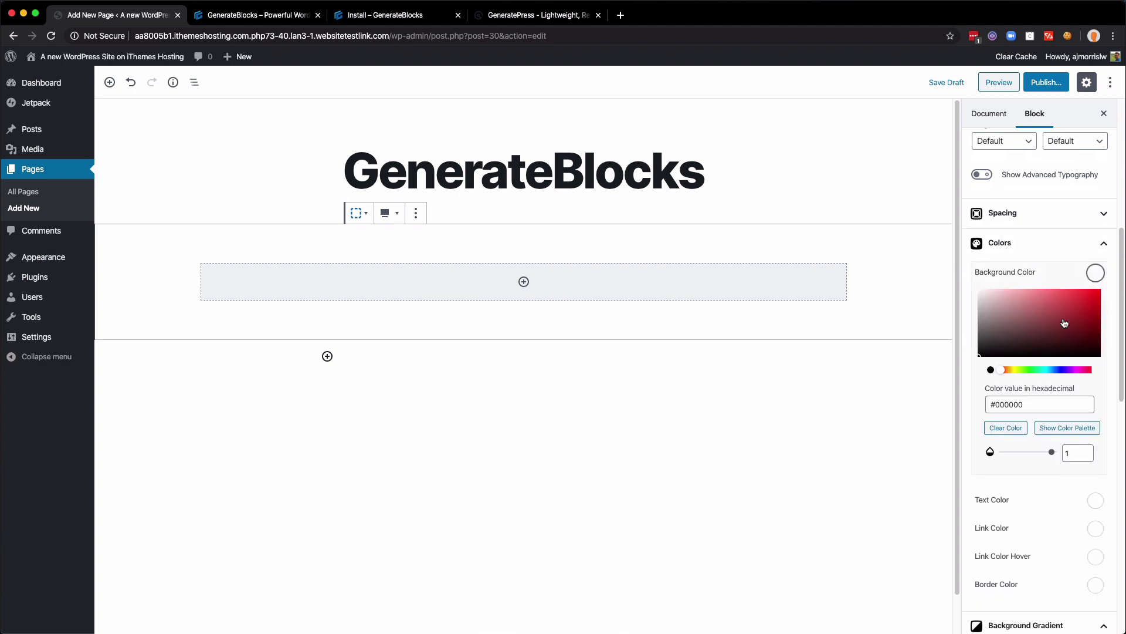
drag(1065, 323, 1066, 311)
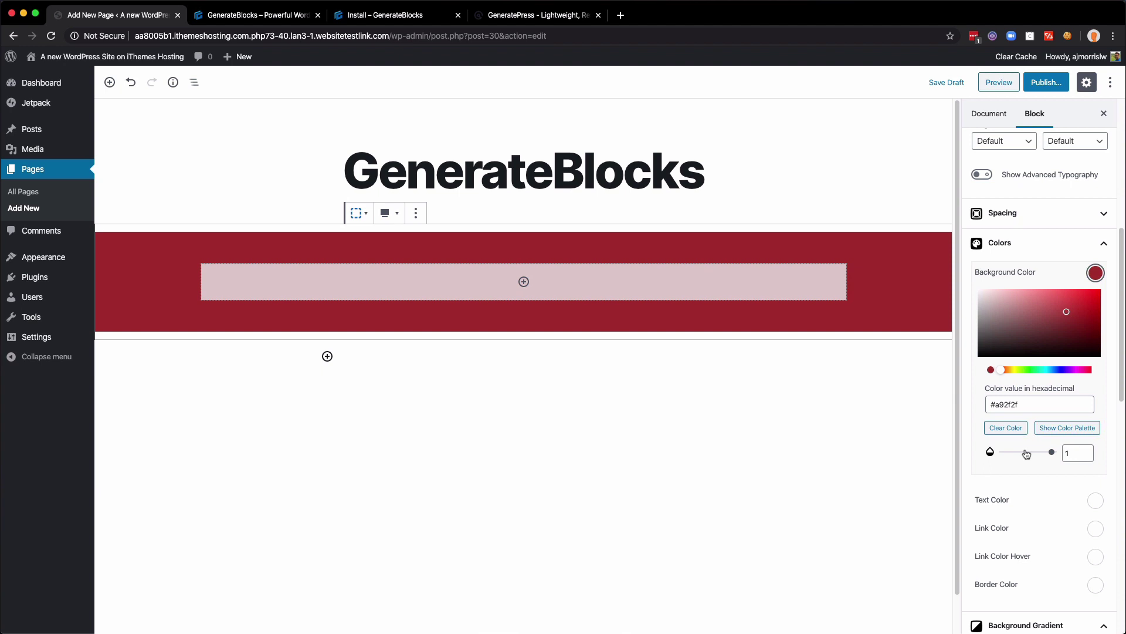
mouse_move(1026, 454)
mouse_down()
mouse_move(1017, 454)
mouse_move(1031, 453)
mouse_up()
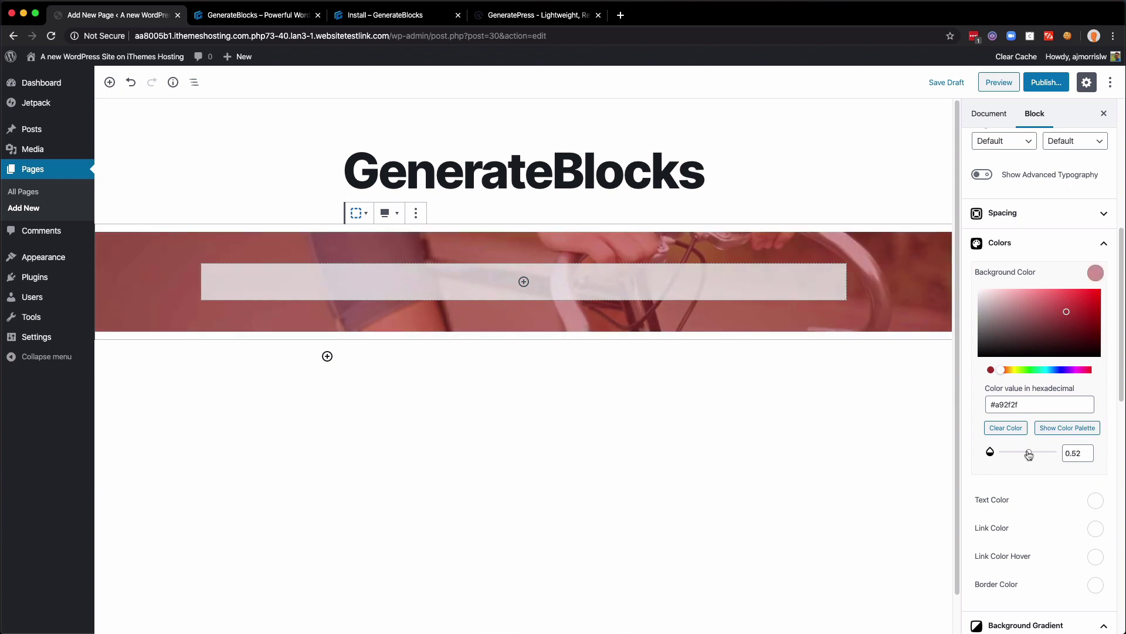
click(1035, 250)
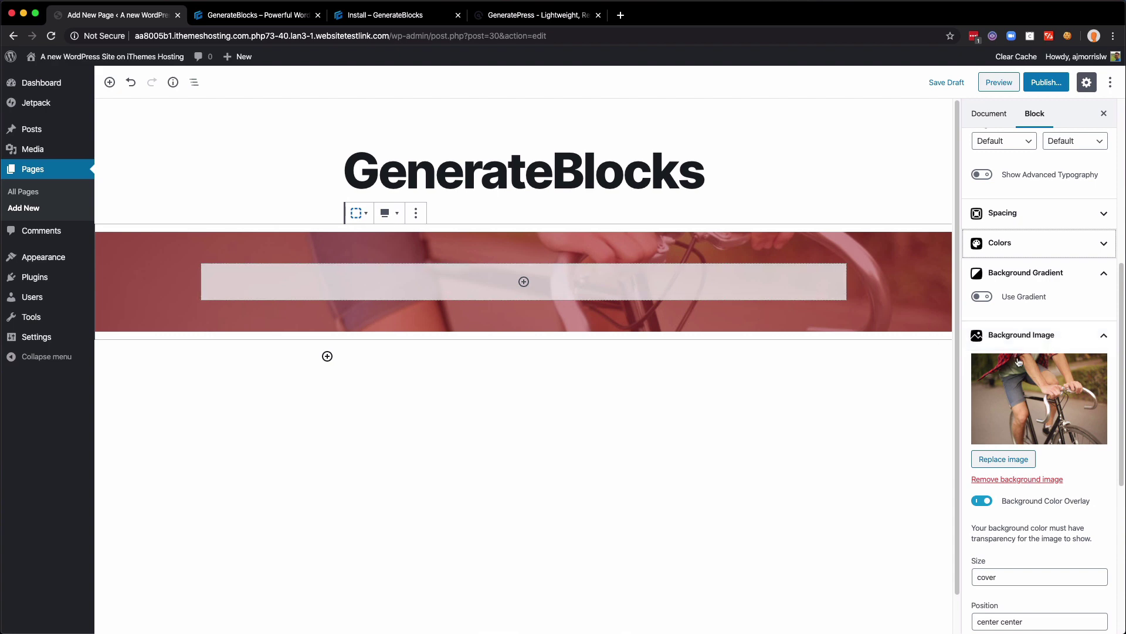
Set the Container's minimum height to 1000 px in the Spacing settings and check the enlarged background on the page
scroll(1021, 364, up, 5)
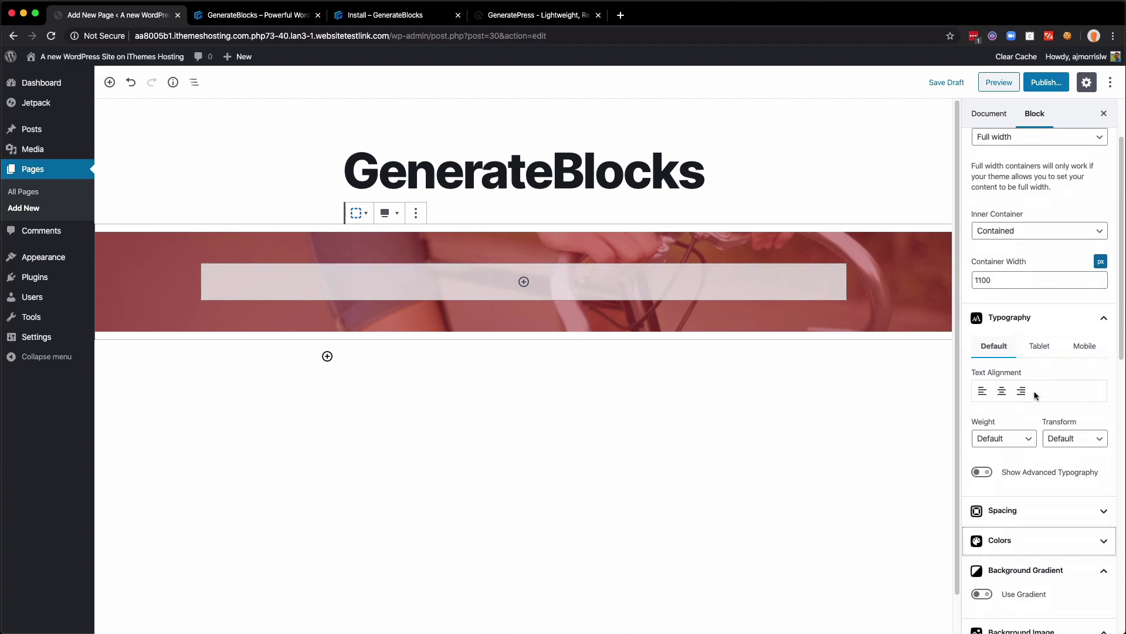
scroll(1035, 395, down, 1)
click(1034, 456)
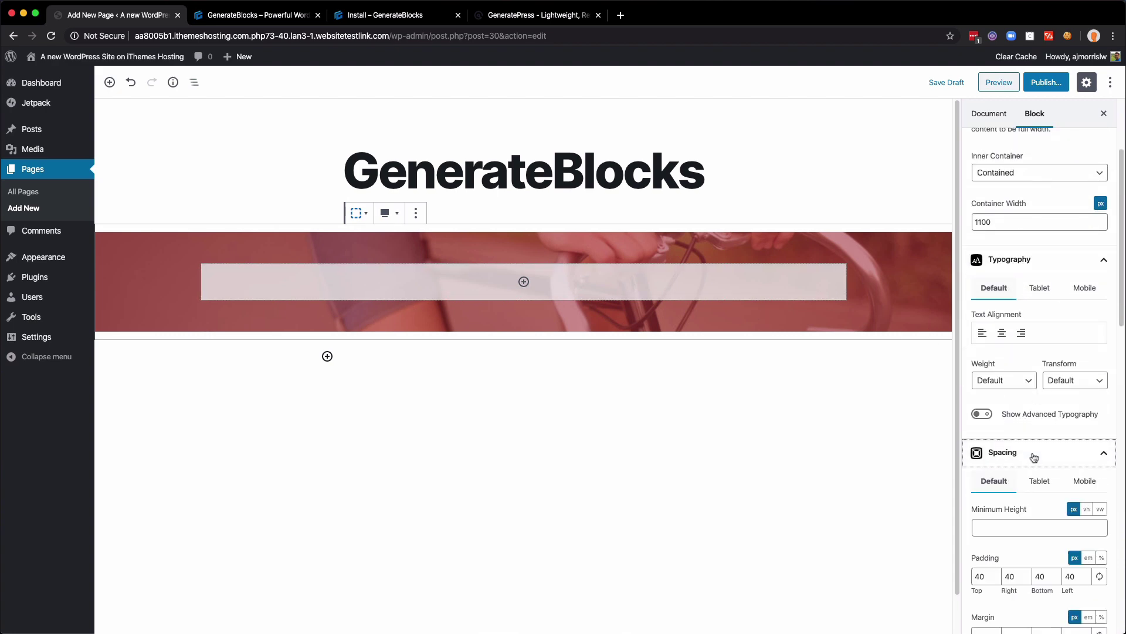
scroll(1031, 456, down, 5)
scroll(1031, 455, up, 1)
click(993, 220)
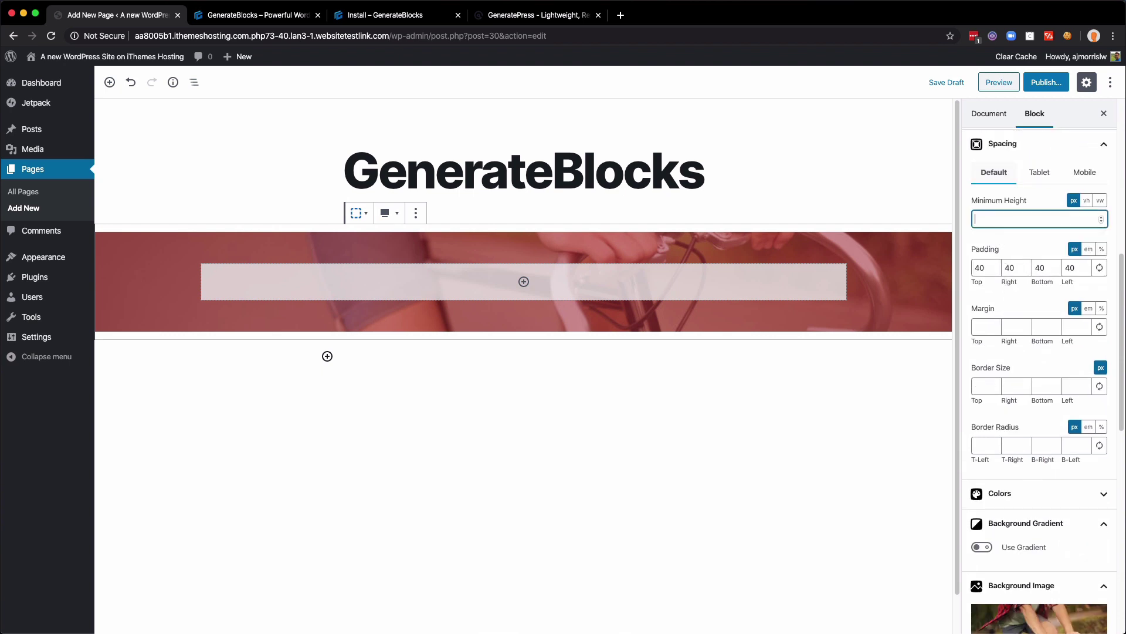
text(1000)
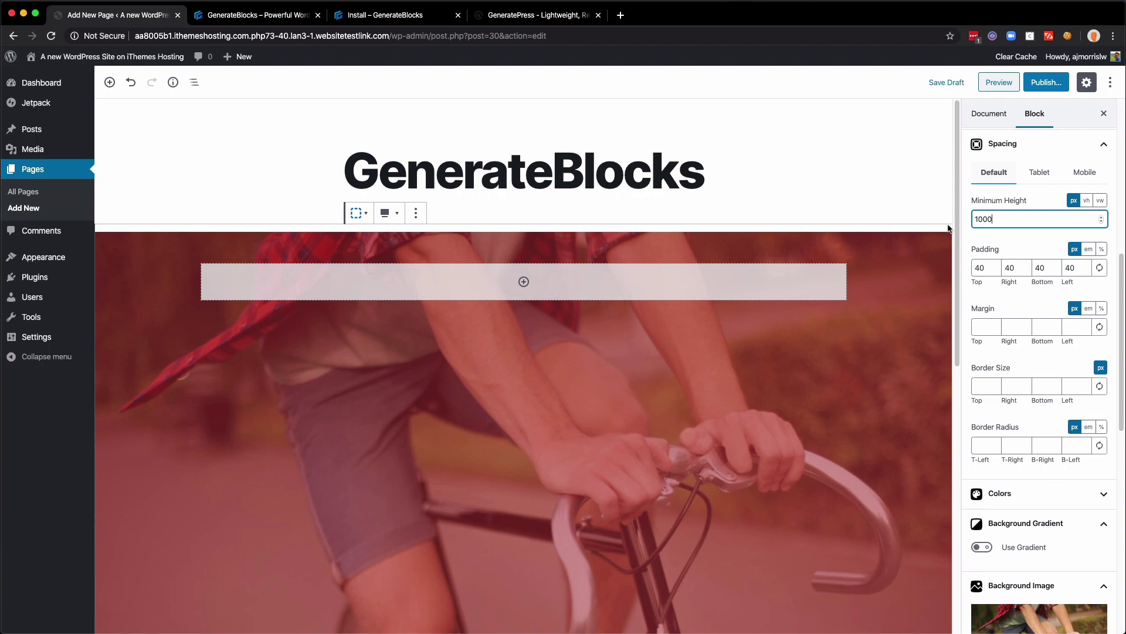
scroll(939, 231, down, 5)
scroll(930, 234, up, 4)
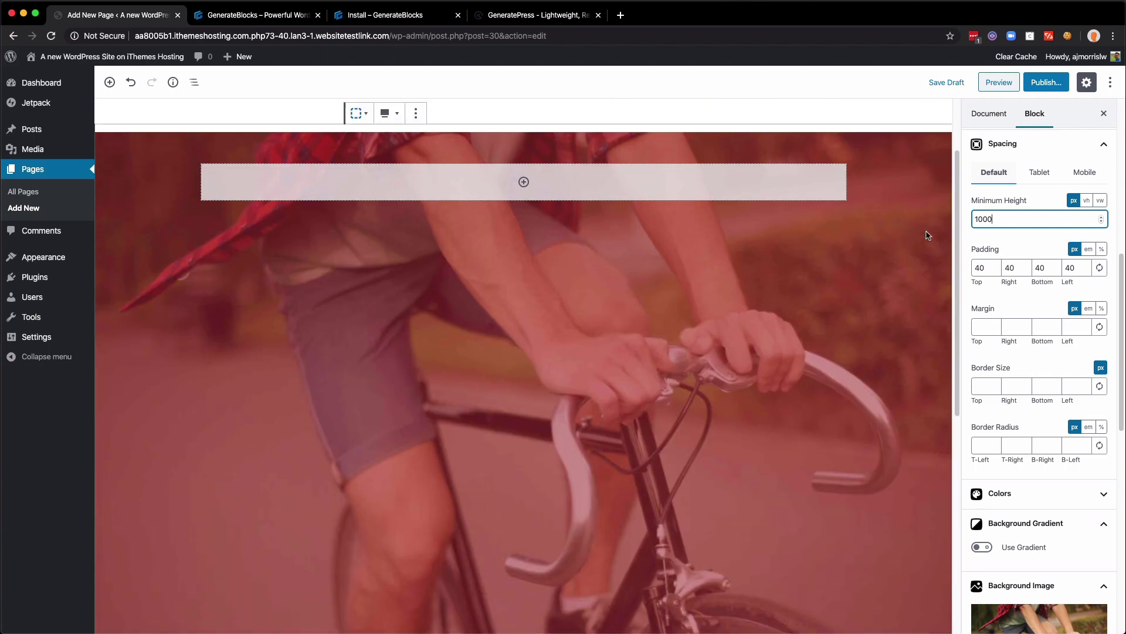
scroll(928, 235, down, 6)
scroll(928, 235, up, 3)
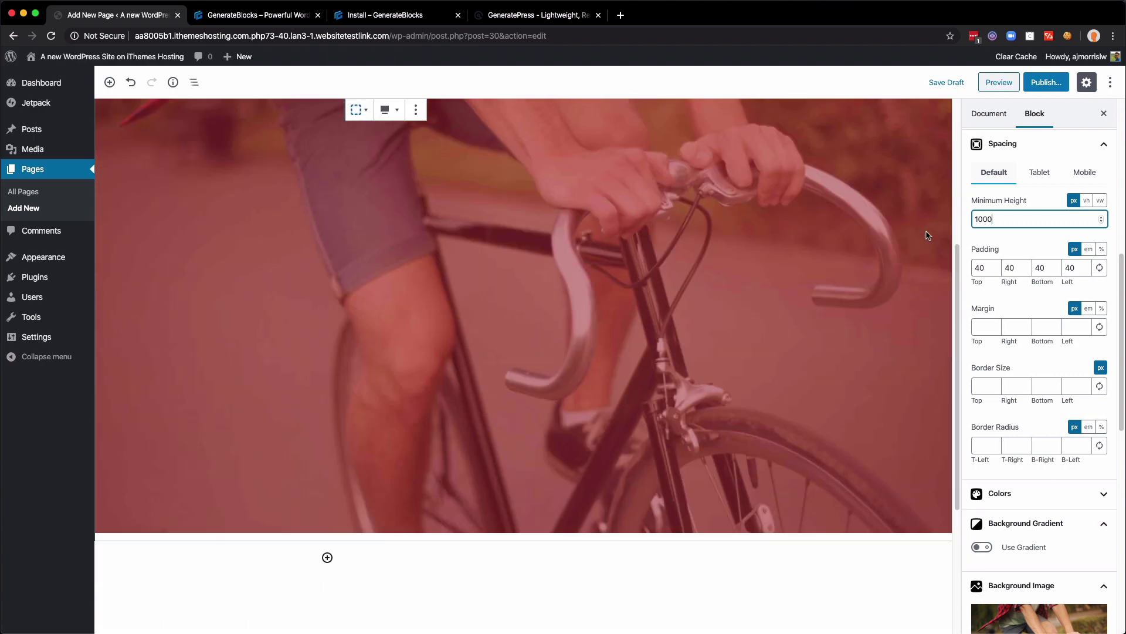
Collapse the Container block's Spacing, Background Gradient and Background Image settings
click(1018, 146)
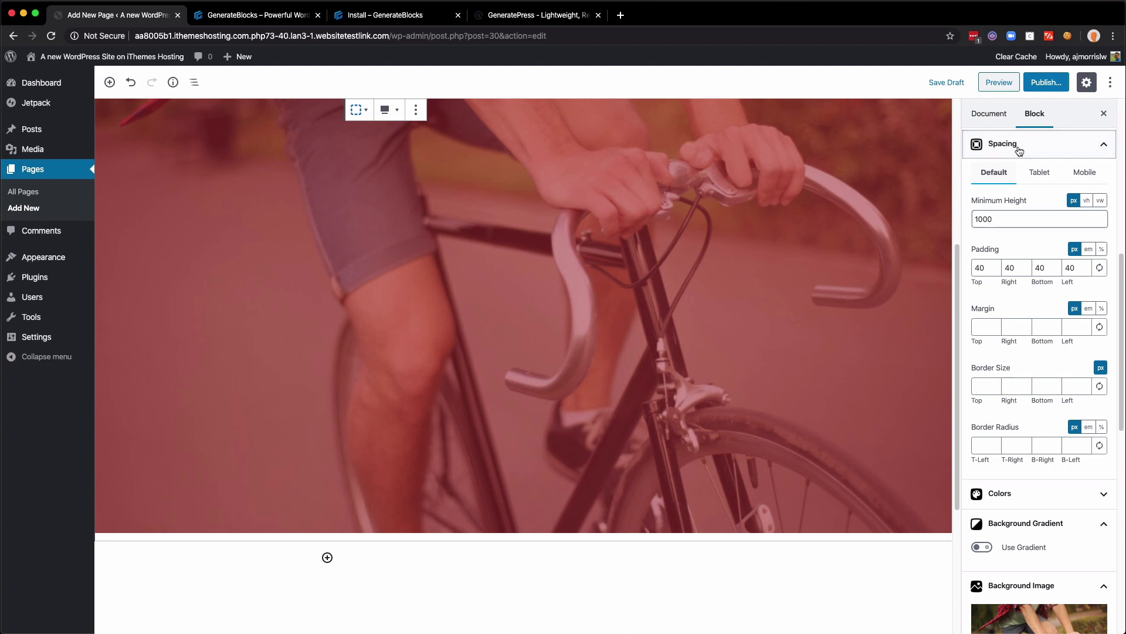
click(1034, 205)
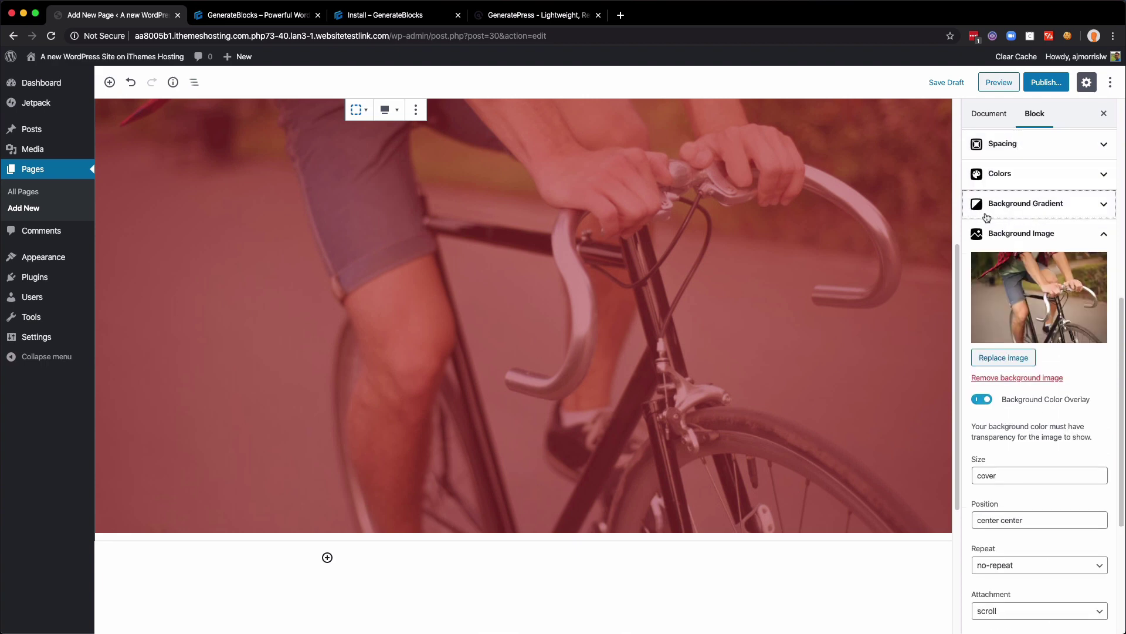
click(1035, 231)
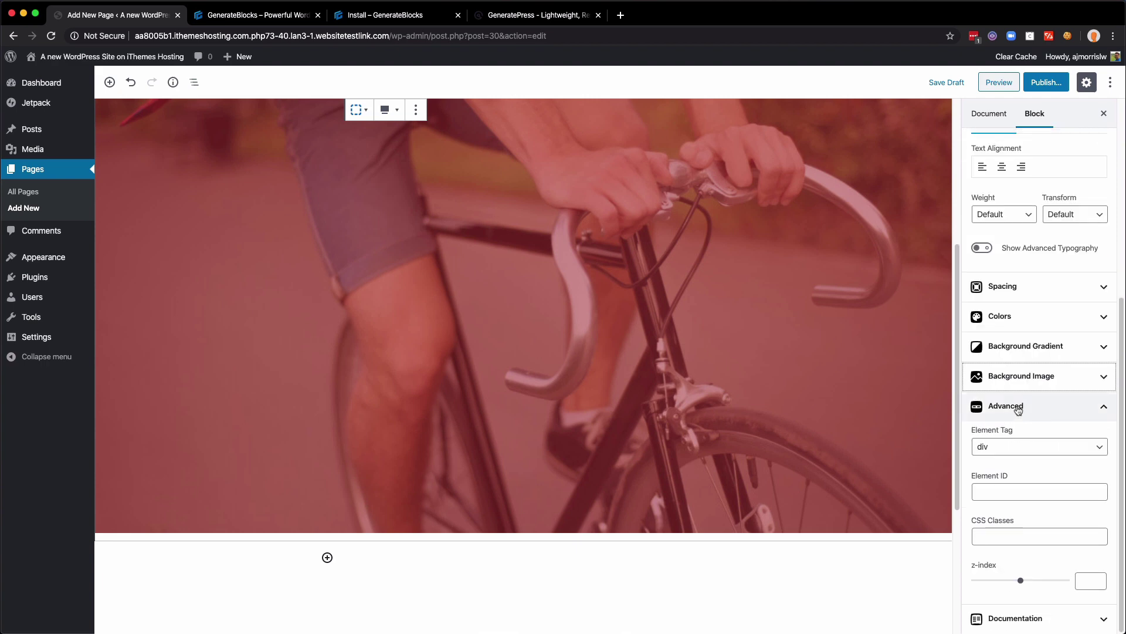
Examine the Container's available Element Tag options and its CSS Classes field in the Advanced settings
click(1017, 447)
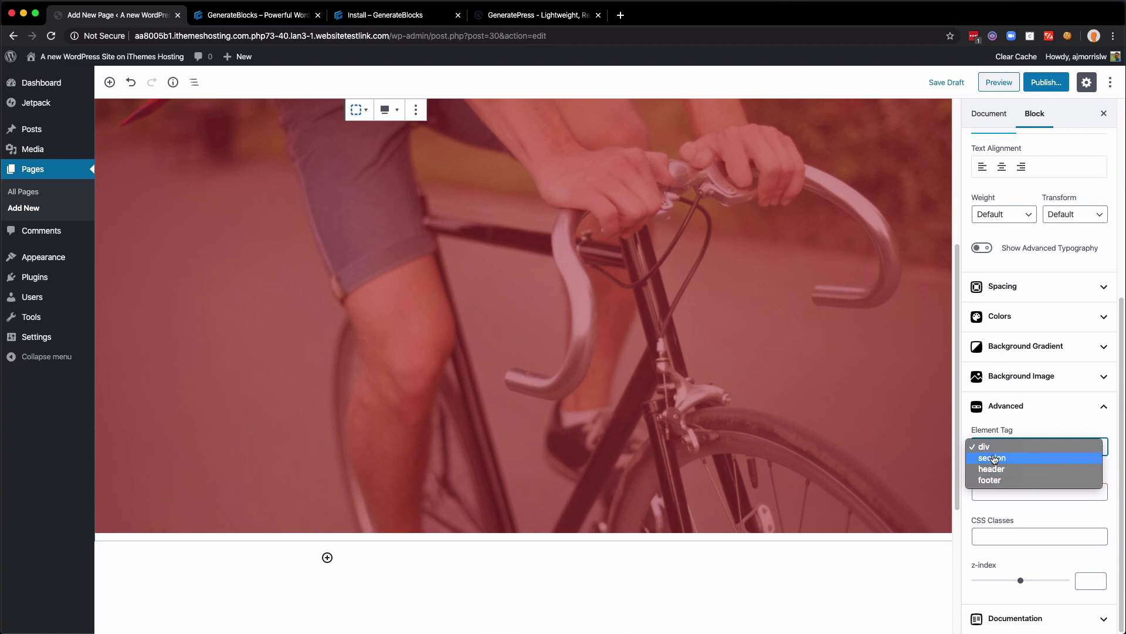
click(1036, 429)
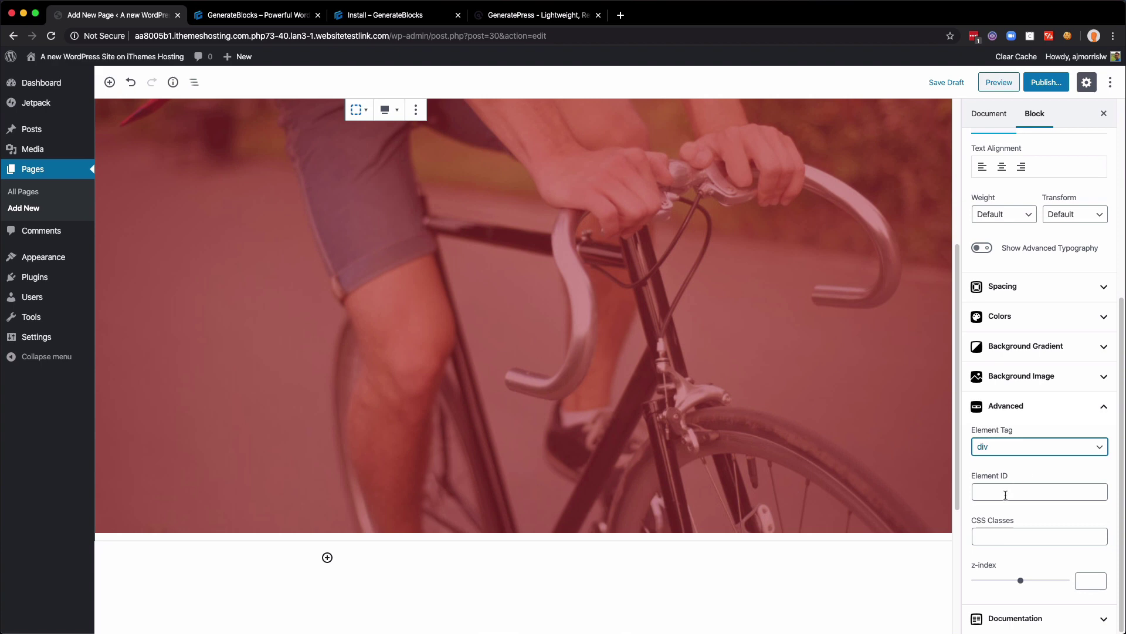
click(987, 530)
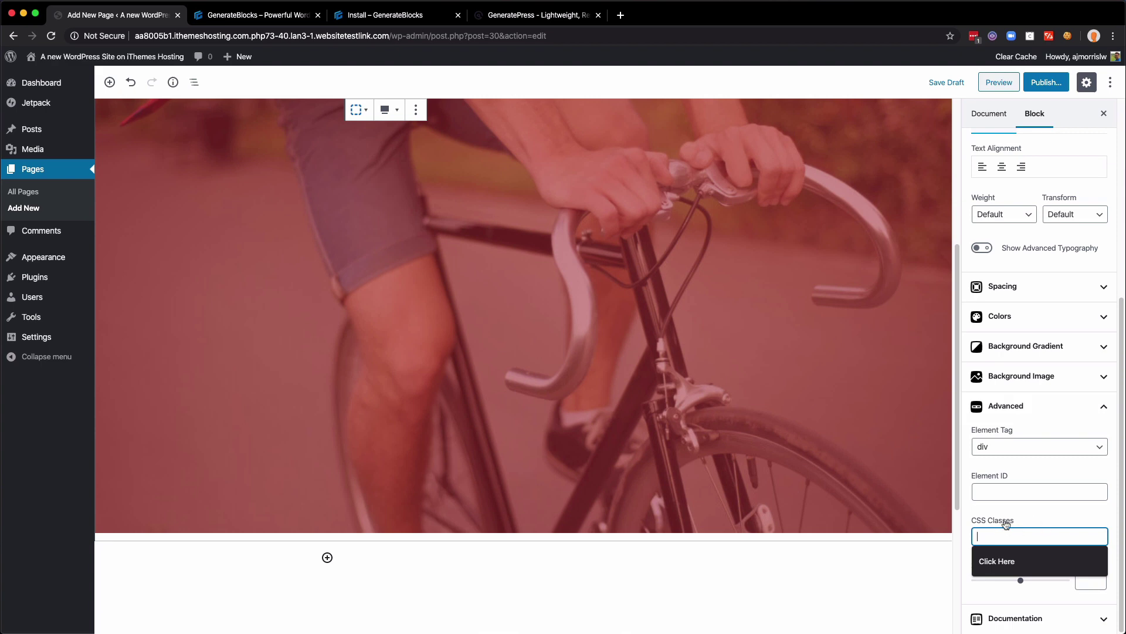
click(1041, 512)
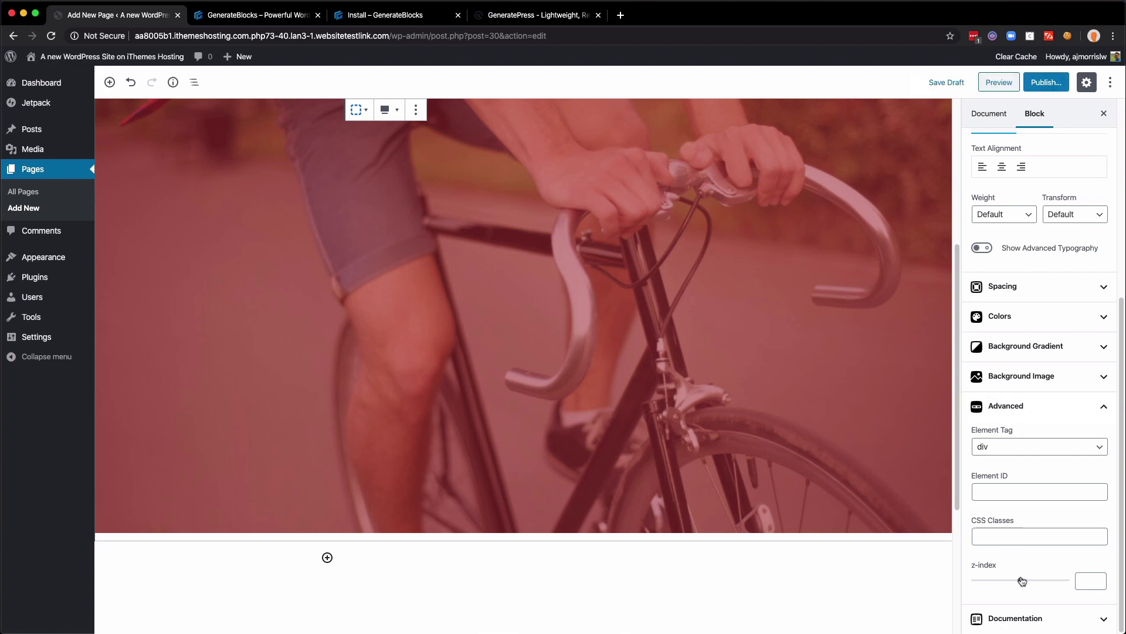
Try a different z-index for the Container block and clear the value again
mouse_move(1021, 580)
mouse_down()
mouse_move(997, 582)
mouse_move(1042, 583)
mouse_move(1007, 582)
mouse_up()
click(1086, 581)
key(BackSpace)
Read the Container Overview article in the block's online documentation, close it and return to the Container settings in the page editor
click(1005, 616)
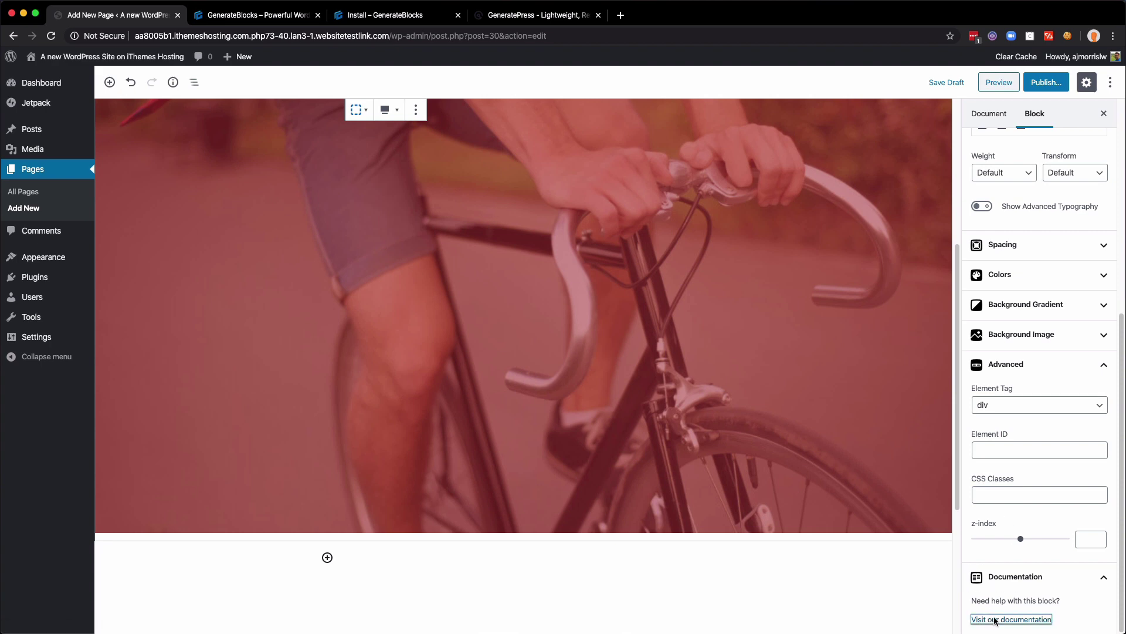
click(996, 619)
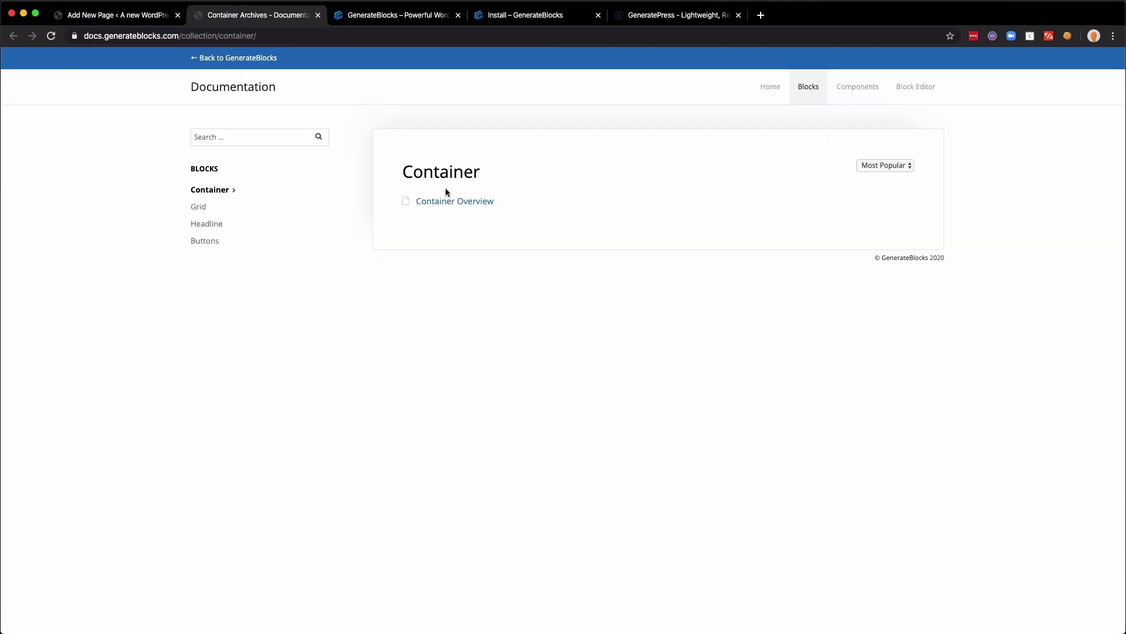
click(428, 203)
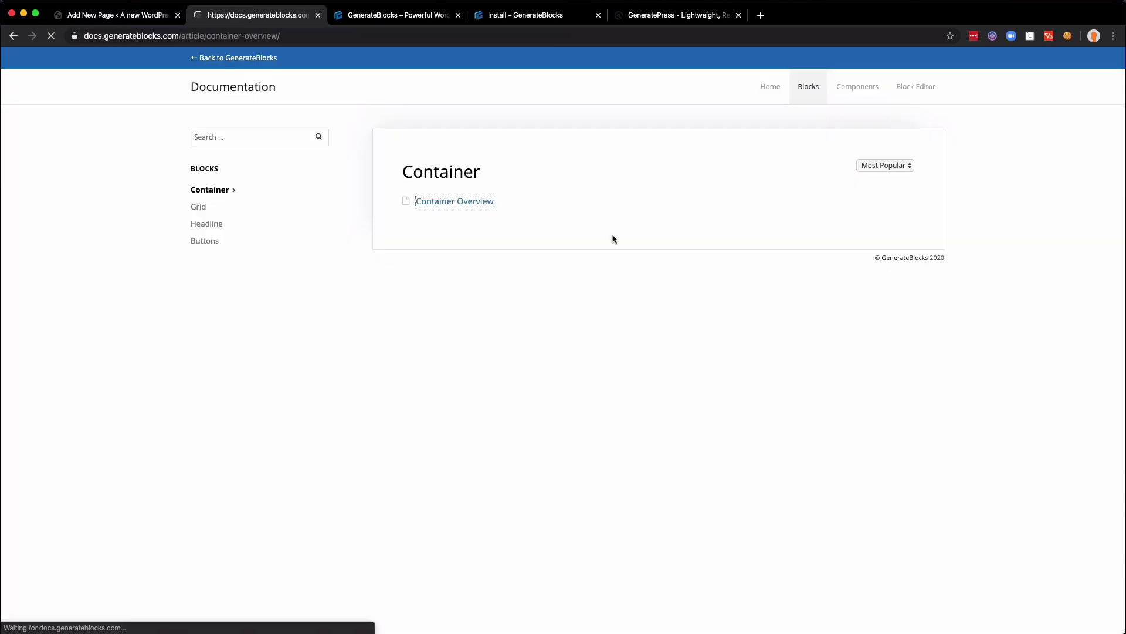
scroll(718, 237, down, 14)
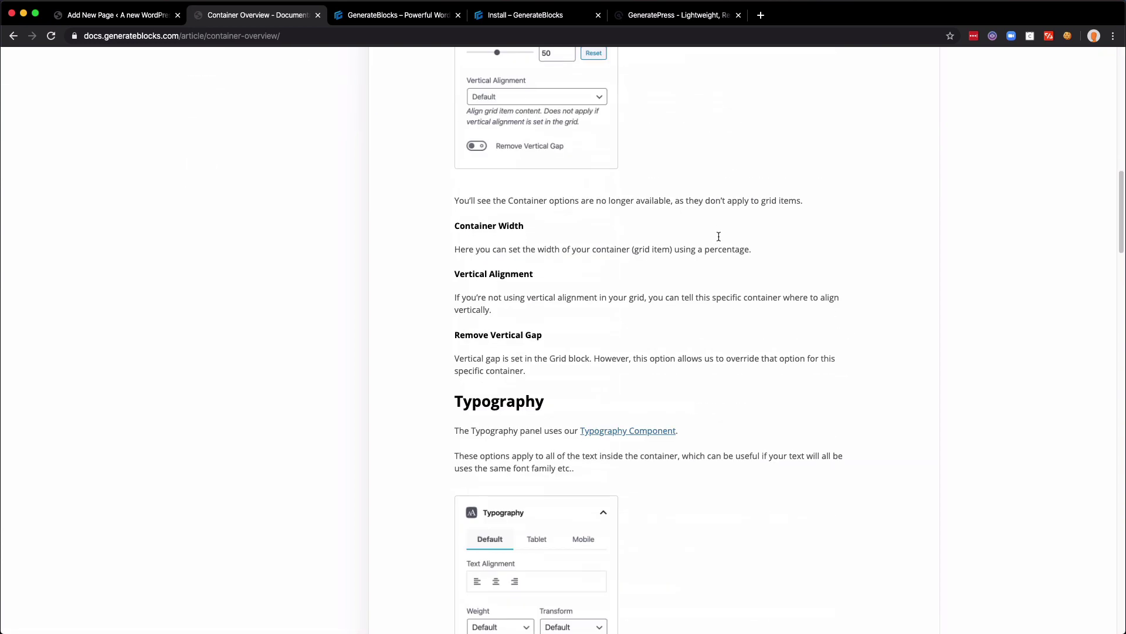
scroll(719, 236, down, 20)
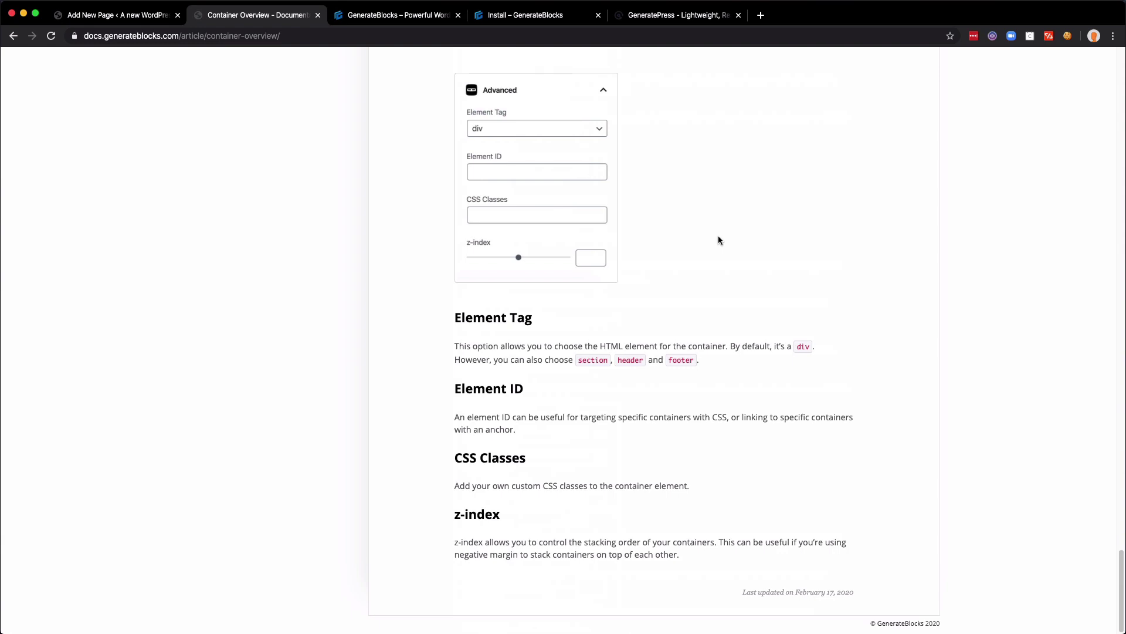
scroll(719, 239, up, 20)
key(super+w)
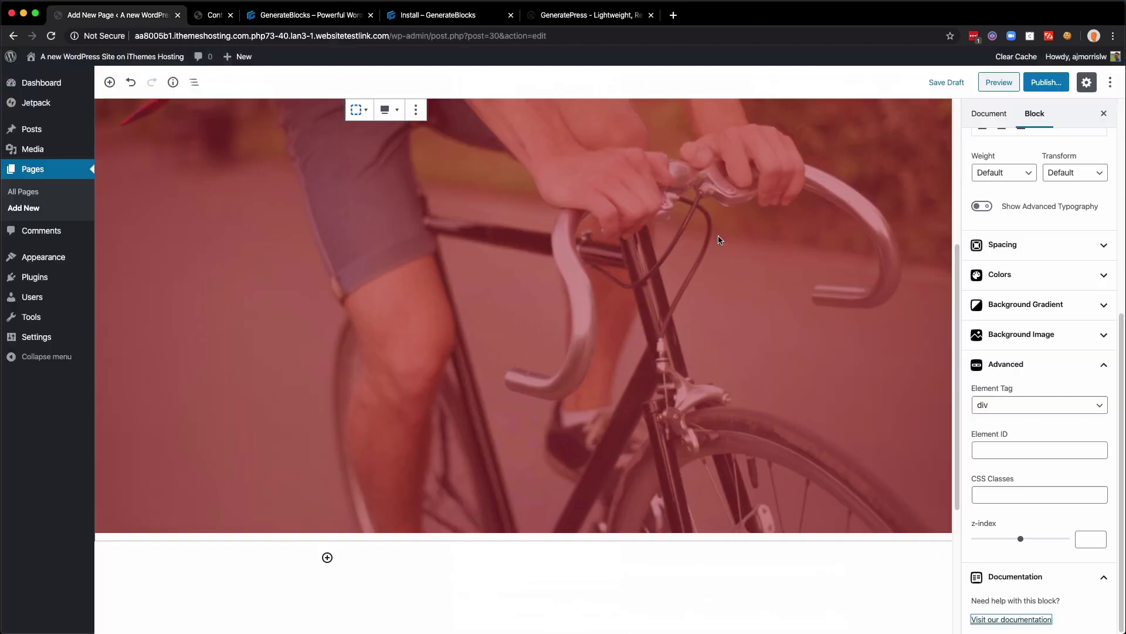
scroll(1033, 155, up, 6)
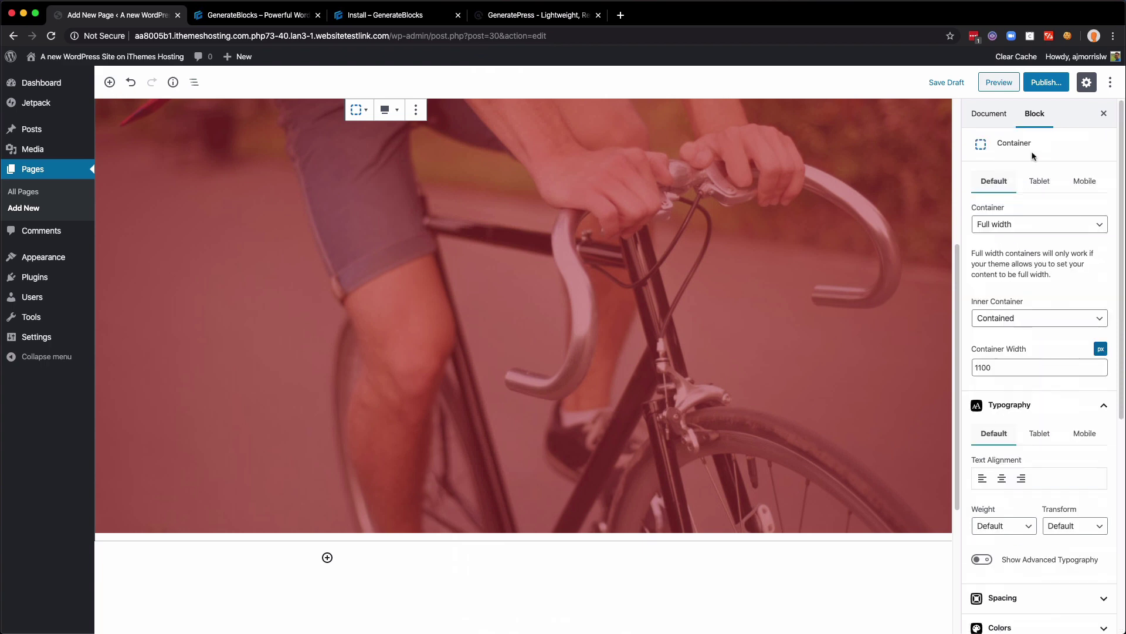
Insert a GenerateBlocks Grid block inside the Container and choose the layout with two equal columns
scroll(720, 216, up, 5)
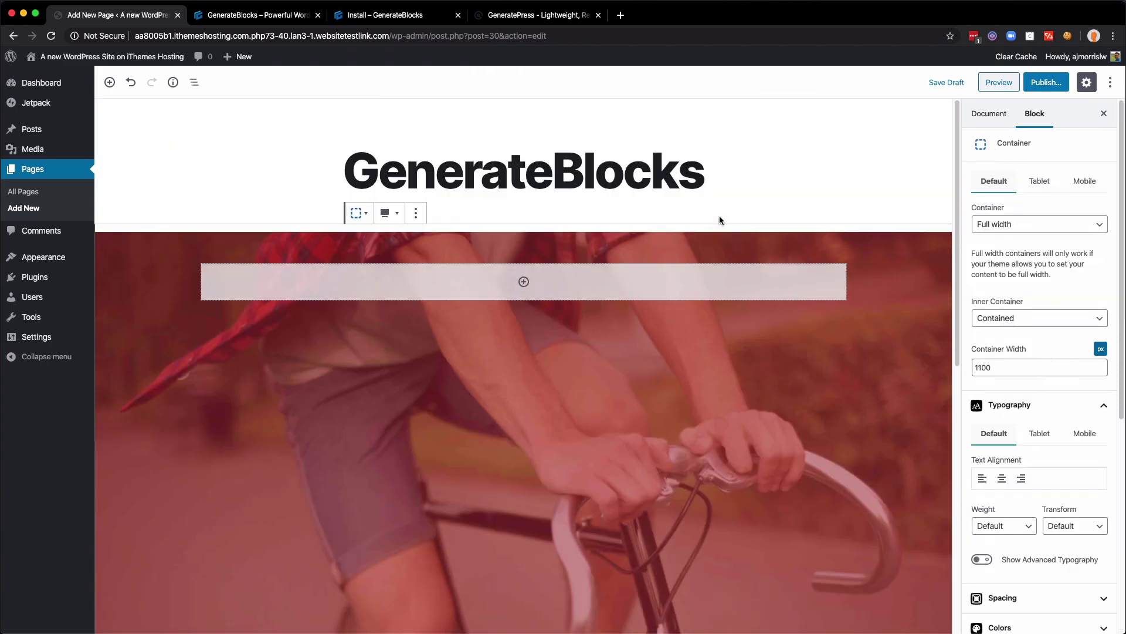
click(503, 281)
click(485, 359)
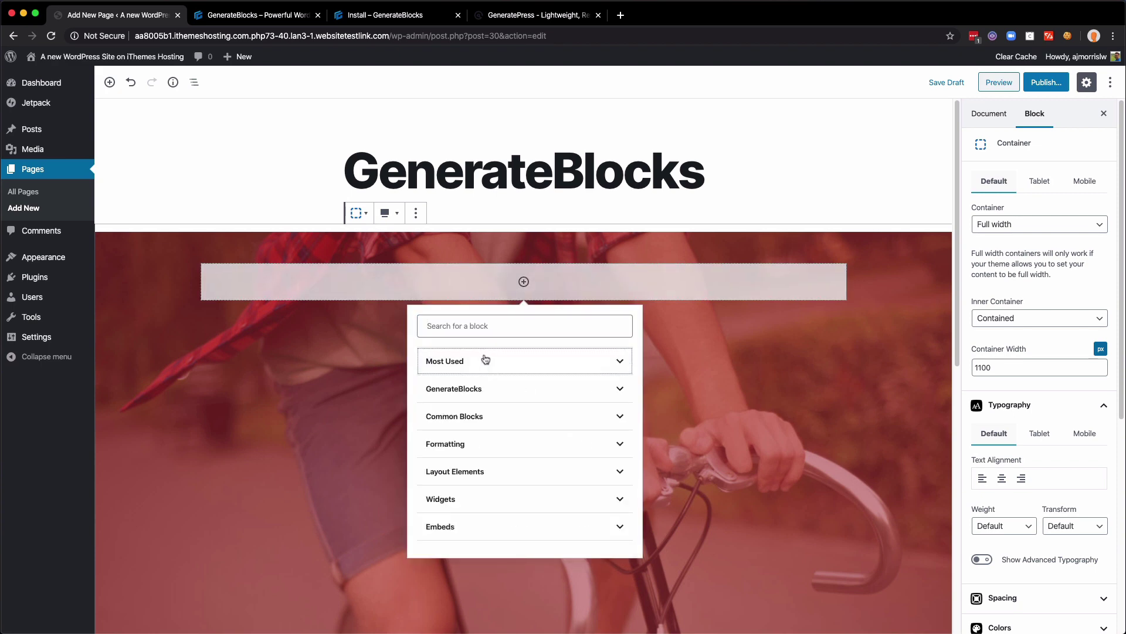
click(482, 389)
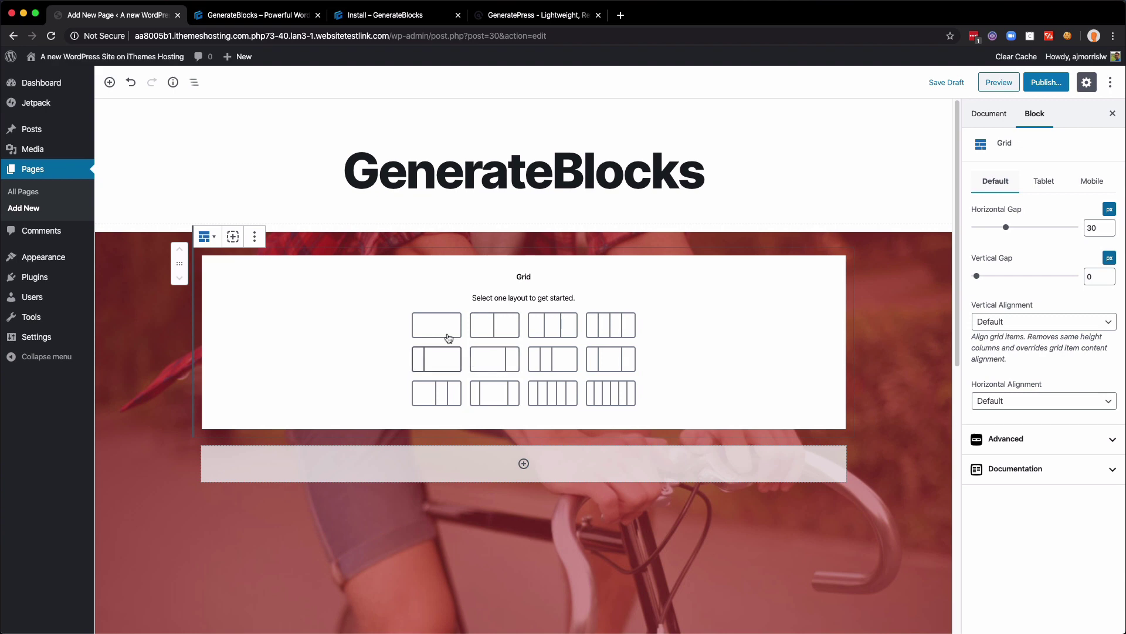
click(484, 324)
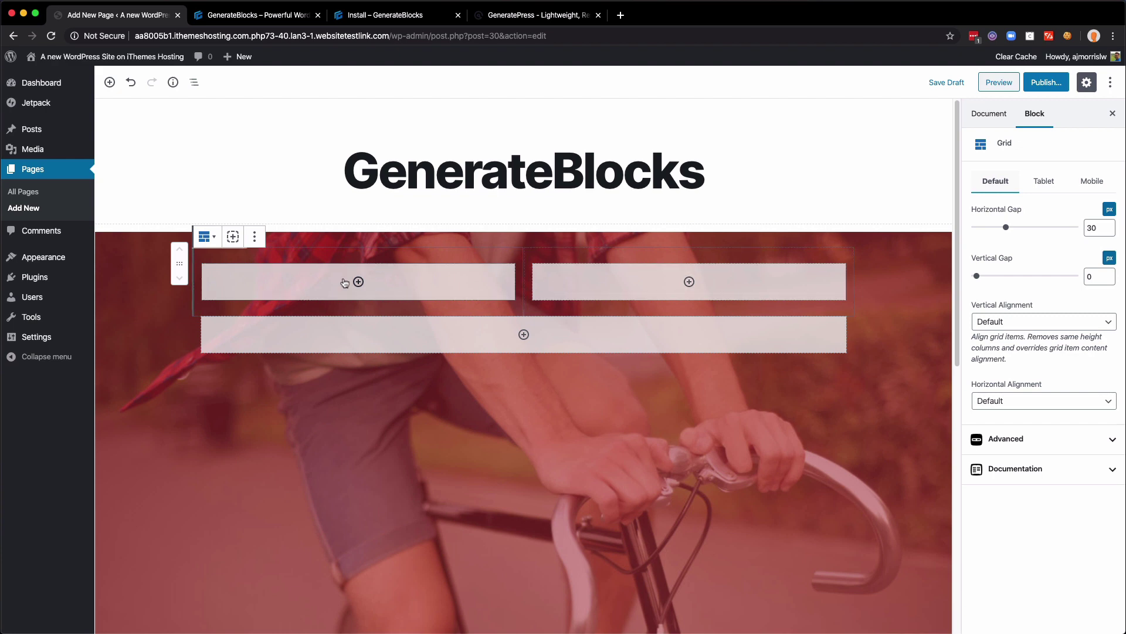
Switch the selection between the outer Container and its nested Grid, picking the Grid from the page's block hierarchy
scroll(522, 339, down, 2)
click(524, 338)
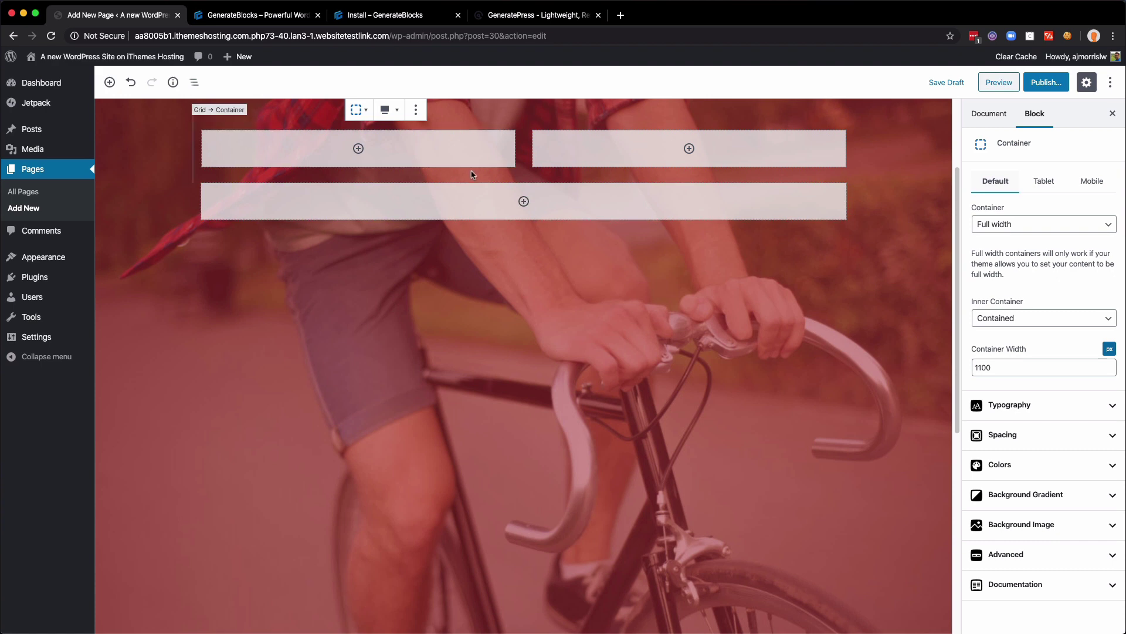
click(193, 89)
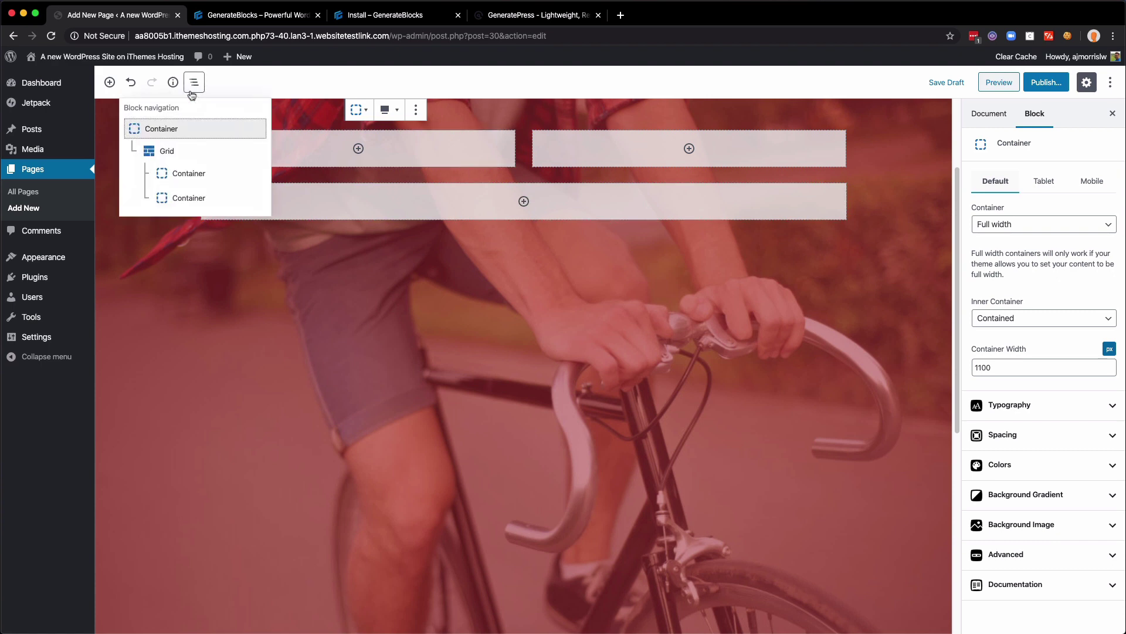
click(165, 151)
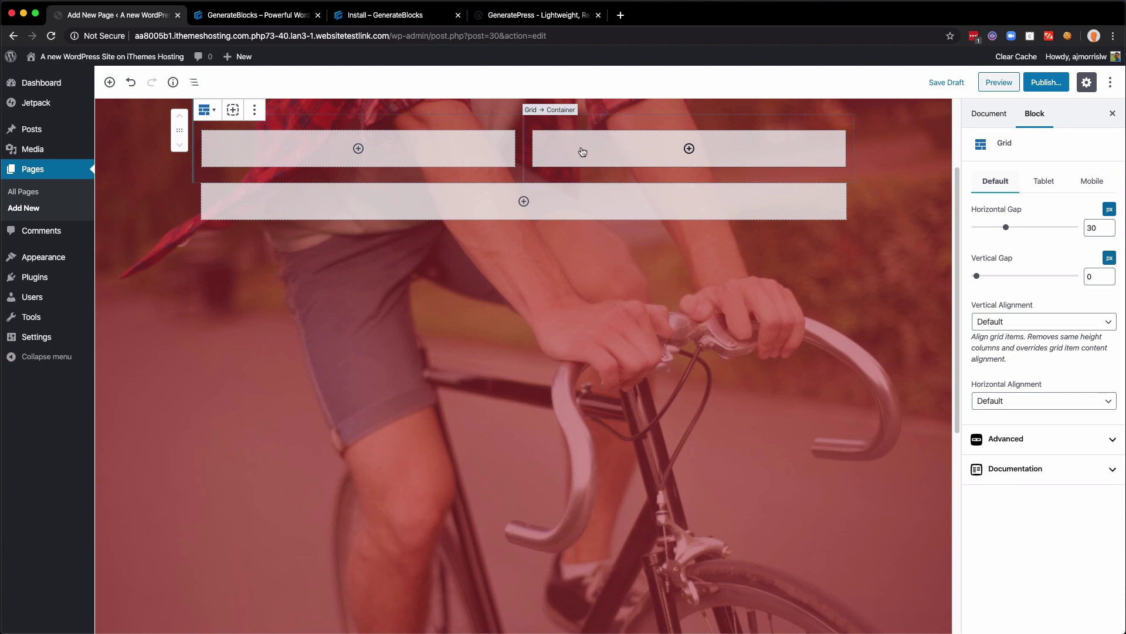
scroll(598, 151, up, 3)
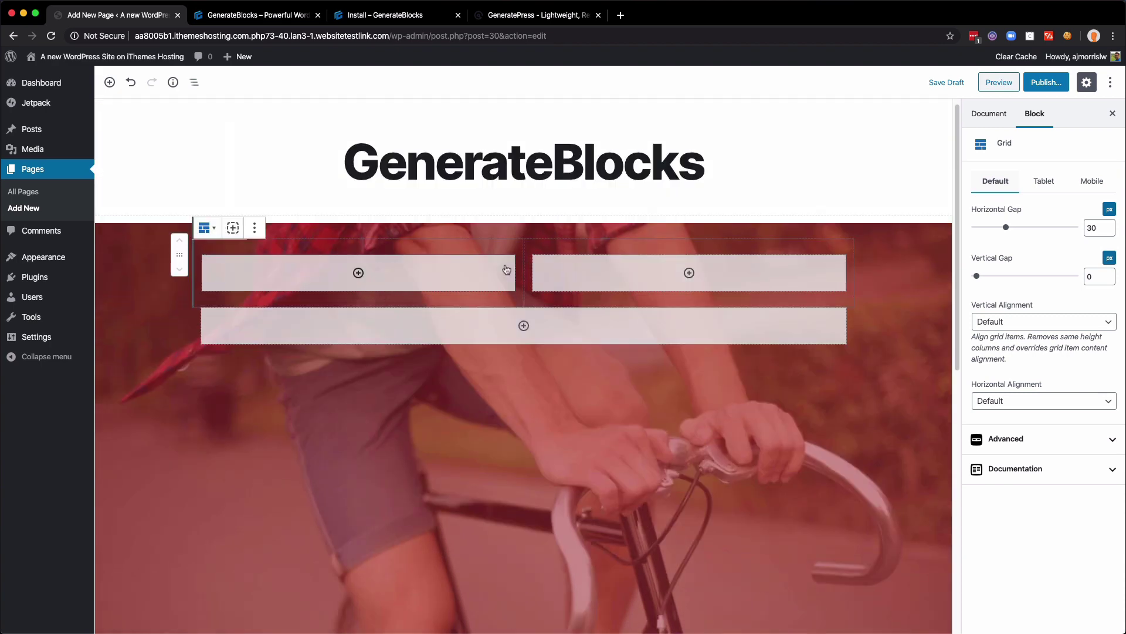
click(449, 250)
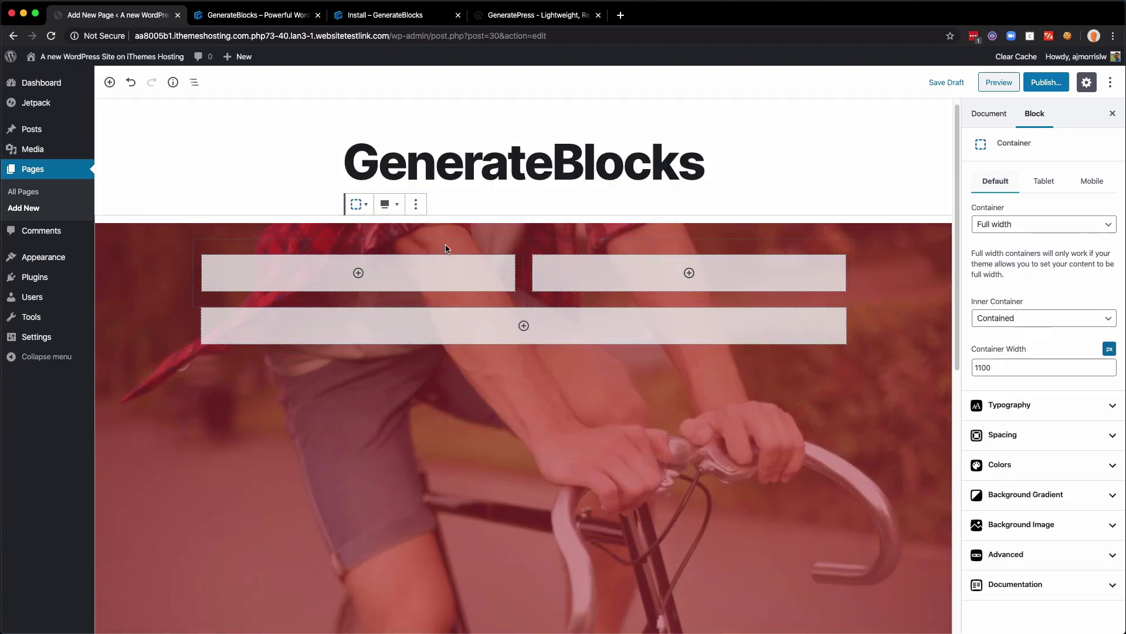
Set the background color of the Grid's first-column Container to white
click(249, 264)
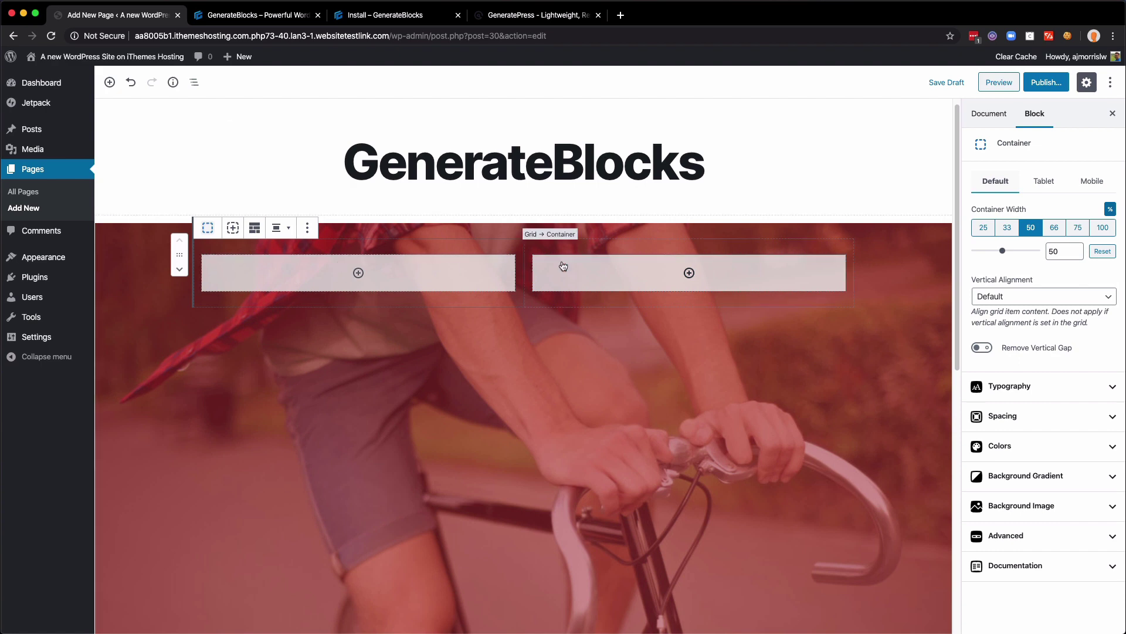
click(1028, 446)
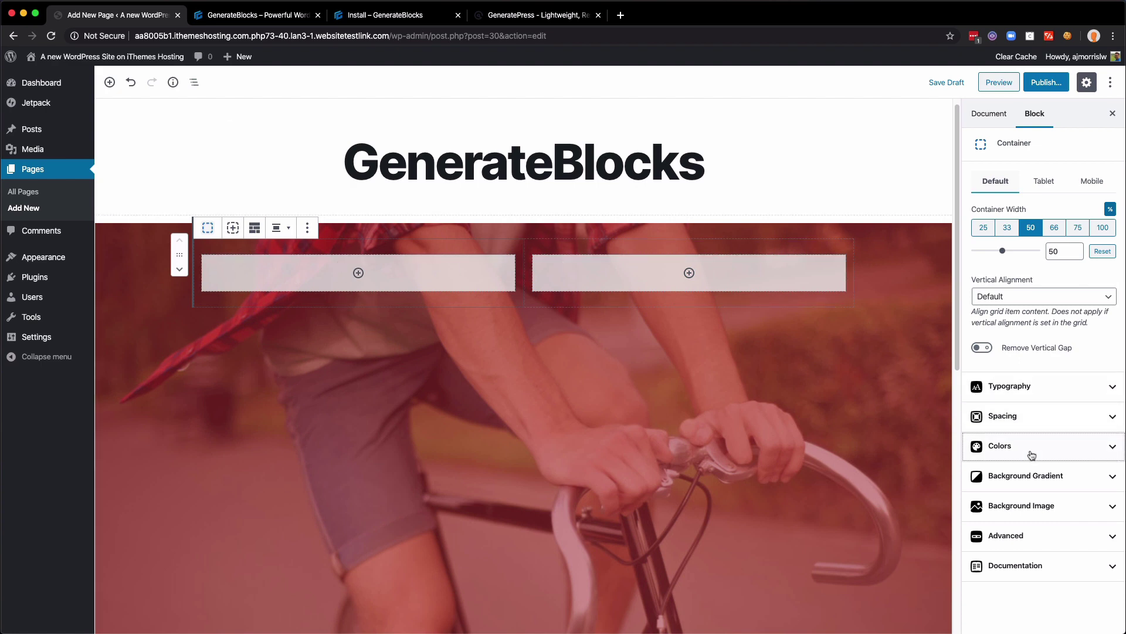
click(1095, 477)
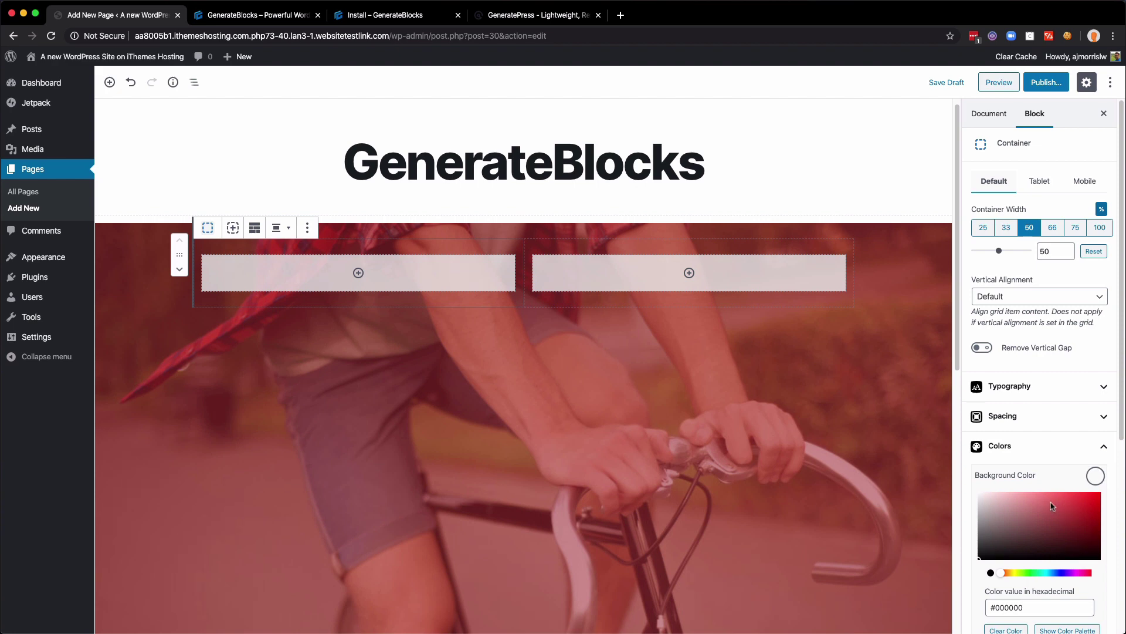
click(978, 493)
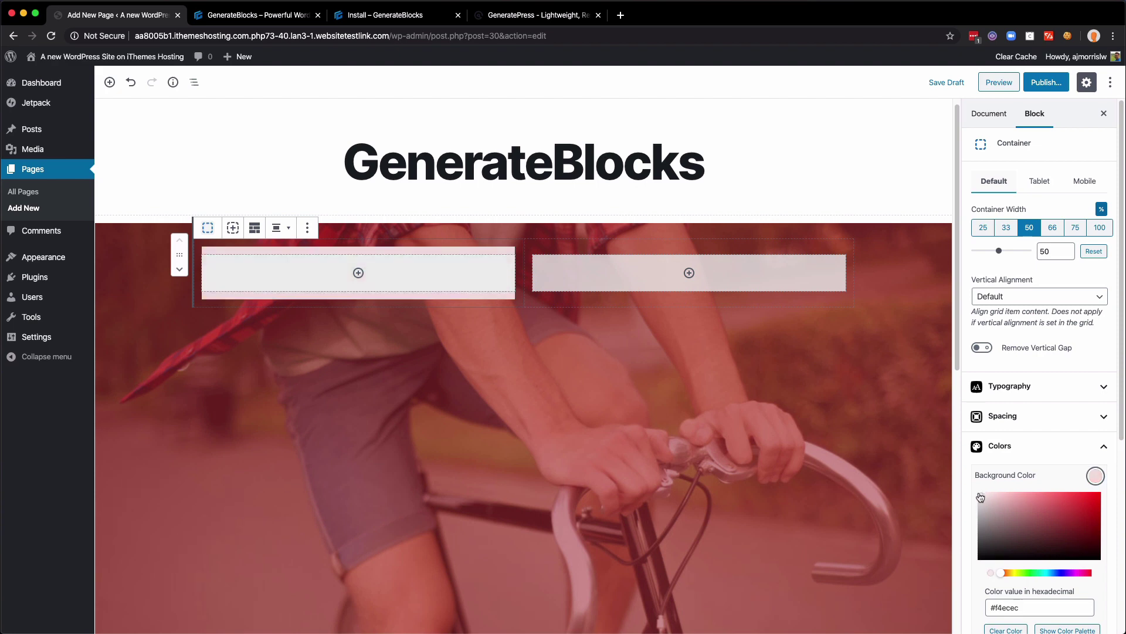
click(1092, 445)
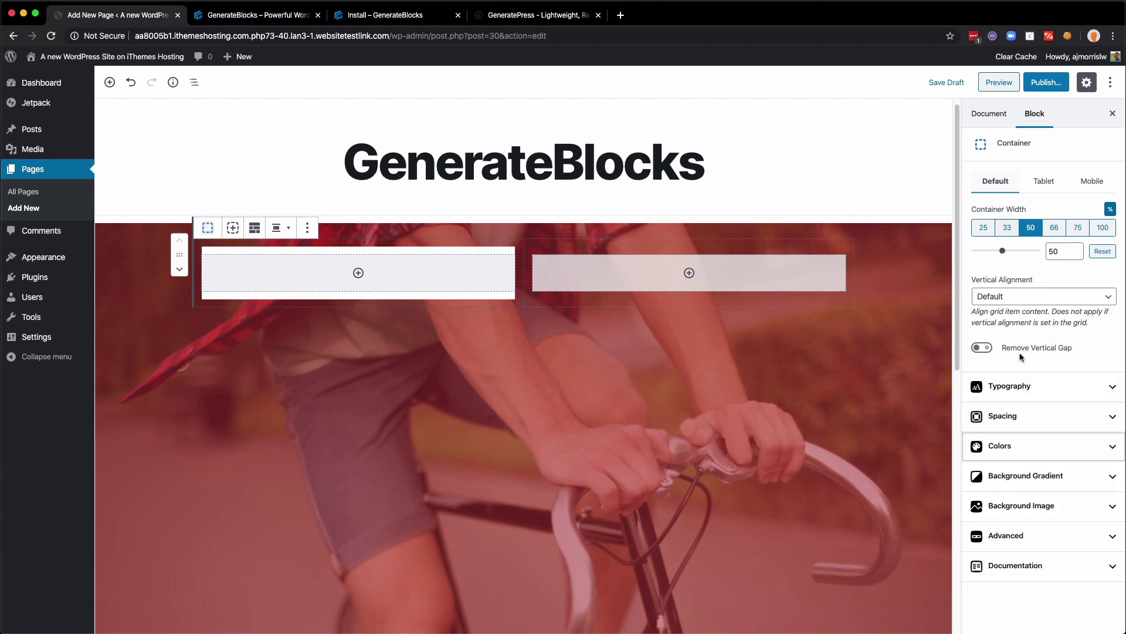
Give the first-column Container a 10 px border radius on all corners and 20 px padding on all sides
click(1021, 413)
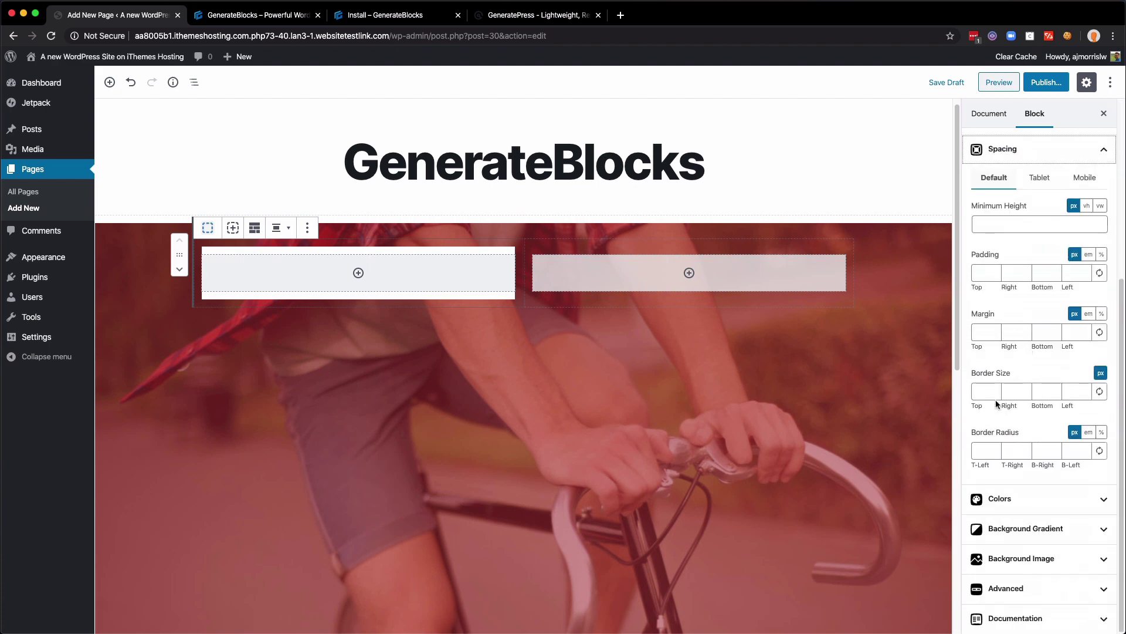
click(985, 393)
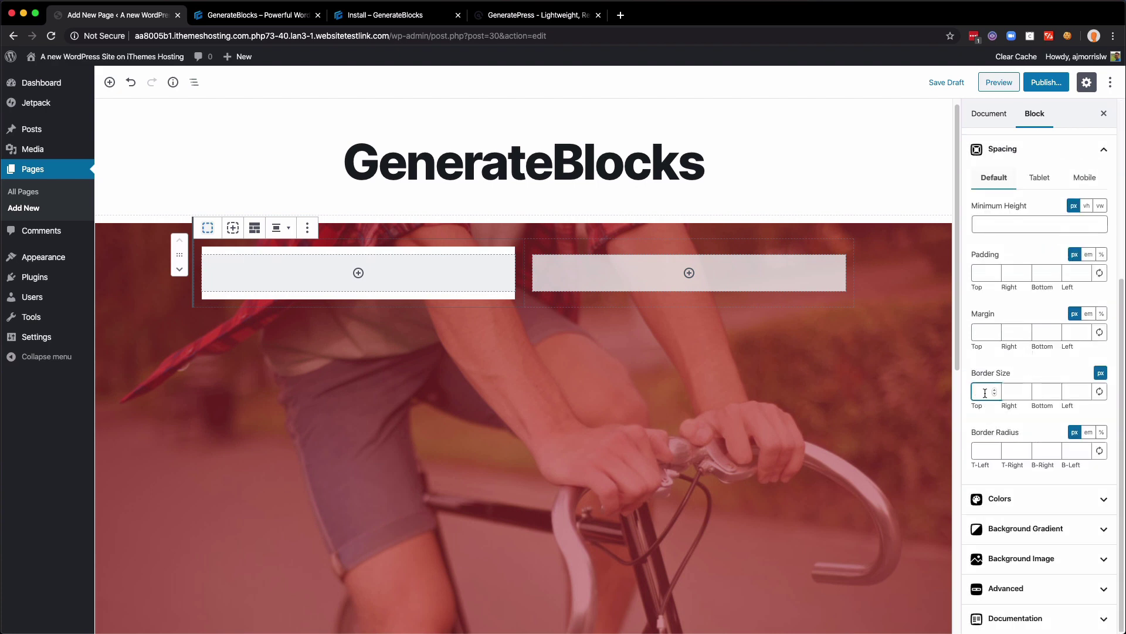
click(980, 450)
text(10)
click(1100, 451)
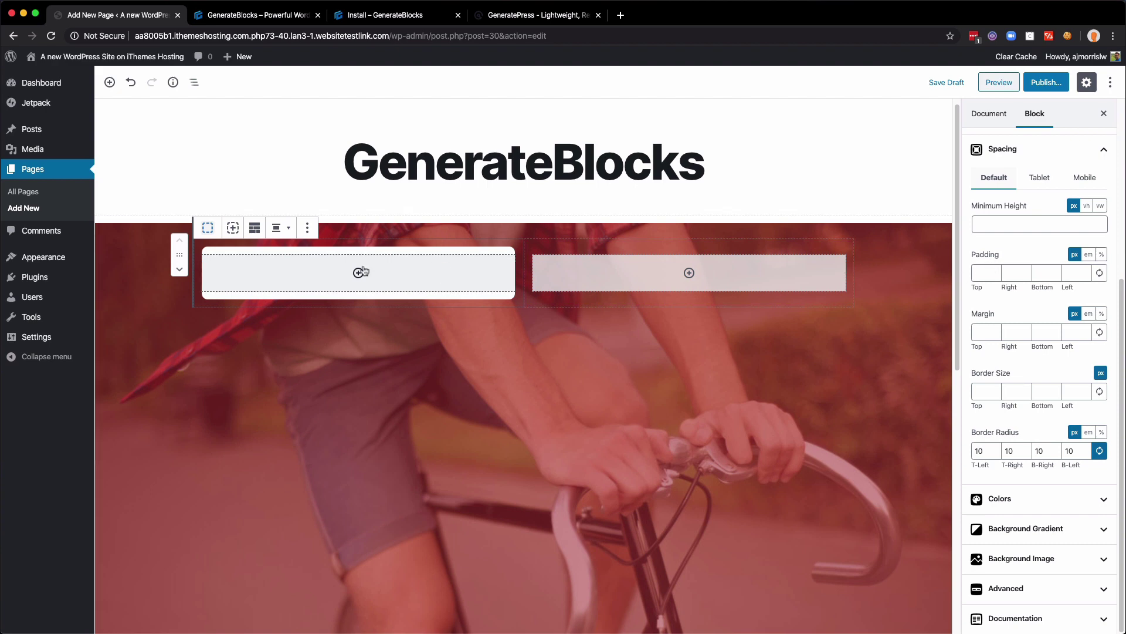
click(978, 274)
text(20)
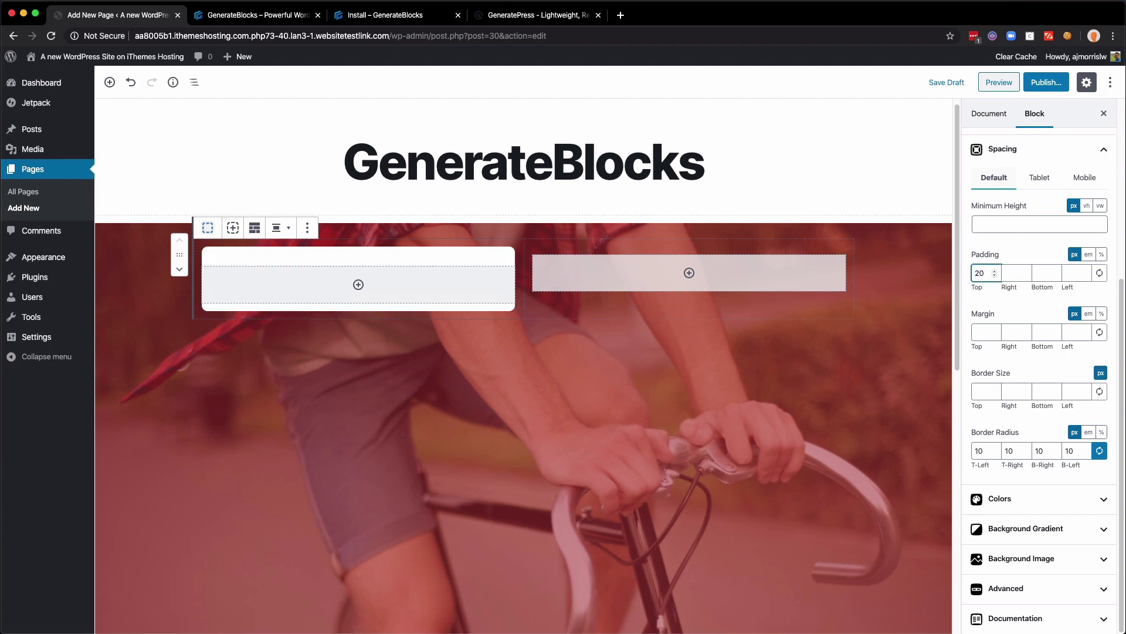
click(1100, 273)
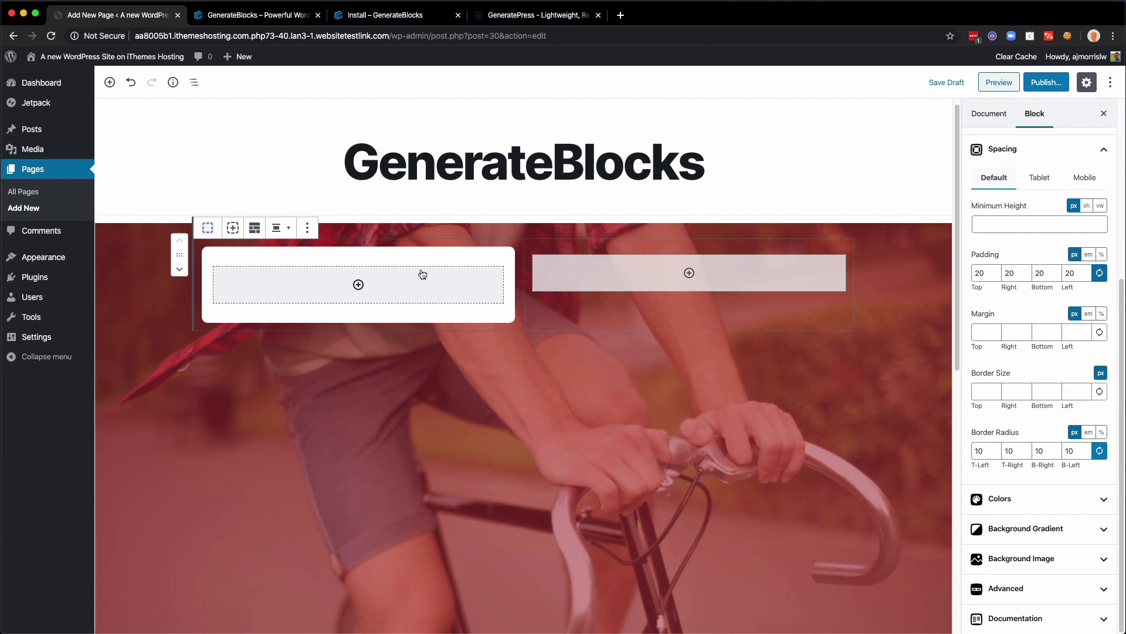
Remove both Containers from the Grid and choose the layout with two equal columns again
click(307, 228)
click(329, 350)
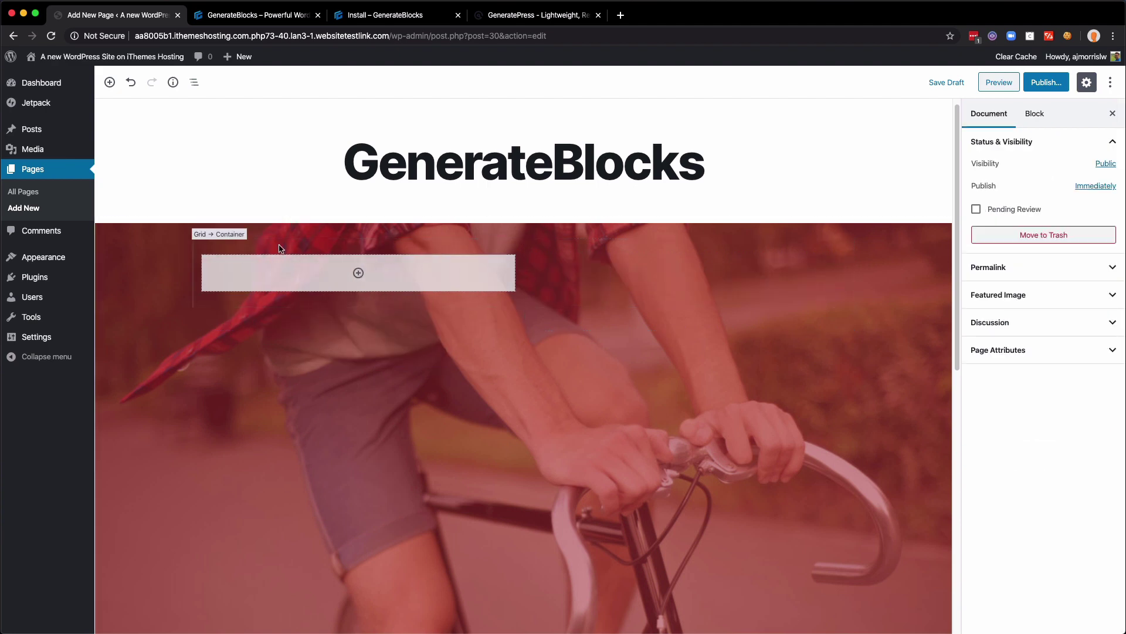
click(257, 268)
click(307, 228)
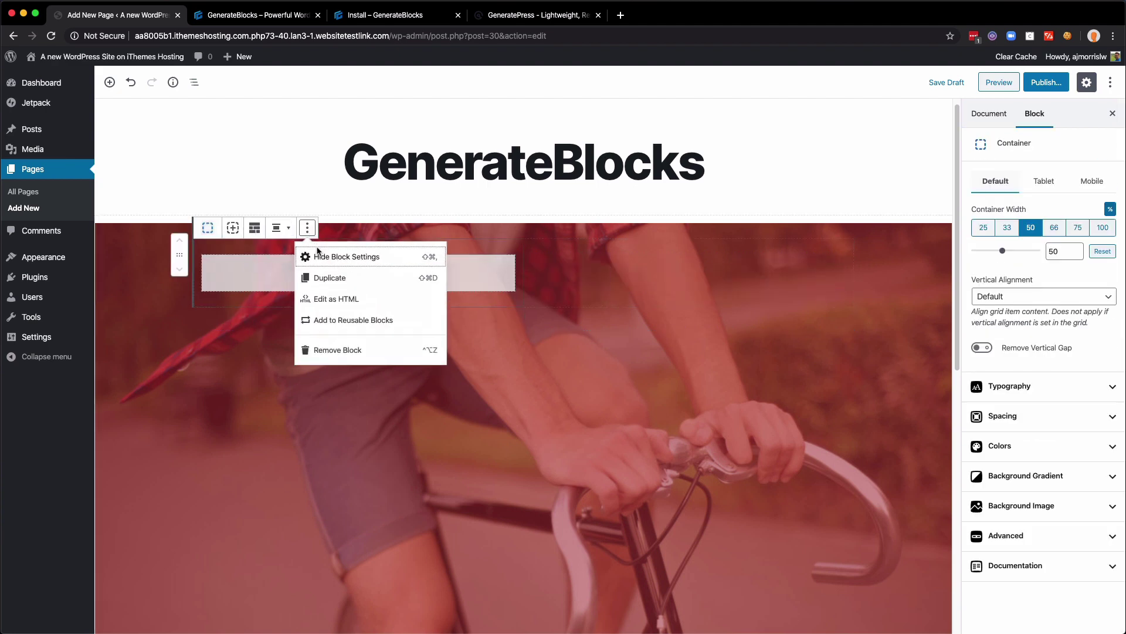
click(339, 350)
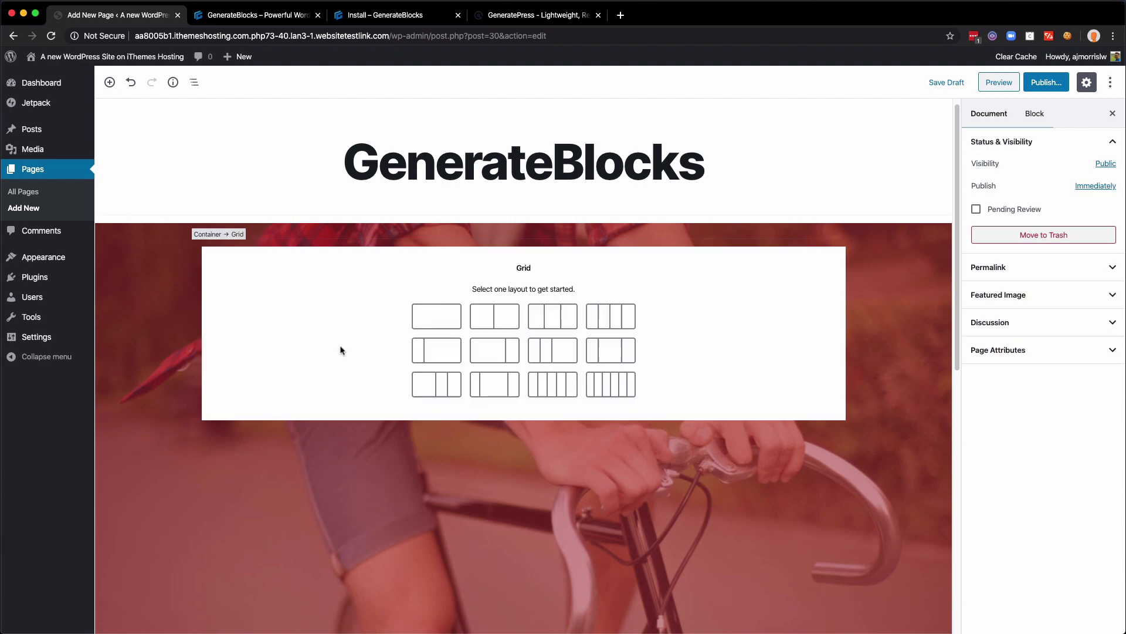
click(491, 316)
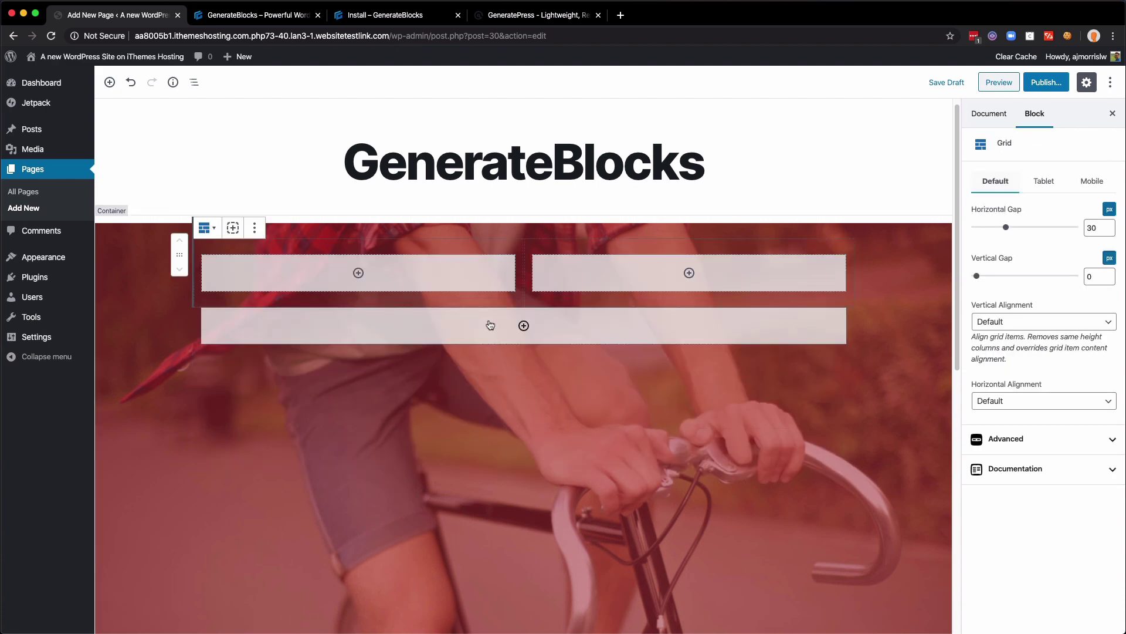
Add a GenerateBlocks Headline to the Grid's first column reading "Riding bikes is great exercise. Join us Weekly!"
click(359, 276)
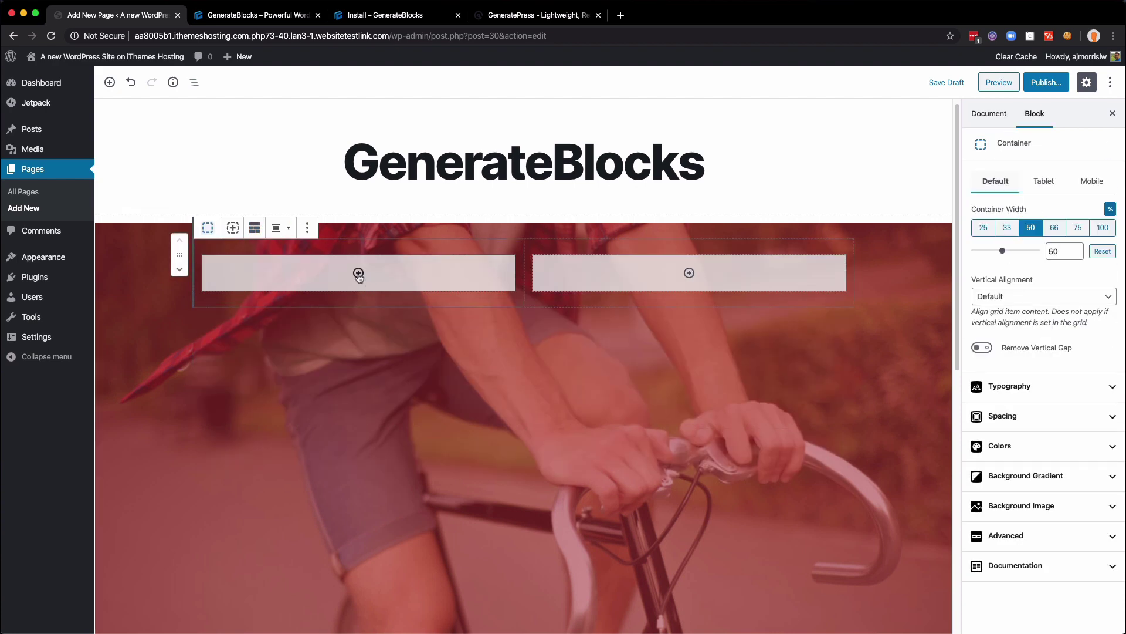
click(358, 273)
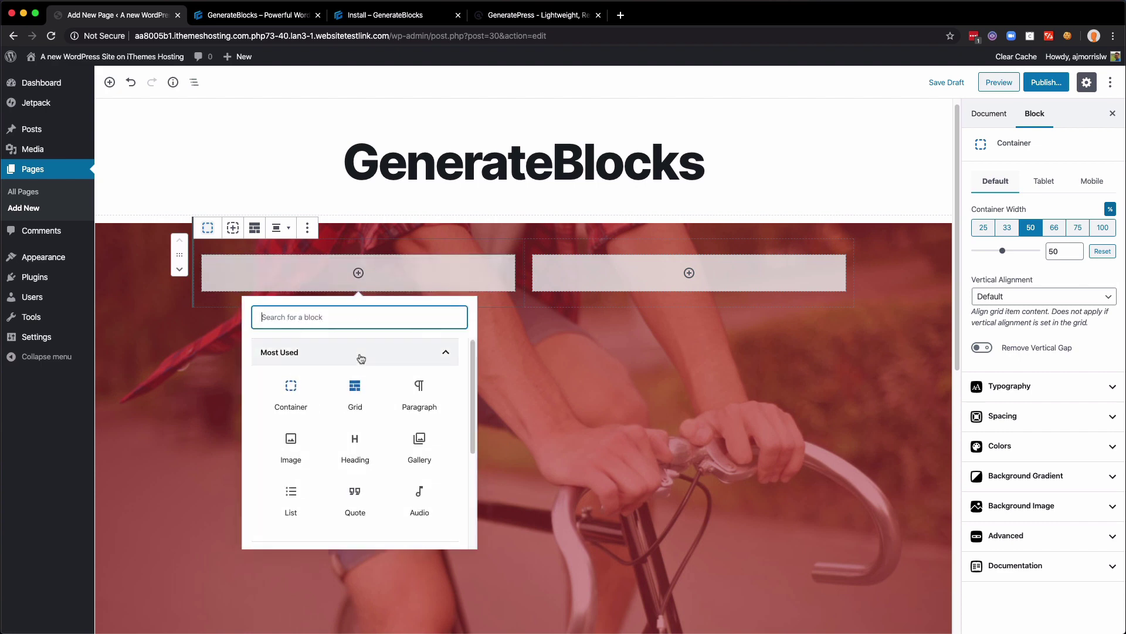
click(360, 352)
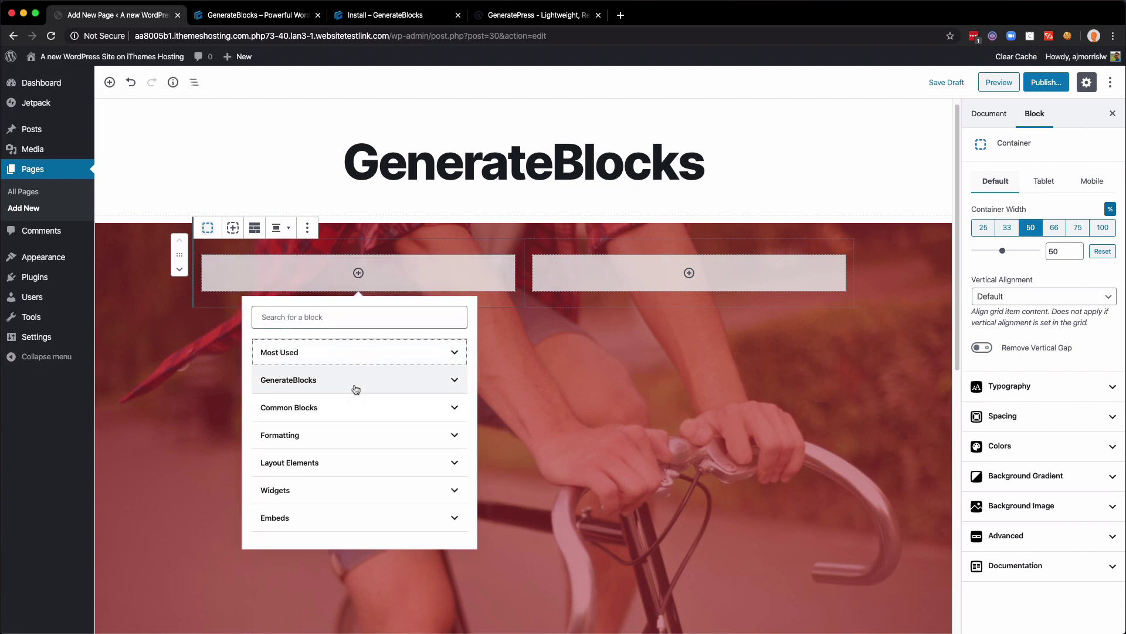
click(356, 381)
click(285, 445)
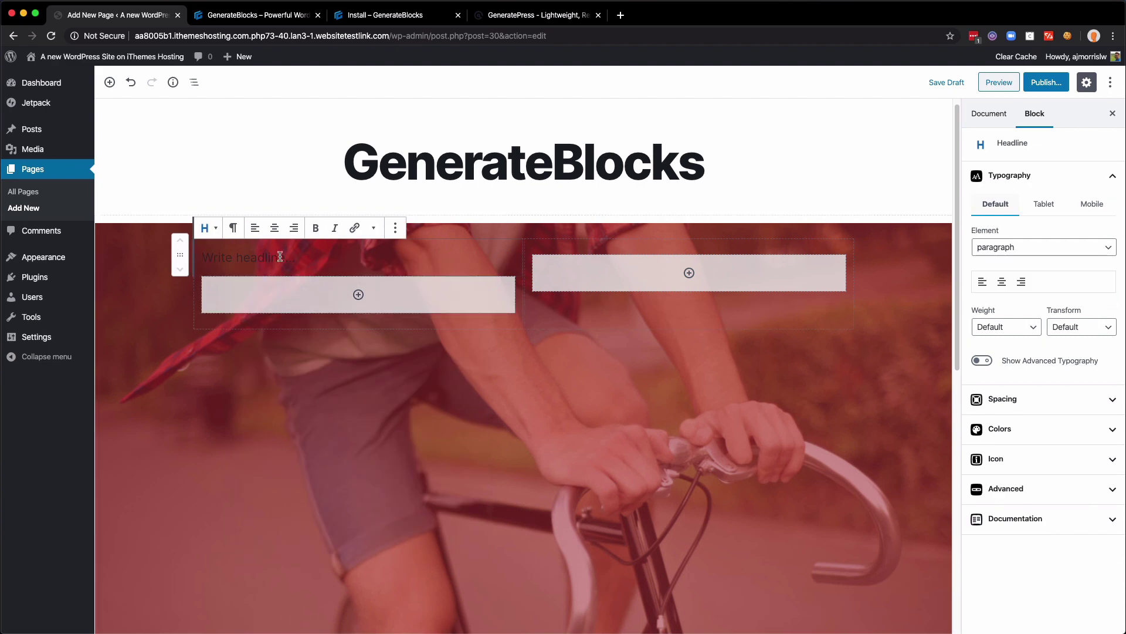
text(Riding)
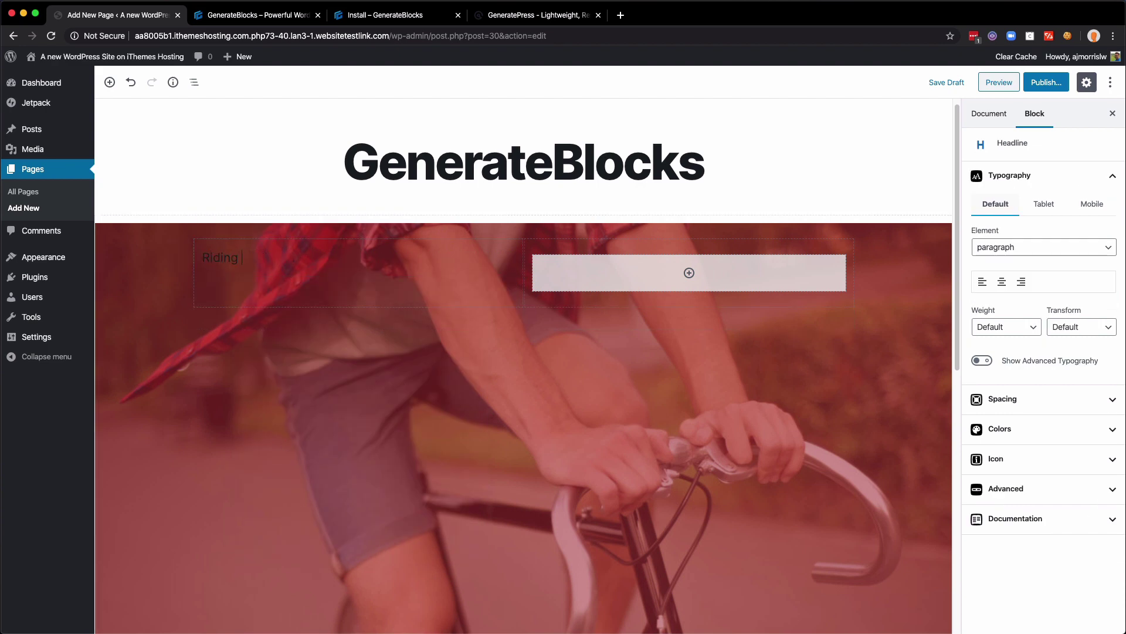
text( bikes is great exercise. Join us We)
text(ekly!)
Change the Headline's element from paragraph to h2
triple_click(278, 258)
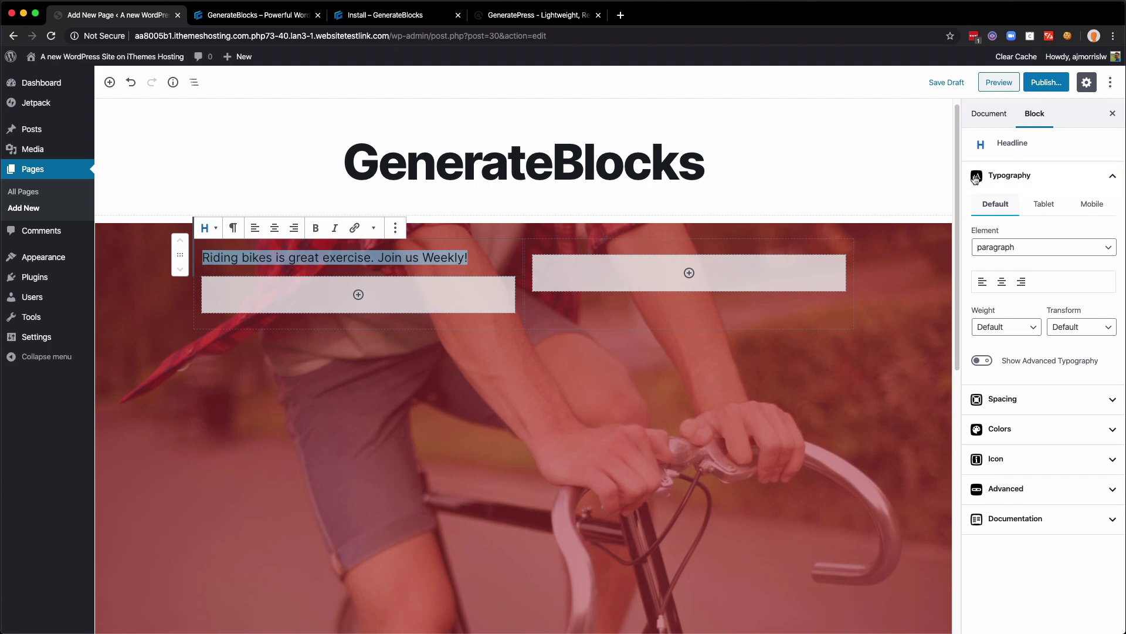
click(994, 254)
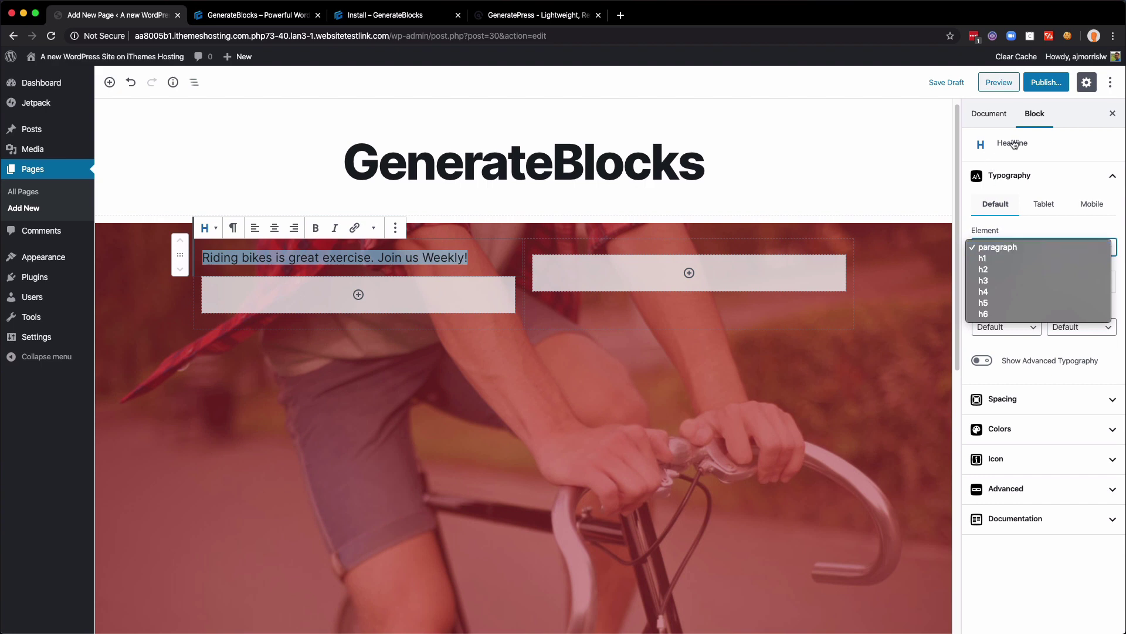
click(982, 269)
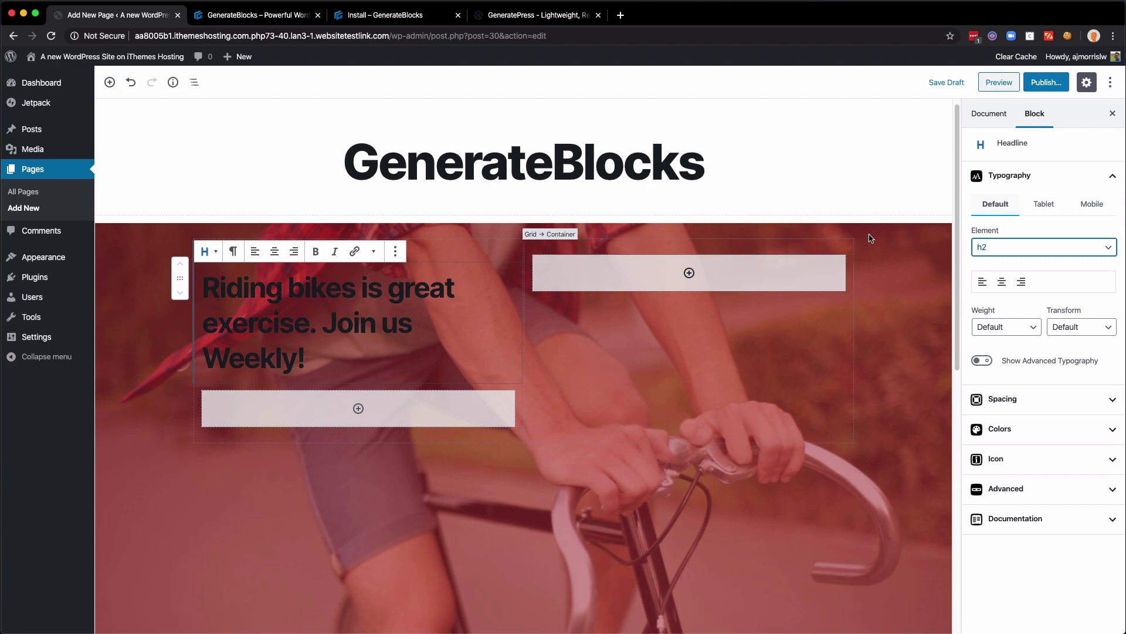
Try the h1 element on the Headline and switch it back to h2
click(999, 252)
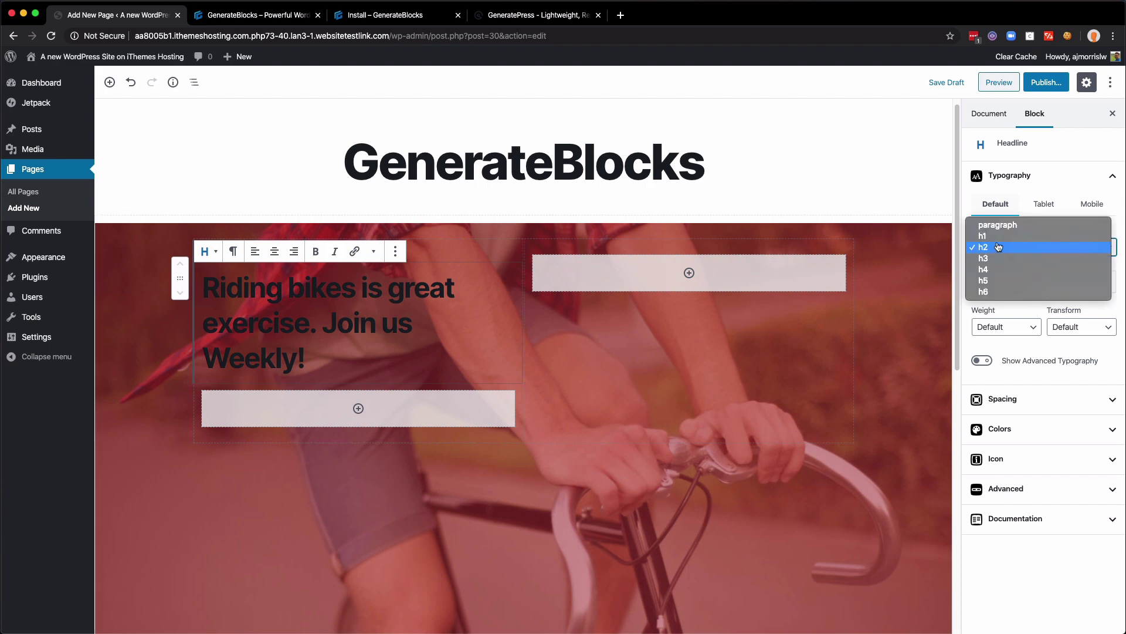
click(998, 236)
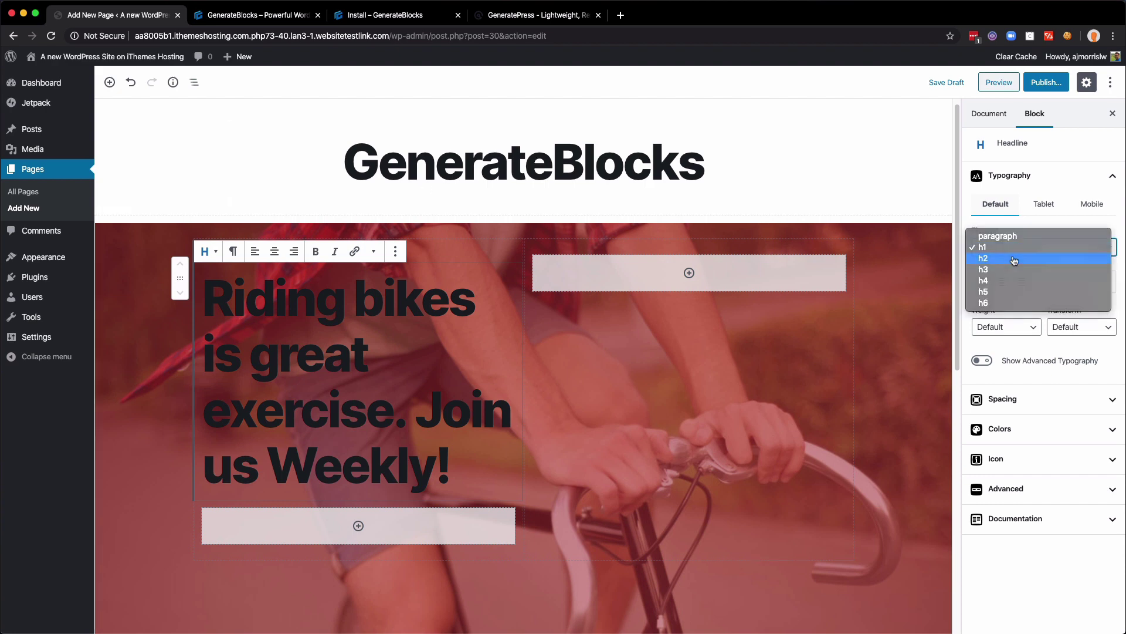
click(1014, 258)
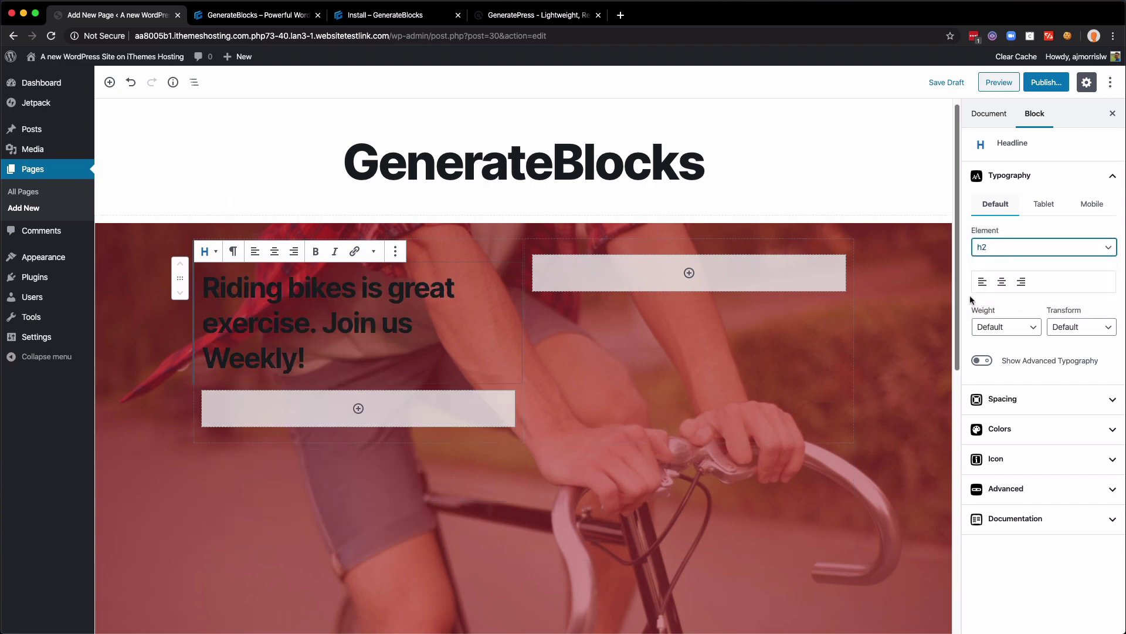
Try centre and right alignment on the h2 Headline, and align its text left
click(1002, 282)
click(1018, 284)
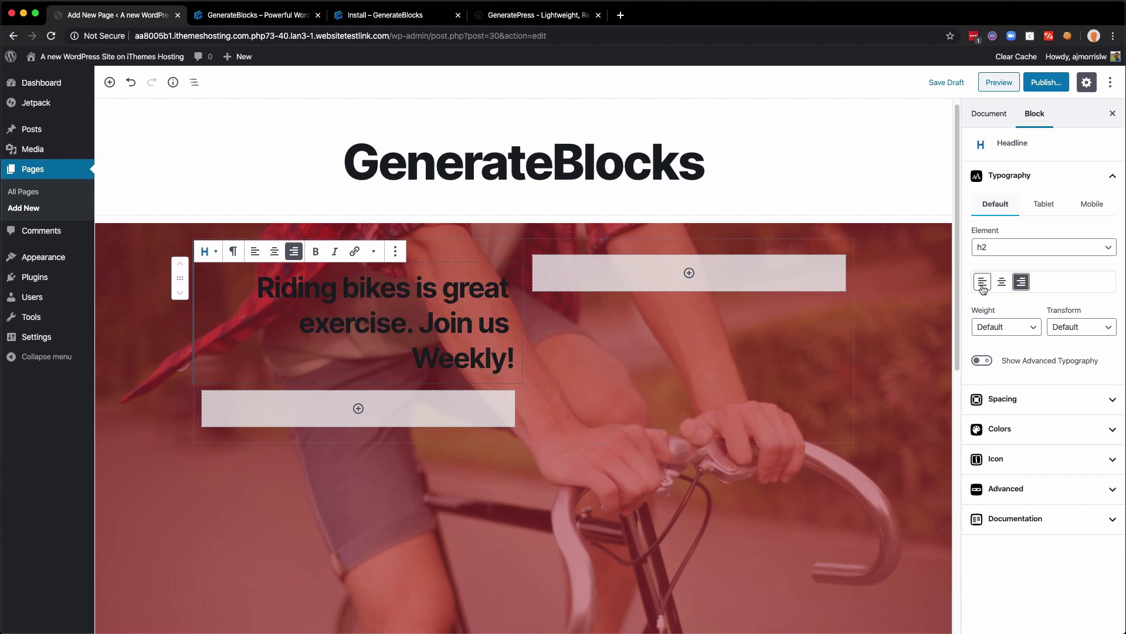
click(982, 282)
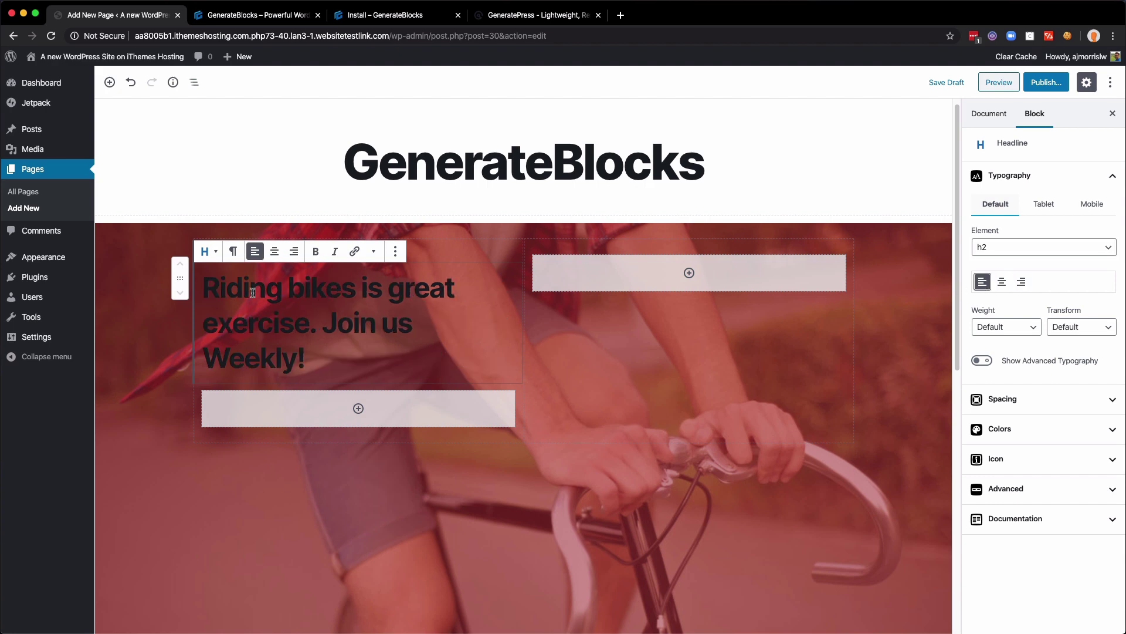
Add a second GenerateBlocks Headline below the h2 Headline in the Grid's first column
click(358, 410)
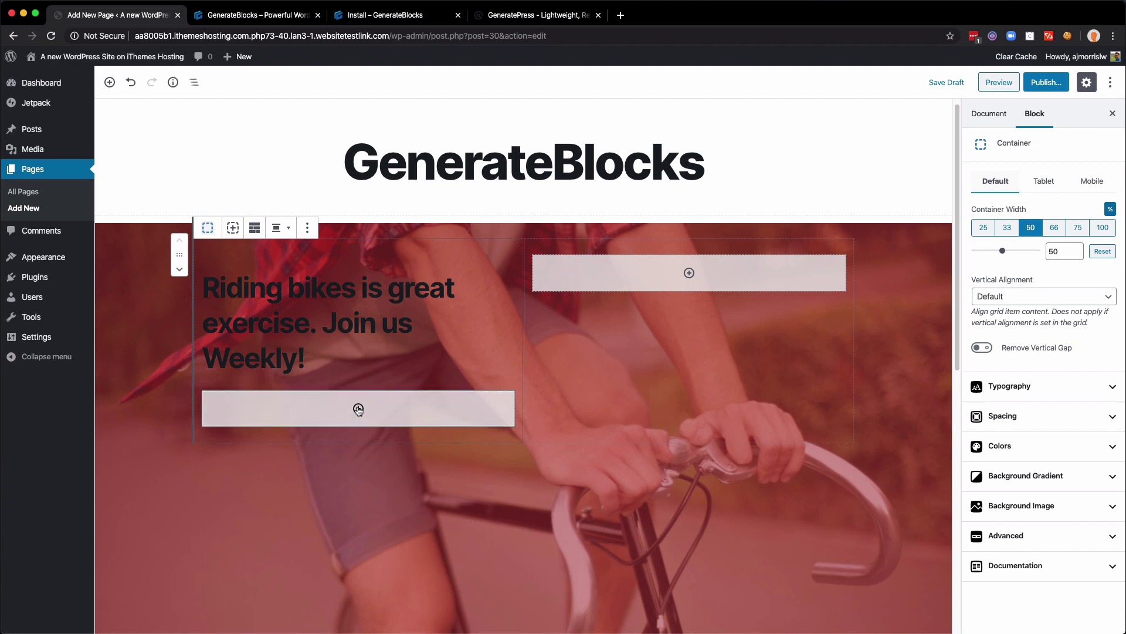
click(358, 409)
click(430, 231)
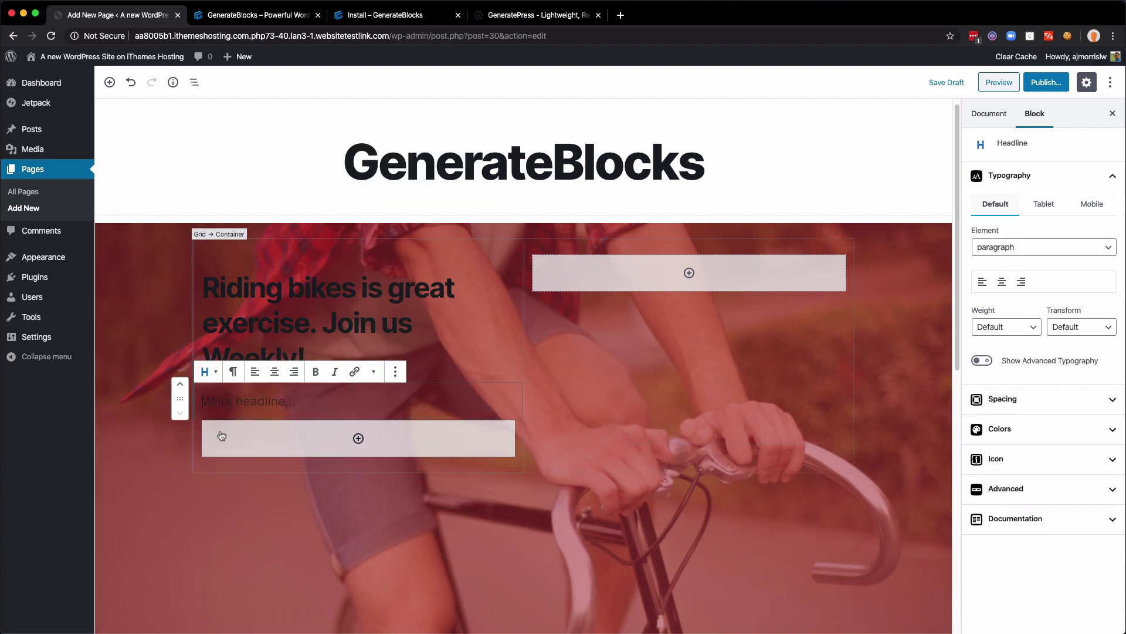
Search the web for "lorem ipsum" in a new browser tab and generate 1 paragraph of placeholder text on lipsum.com
key(super+t)
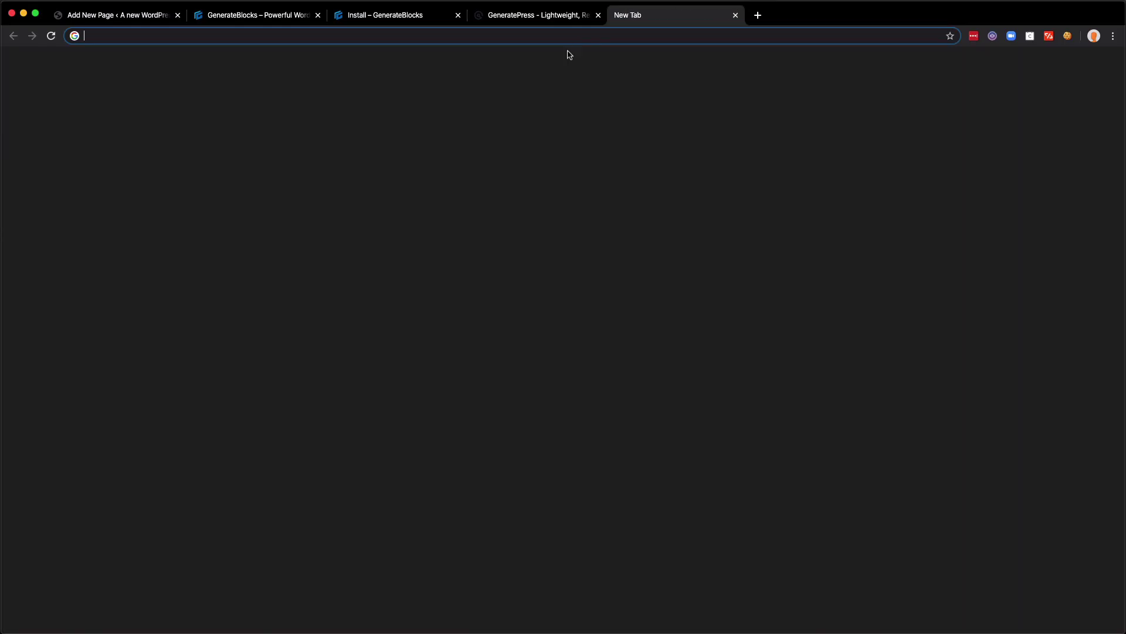
text(lorem)
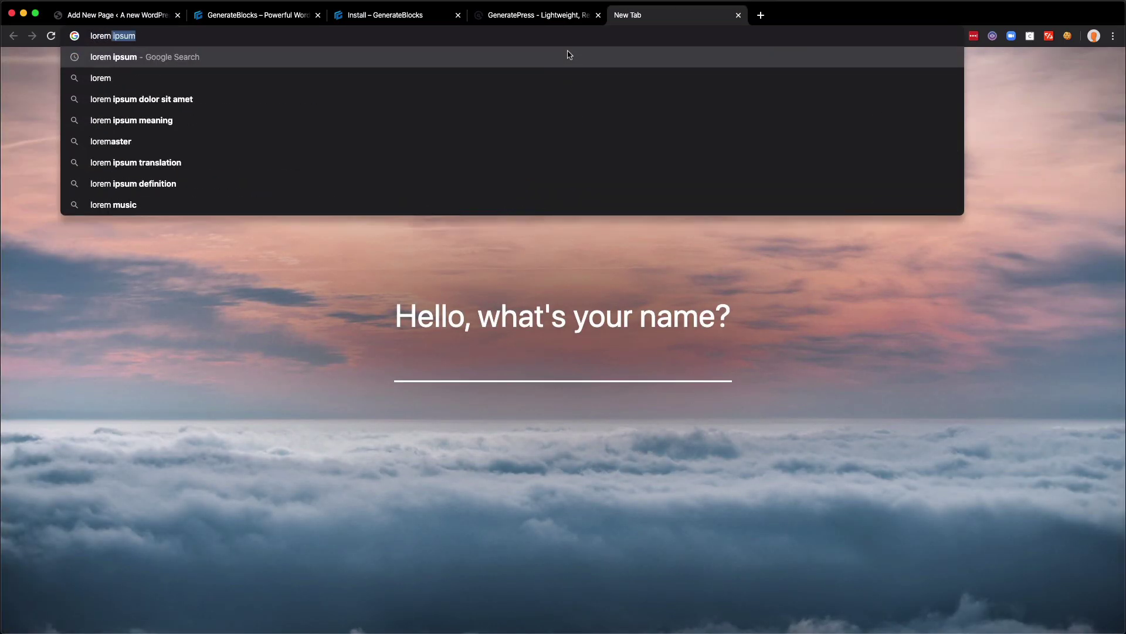
key(Return)
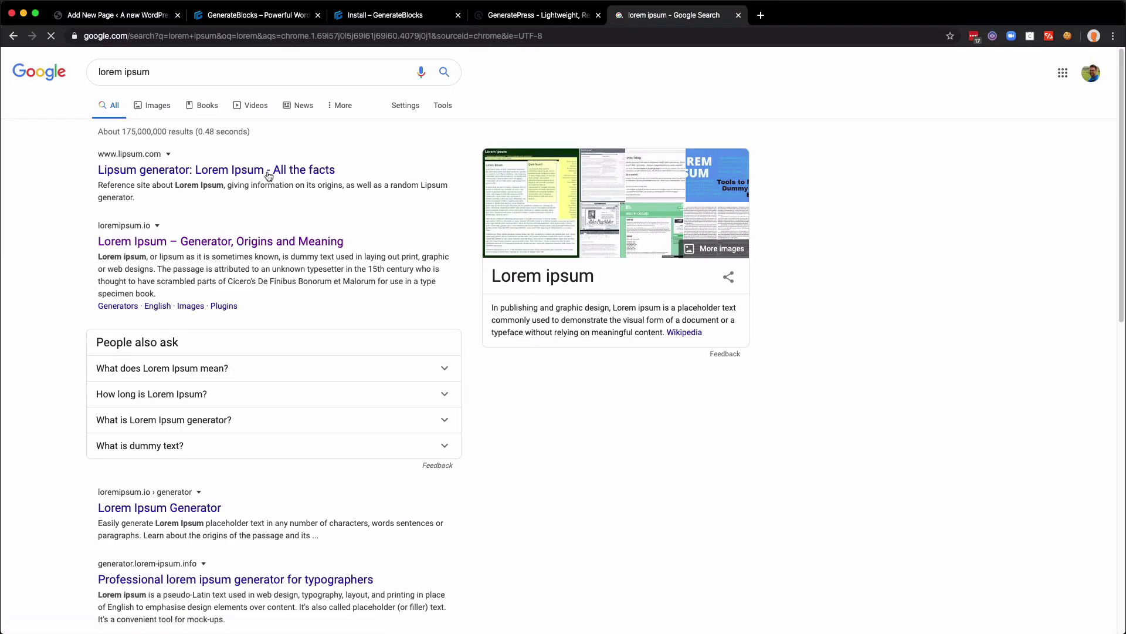
click(268, 175)
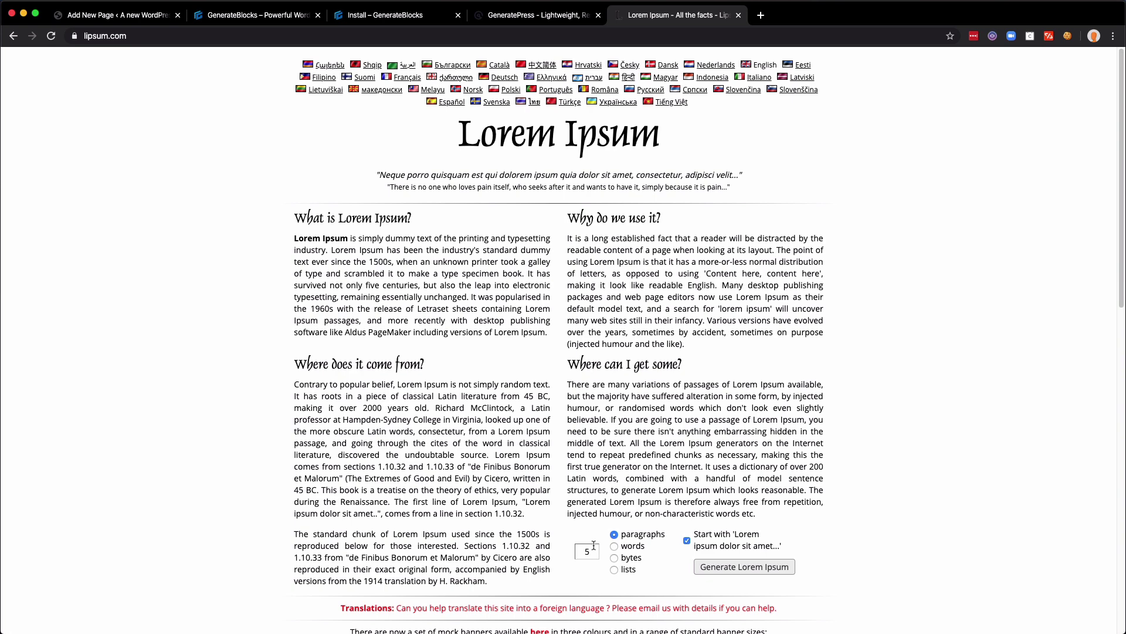
text(1)
click(743, 567)
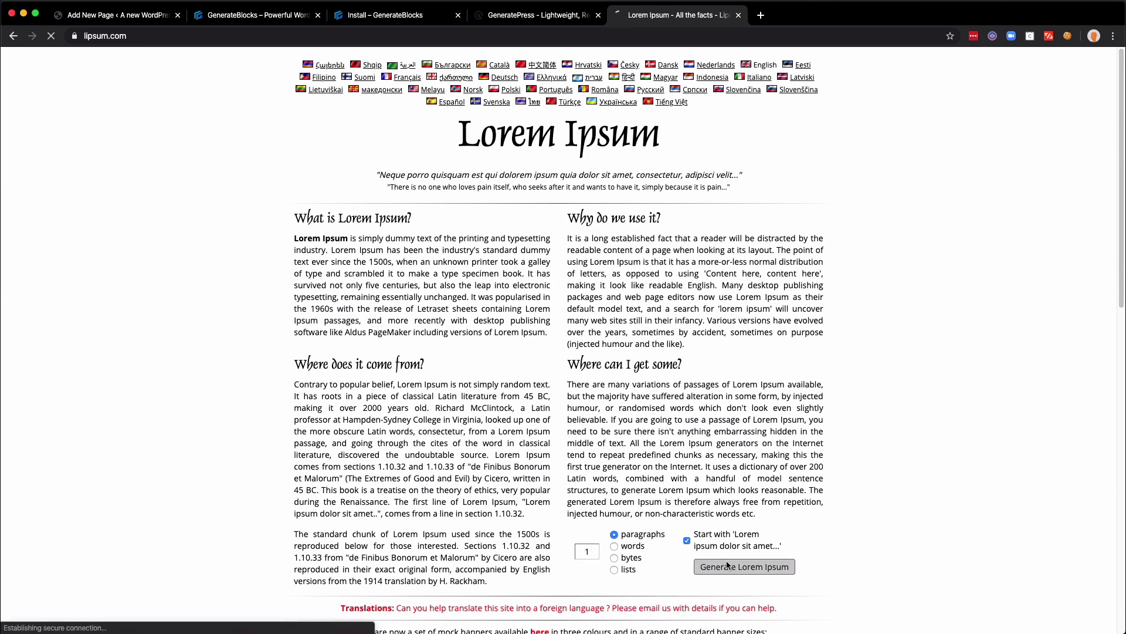
Copy the generated Lorem Ipsum paragraph into the empty Headline in the page's first column
drag(442, 267, 266, 223)
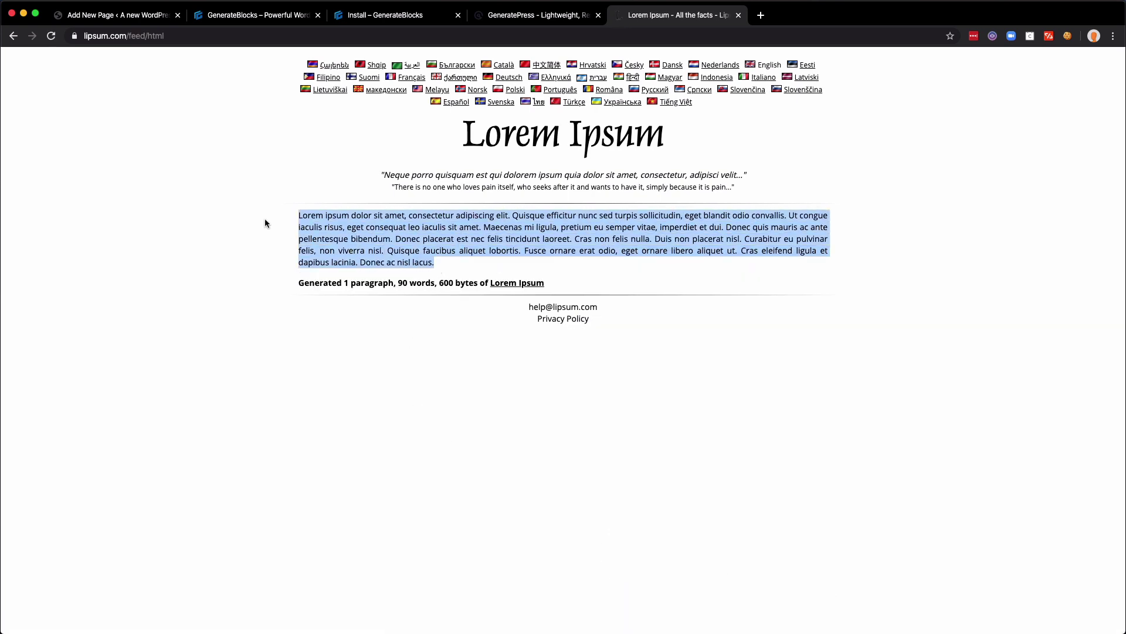
key(super+c)
key(super+1)
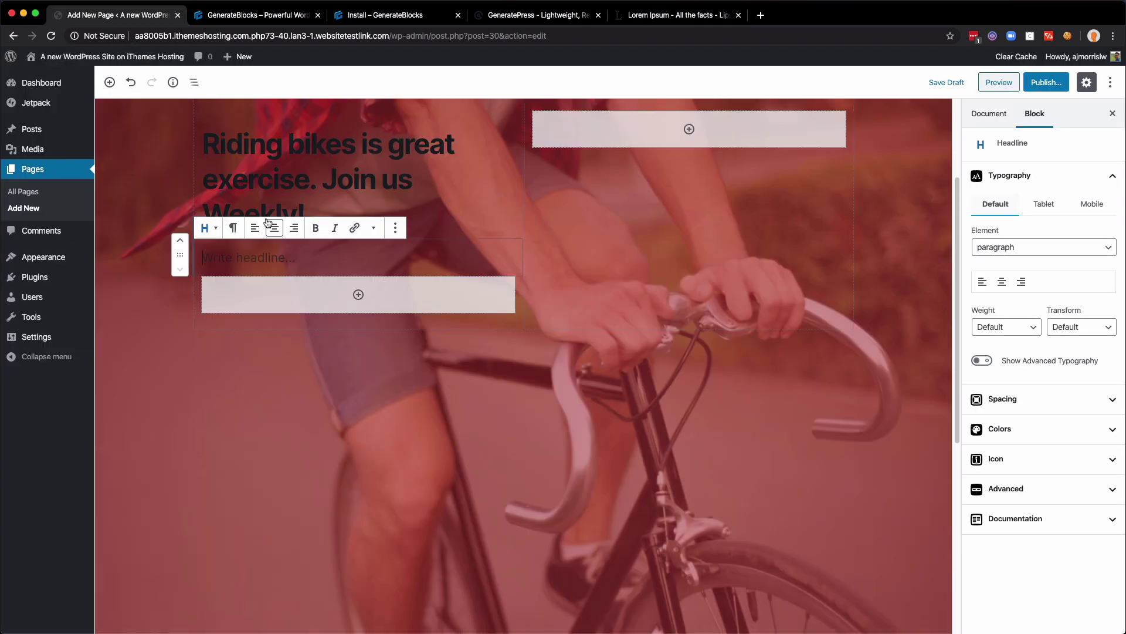
key(super+v)
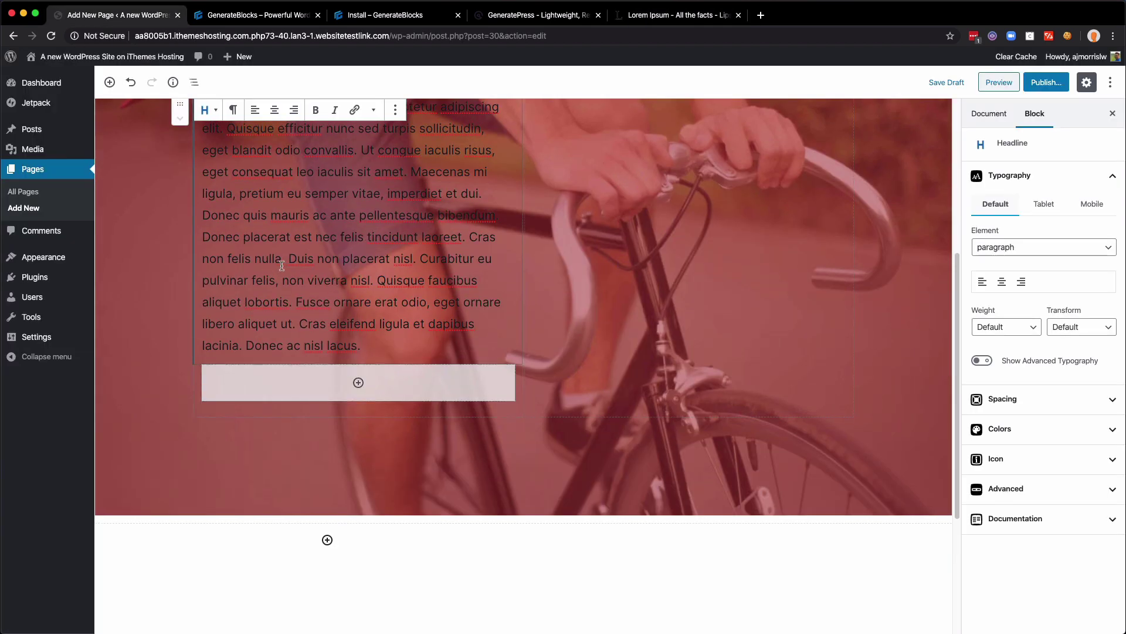
Shorten the placeholder paragraph by deleting everything after "imperdiet et dui."
scroll(333, 285, up, 3)
drag(361, 441, 202, 312)
key(BackSpace)
scroll(689, 191, up, 2)
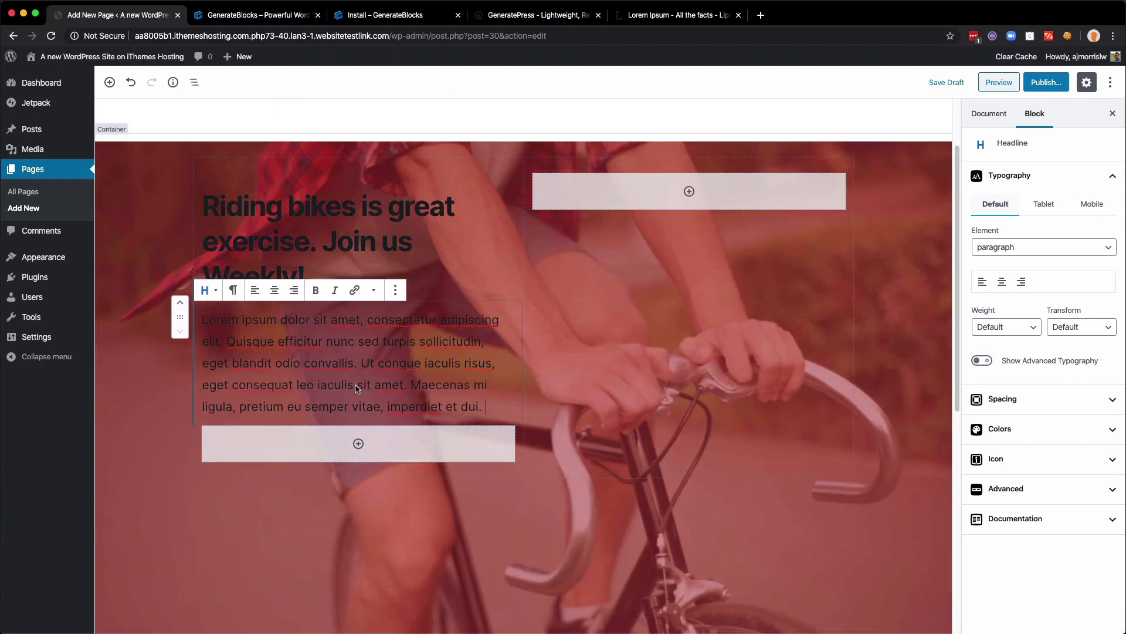
Add an Image block with the photo of people riding bikes to the Grid's second column
click(688, 191)
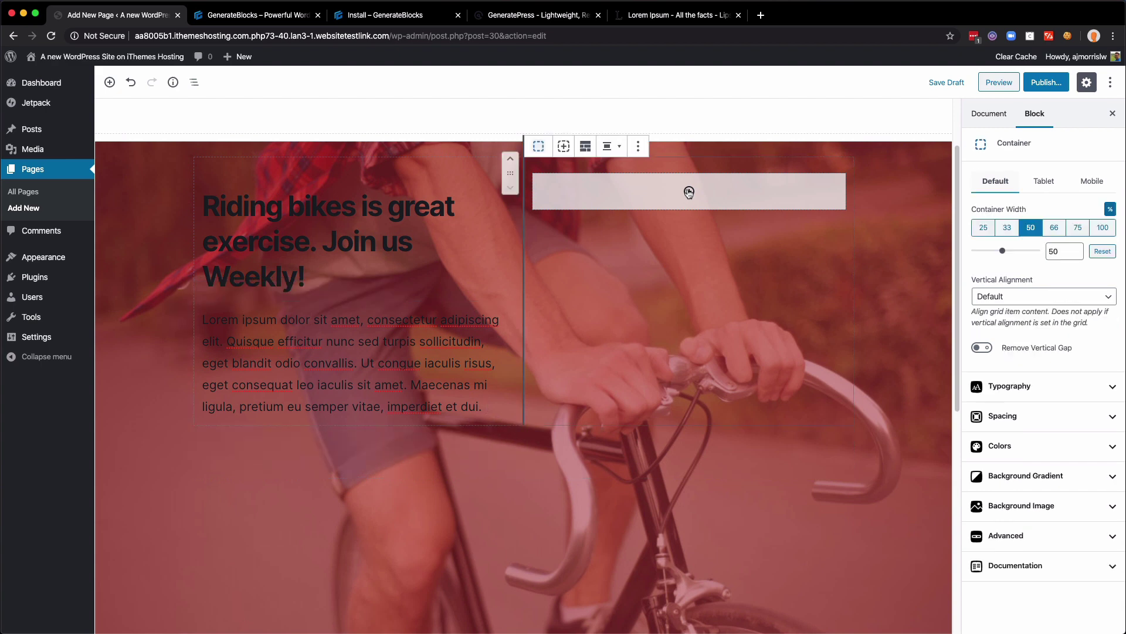
click(689, 191)
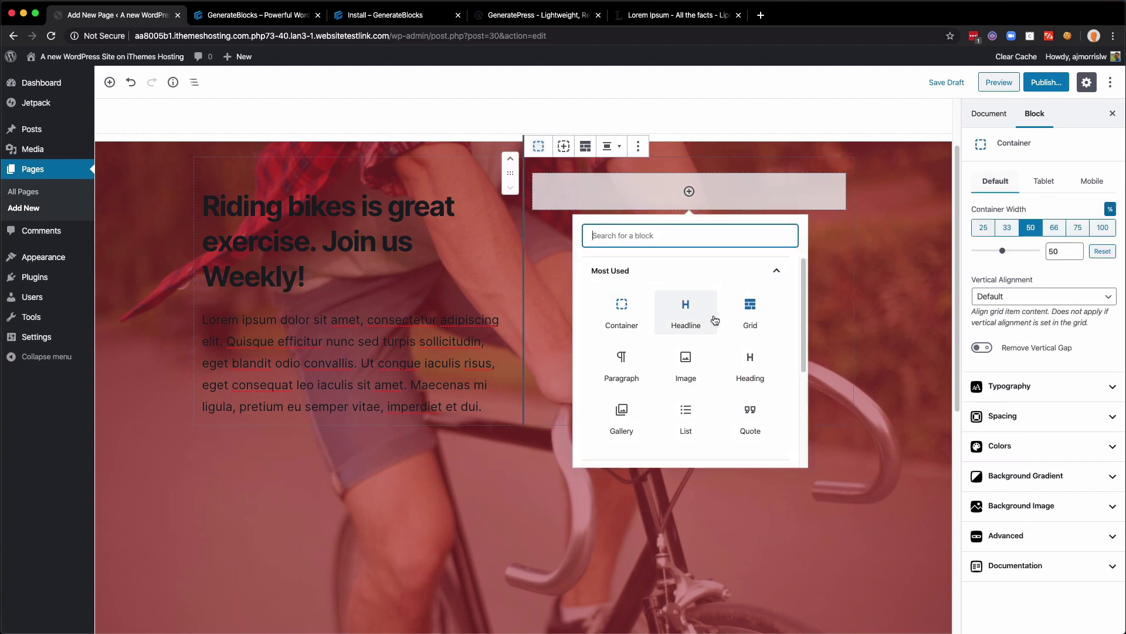
click(686, 362)
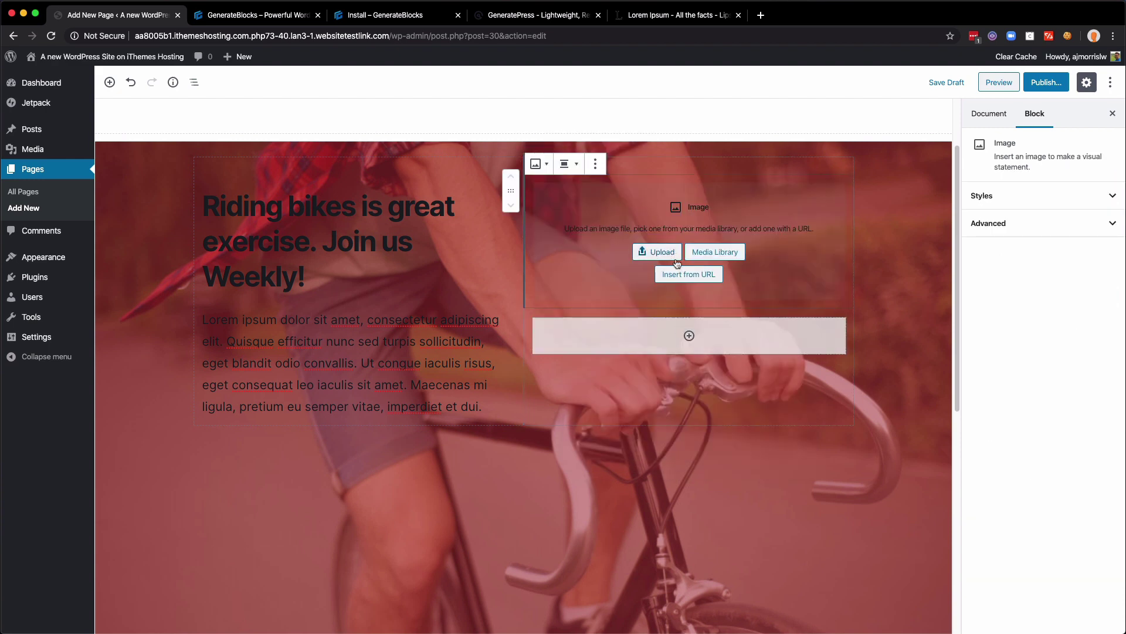
drag(727, 271, 685, 249)
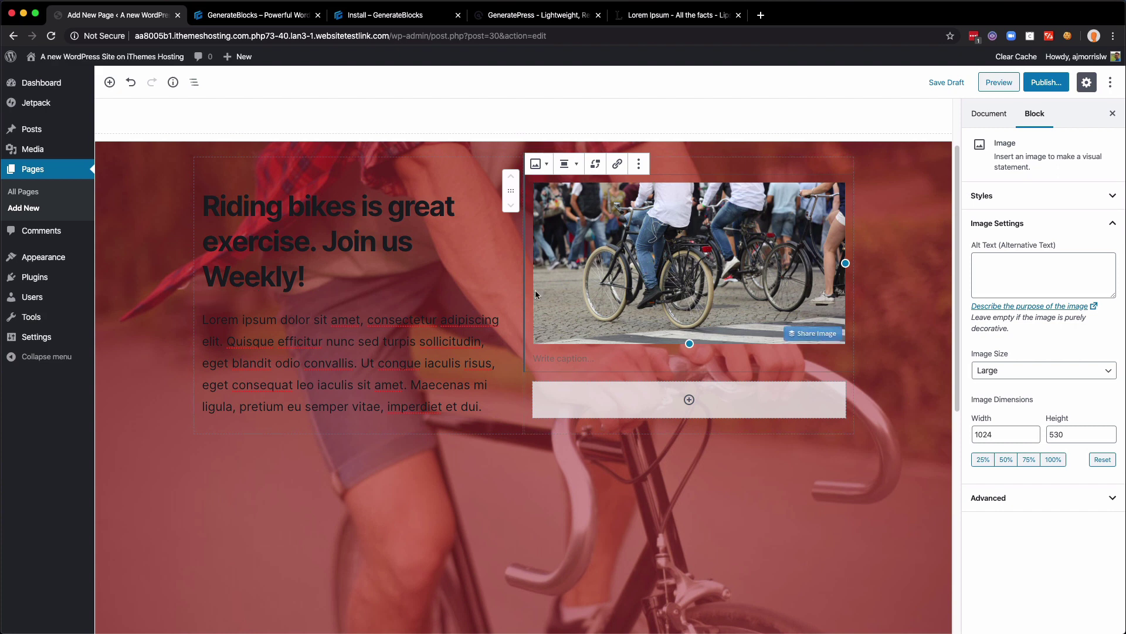
Add a GenerateBlocks Buttons block below the placeholder paragraph in the Grid's first column
click(482, 409)
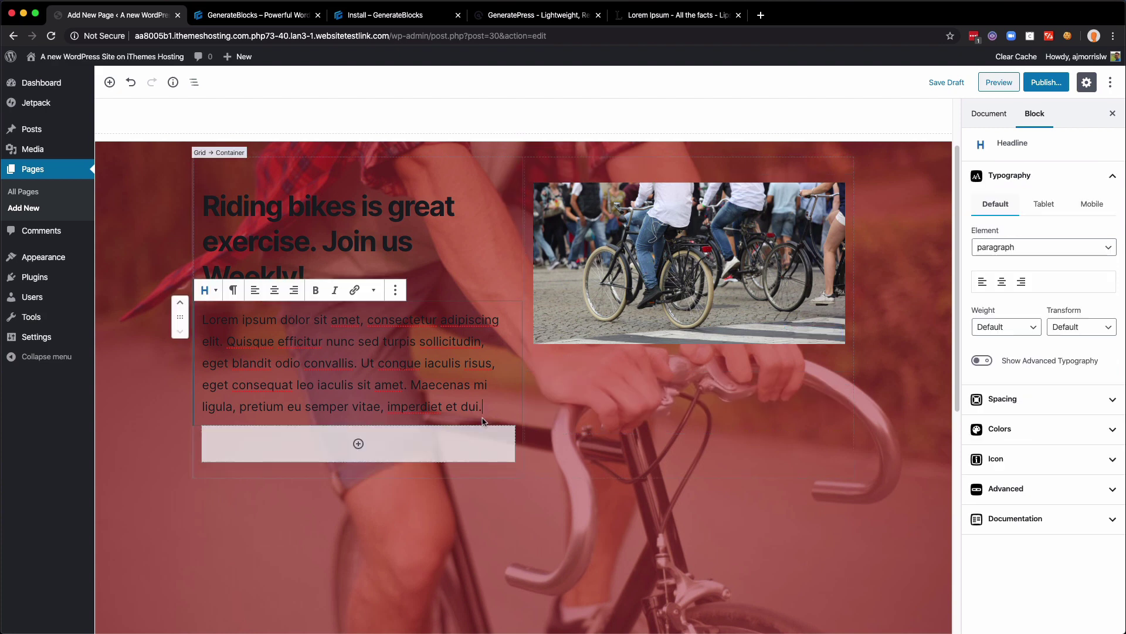
click(359, 446)
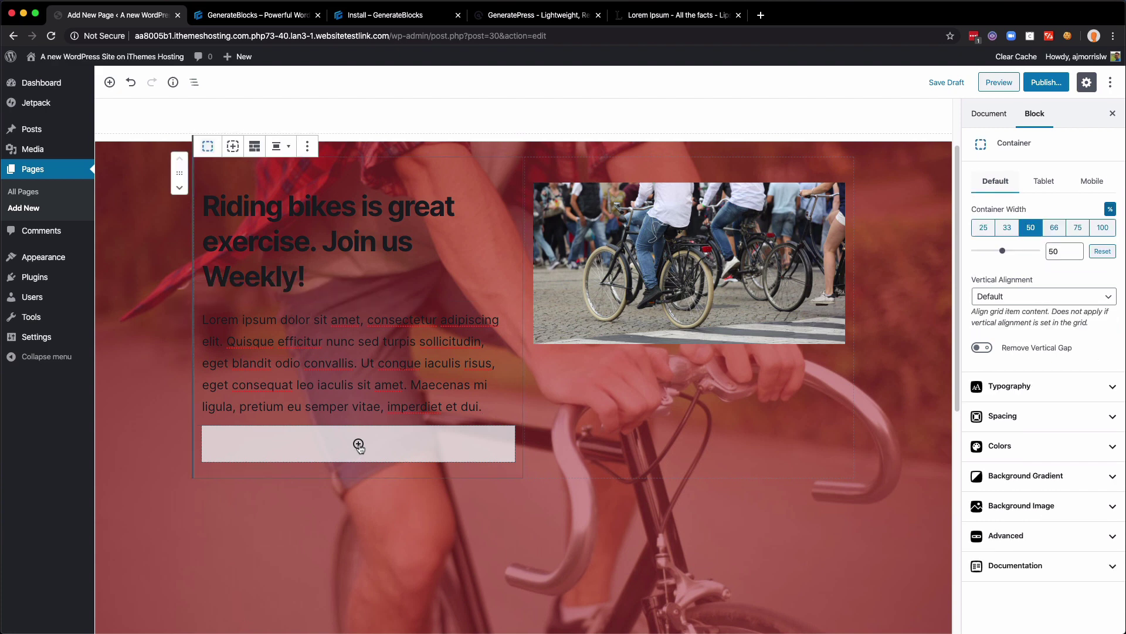
click(358, 445)
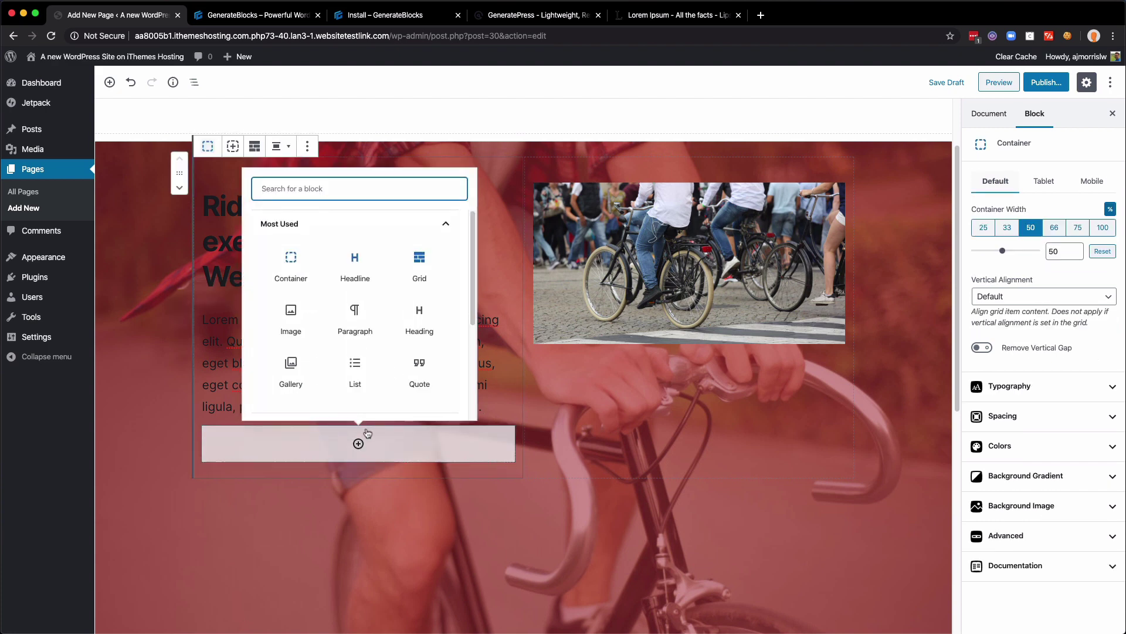
click(369, 228)
click(345, 252)
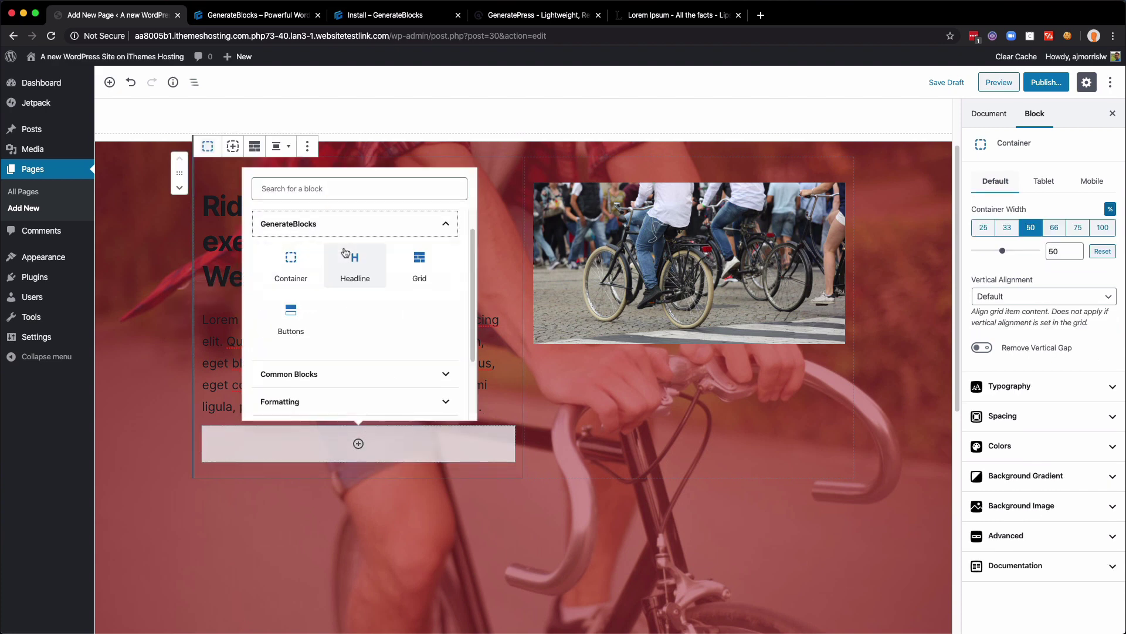
click(291, 317)
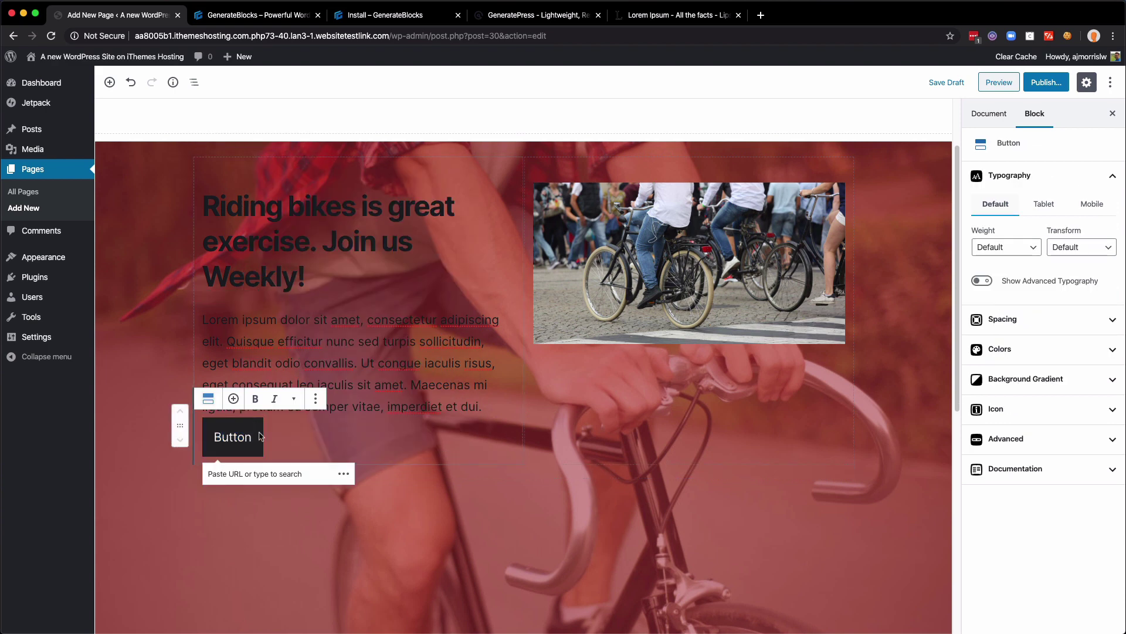
Replace the button's label with "Learn More"
scroll(261, 436, down, 1)
text(Learn Mo)
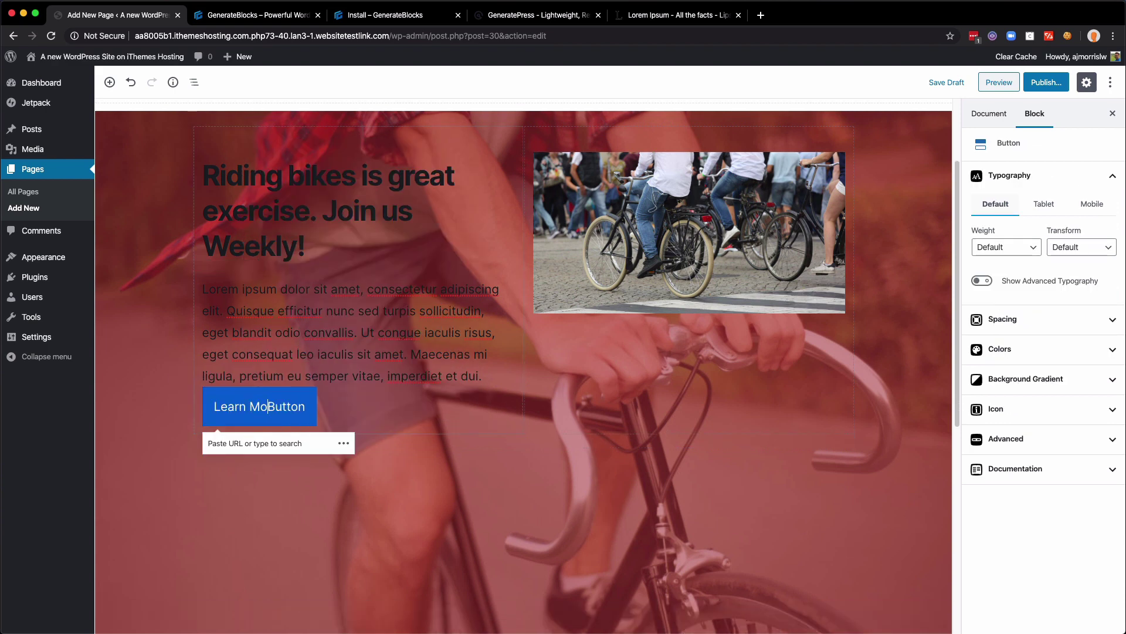
text(re)
key(Delete)
key(Delete)
key(Delete)
key(Delete)
key(Delete)
key(Delete)
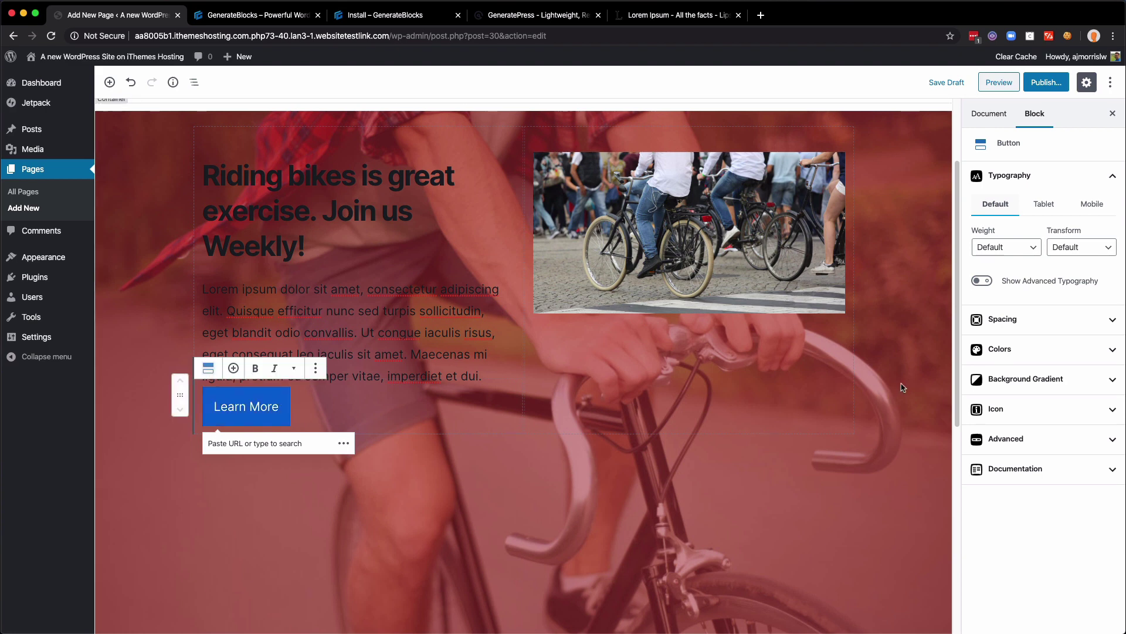
Set the Learn More button's top margin to 15 px
click(1020, 327)
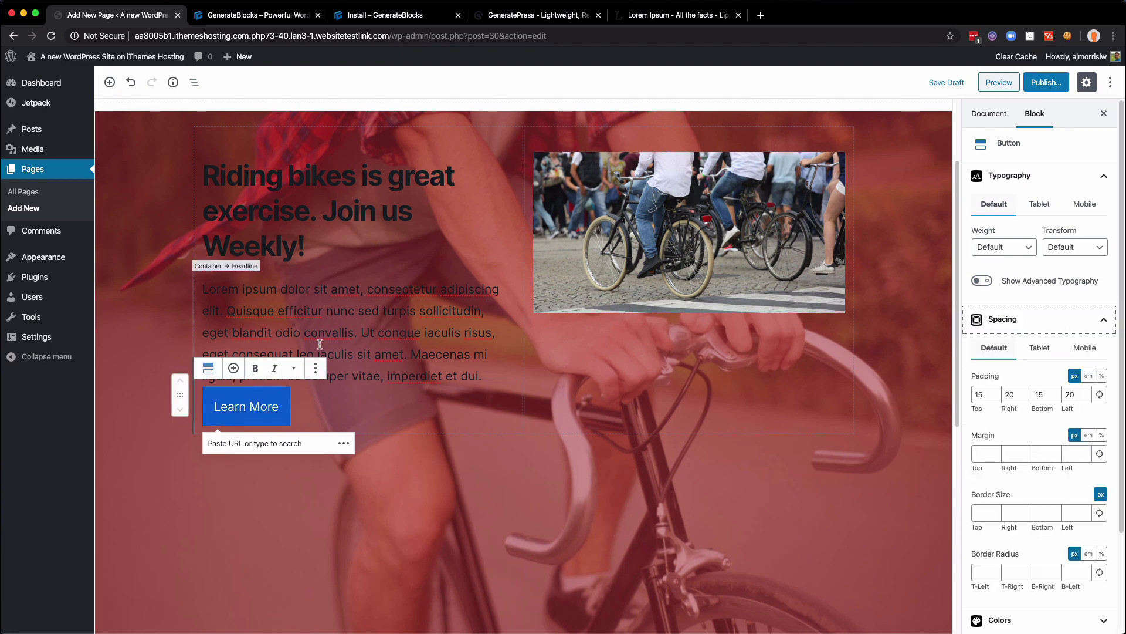
click(977, 452)
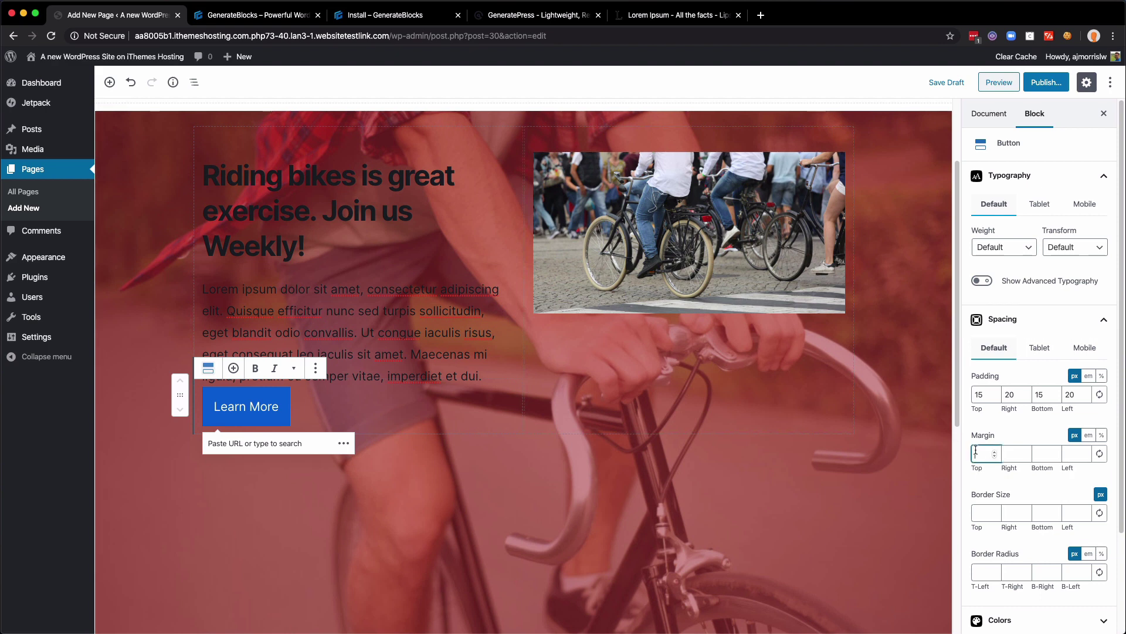
text(15)
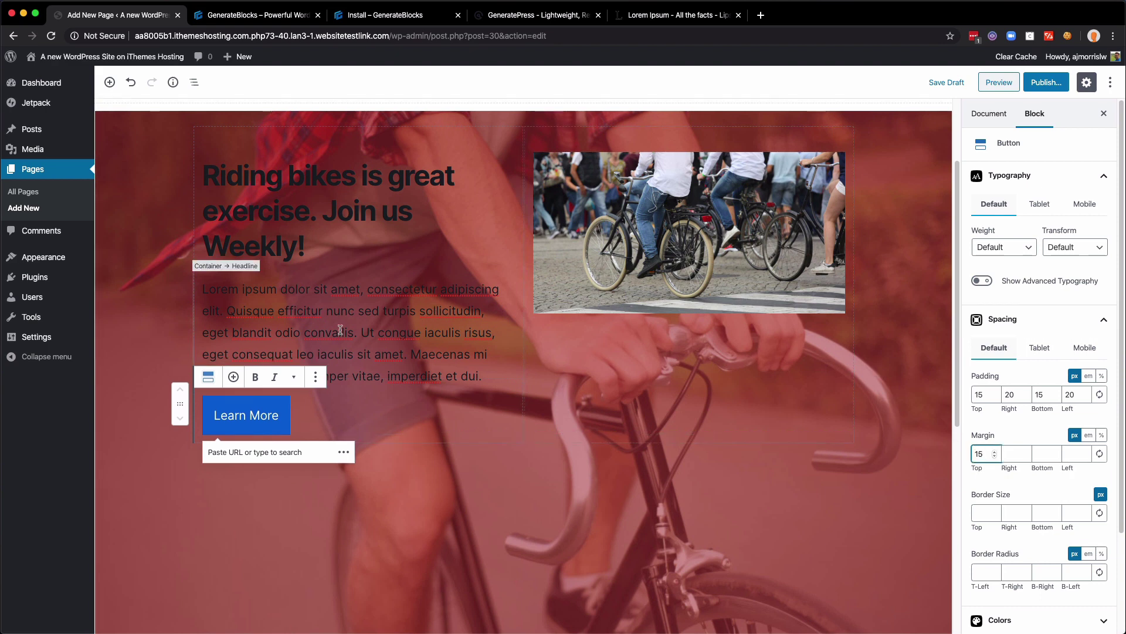
Publish the GenerateBlocks page and open its live version
click(1037, 88)
click(1039, 87)
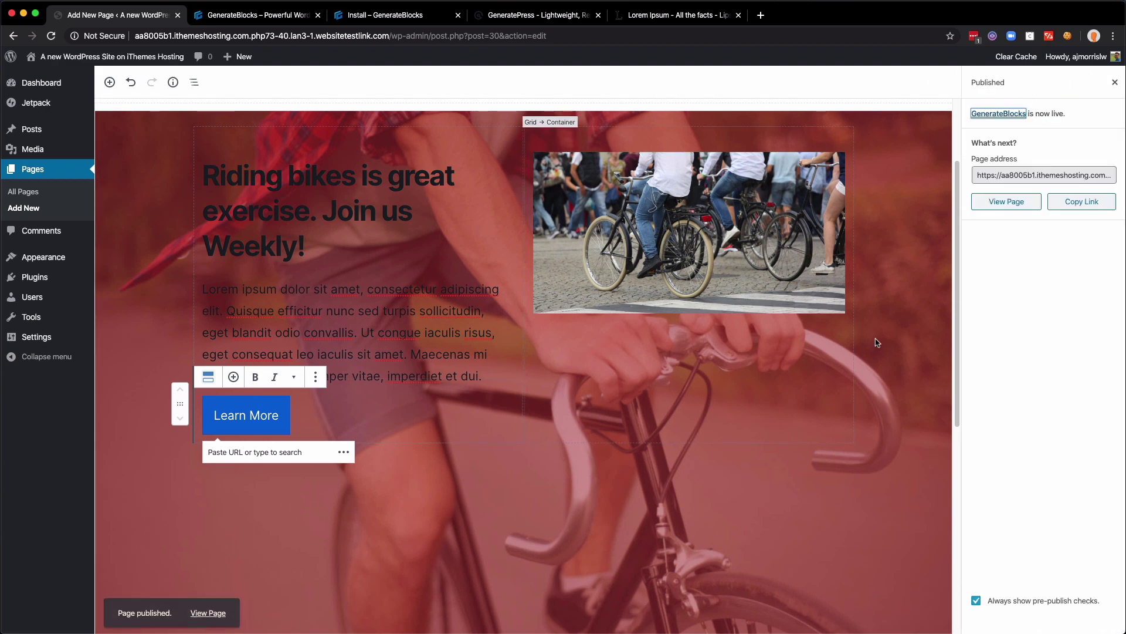
click(1003, 202)
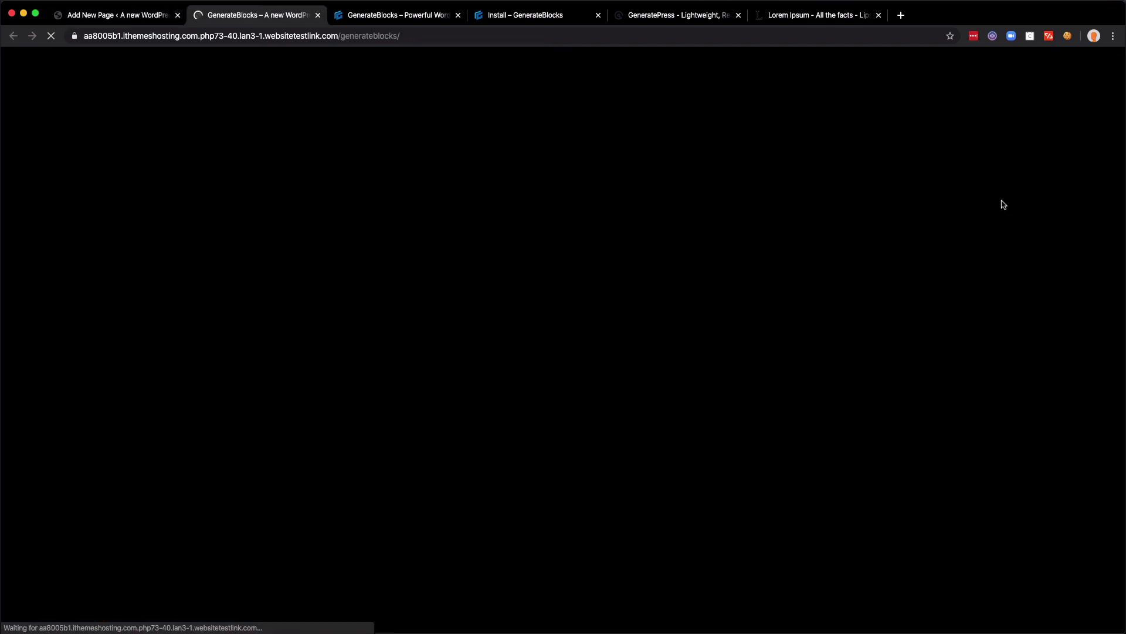
Examine the published page's container width, two-column layout, headline, text, image and button on the front end
scroll(550, 314, down, 15)
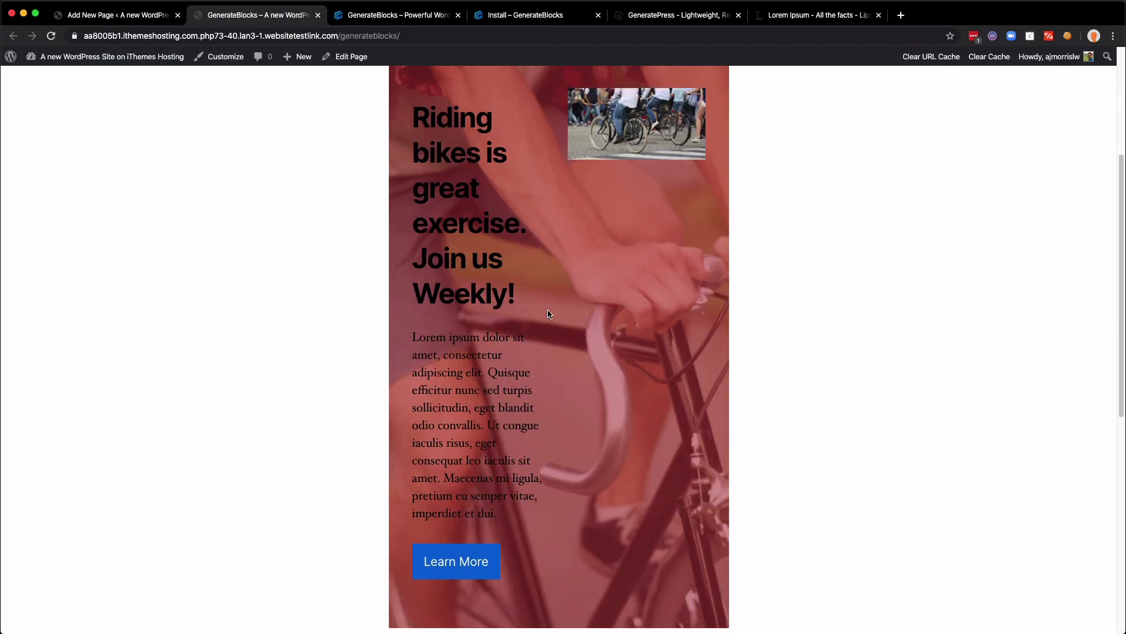
scroll(550, 314, up, 10)
scroll(550, 314, up, 4)
scroll(510, 276, down, 1)
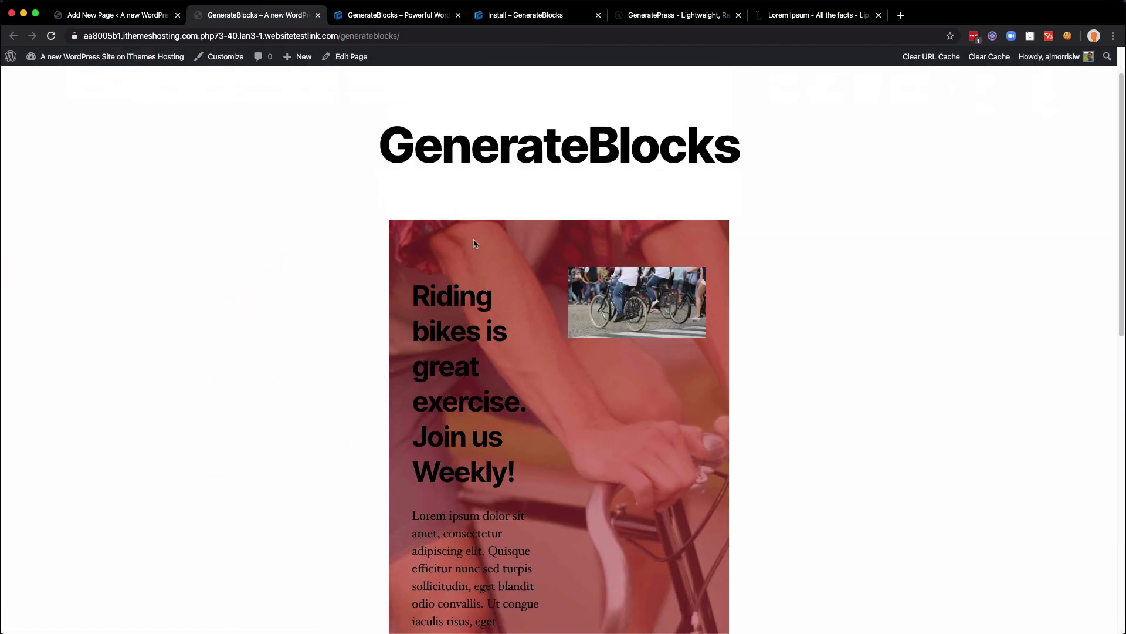
scroll(581, 358, down, 8)
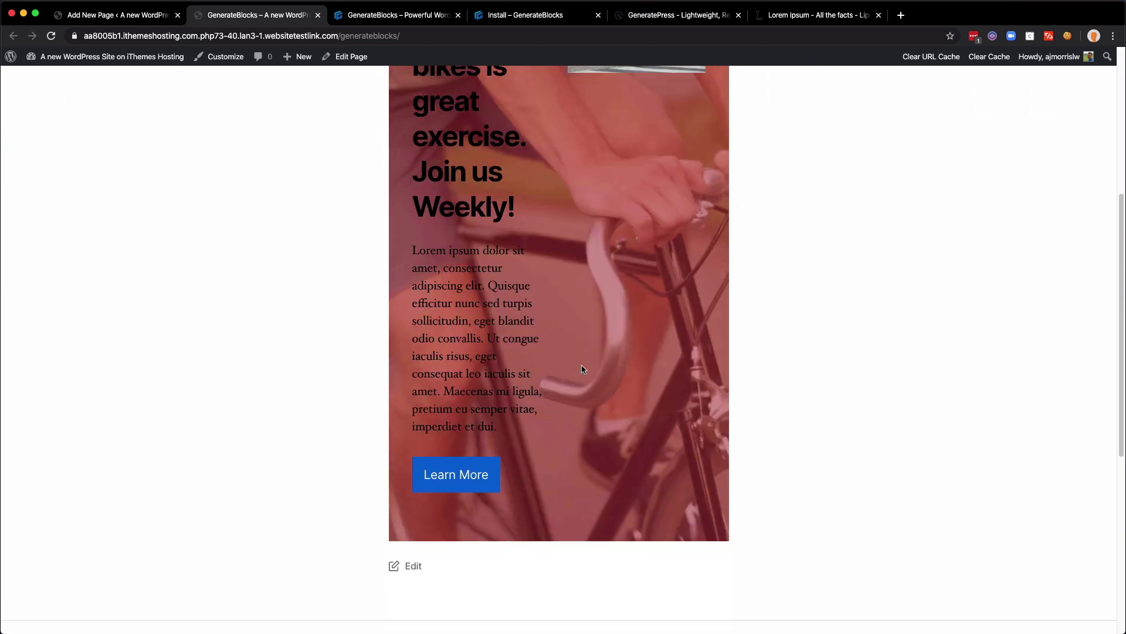
scroll(581, 361, up, 8)
scroll(582, 364, down, 2)
scroll(582, 369, down, 1)
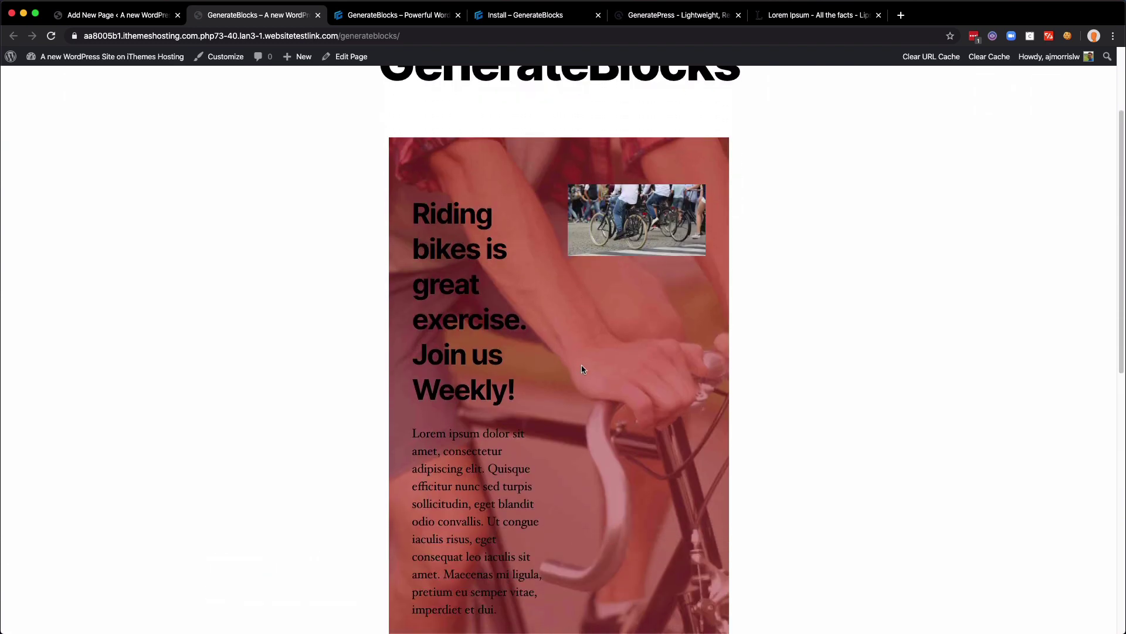
scroll(591, 308, down, 3)
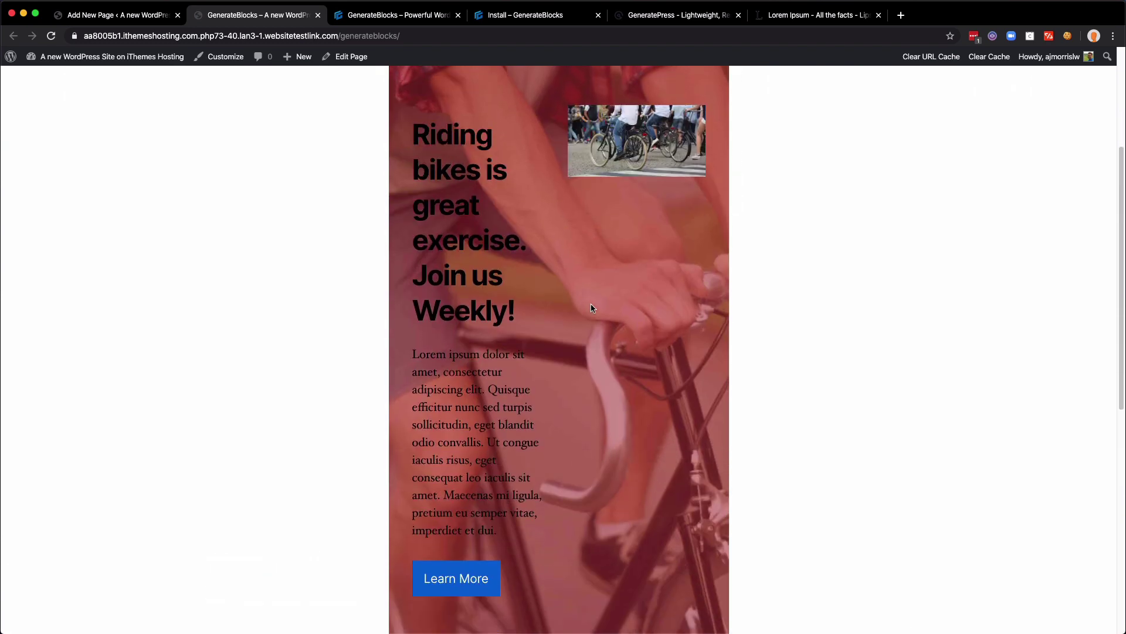
scroll(591, 307, up, 4)
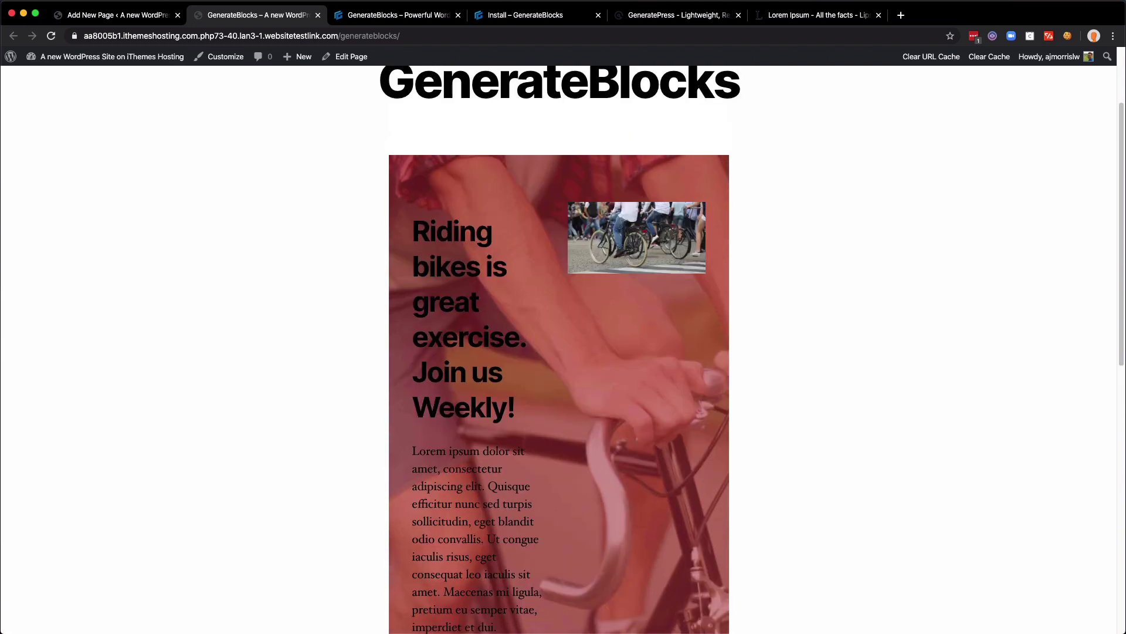
Set the GenerateBlocks page's template to Full Width Template and update the page
key(ctrl+shift+Tab)
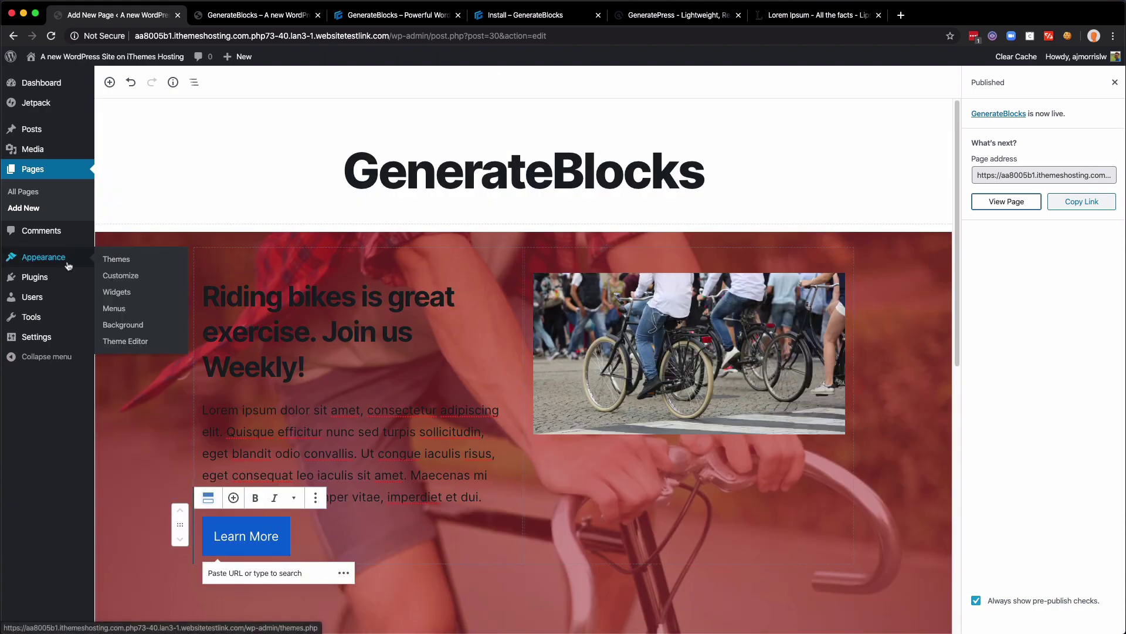
click(1116, 82)
click(989, 113)
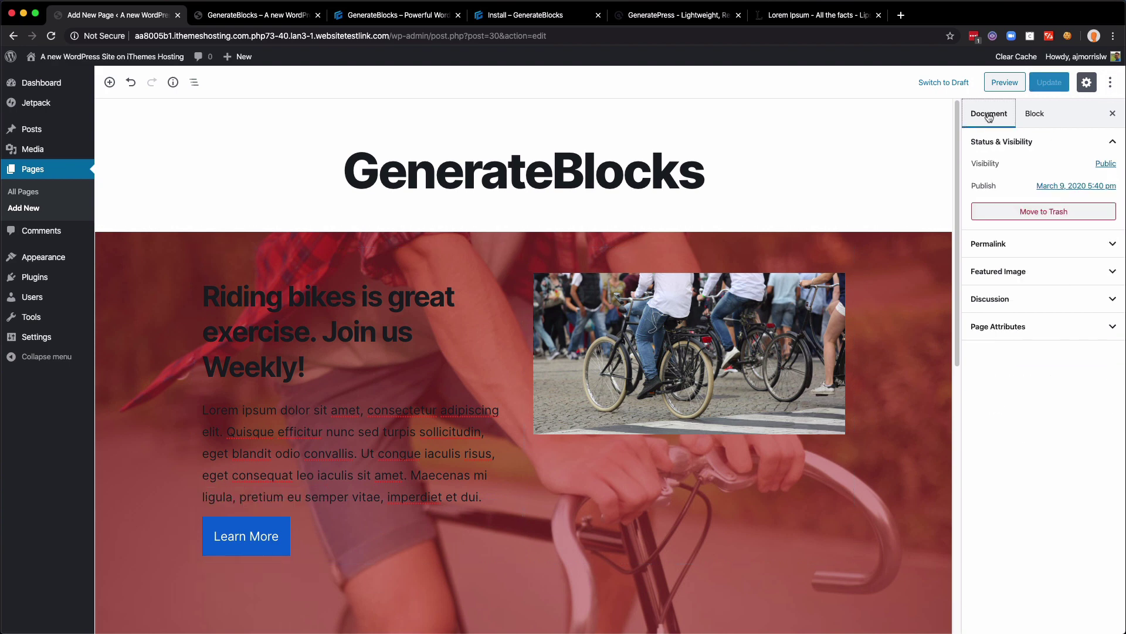
click(1007, 339)
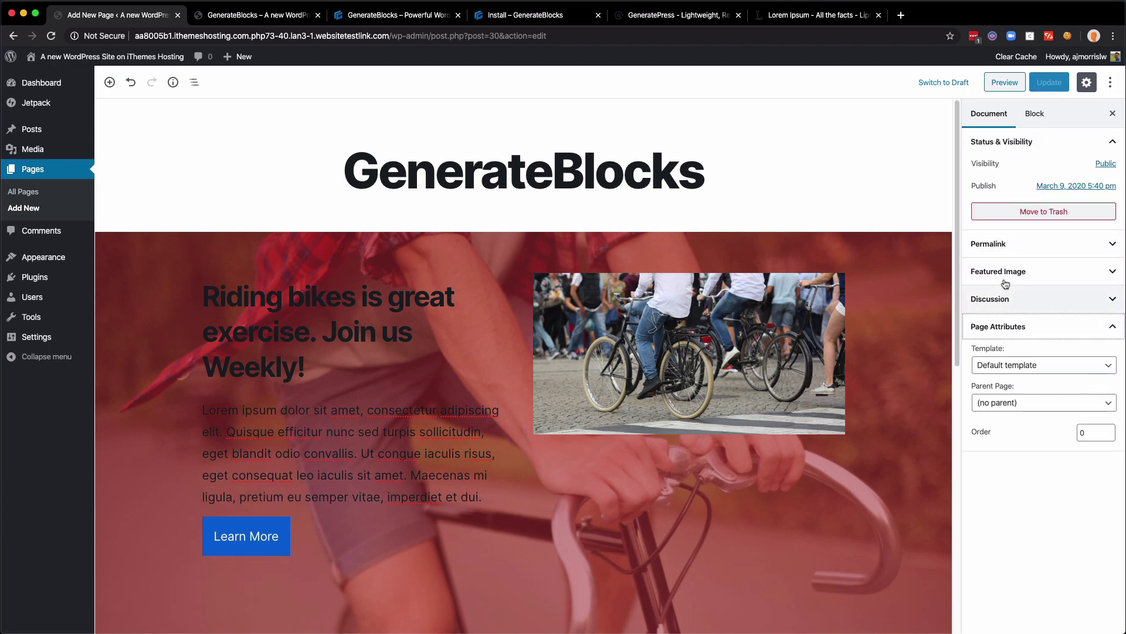
click(1018, 364)
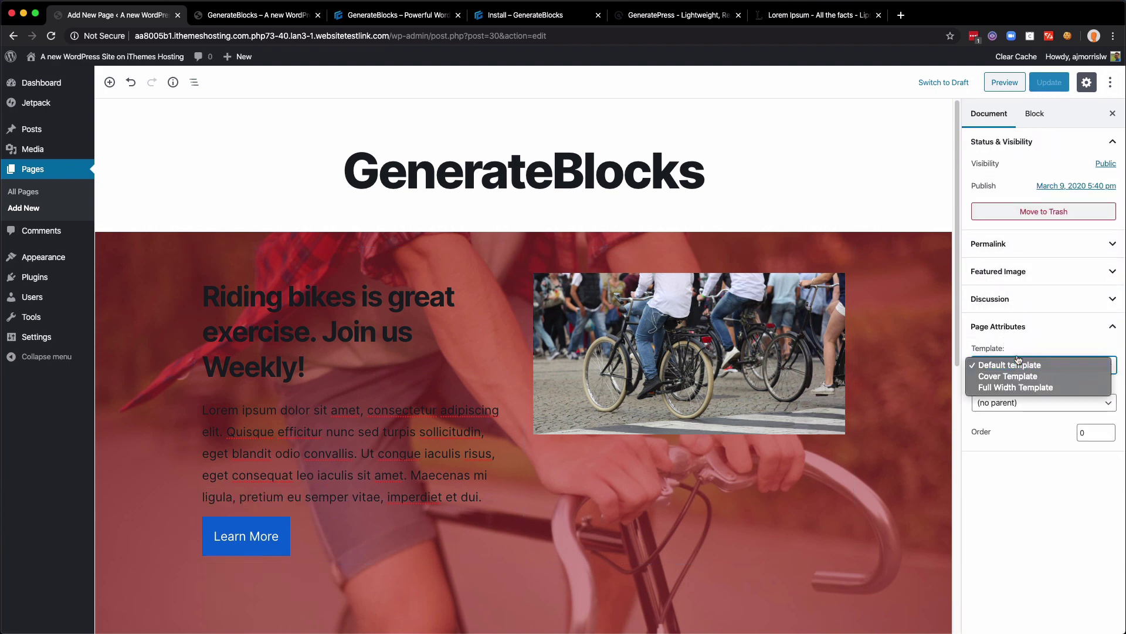
click(1015, 388)
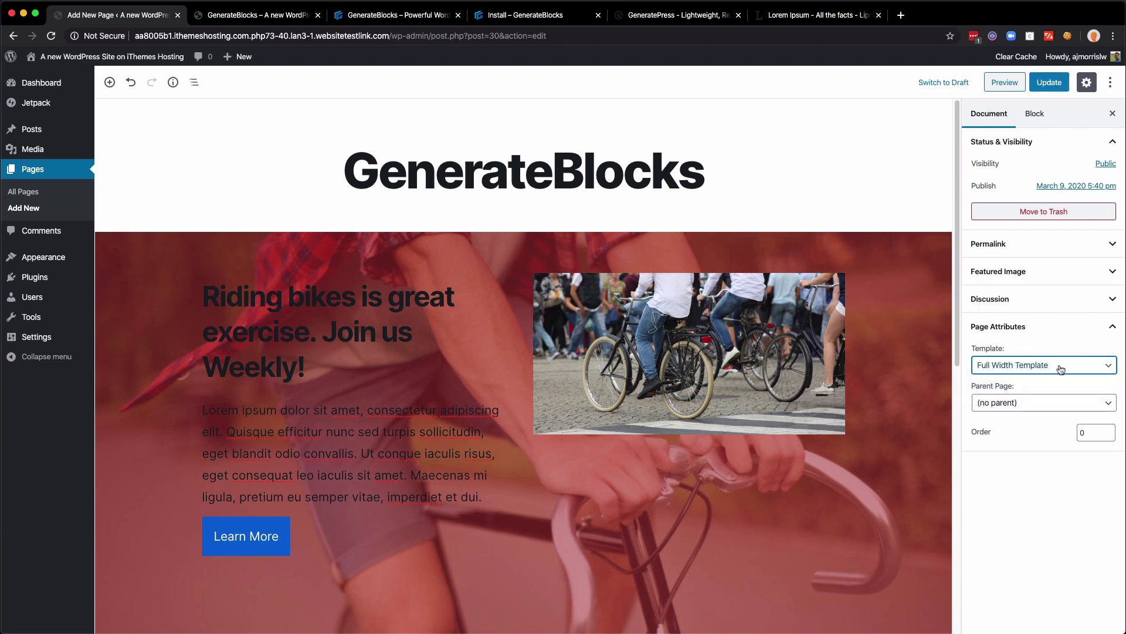
click(1047, 85)
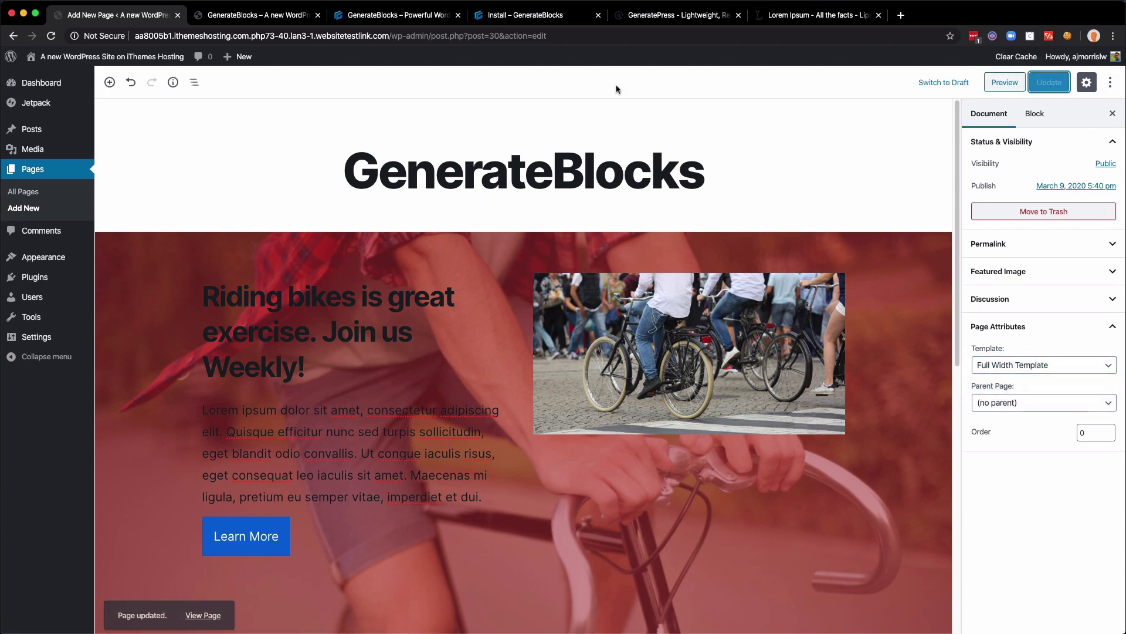
Reload the live GenerateBlocks page and review the container's layout under the new template
click(258, 15)
key(super+r)
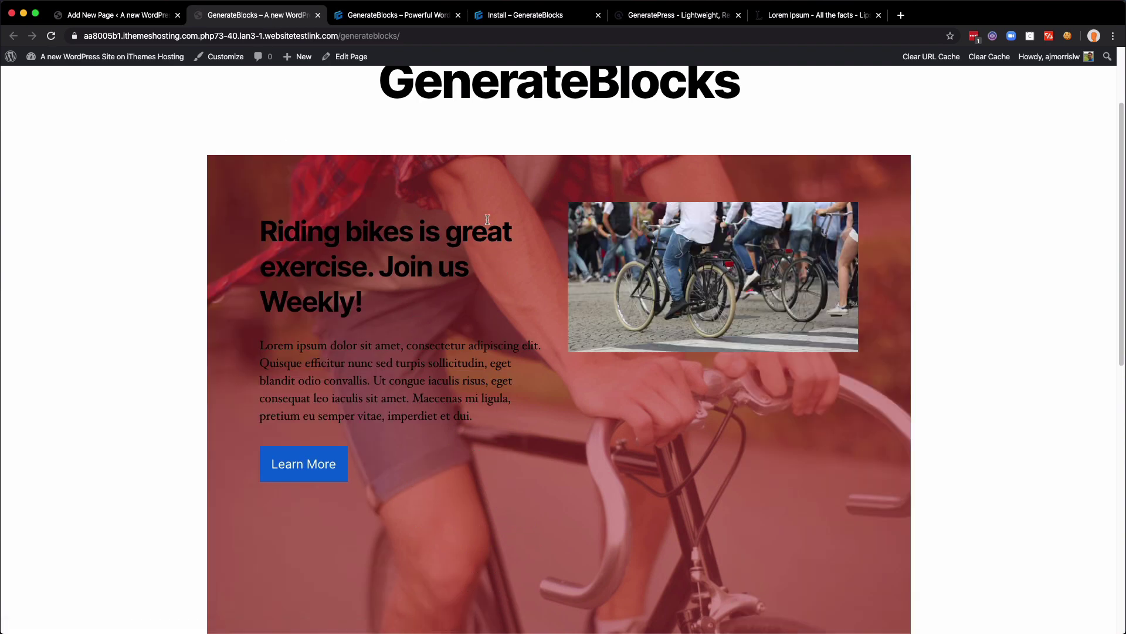
scroll(543, 216, down, 4)
scroll(542, 339, up, 3)
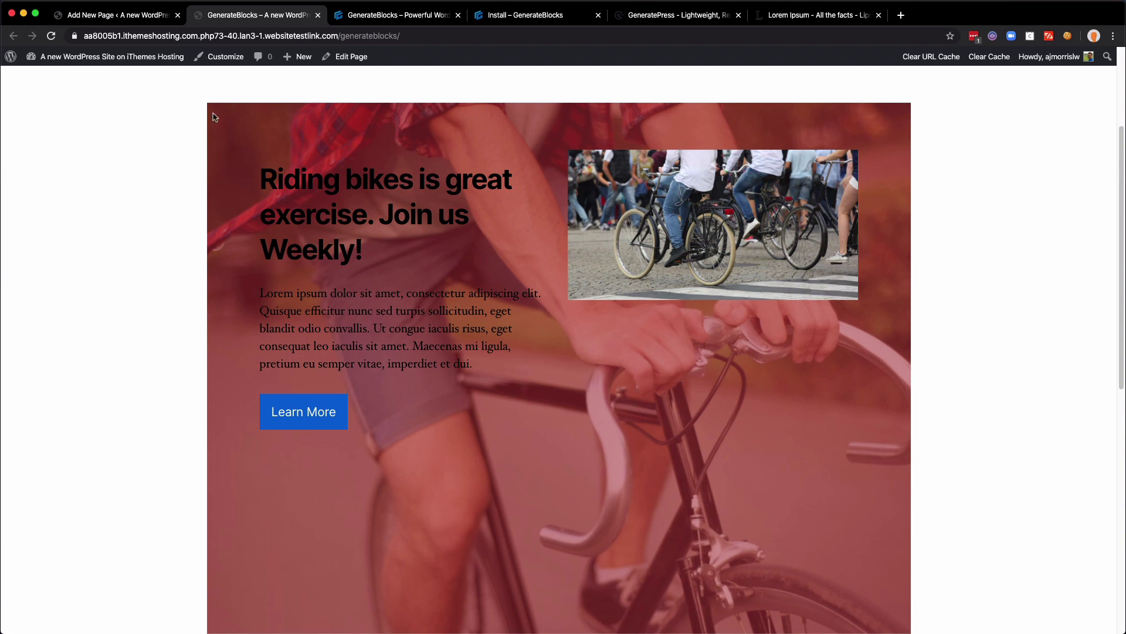
Inspect the live page's markup, examining the entry-content, gb-container and gb-inside-container elements and their widths
right_click(191, 119)
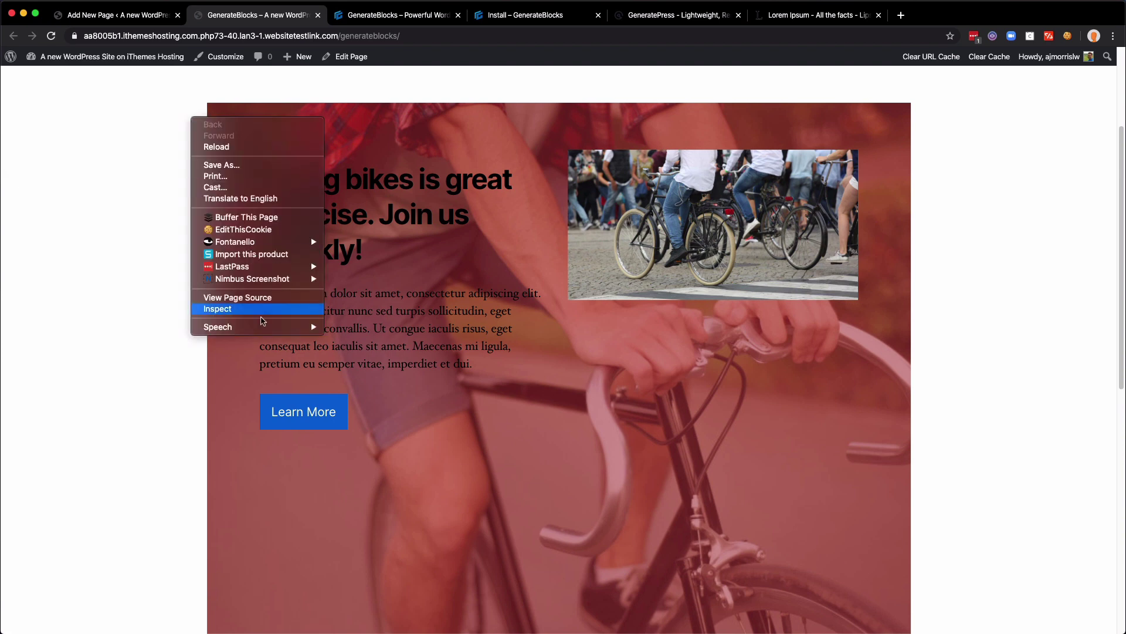
click(267, 310)
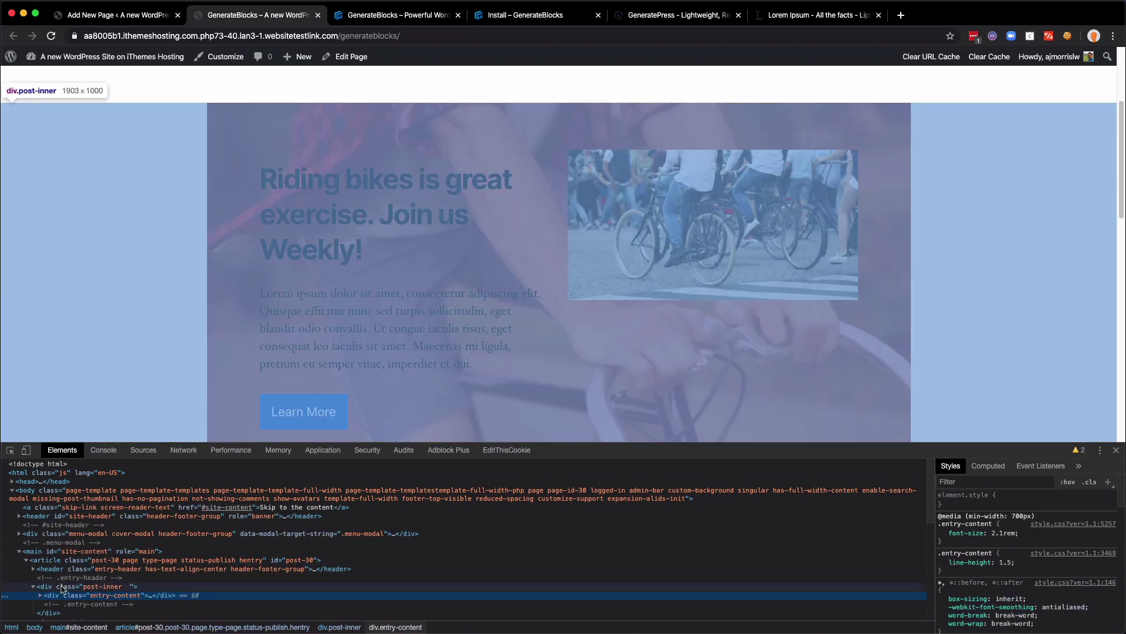
click(41, 596)
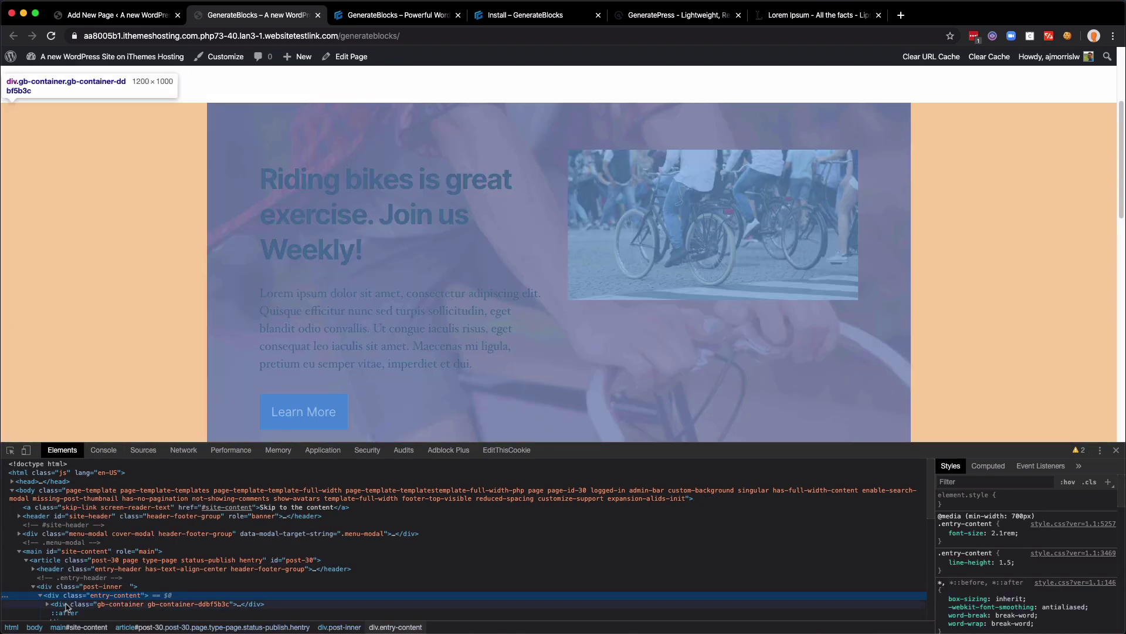
click(66, 605)
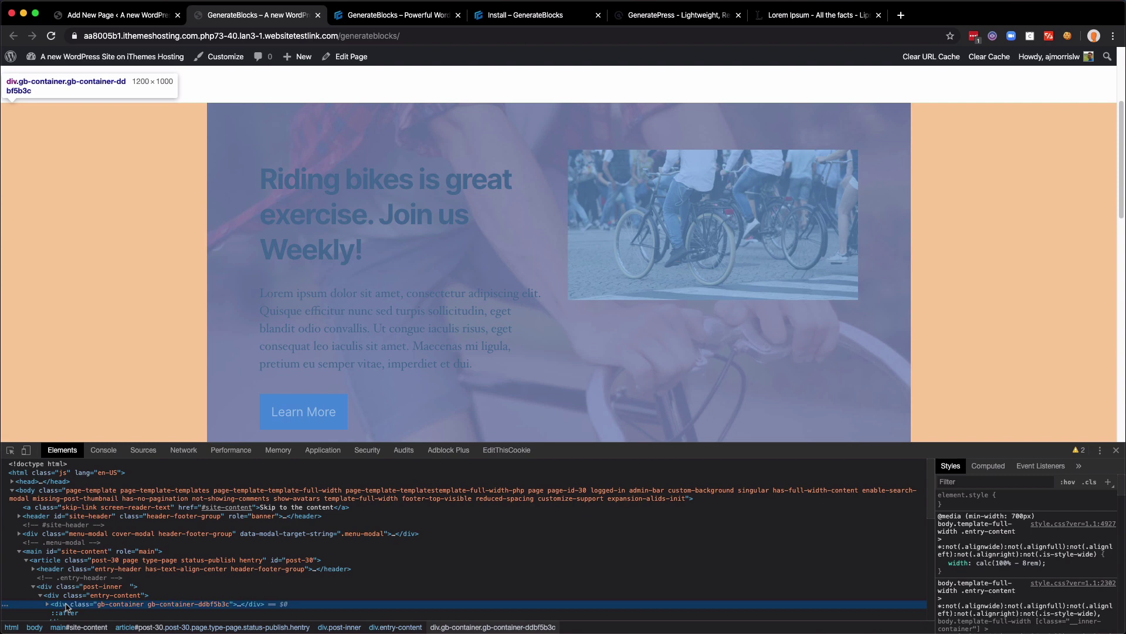
scroll(66, 607, down, 1)
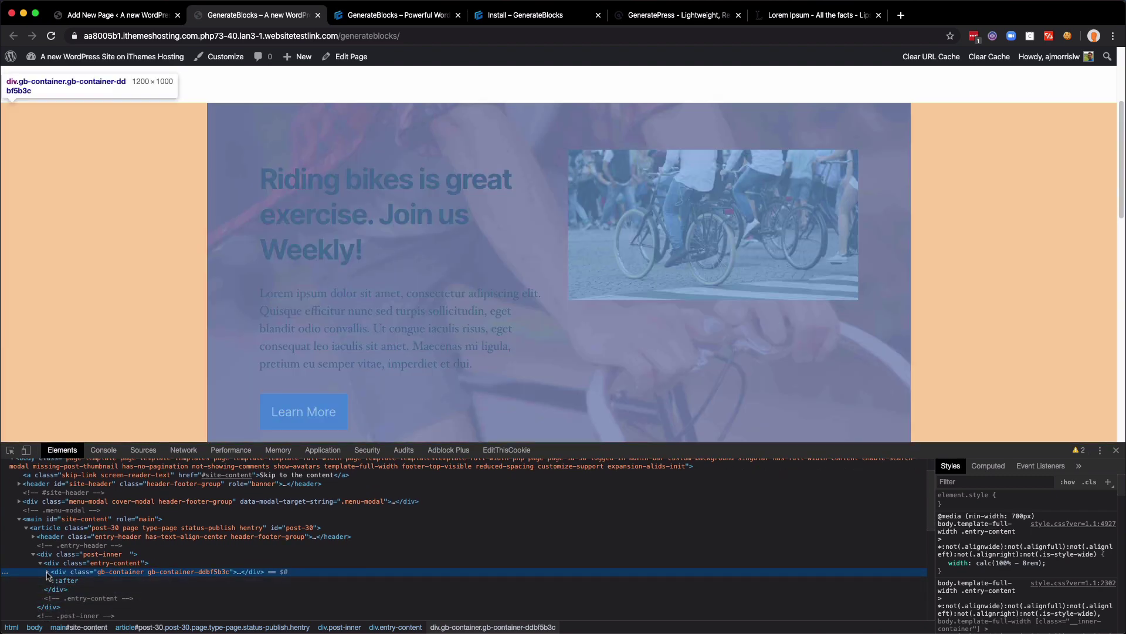
click(47, 571)
click(66, 581)
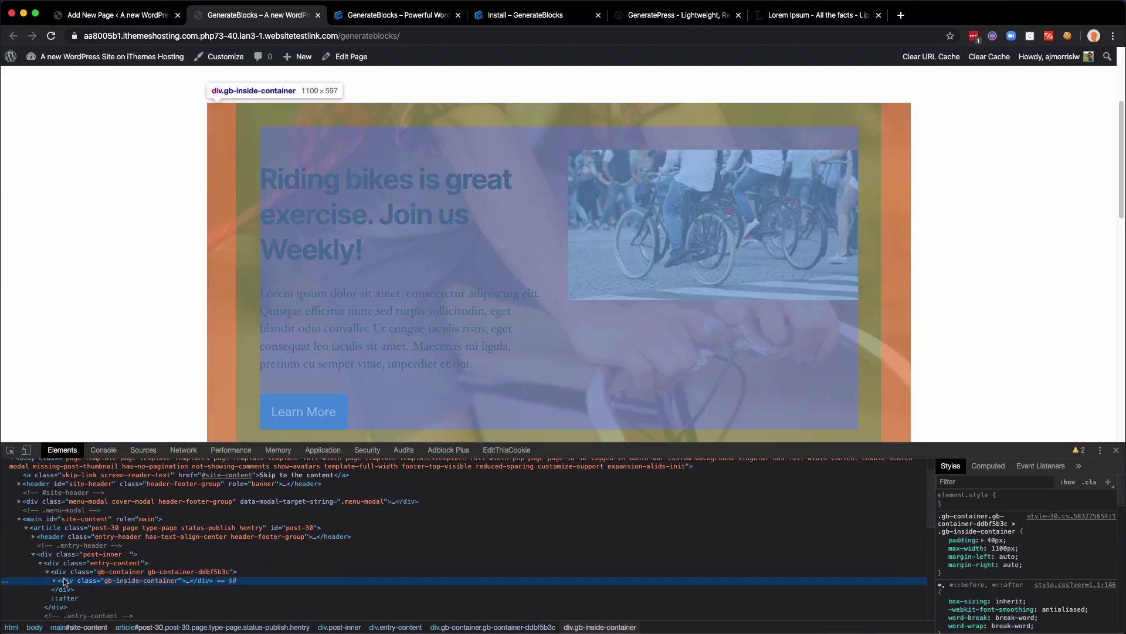
click(67, 572)
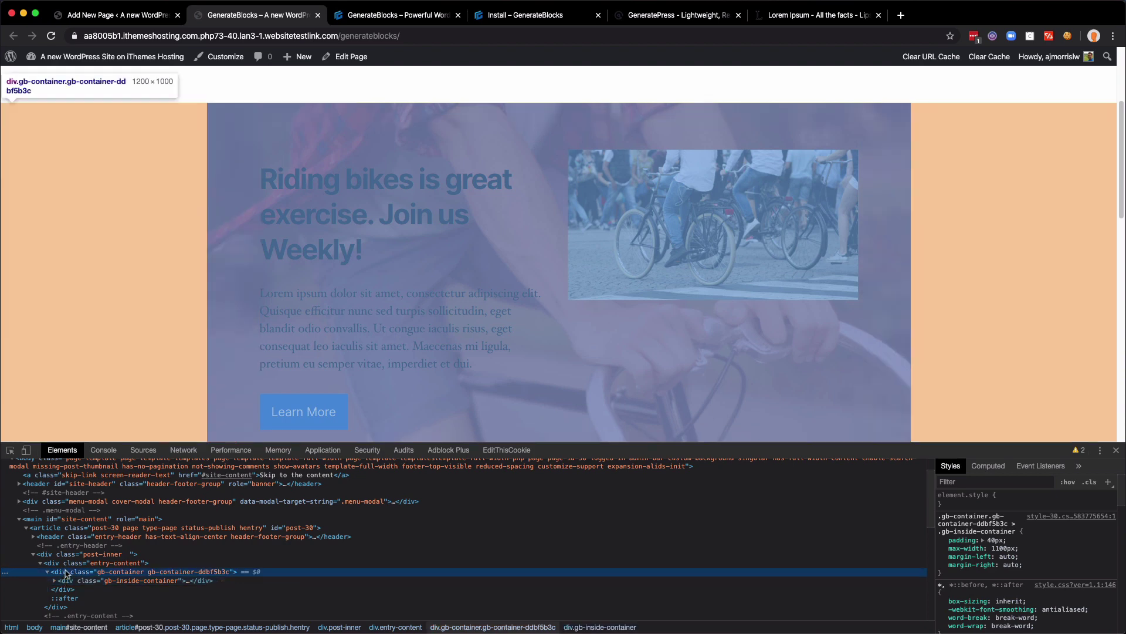
Change the outer Container block's alignment to Wide Width in the editor, update the page and reload its live version
key(ctrl+shift+Tab)
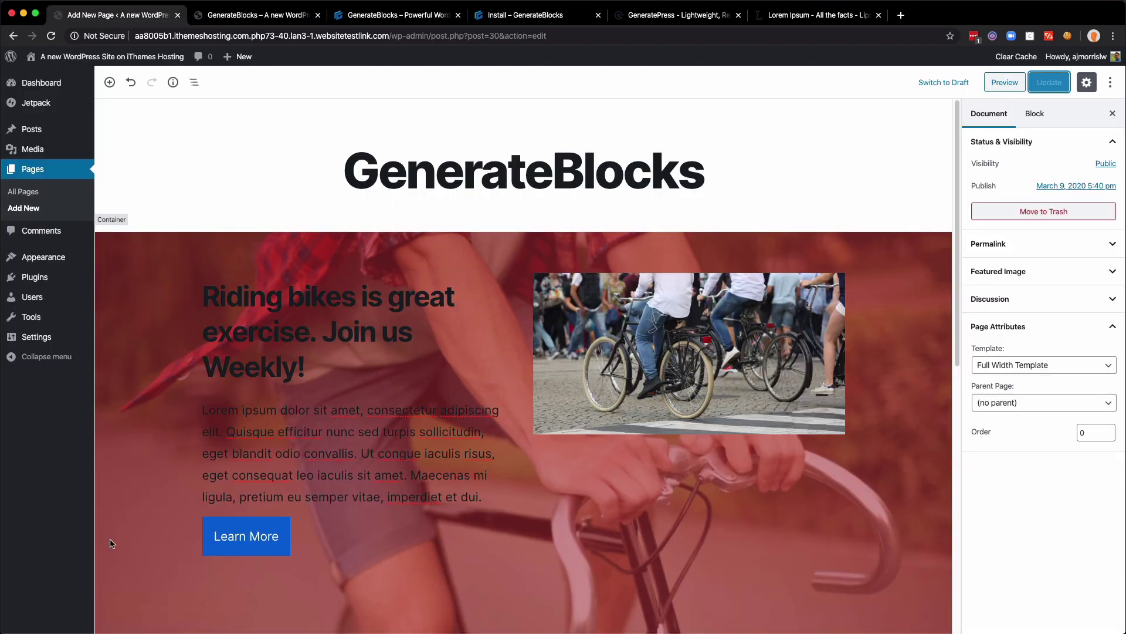
click(128, 272)
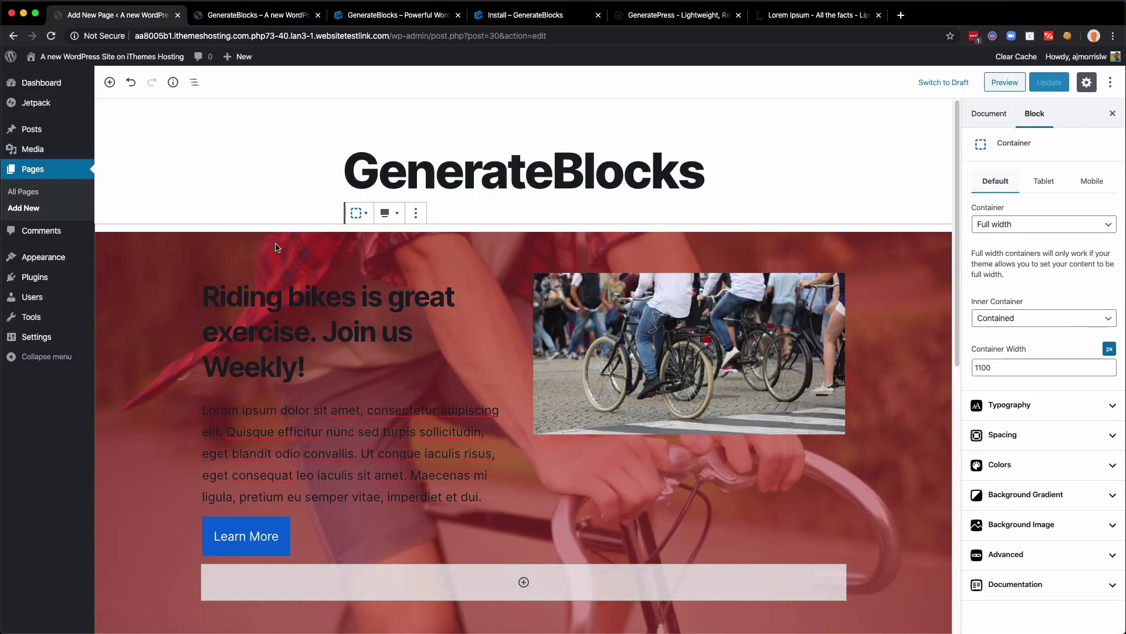
click(387, 213)
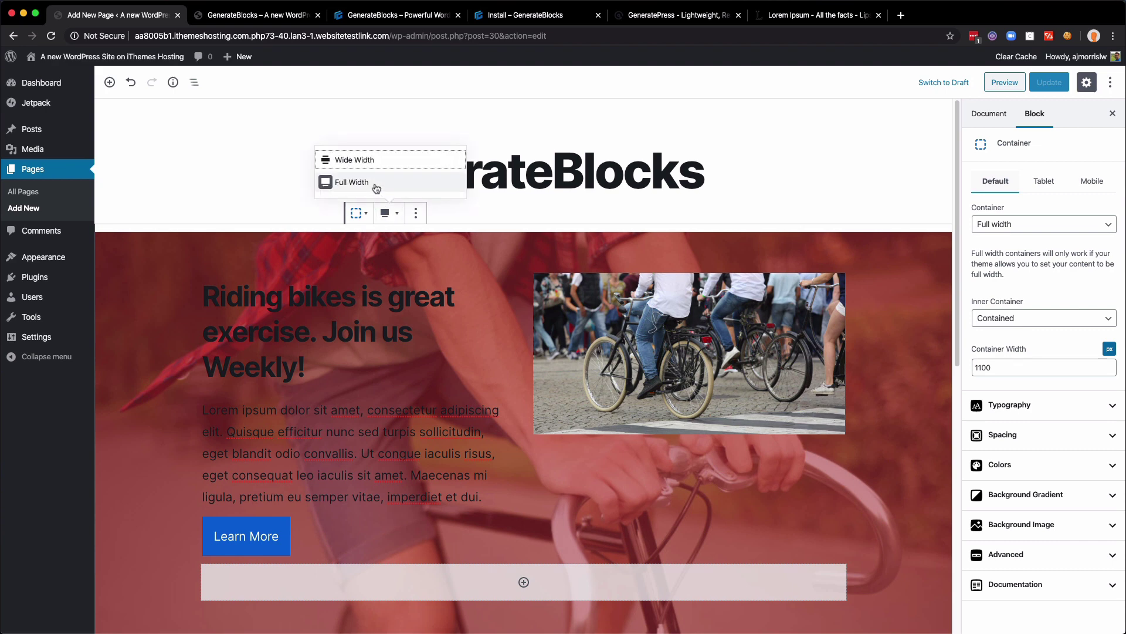
click(376, 187)
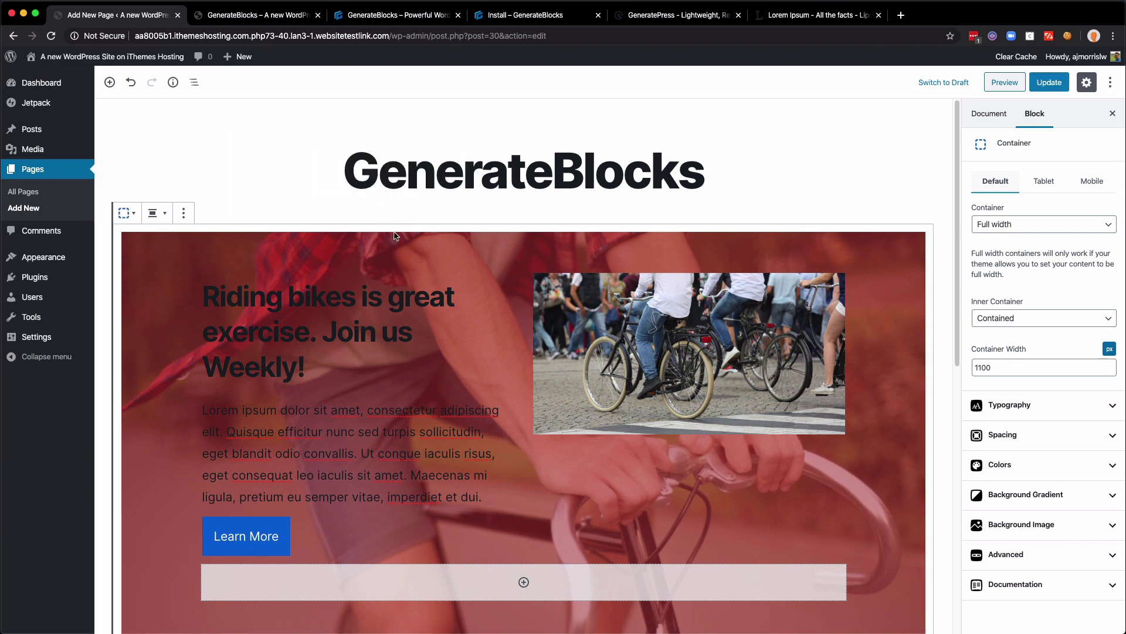
click(154, 213)
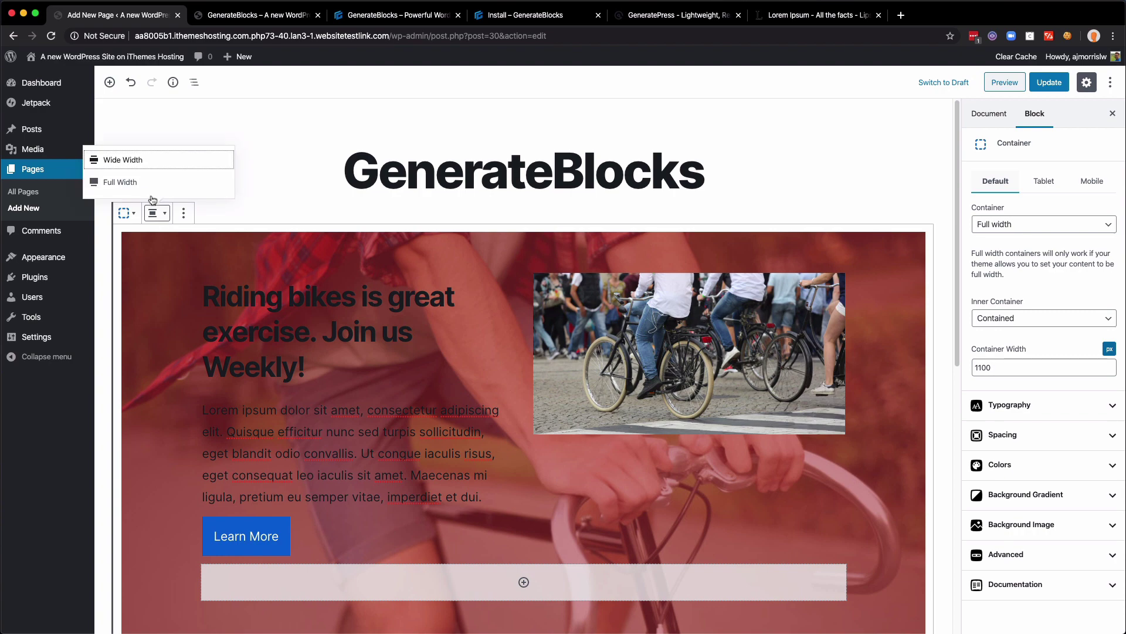
click(139, 165)
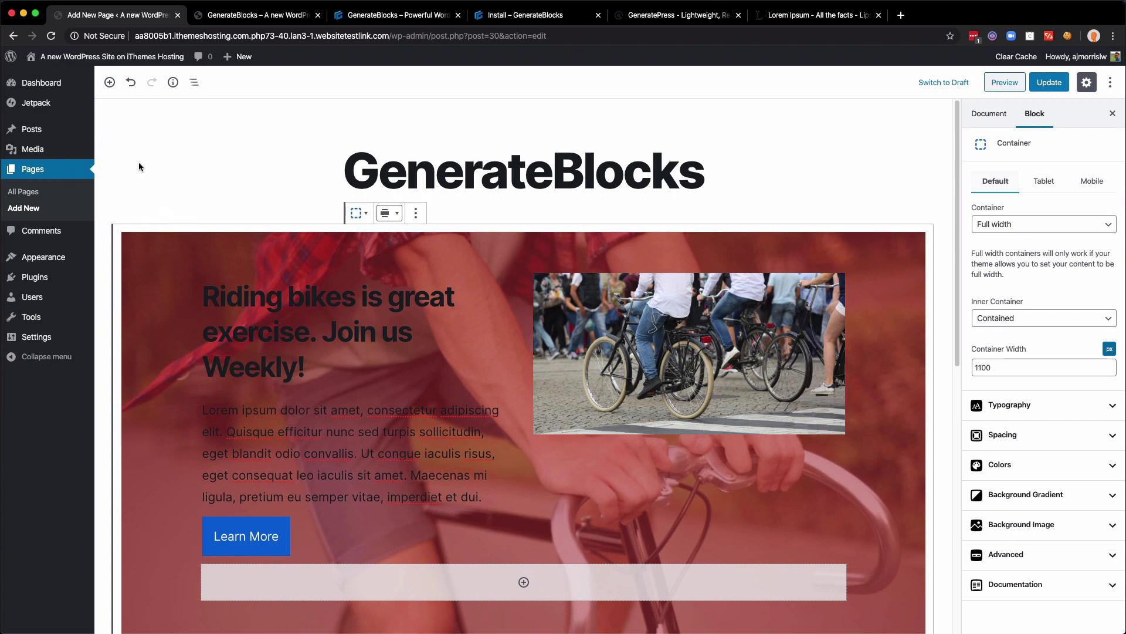
click(1053, 82)
key(ctrl+Tab)
key(super+r)
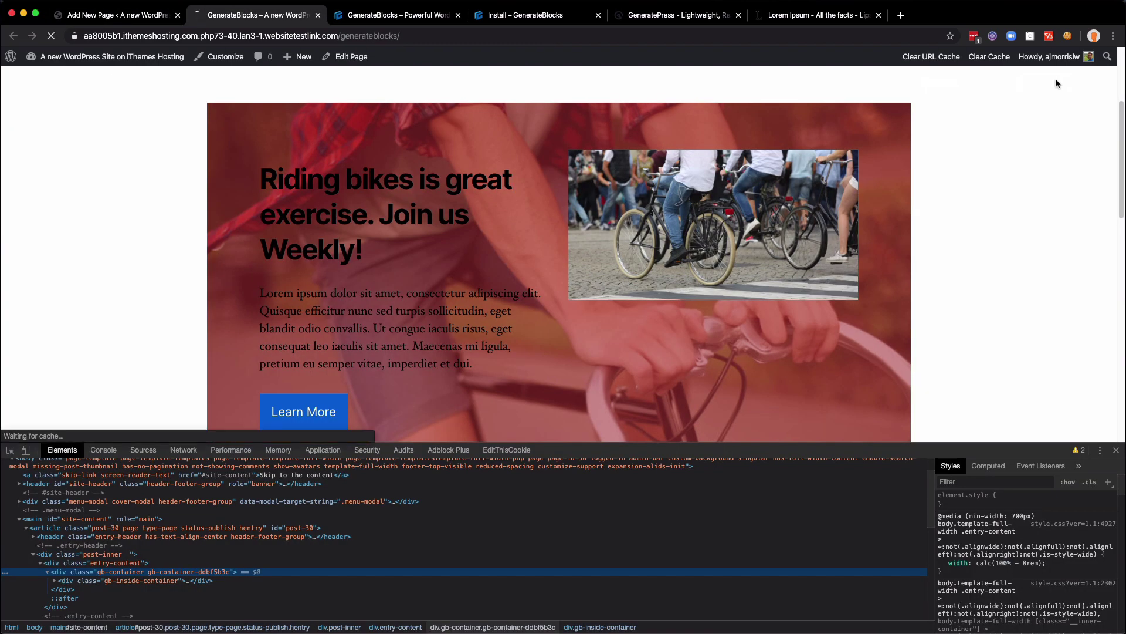
Set the outer Container block's alignment to Full Width, update the page and check its live version
key(ctrl+shift+Tab)
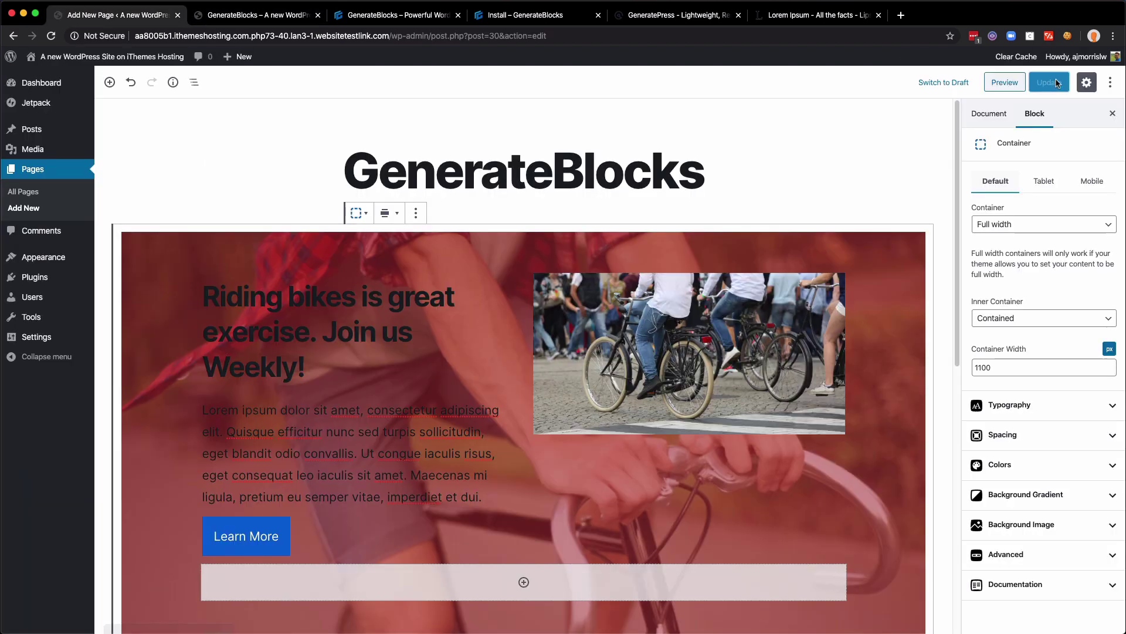
click(402, 213)
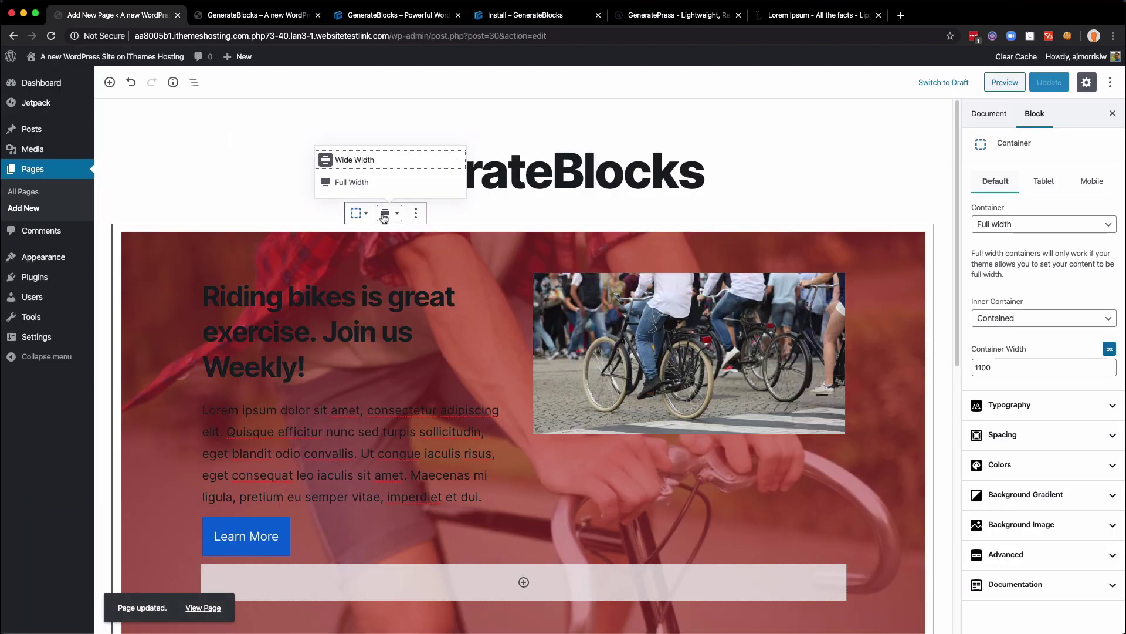
click(377, 181)
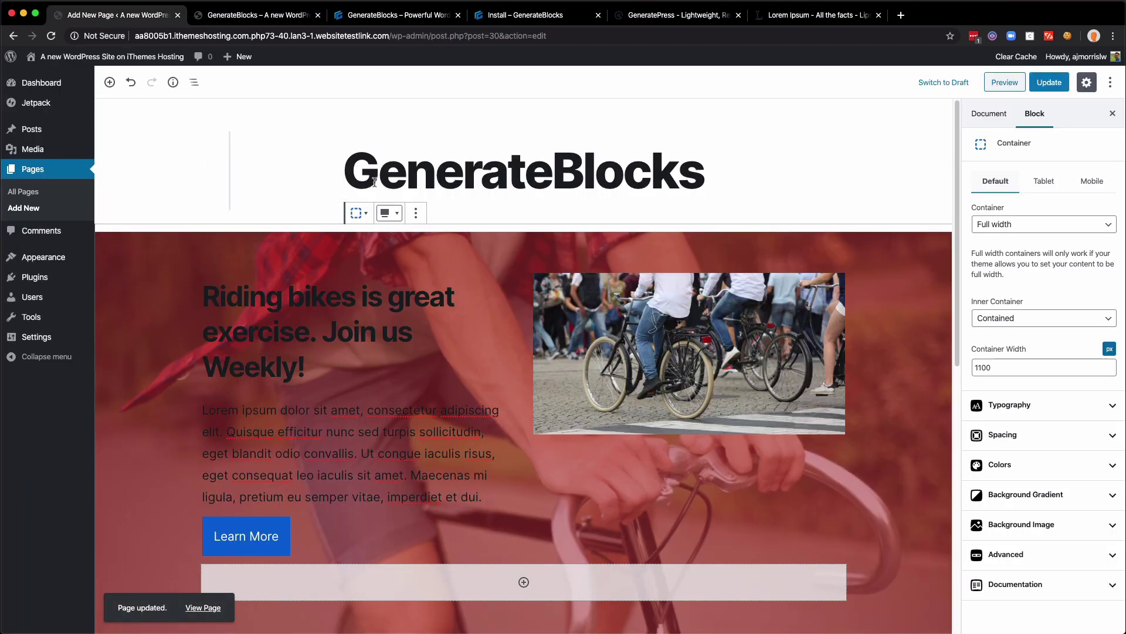
click(1049, 82)
key(ctrl+Tab)
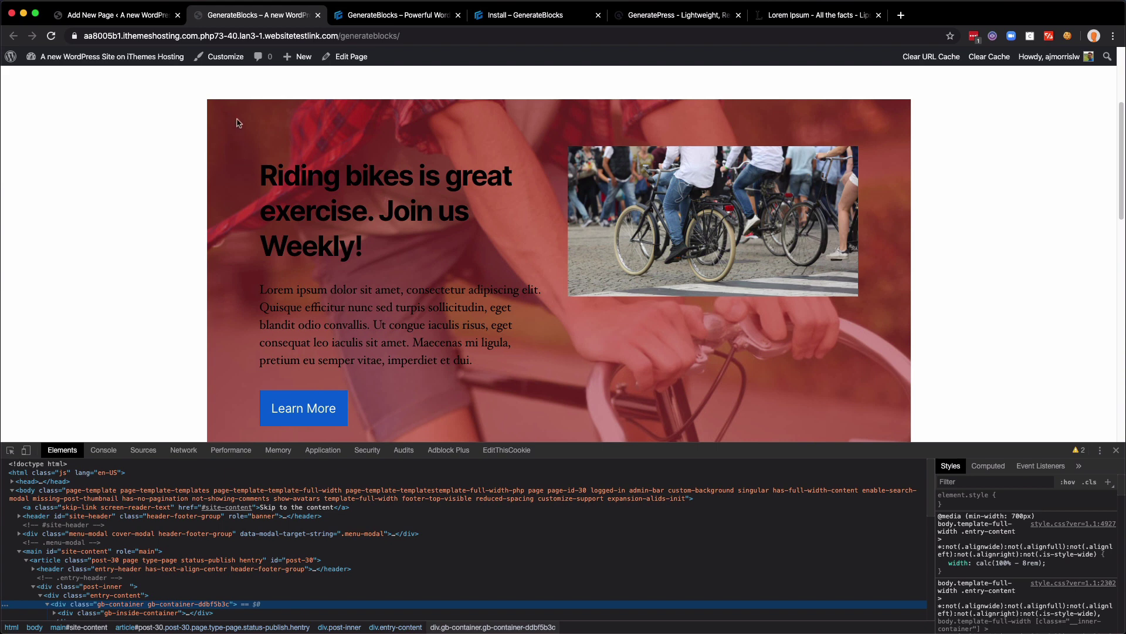
Go to the site's installed themes and search the theme directory for "Gener" to add a new theme
key(ctrl+shift+Tab)
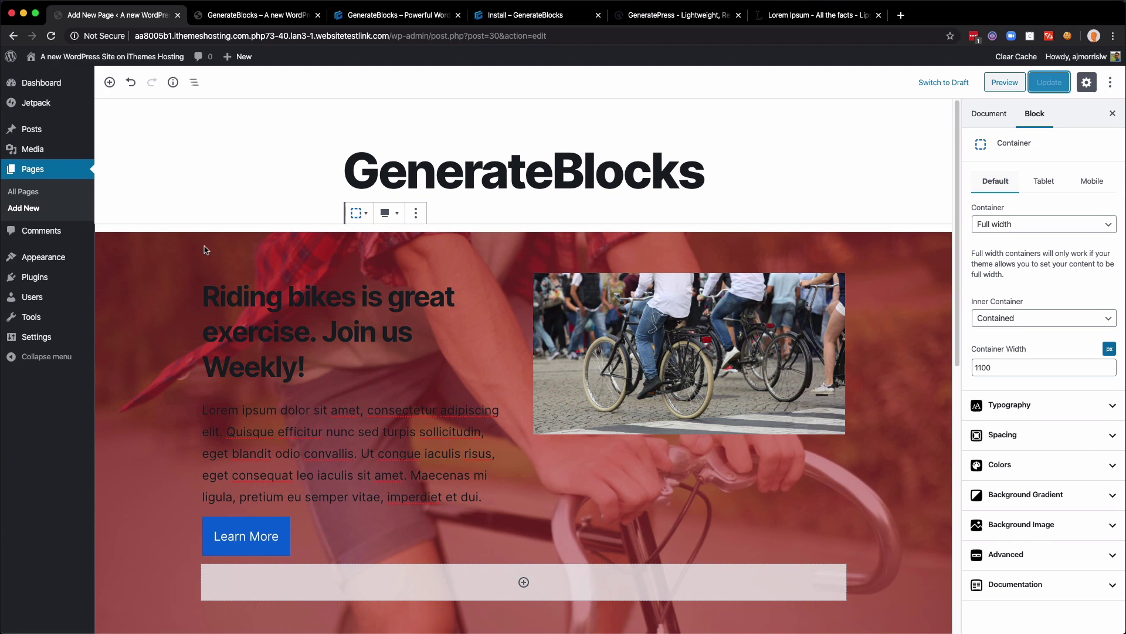
mouse_move(50, 256)
click(117, 260)
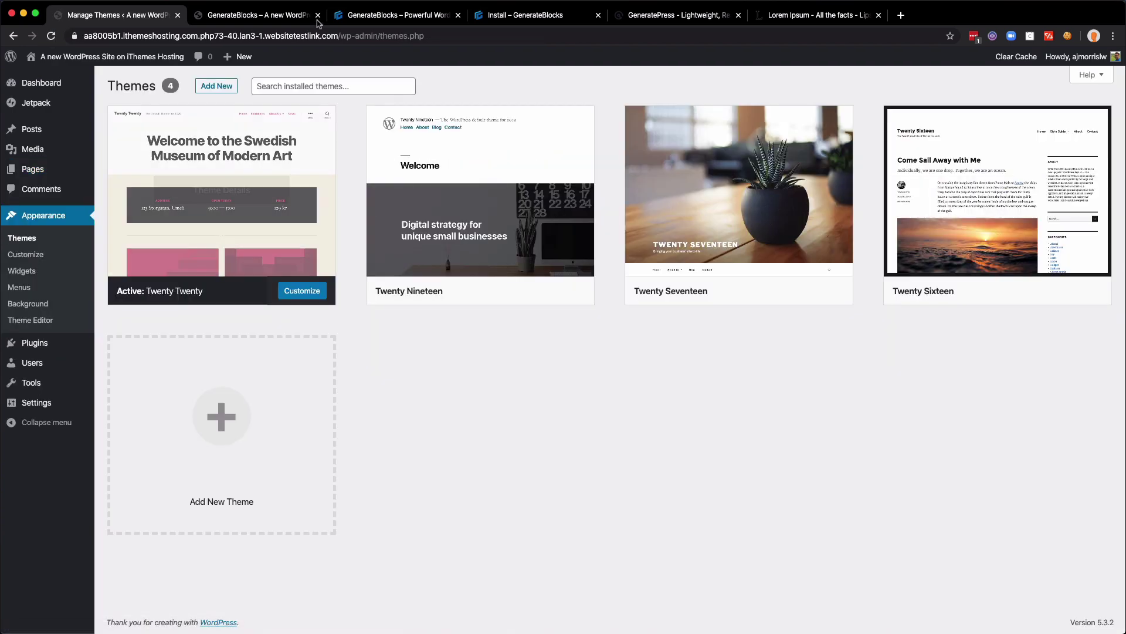
click(212, 91)
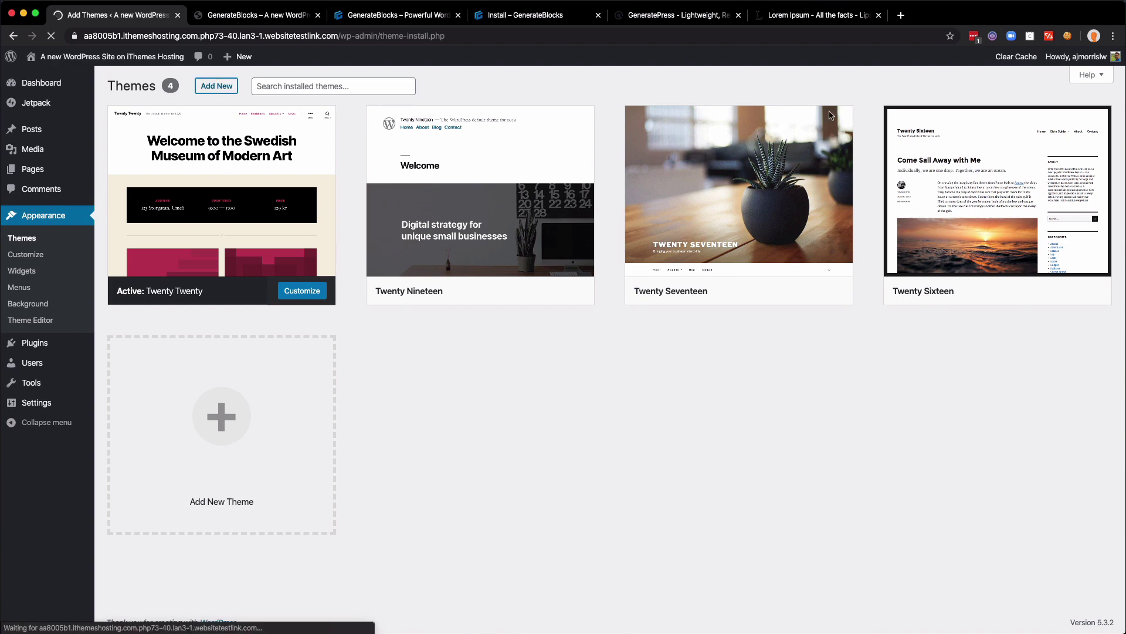
click(974, 120)
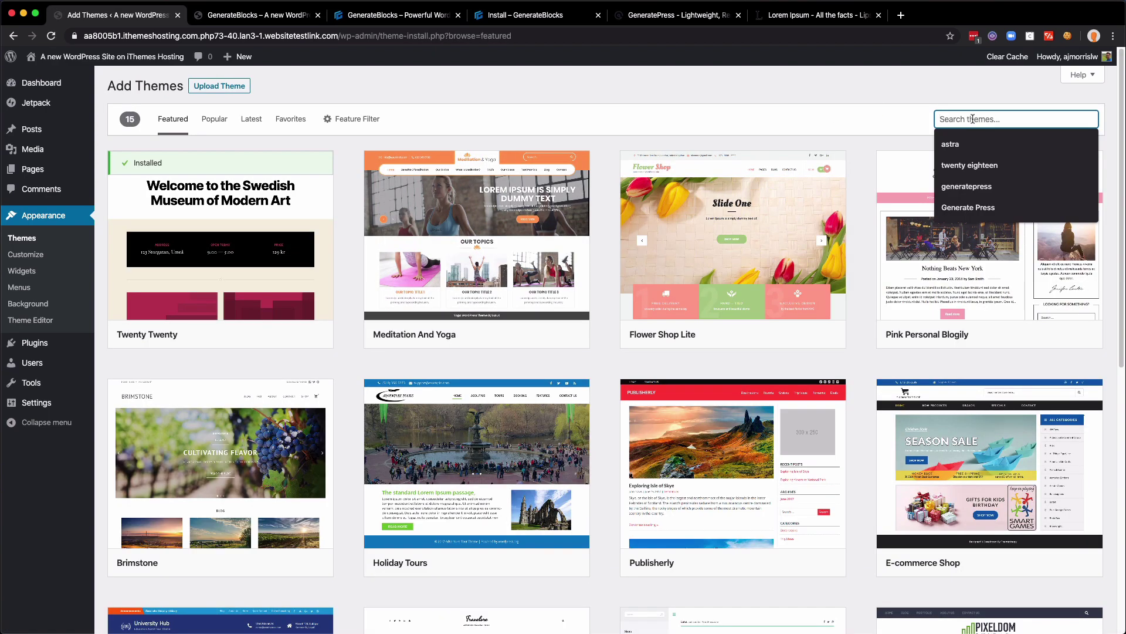
text(Gener)
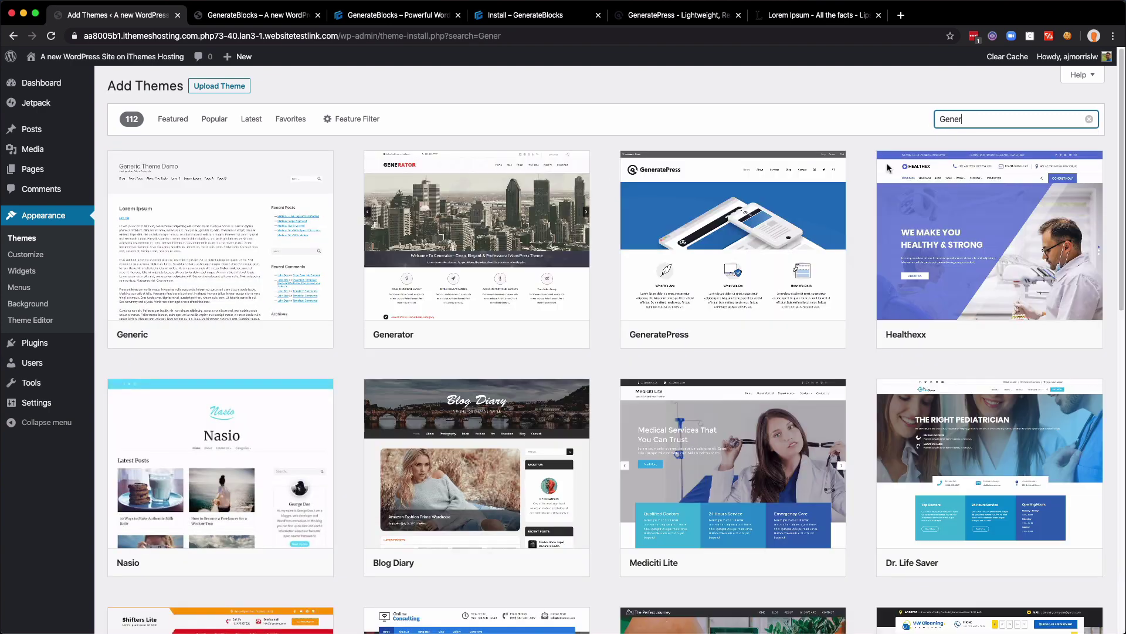
Install and activate the GeneratePress theme, and check how the live GenerateBlocks page looks with it
mouse_move(763, 305)
click(768, 332)
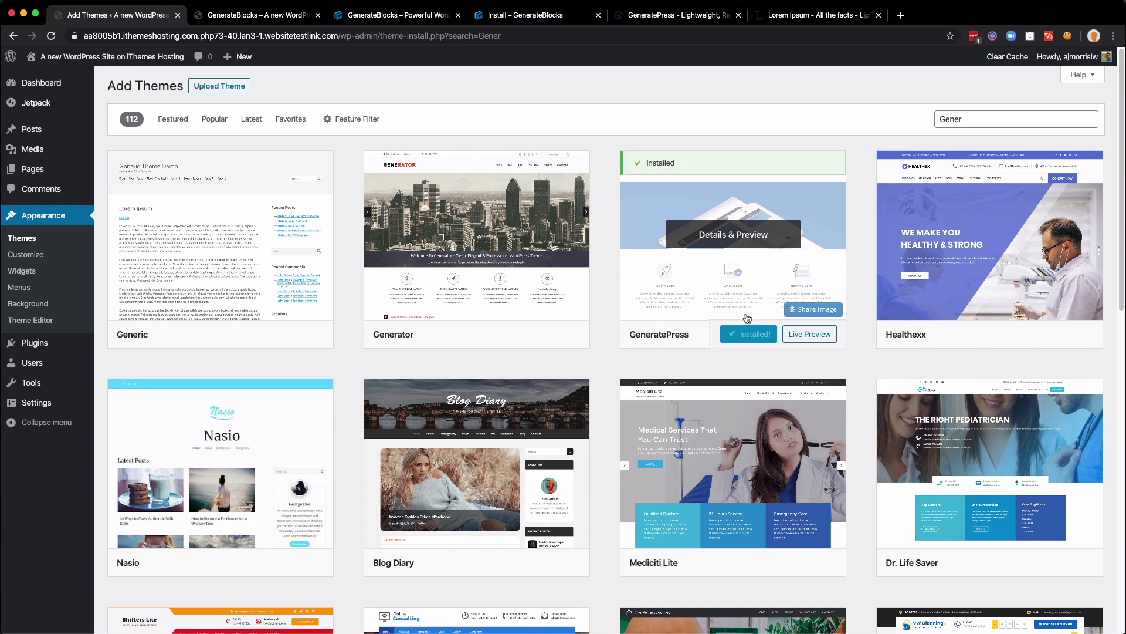
click(759, 335)
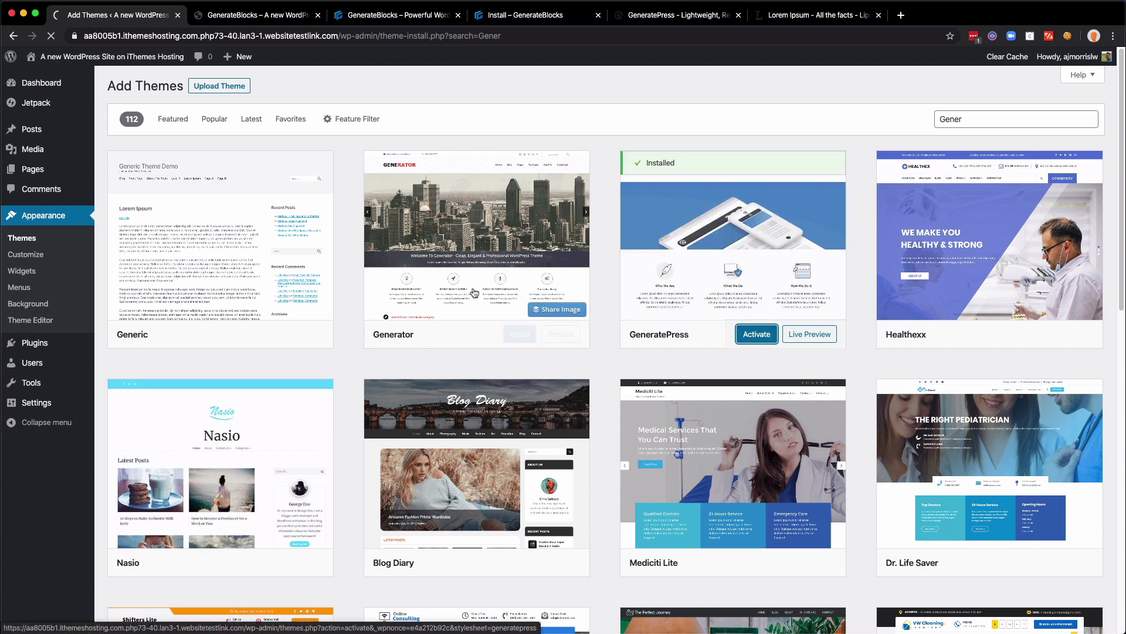
click(220, 18)
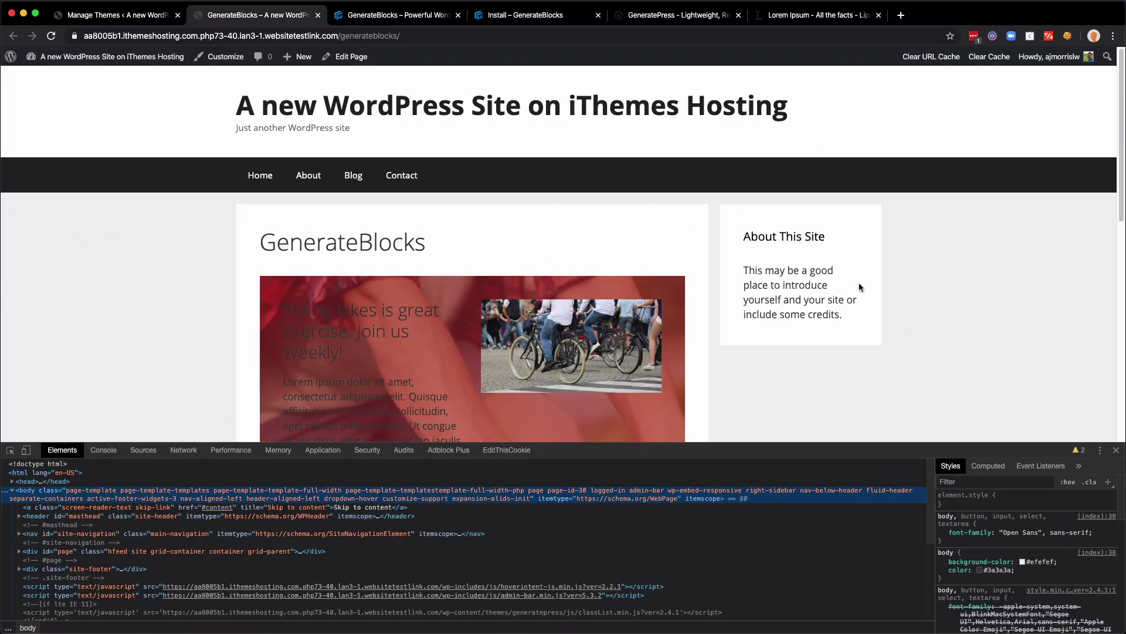
key(ctrl+shift+Tab)
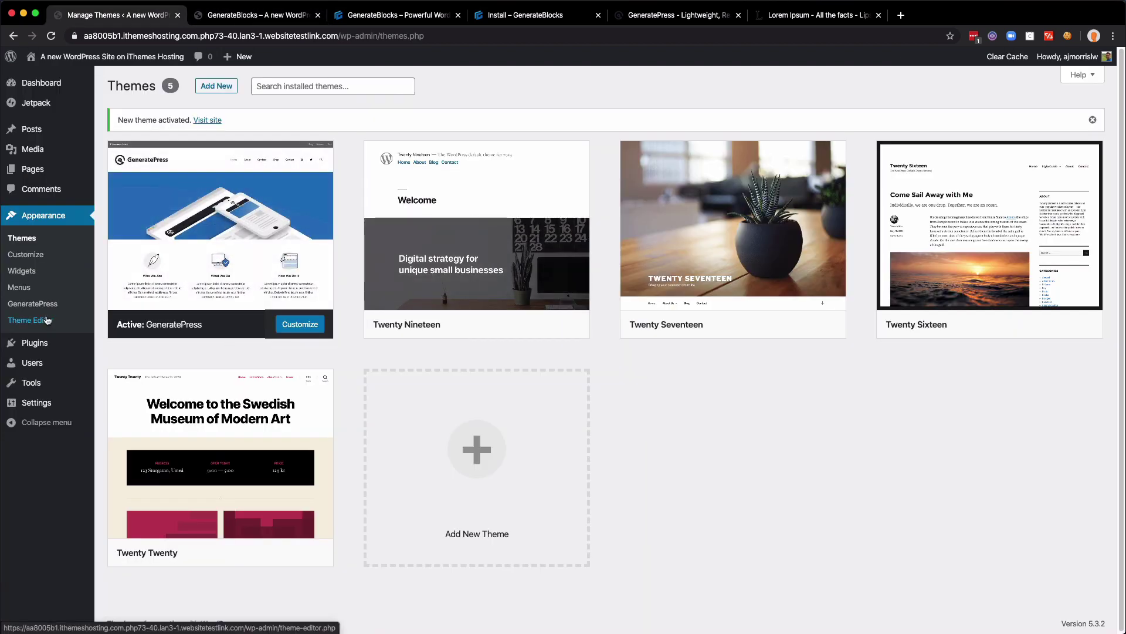
Edit the GenerateBlocks page, set its page builder container to Full Width and sidebar layout to Content (no sidebars), and update it
mouse_move(52, 170)
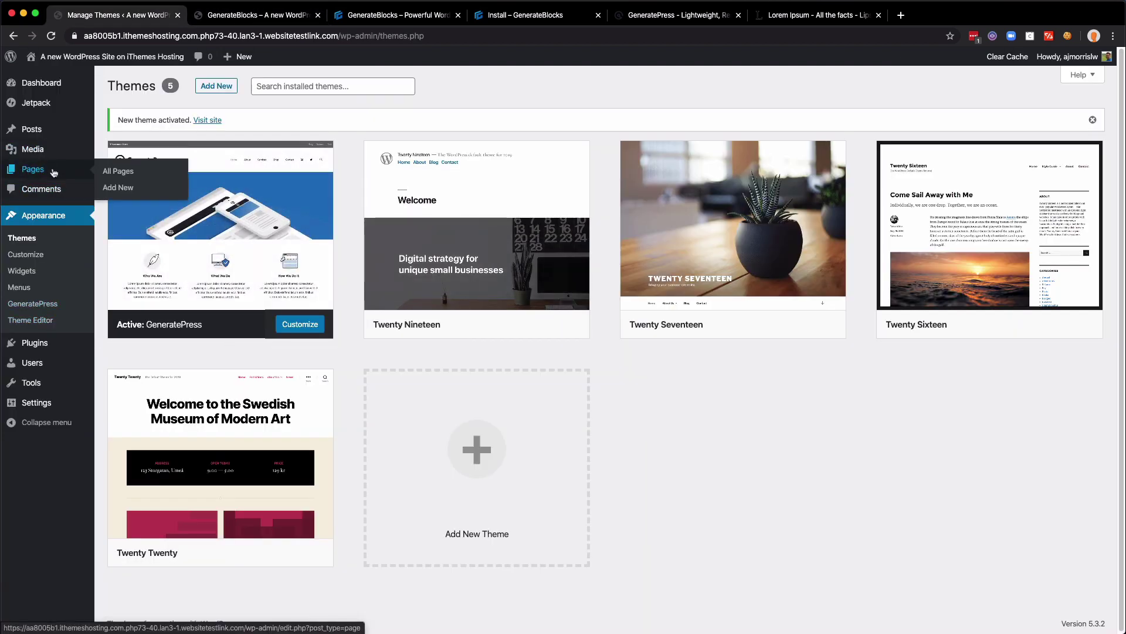
click(129, 171)
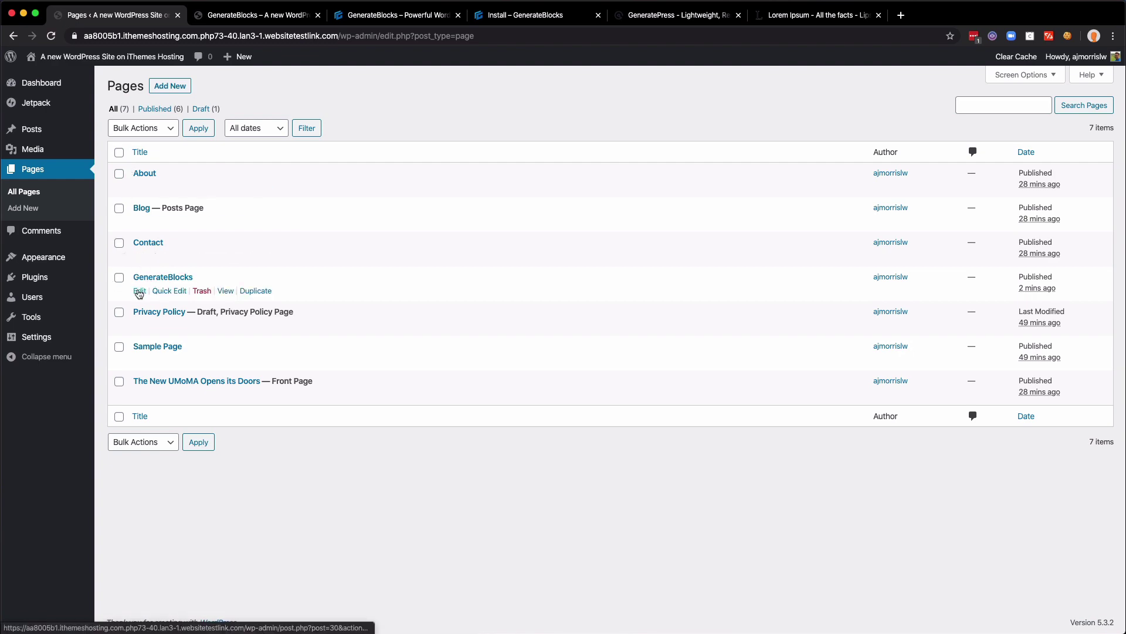
click(140, 291)
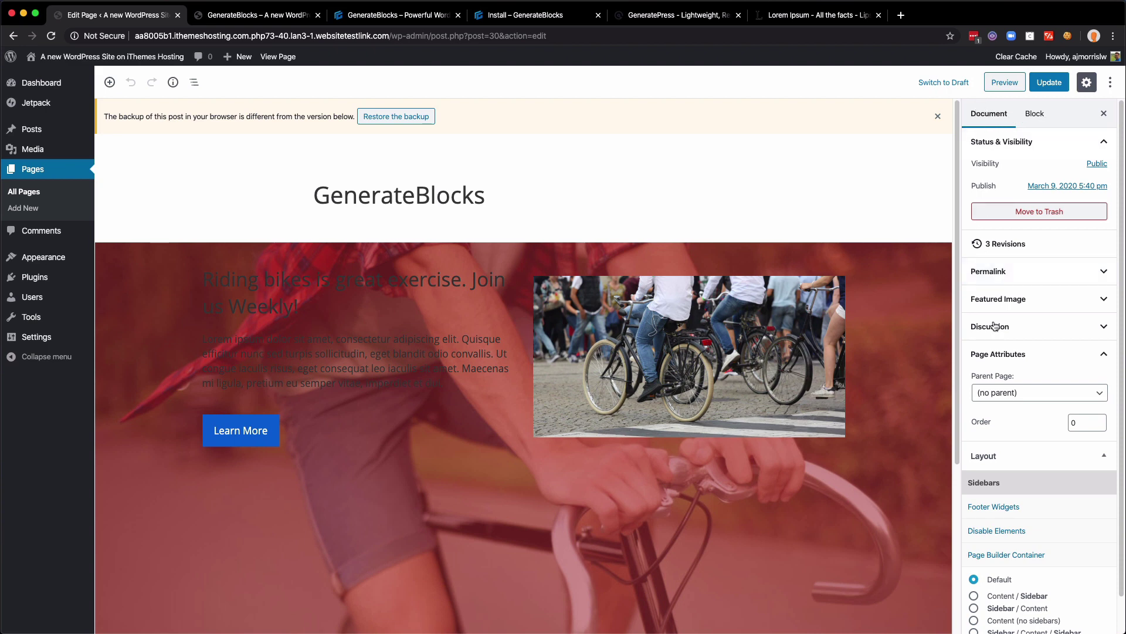
scroll(1013, 447, down, 1)
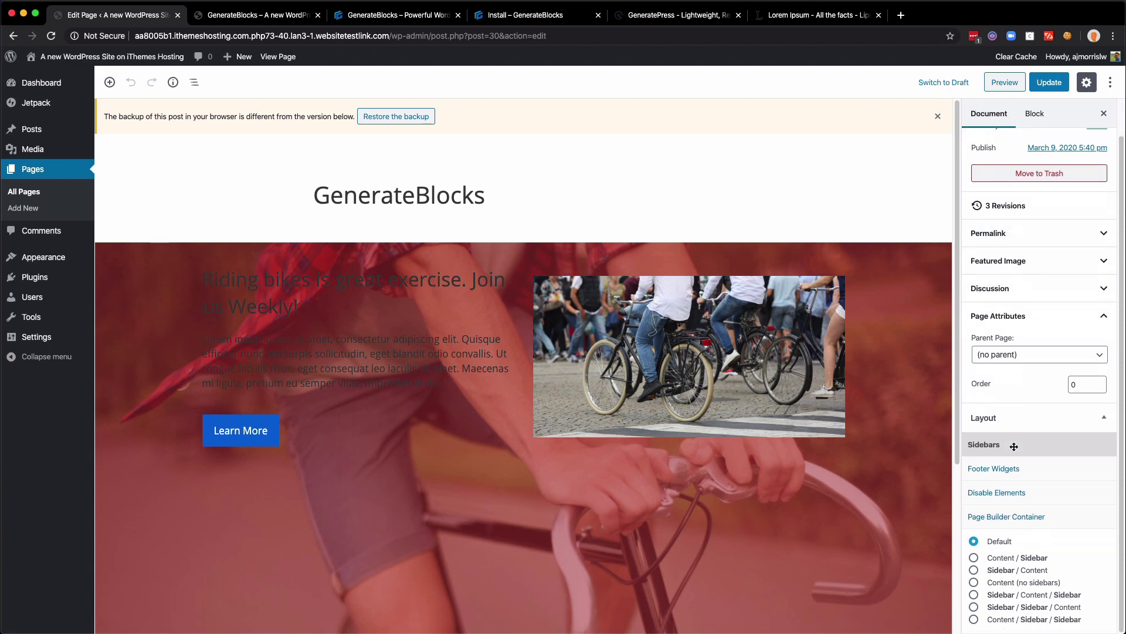
click(1018, 515)
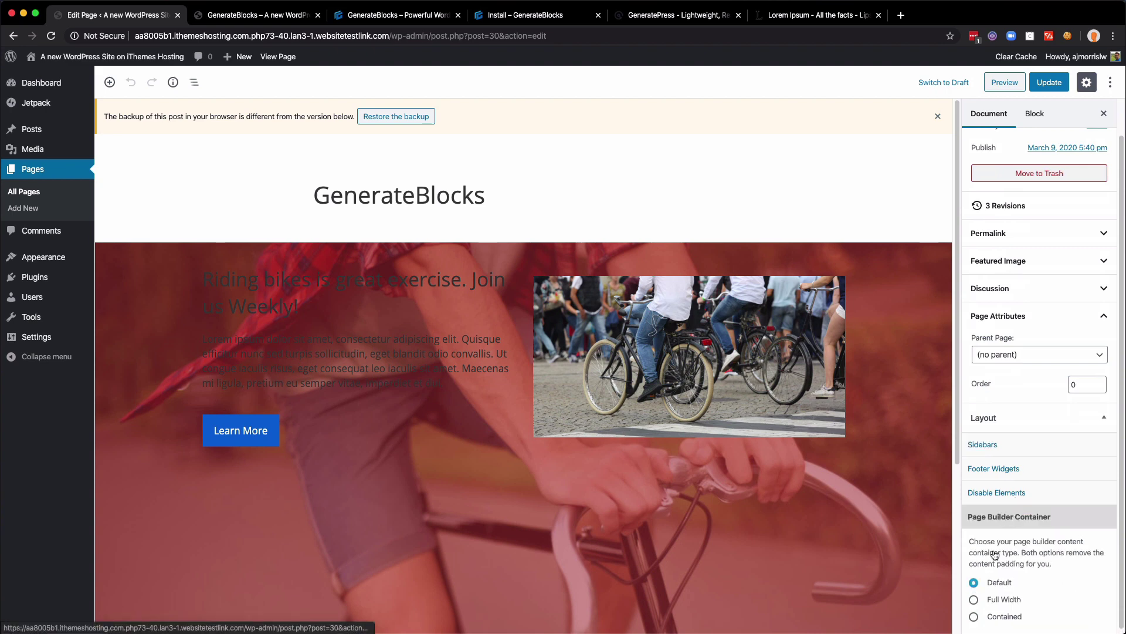
click(994, 601)
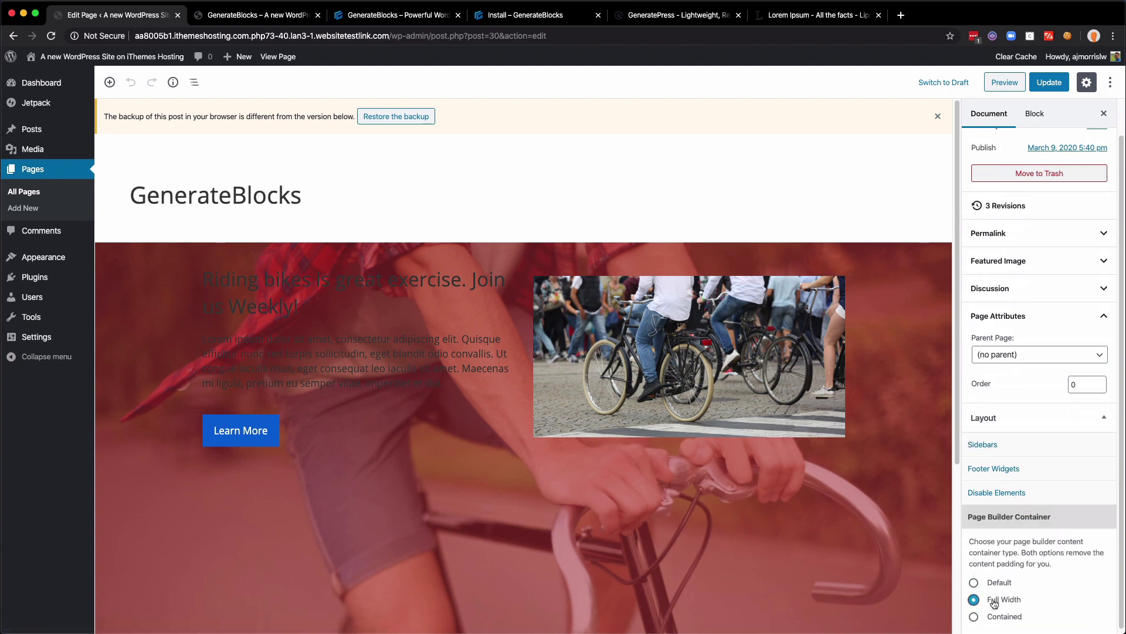
click(996, 444)
click(1006, 582)
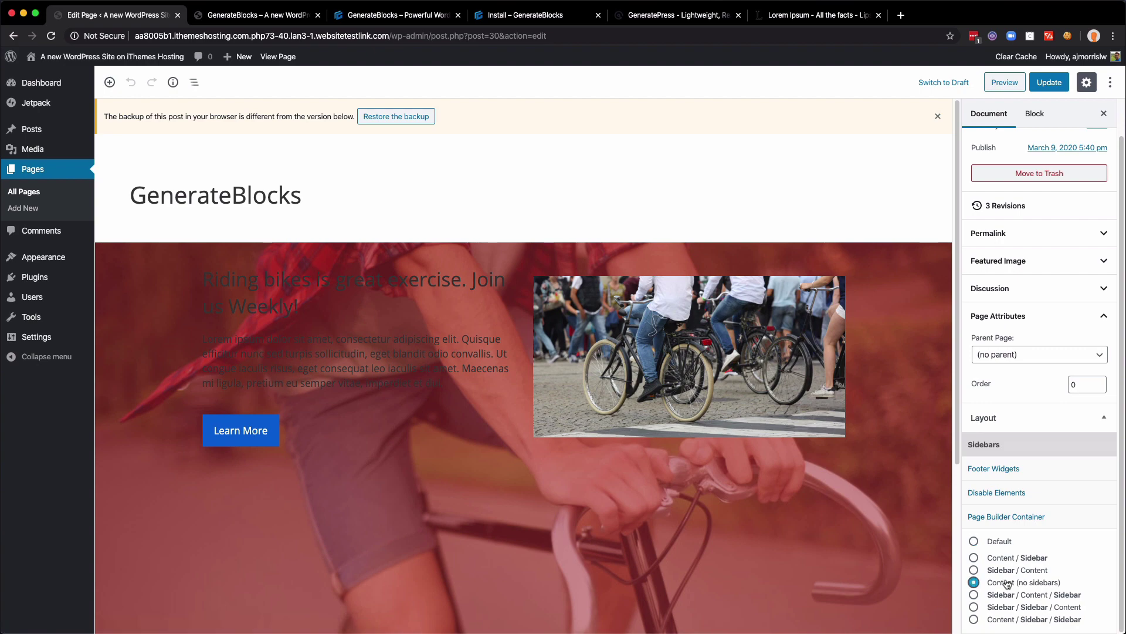
click(1044, 88)
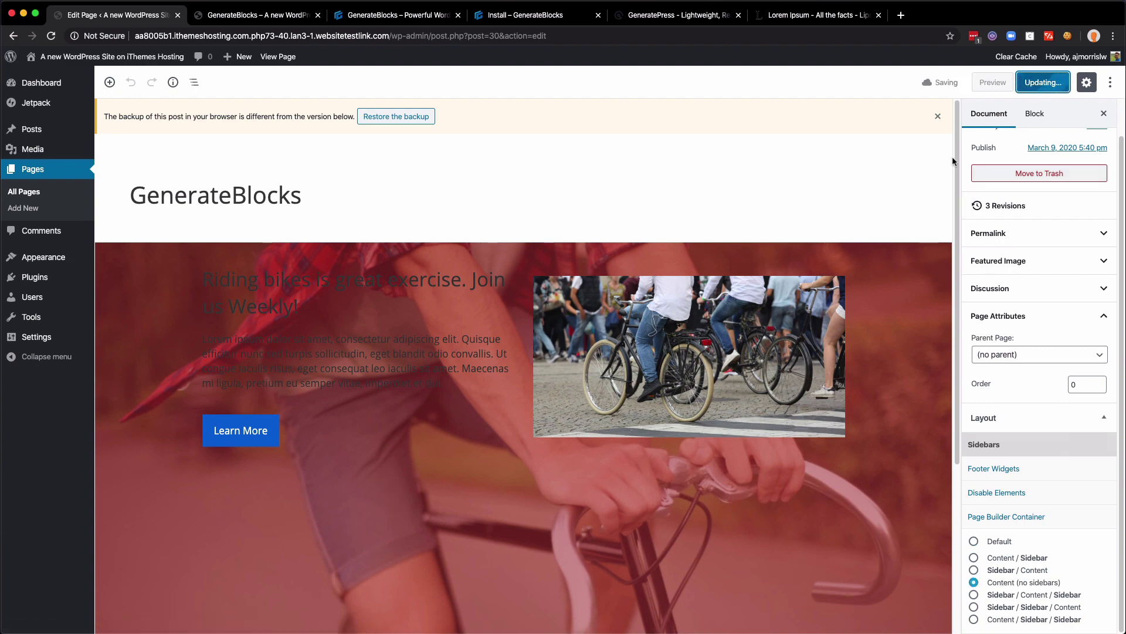
Examine the live GenerateBlocks page for the container's width, the text placement inside it and the page title's alignment
key(ctrl+Tab)
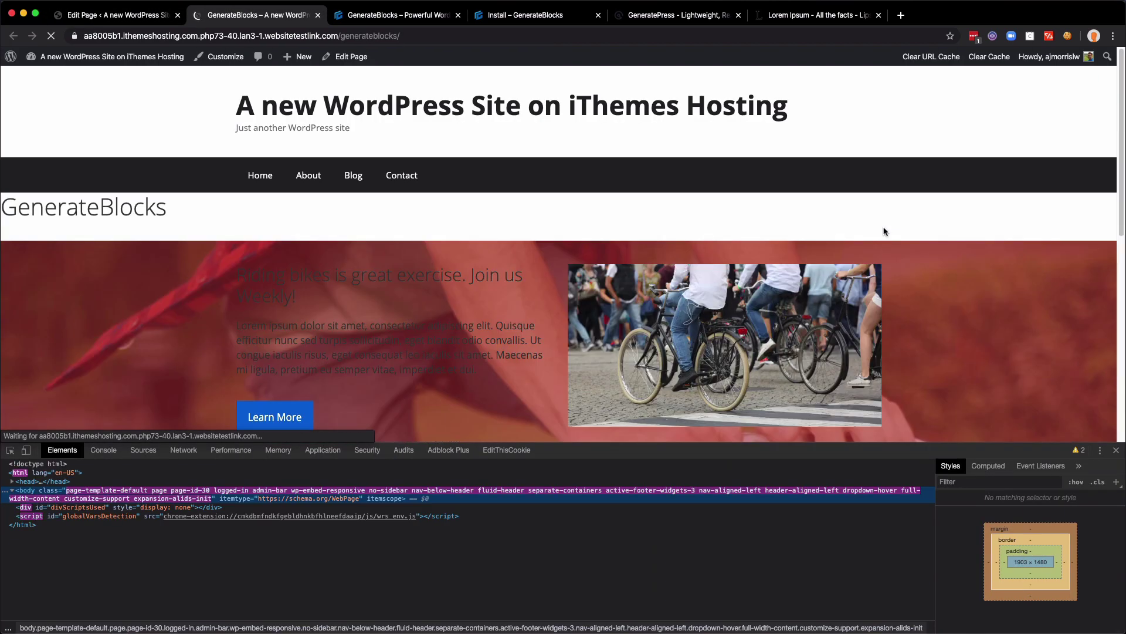
scroll(971, 239, down, 2)
scroll(971, 239, down, 5)
scroll(971, 240, up, 3)
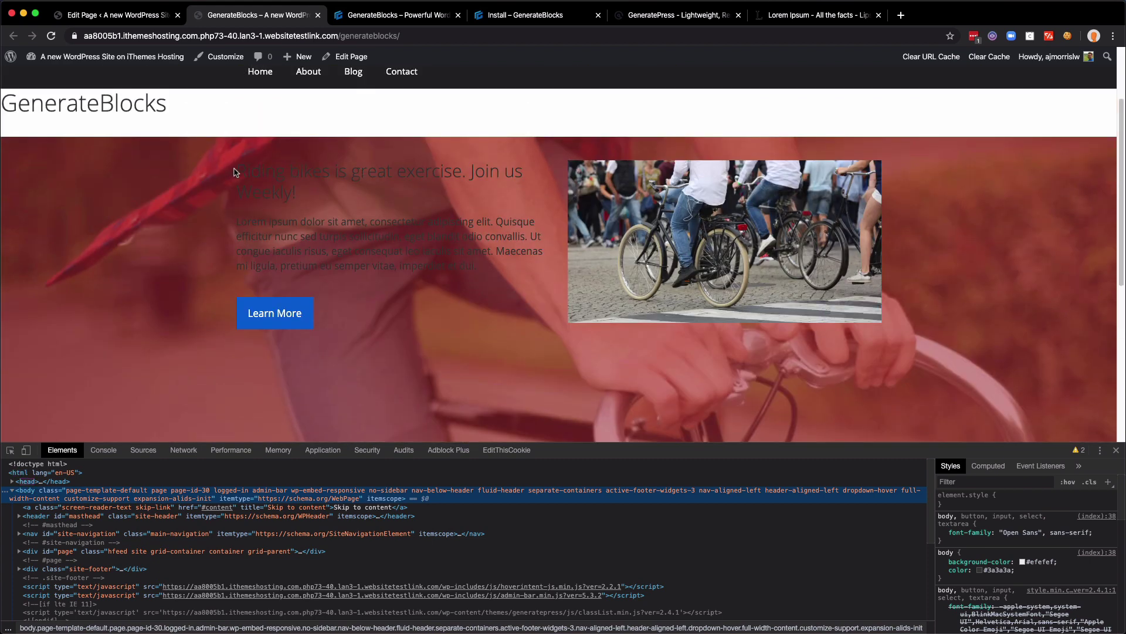
drag(238, 171, 486, 275)
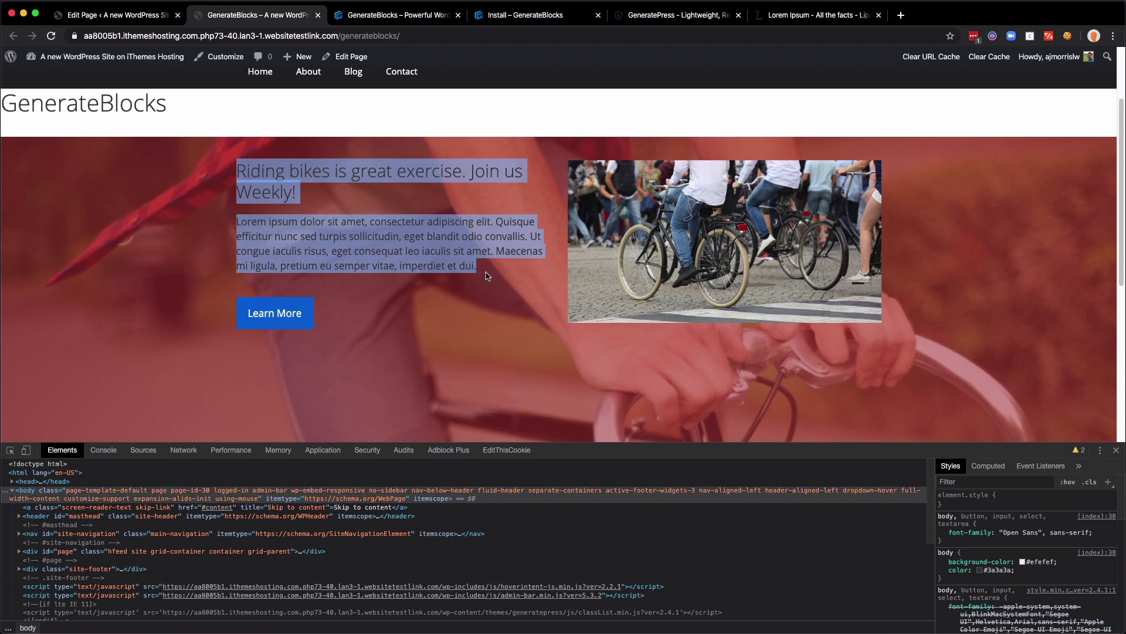
click(380, 200)
scroll(380, 200, up, 2)
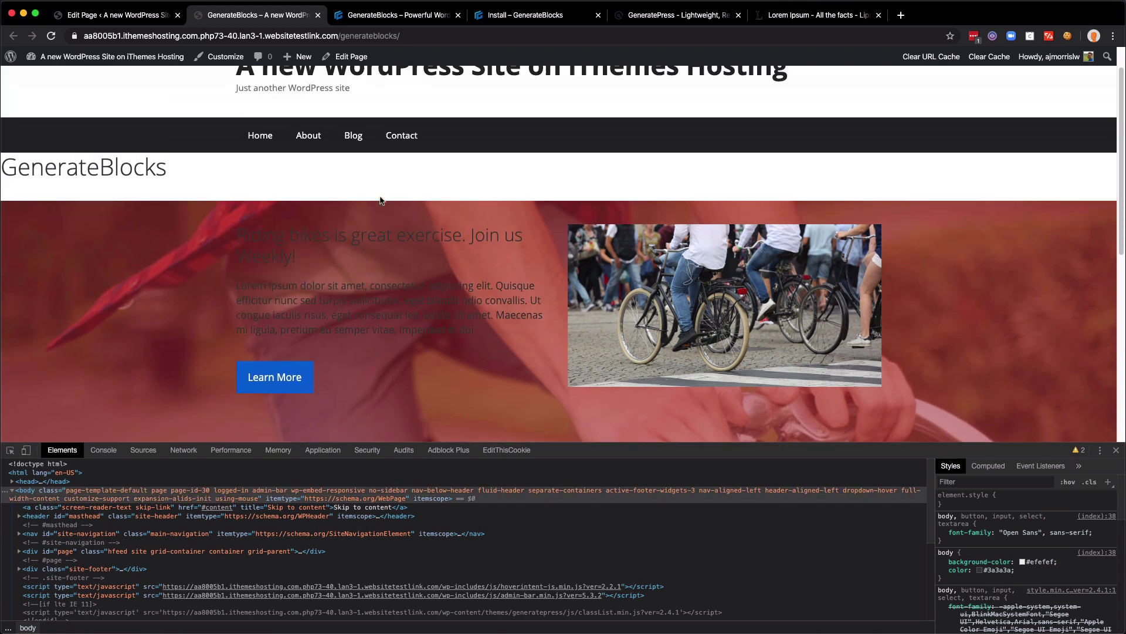
drag(57, 167, 187, 167)
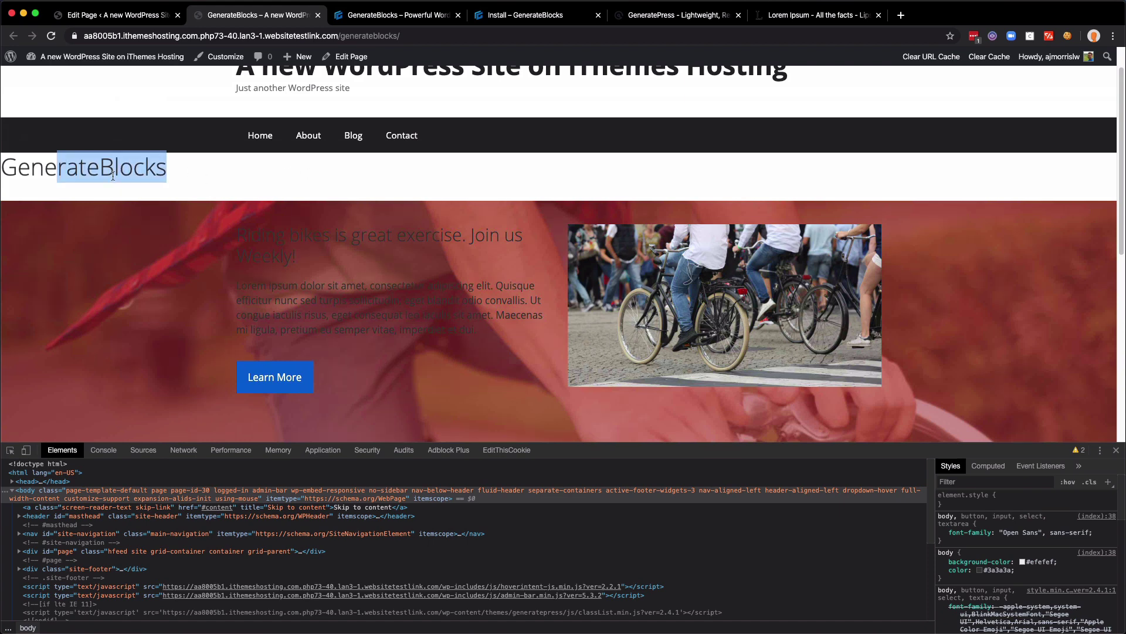
click(246, 167)
Hide the GenerateBlocks page's title in the editor, update the page and check its reloaded live version
click(128, 18)
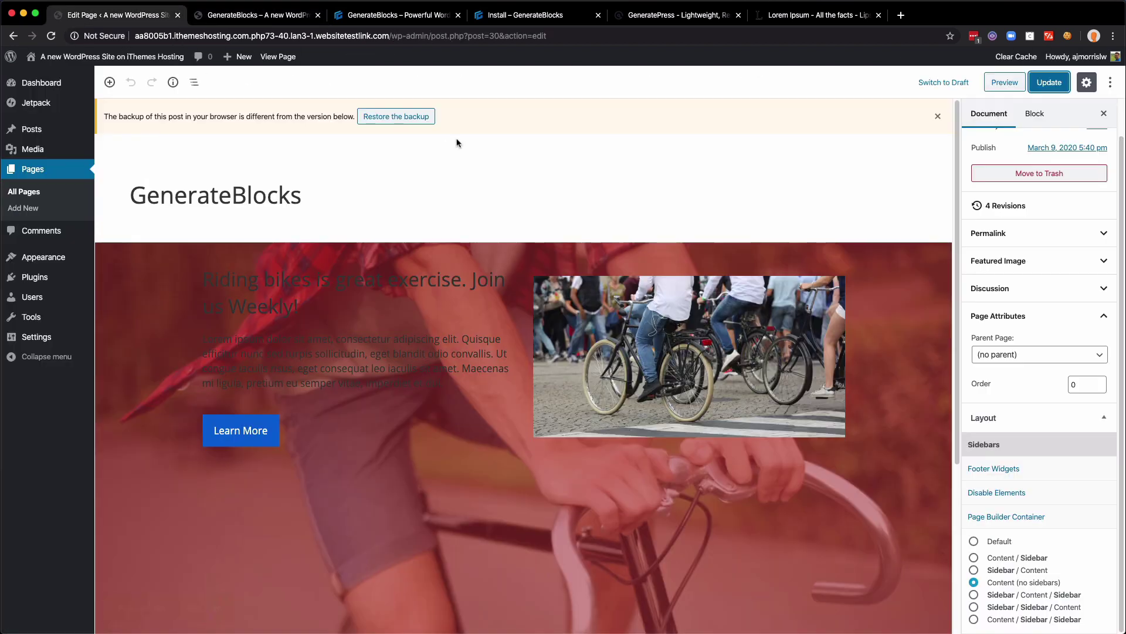
click(426, 168)
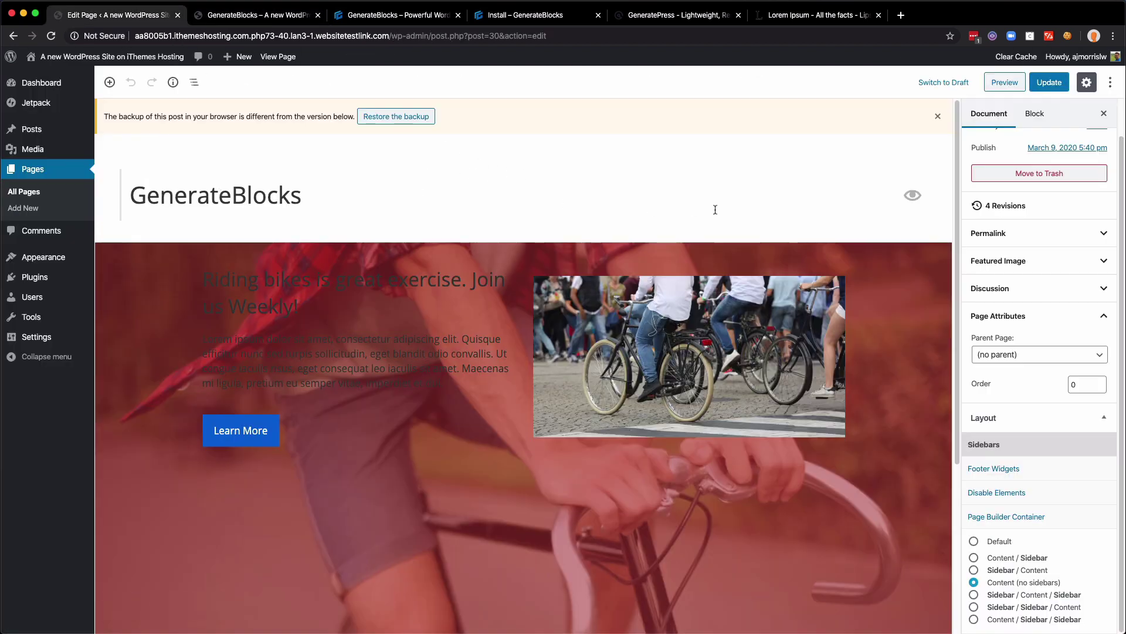
click(911, 196)
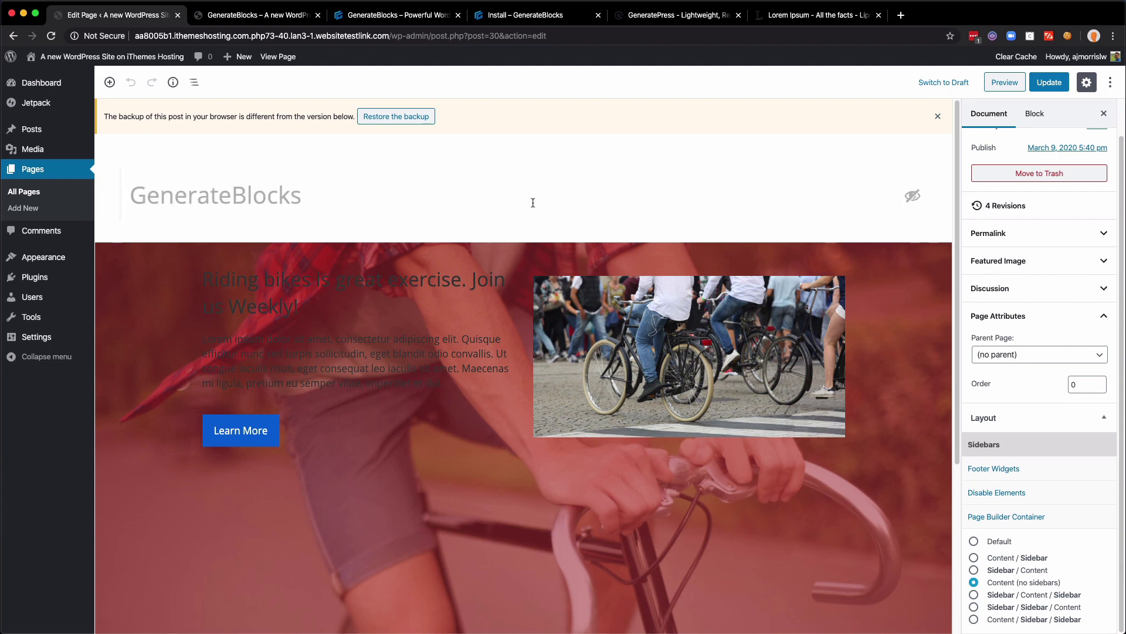
click(1049, 83)
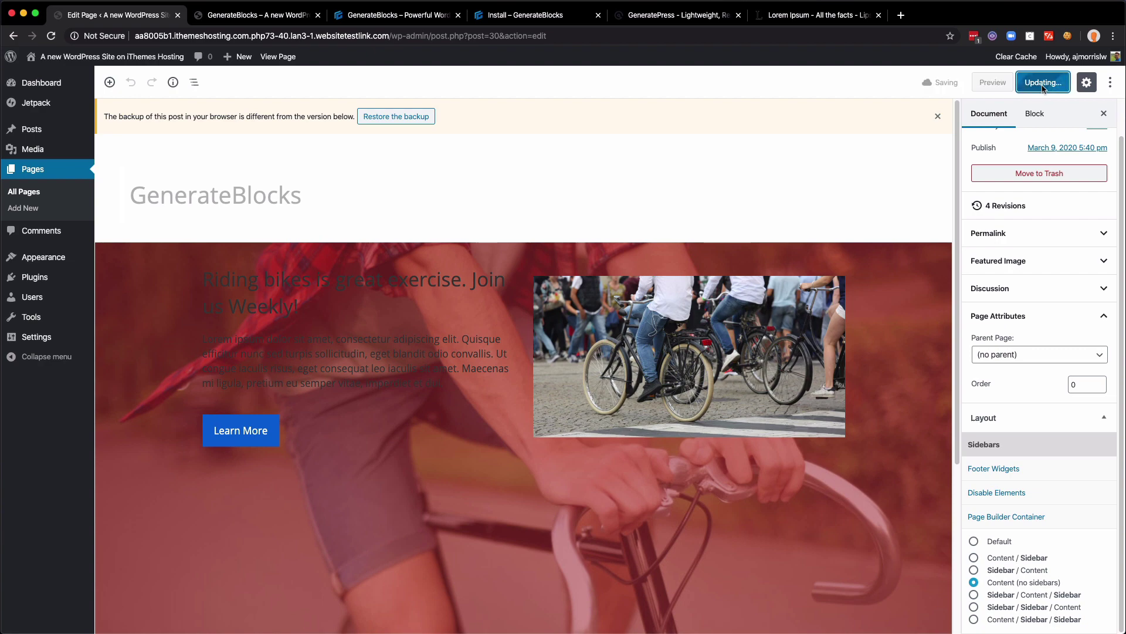
key(ctrl+Tab)
key(super+r)
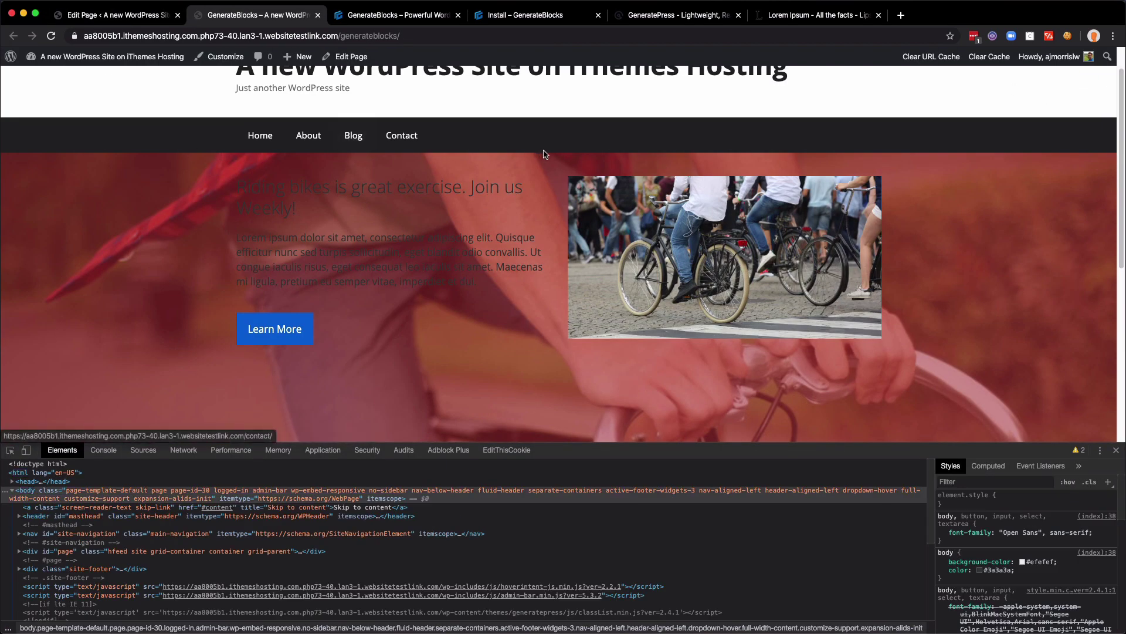
scroll(543, 173, down, 10)
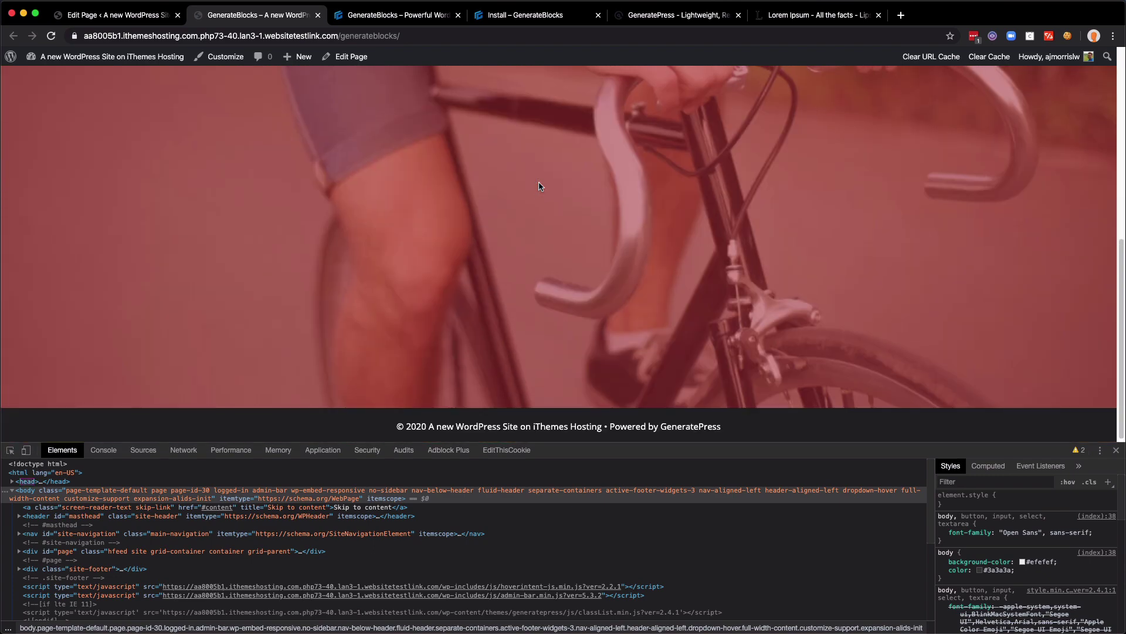
scroll(541, 186, up, 9)
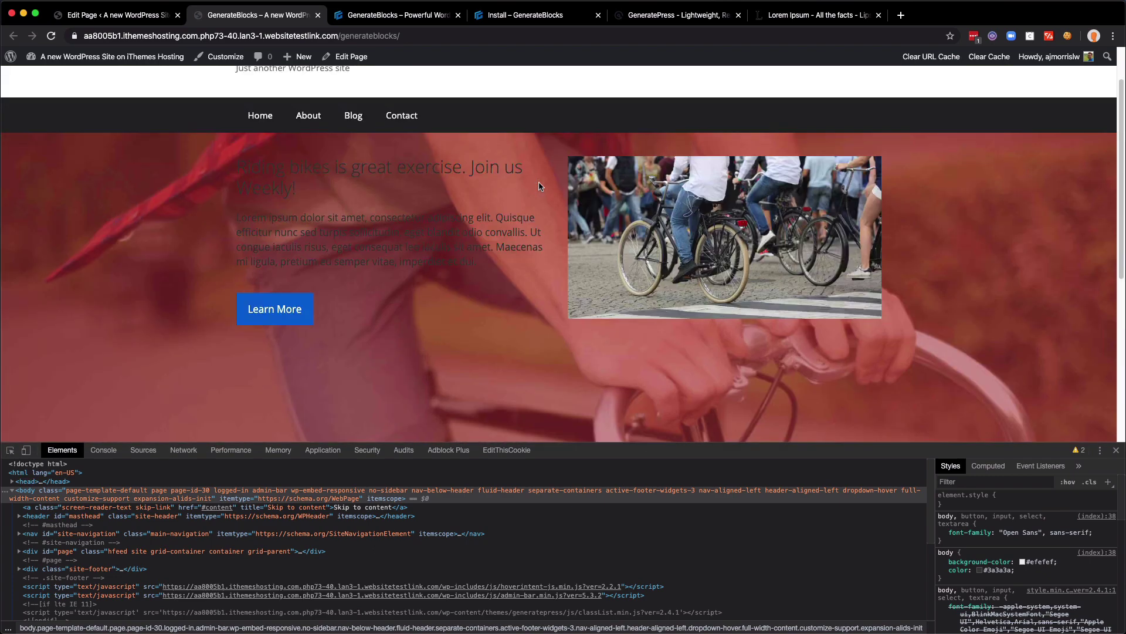
Save the outer Container block as a reusable block named "Hero Block" and update the GenerateBlocks page
key(super+alt+Left)
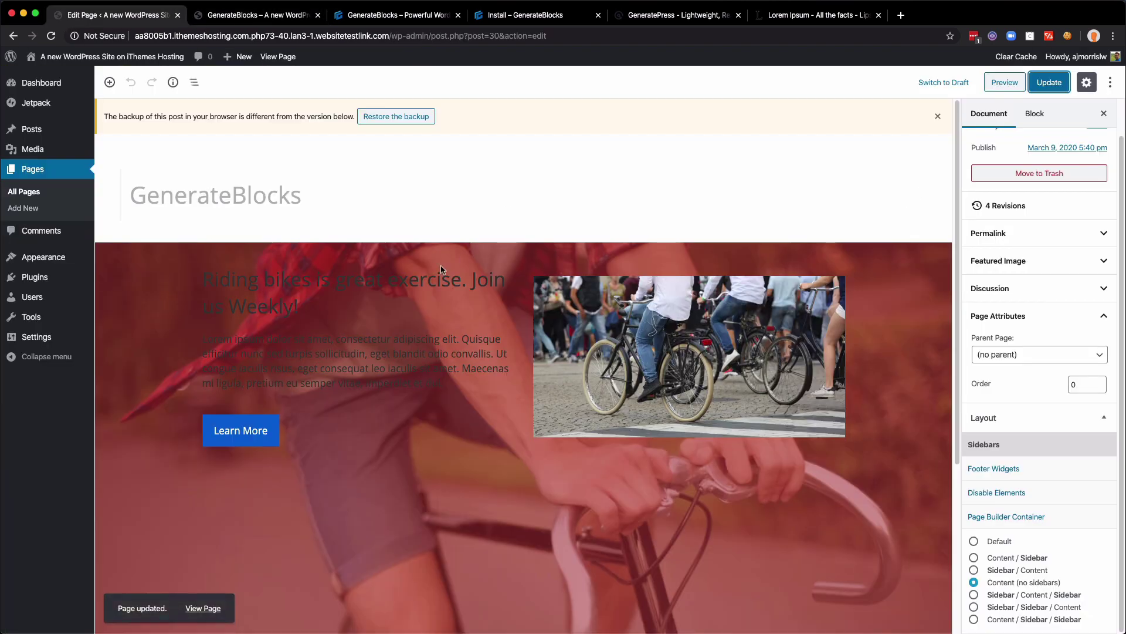
click(110, 251)
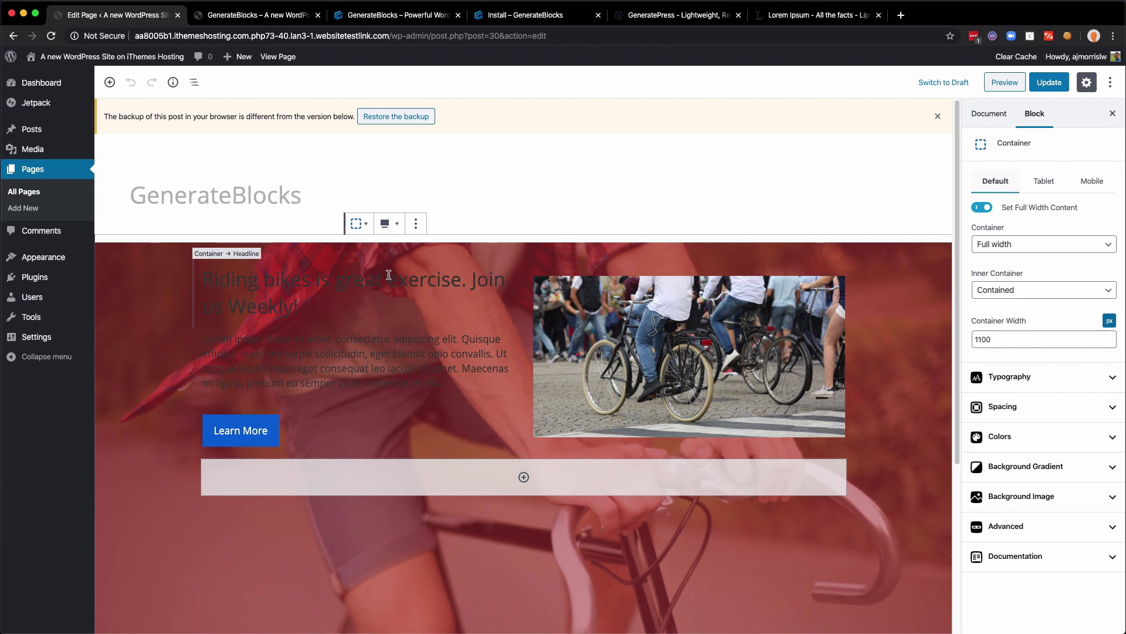
click(417, 224)
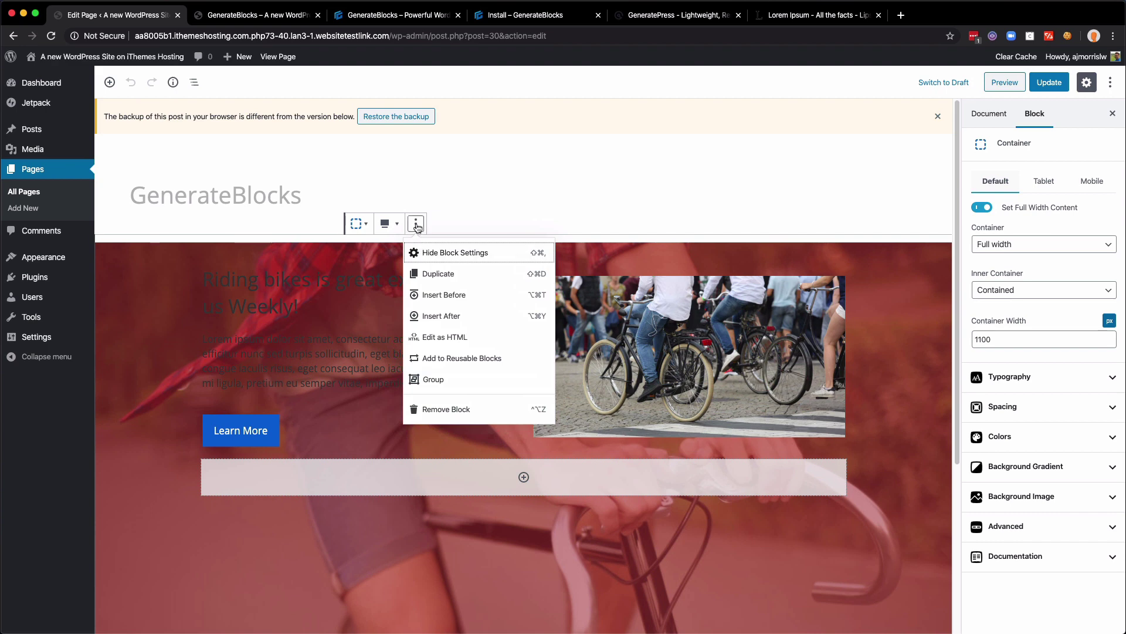
click(443, 359)
text(Hel)
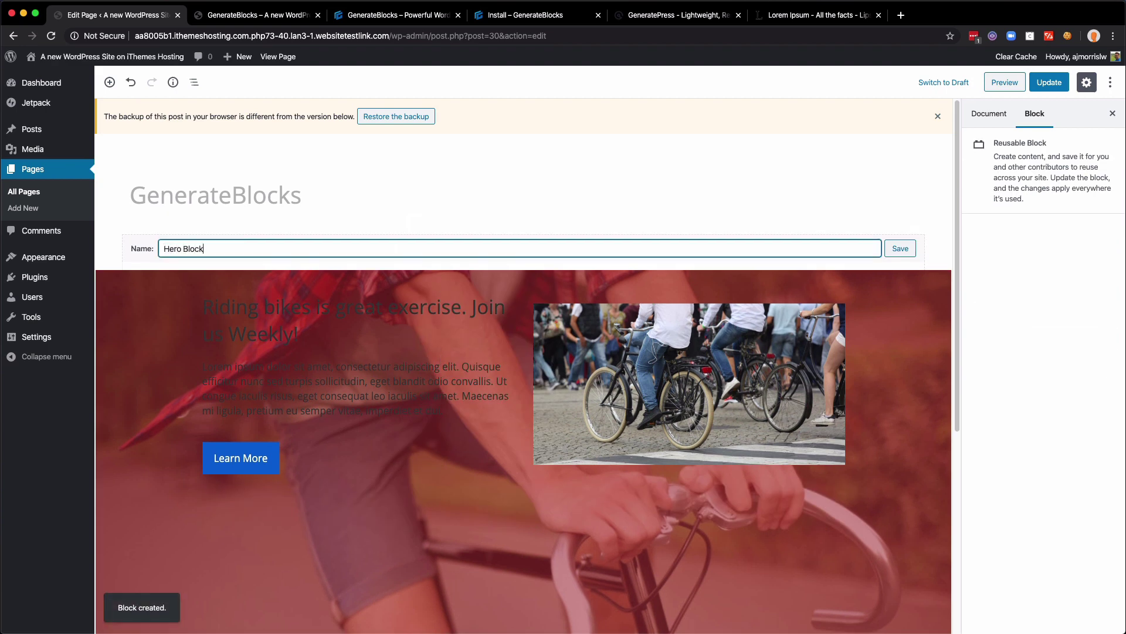
click(900, 246)
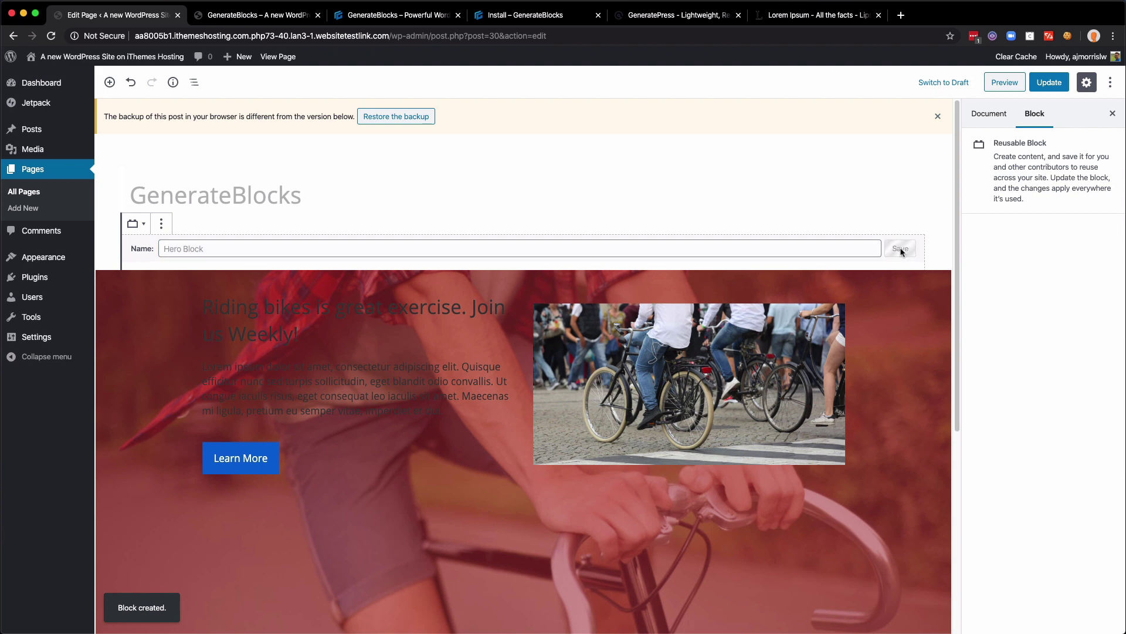
click(1049, 82)
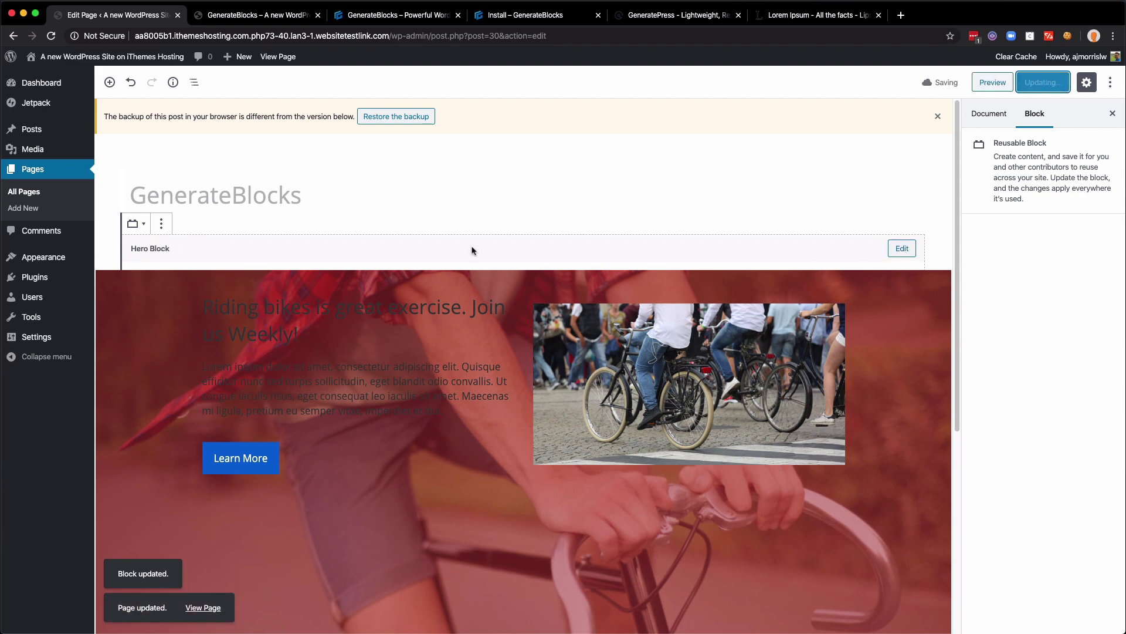
Create a new page titled "Testing GeneratePress/Blocks" and hide its title
click(13, 210)
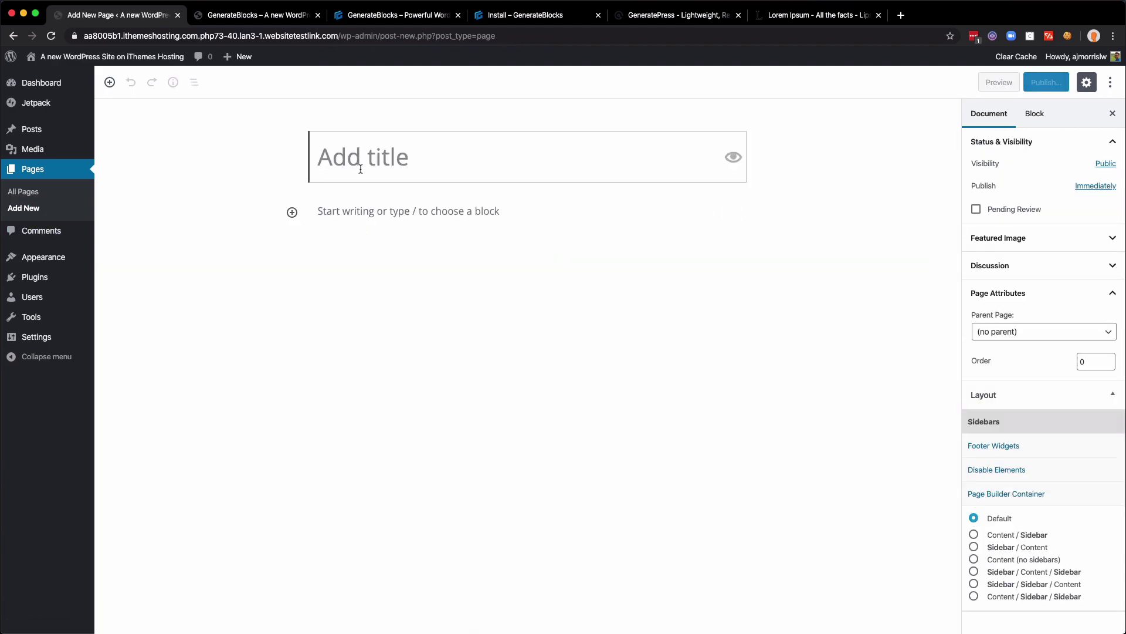
text(Testing Gener)
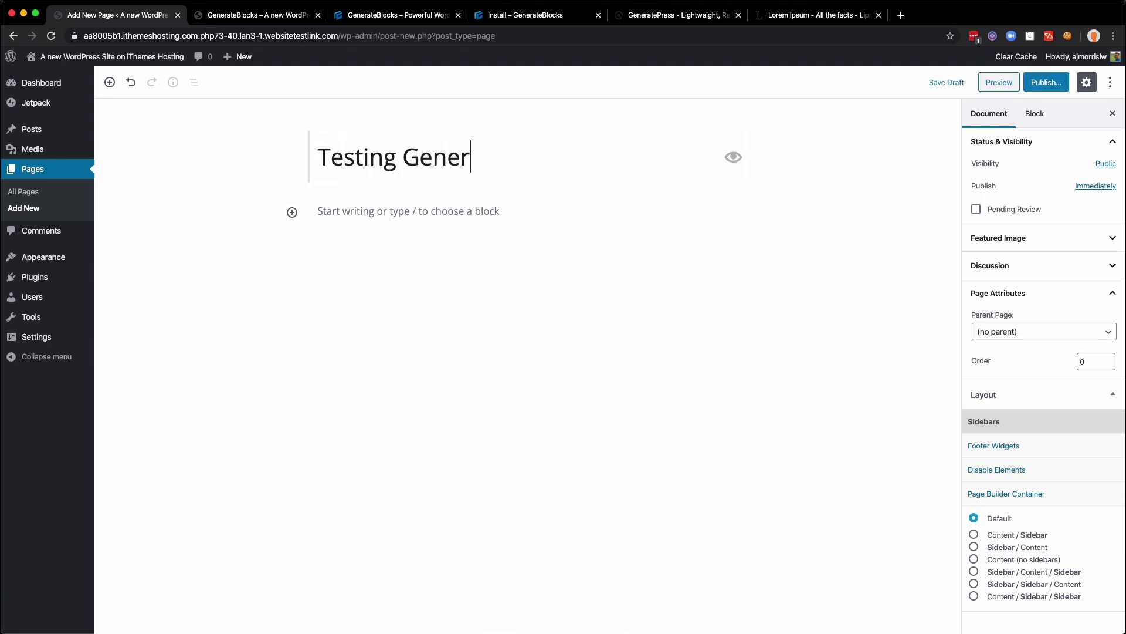
text(atePress/Blocks)
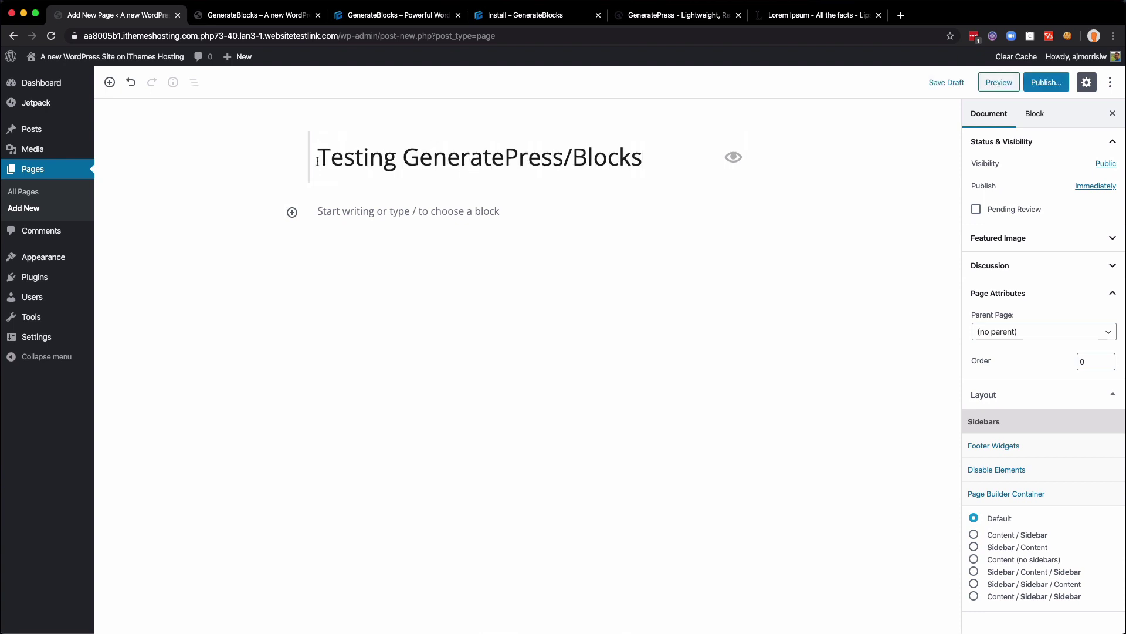
click(733, 156)
Insert the reusable Hero Block into the new page's empty content area
click(292, 213)
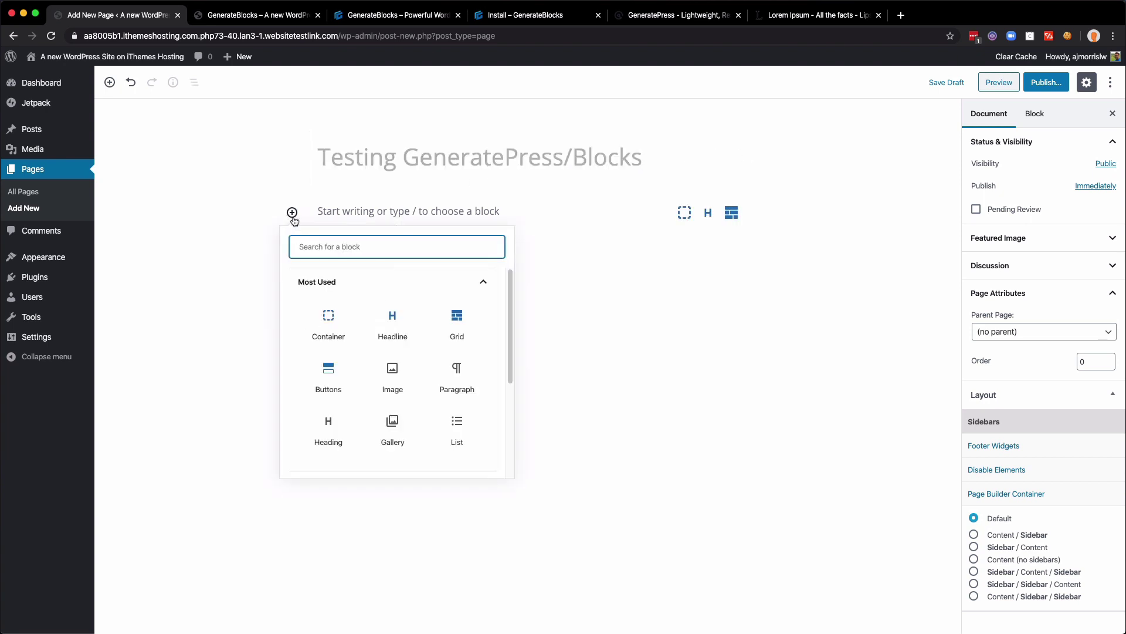
click(338, 281)
scroll(354, 349, down, 1)
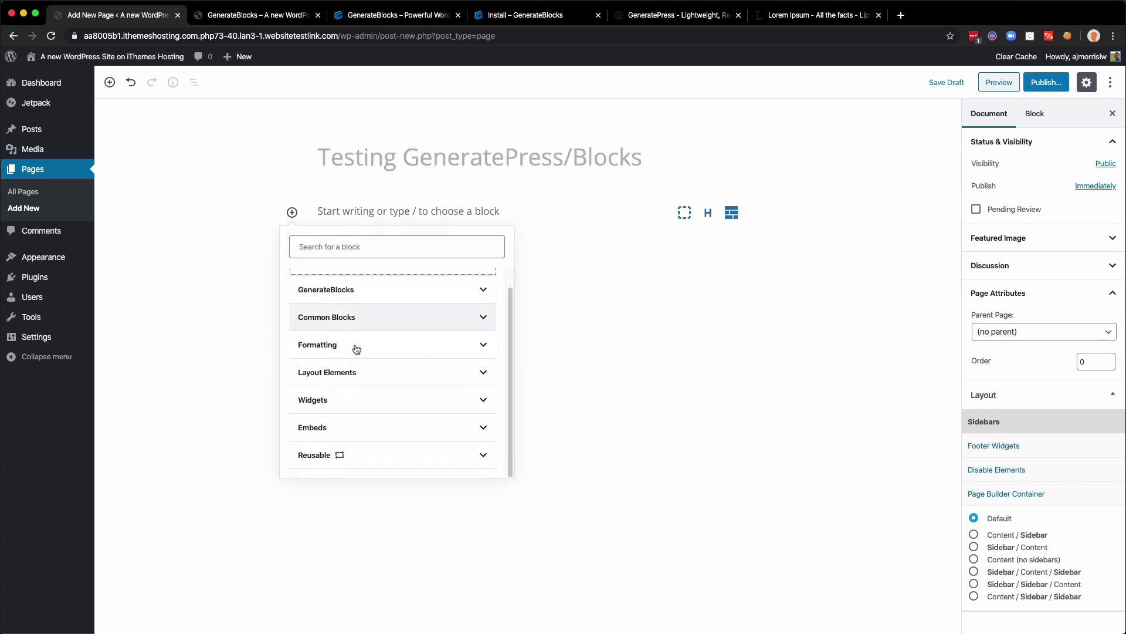
click(315, 455)
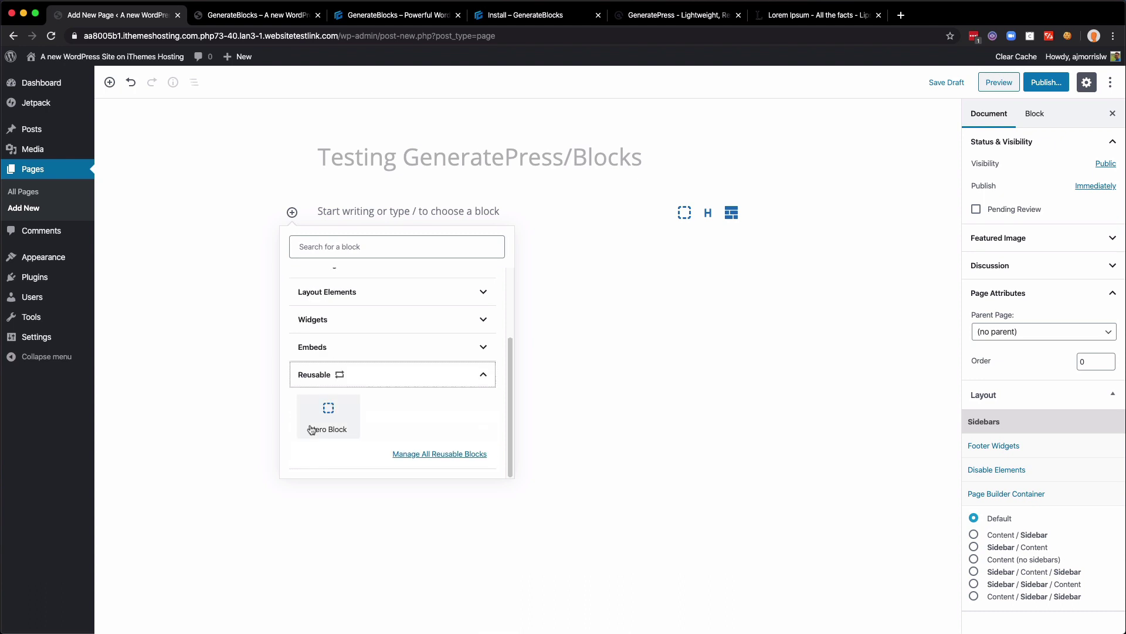
click(331, 418)
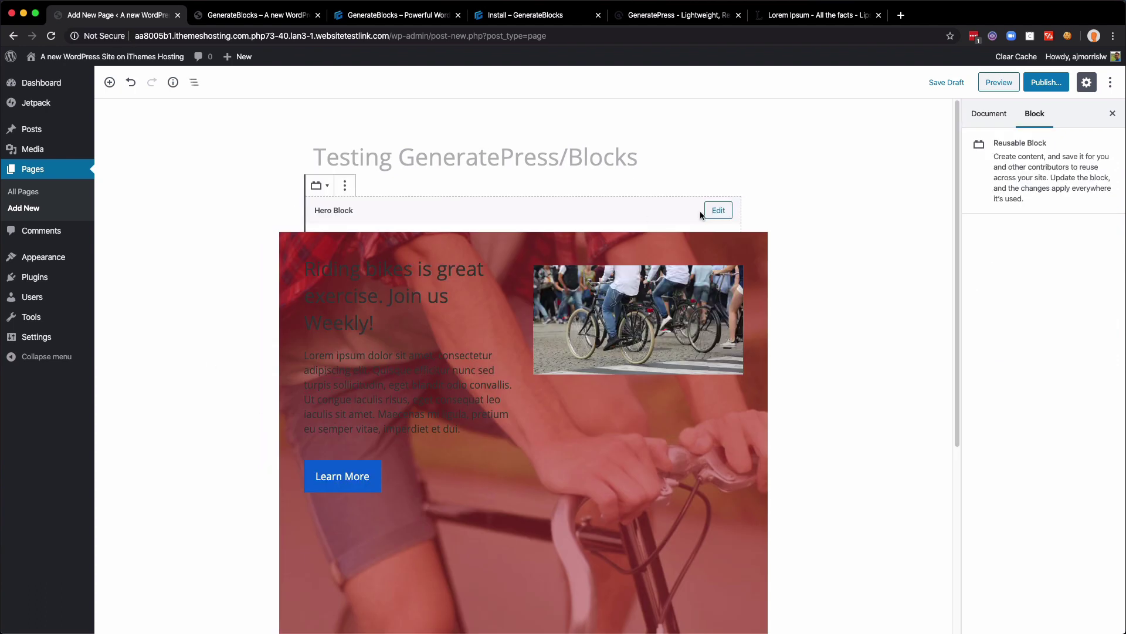
Convert the inserted reusable Hero Block on the new page to a regular block
click(719, 211)
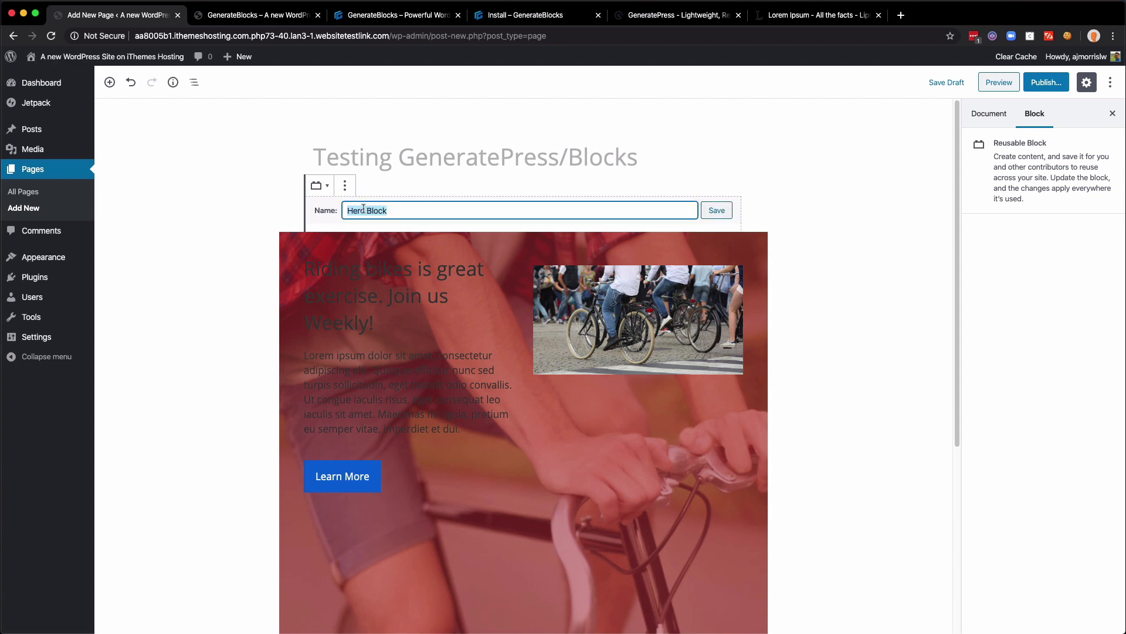
click(345, 189)
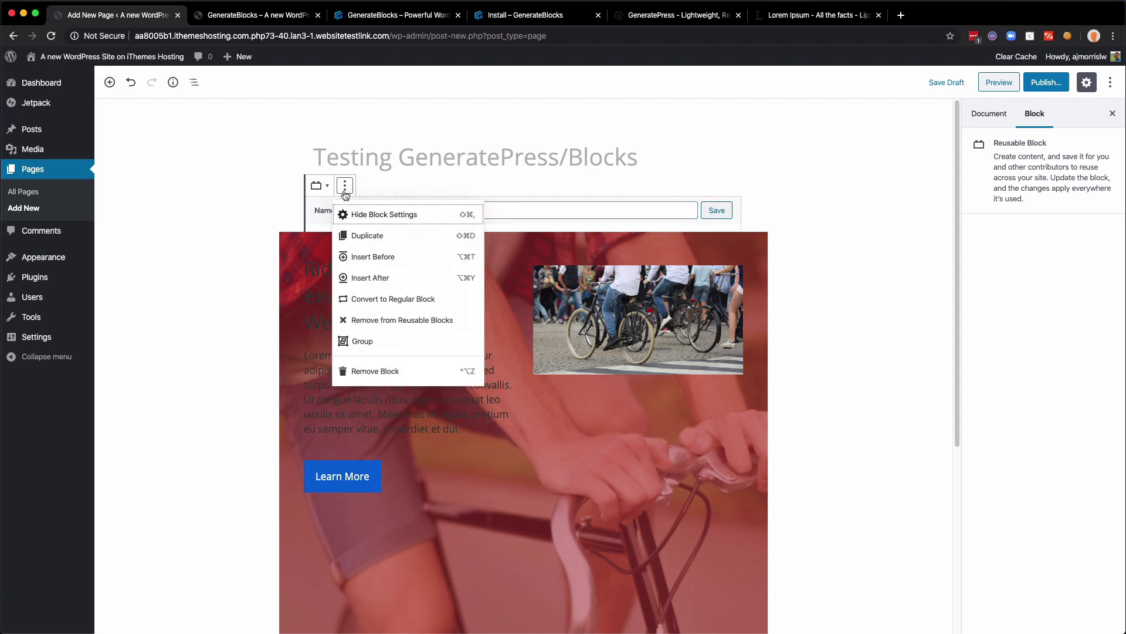
click(378, 302)
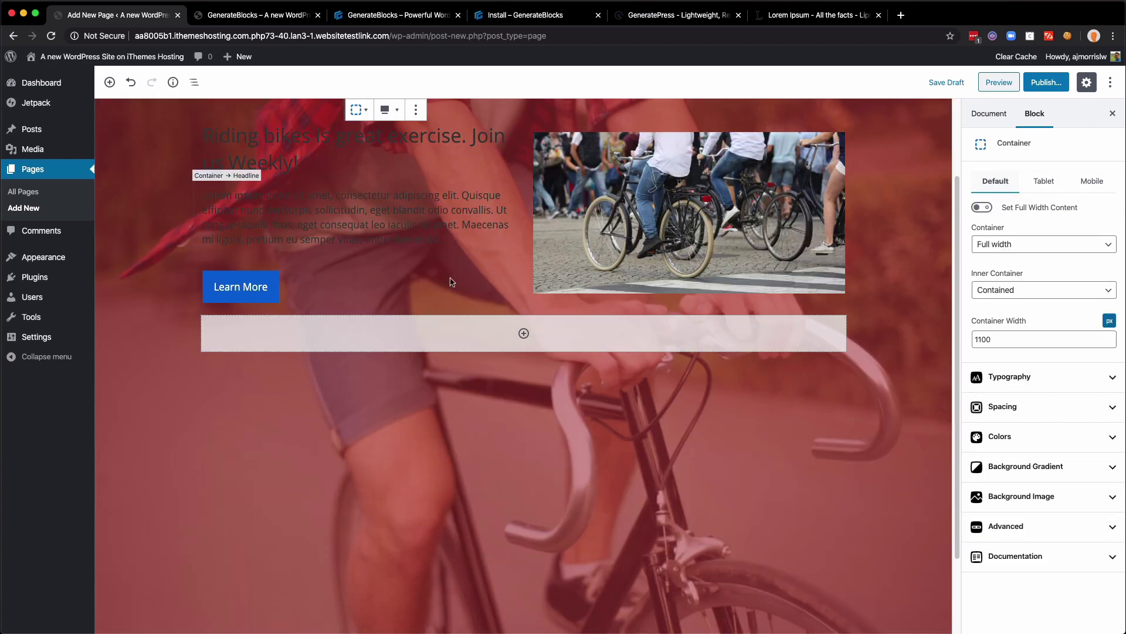
Replace the hero section's headline text with "Hero Headline"
scroll(459, 300, up, 2)
scroll(459, 300, up, 2)
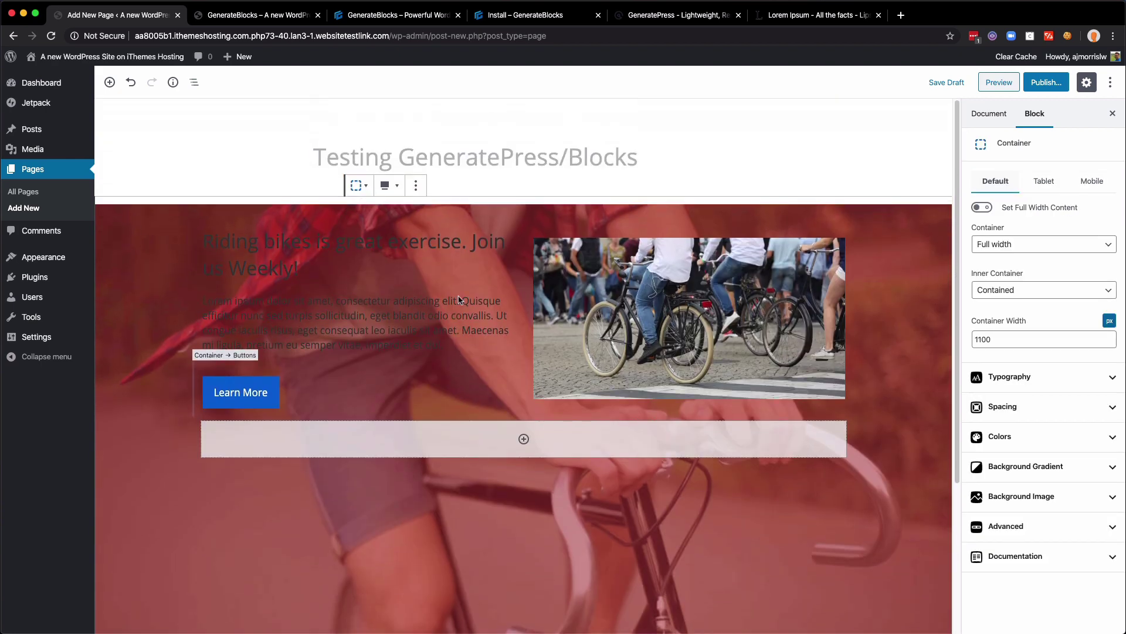
triple_click(337, 247)
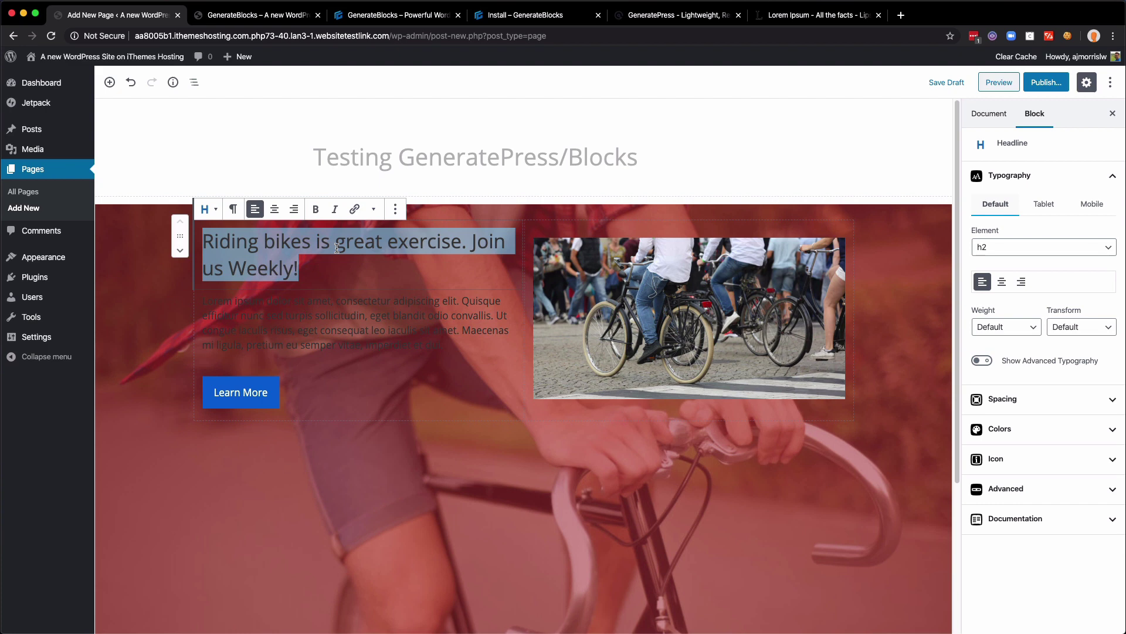
text(Hero Headline)
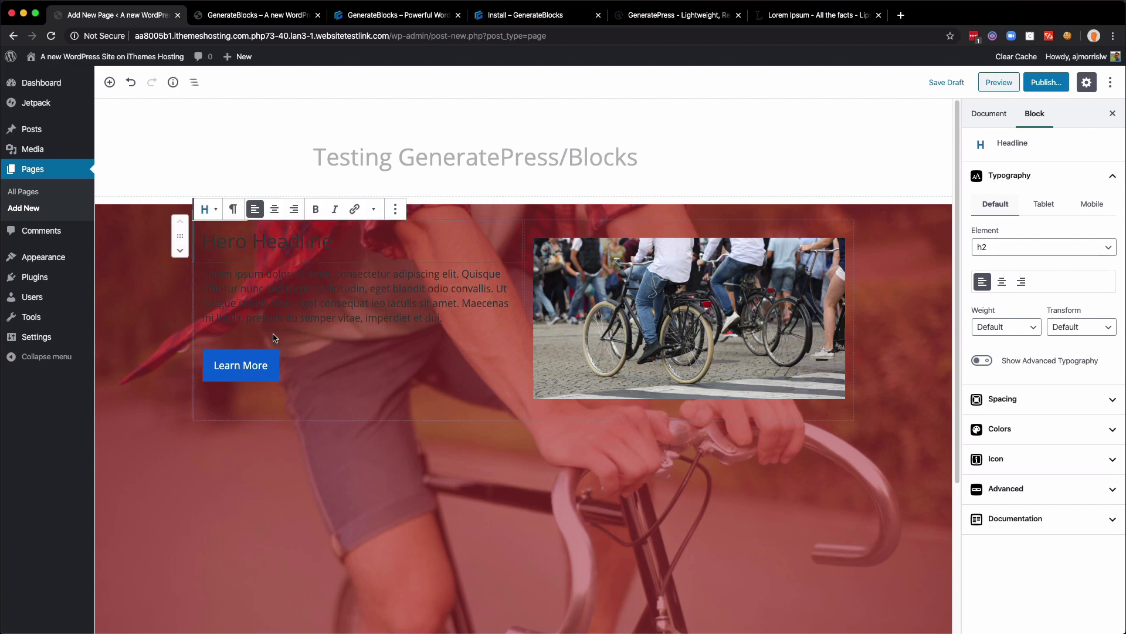
Set the hero headline's text color to white (#ffffff)
key(super+a)
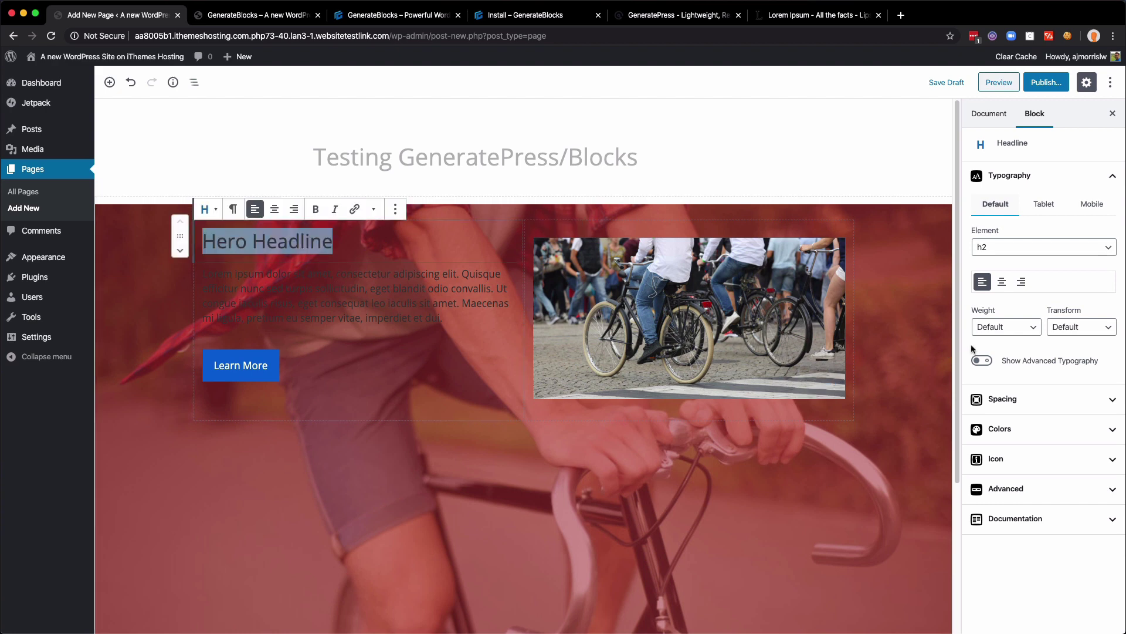
click(1007, 428)
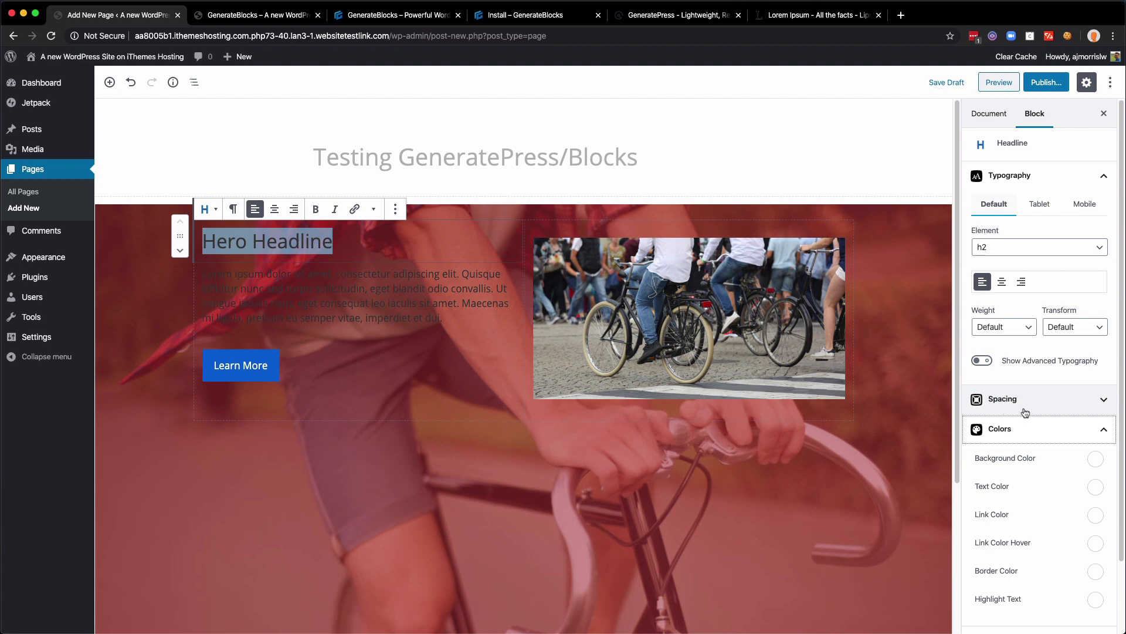
scroll(1007, 415, down, 2)
click(1095, 422)
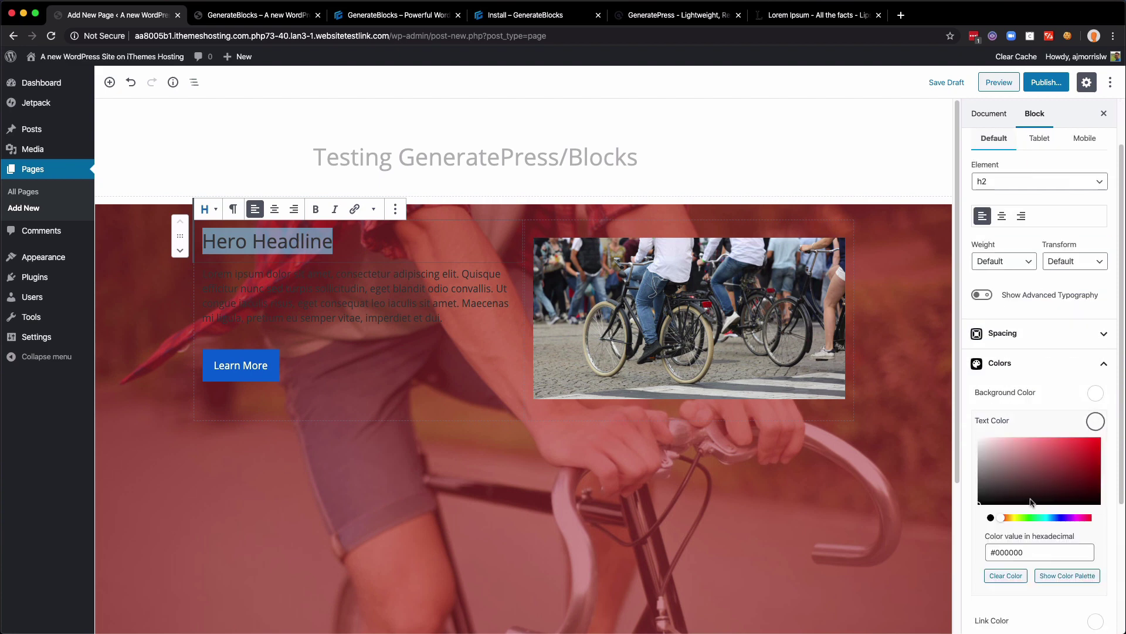
drag(980, 502, 962, 425)
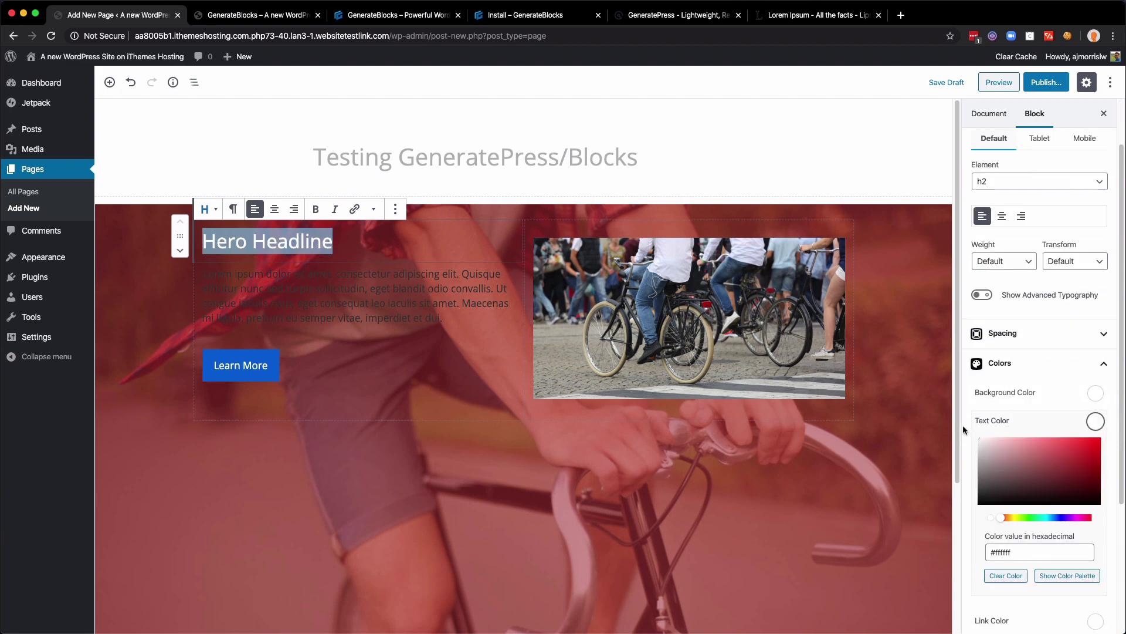
click(1095, 421)
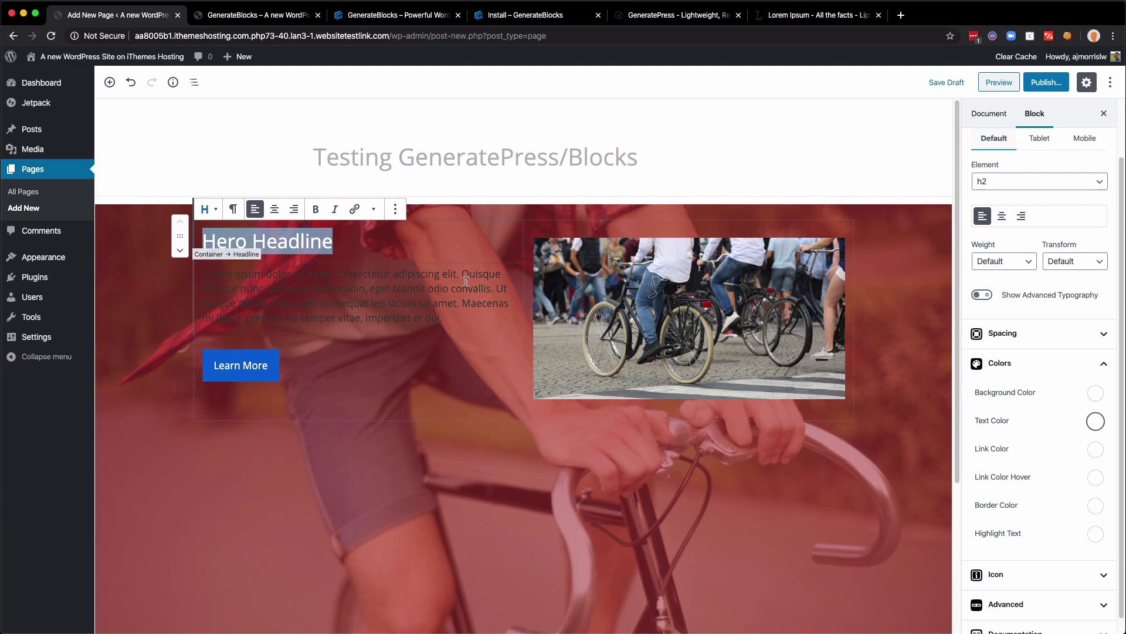
Set the outer hero Container block's text color to white (#ffffff)
triple_click(444, 284)
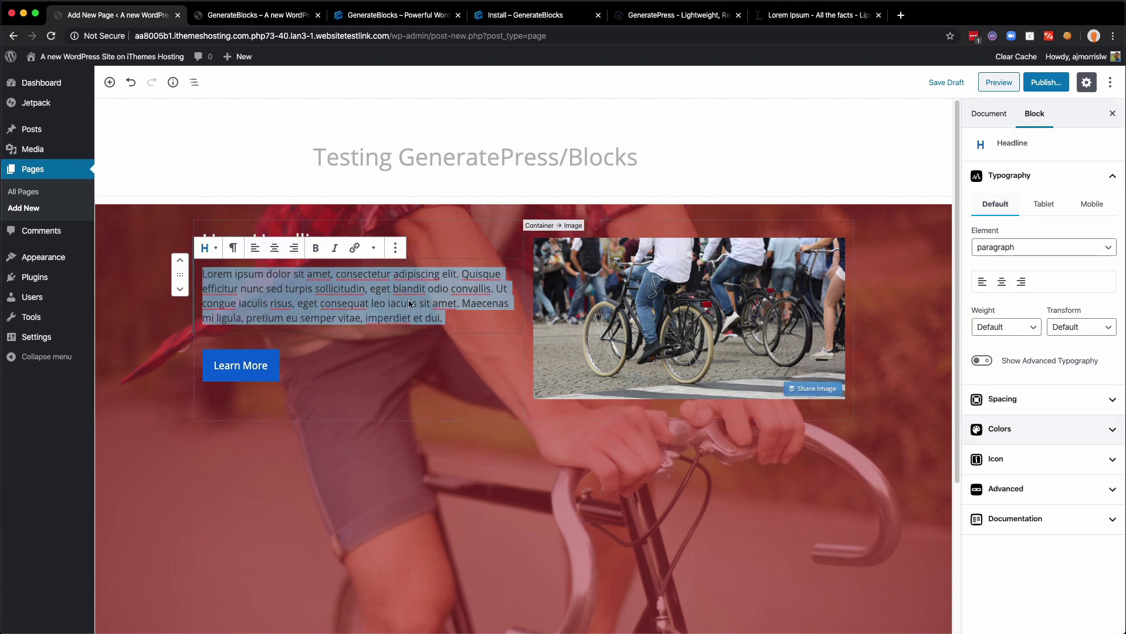
click(435, 242)
click(156, 236)
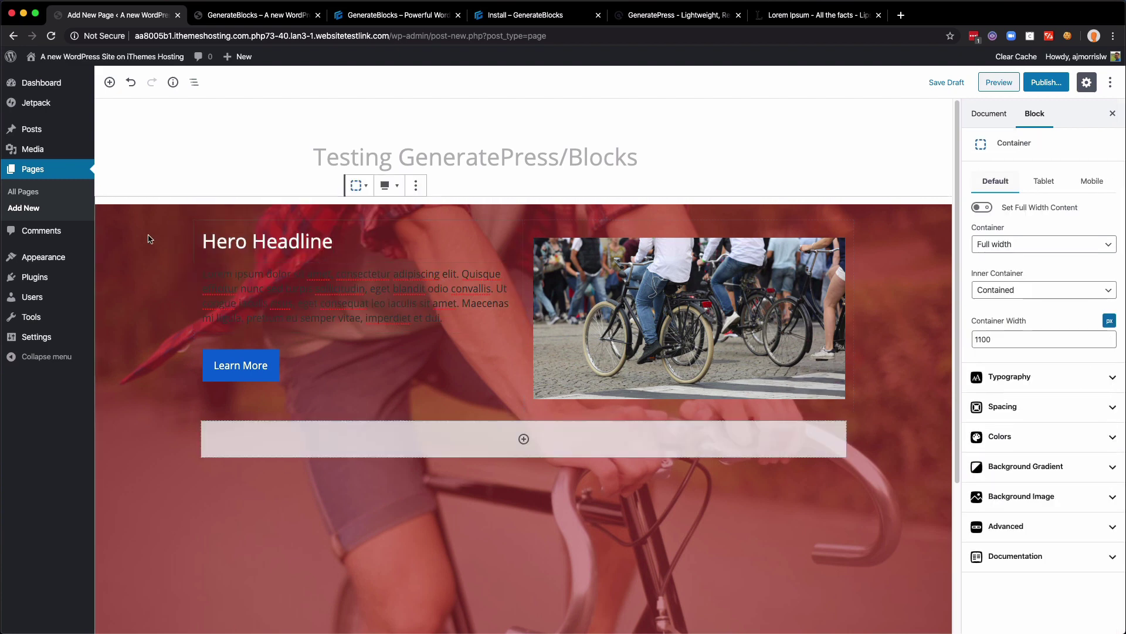
click(976, 435)
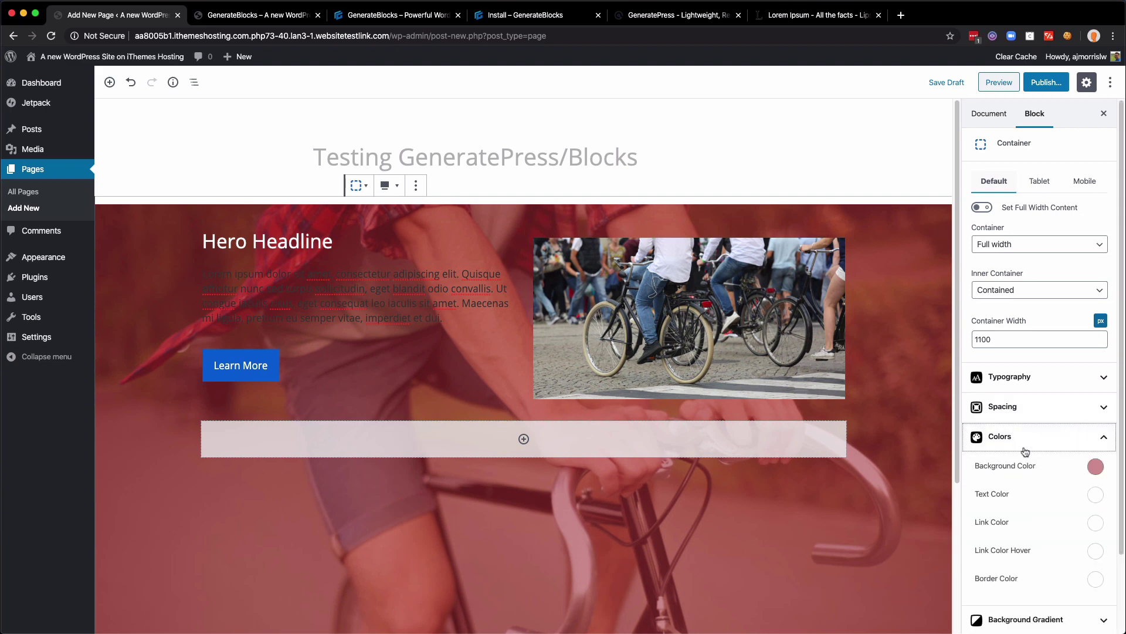
click(1095, 494)
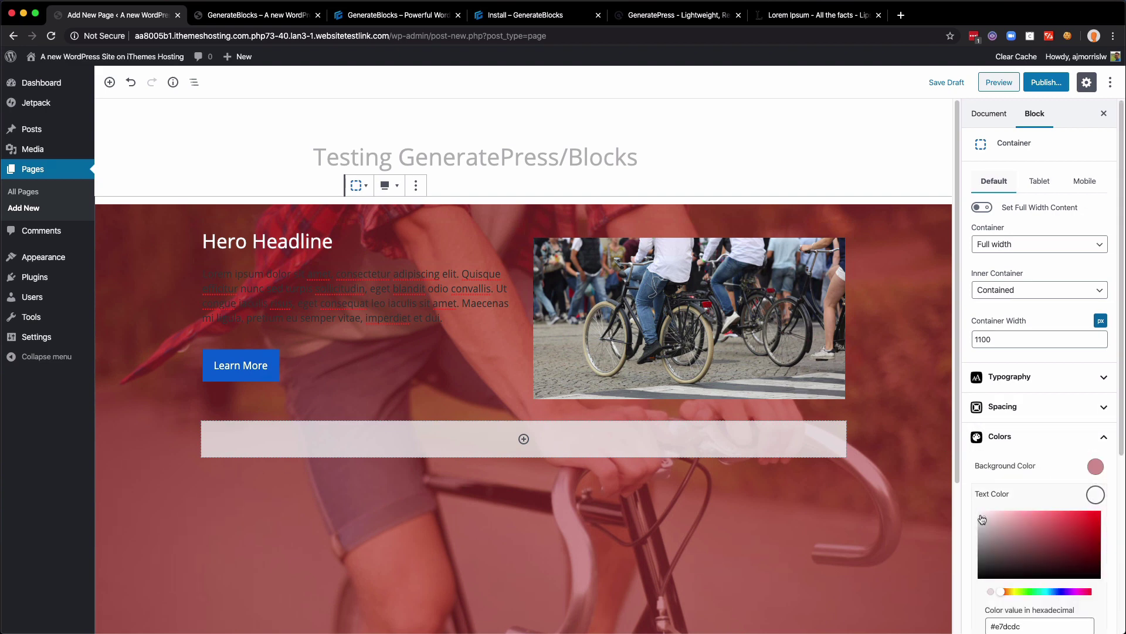
click(981, 516)
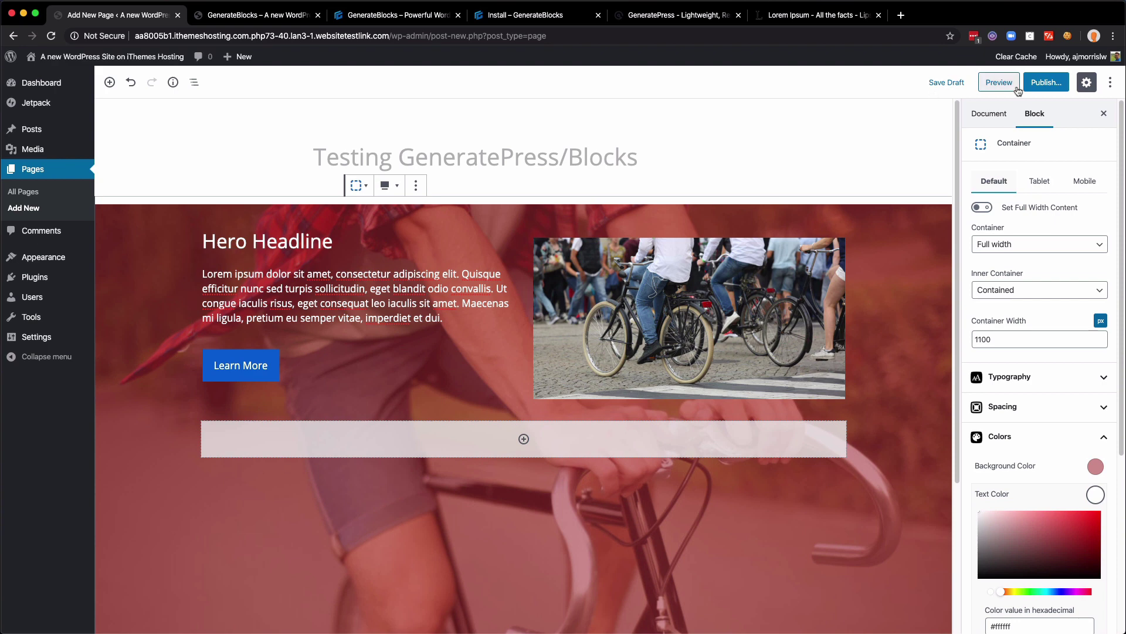
Publish the Testing GeneratePress/Blocks page and view its live version
click(1040, 84)
click(1040, 86)
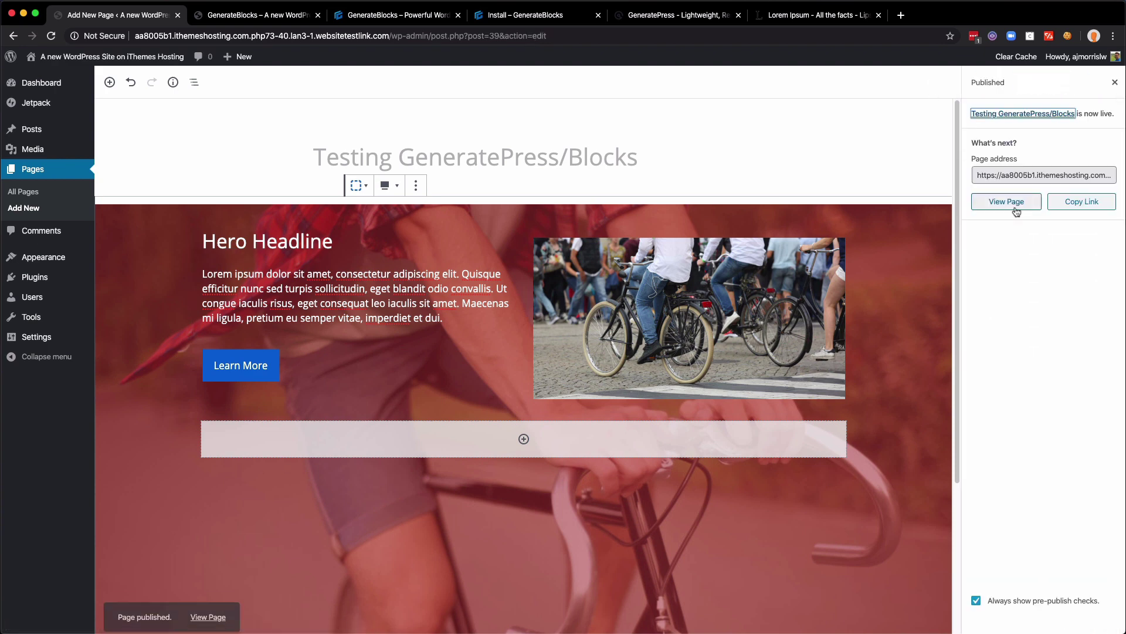
click(986, 201)
click(361, 17)
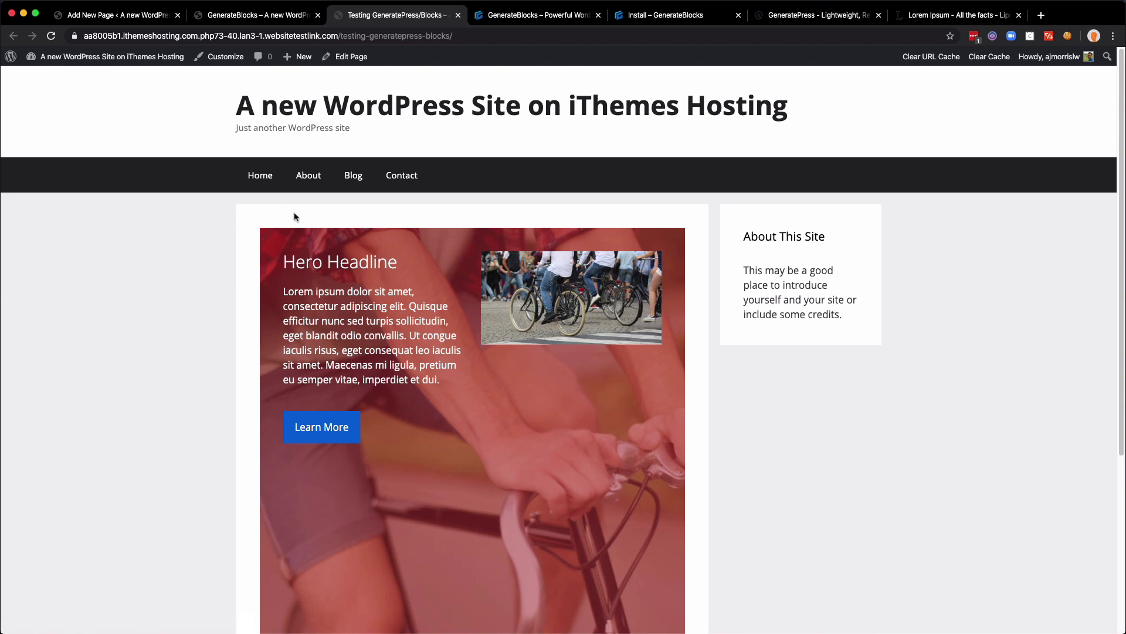
Set the page's layout to Content (no sidebars) with a Full Width page builder container and update the page
click(130, 17)
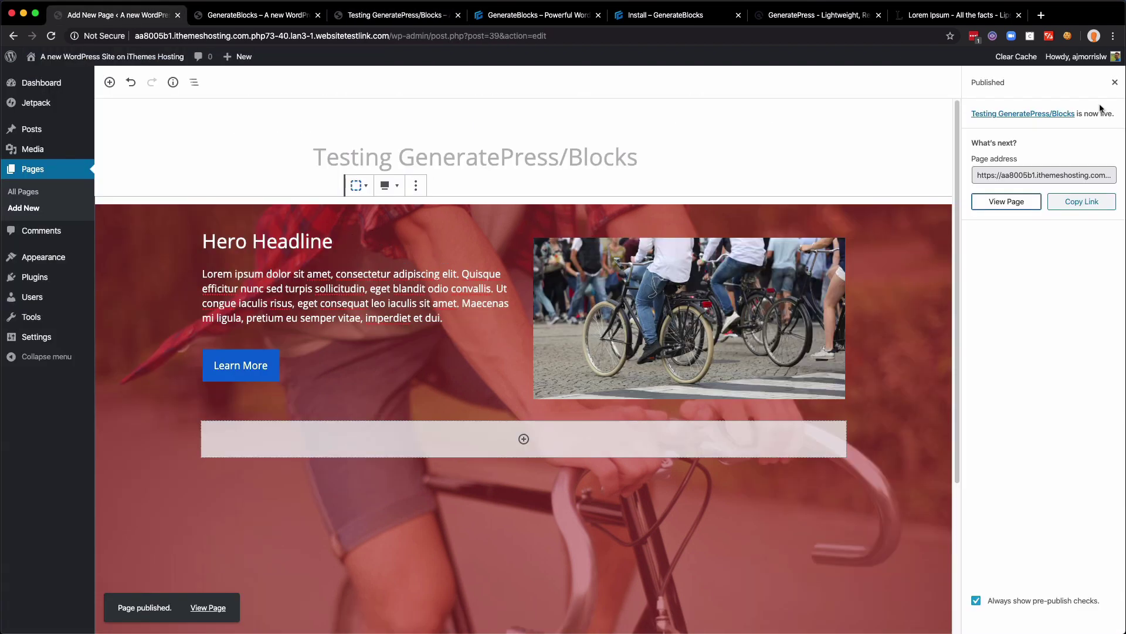
click(1115, 82)
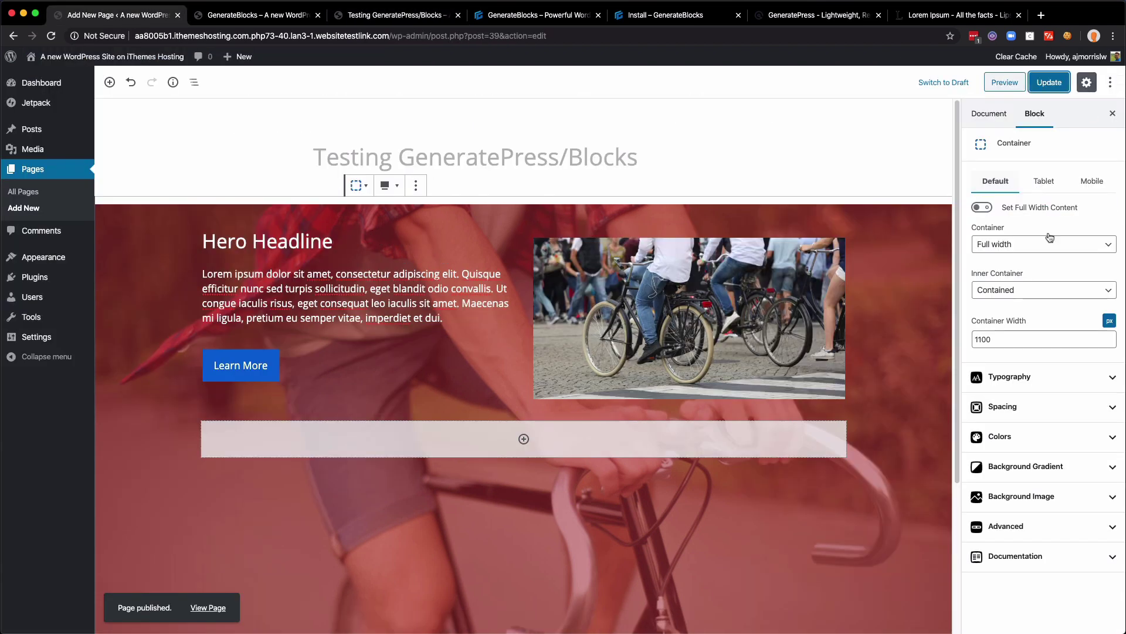
click(991, 117)
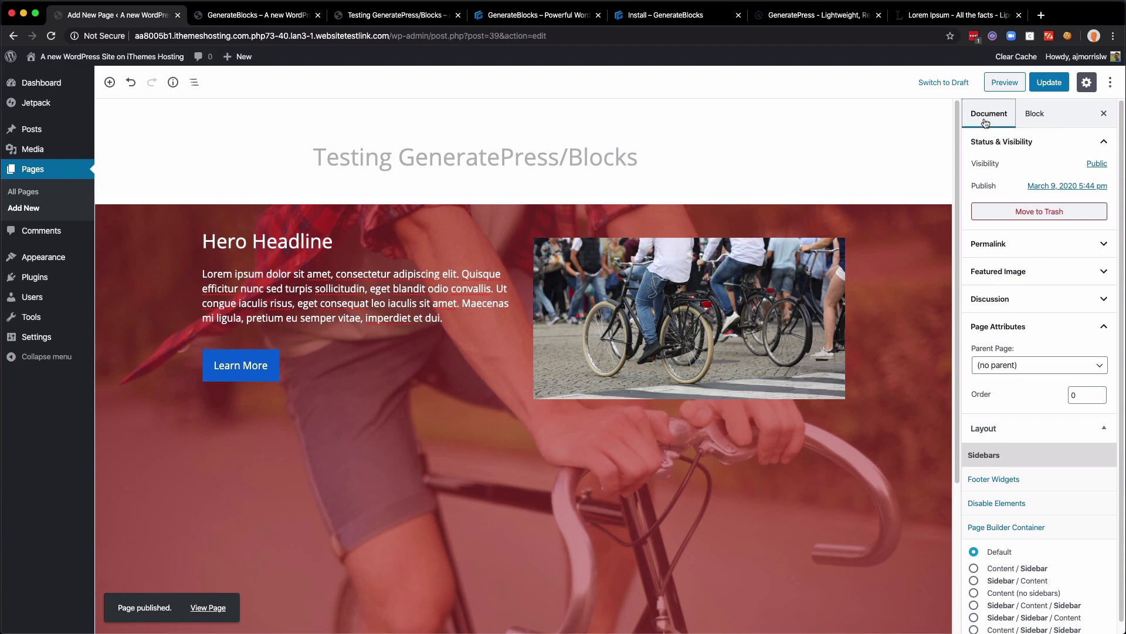
click(1027, 593)
click(1001, 528)
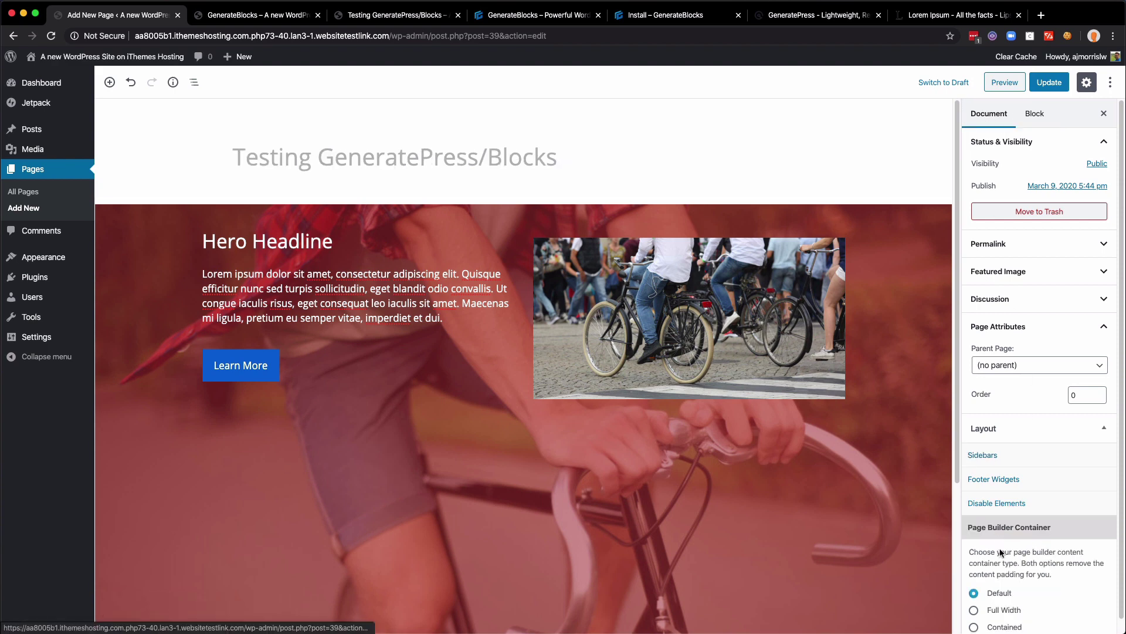
click(1005, 611)
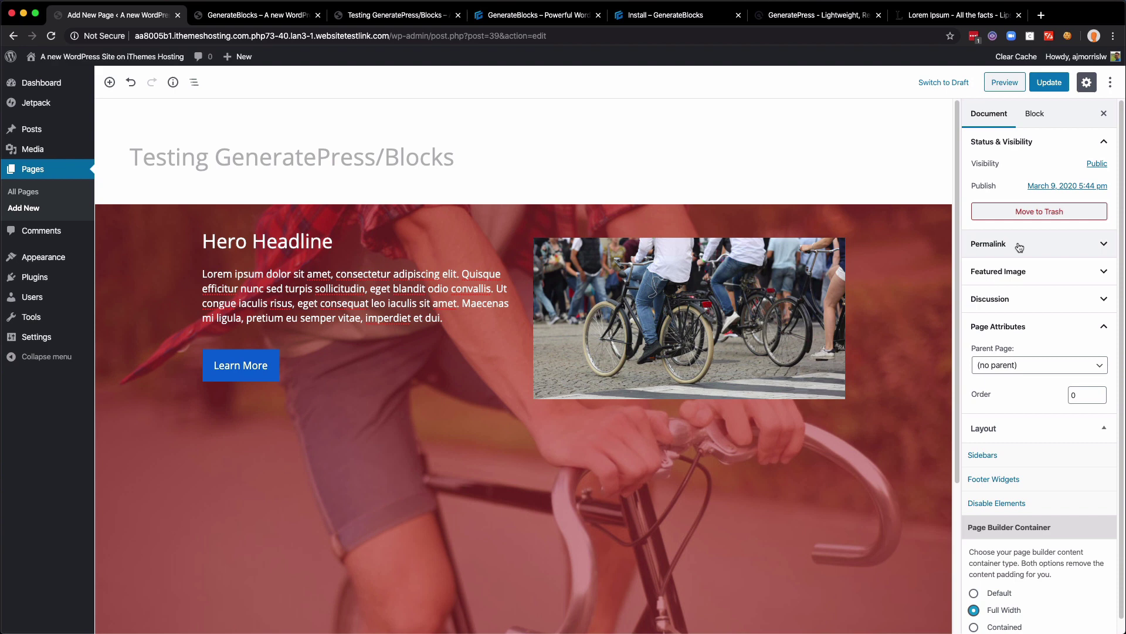
click(1038, 85)
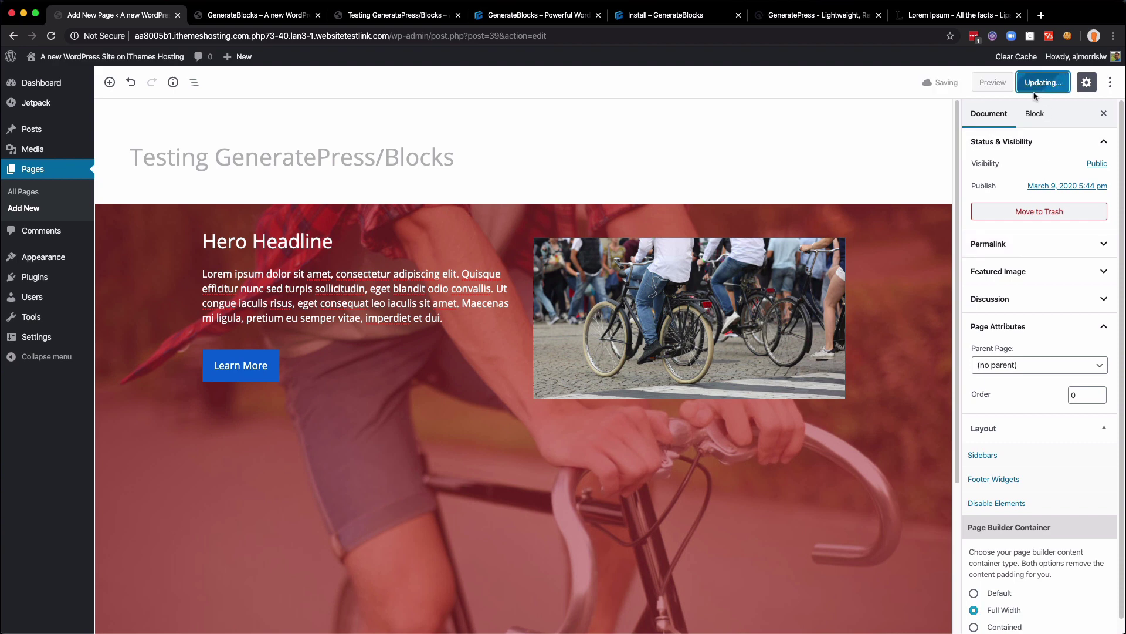
Reload the live Testing GeneratePress/Blocks page and check its hero headline and paragraph text
click(378, 21)
key(super+r)
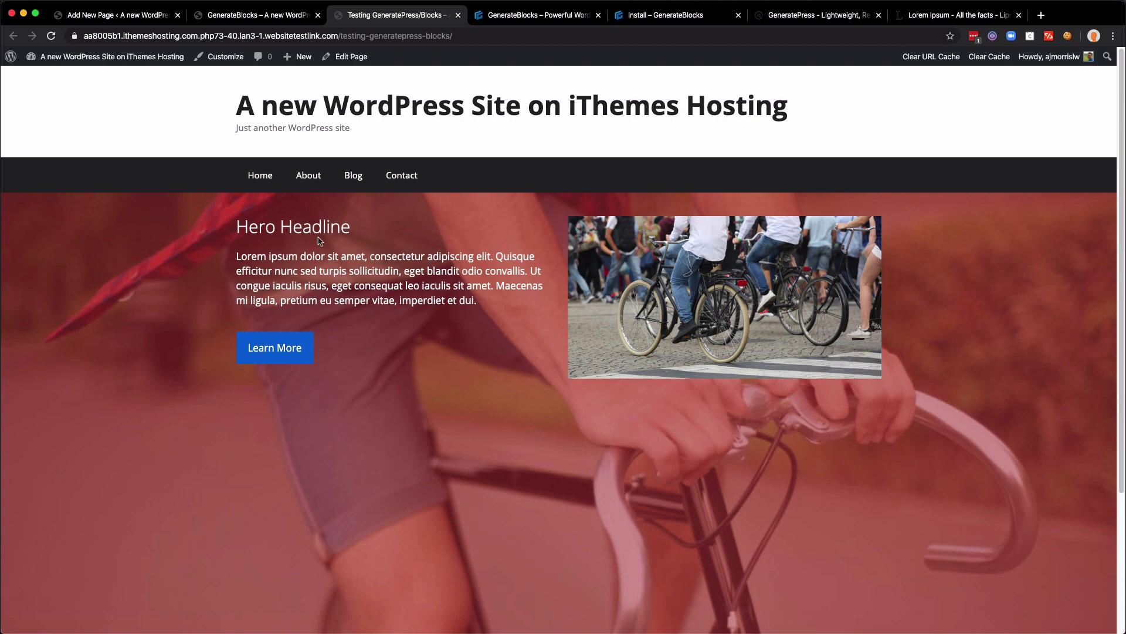
drag(237, 225, 469, 284)
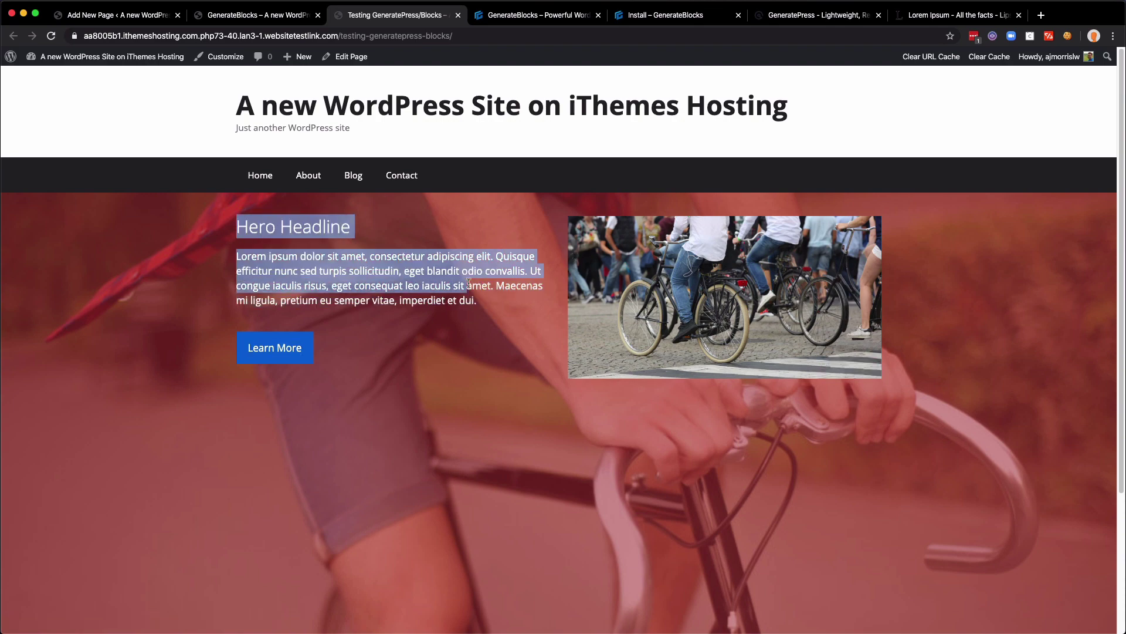
click(487, 309)
Reload the live GenerateBlocks page, close its developer tools and compare its hero section with the new page's
key(ctrl+shift+Tab)
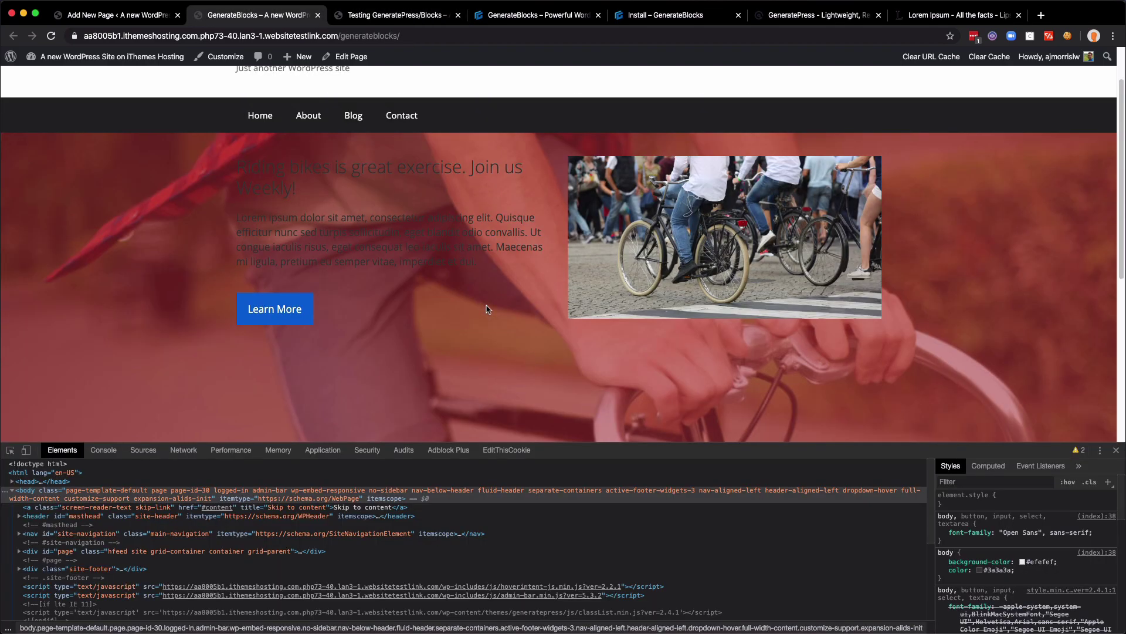
key(super+r)
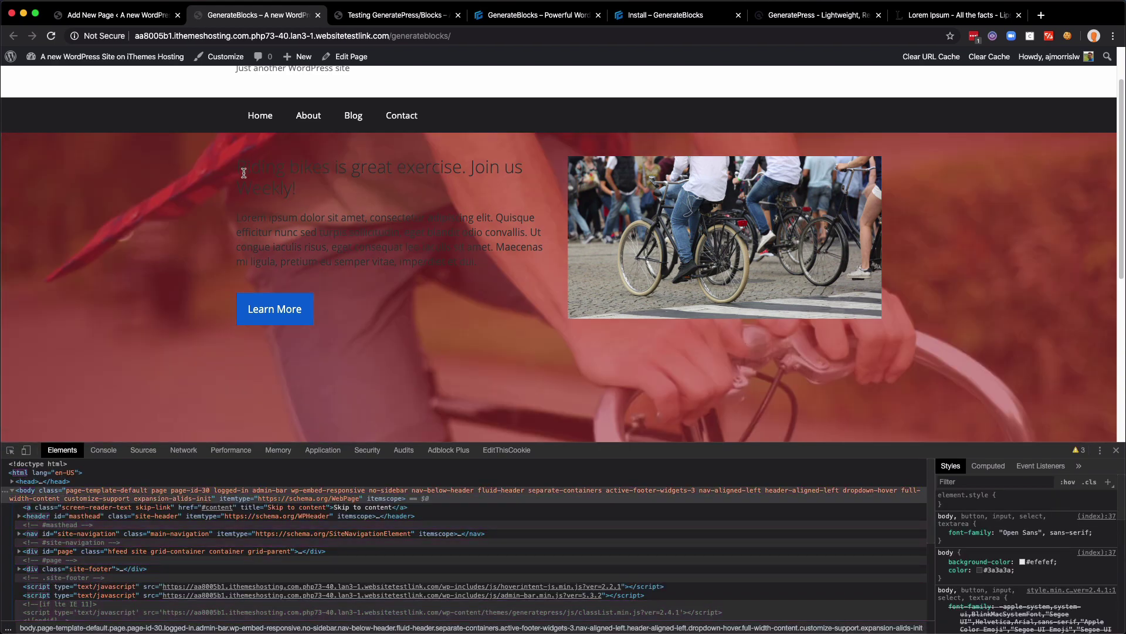
drag(239, 169, 468, 281)
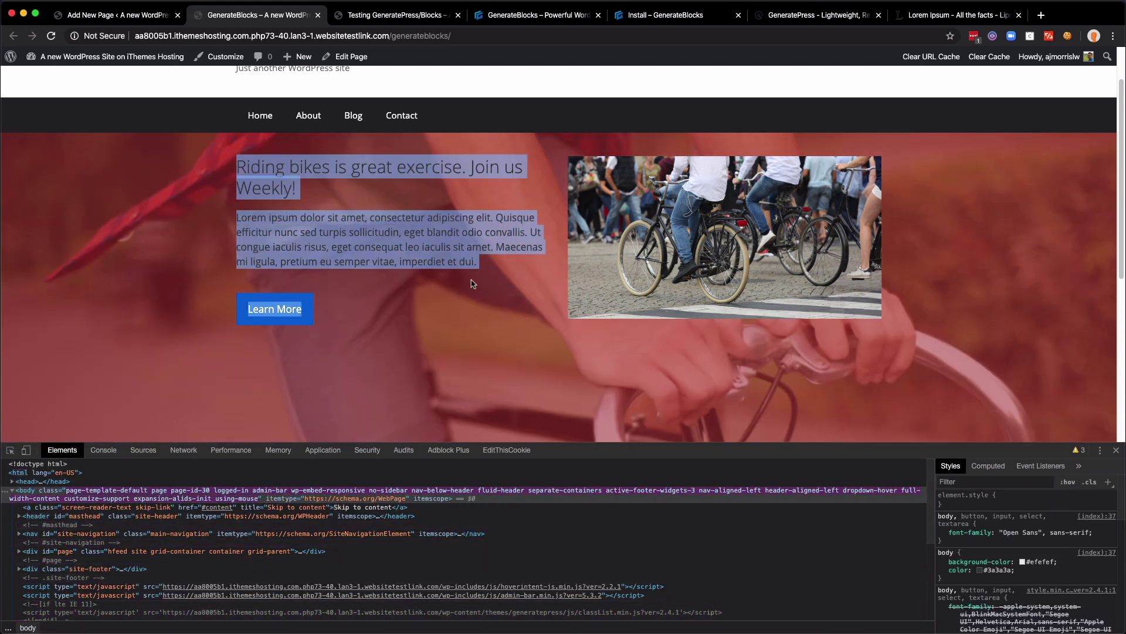
click(1117, 451)
click(385, 271)
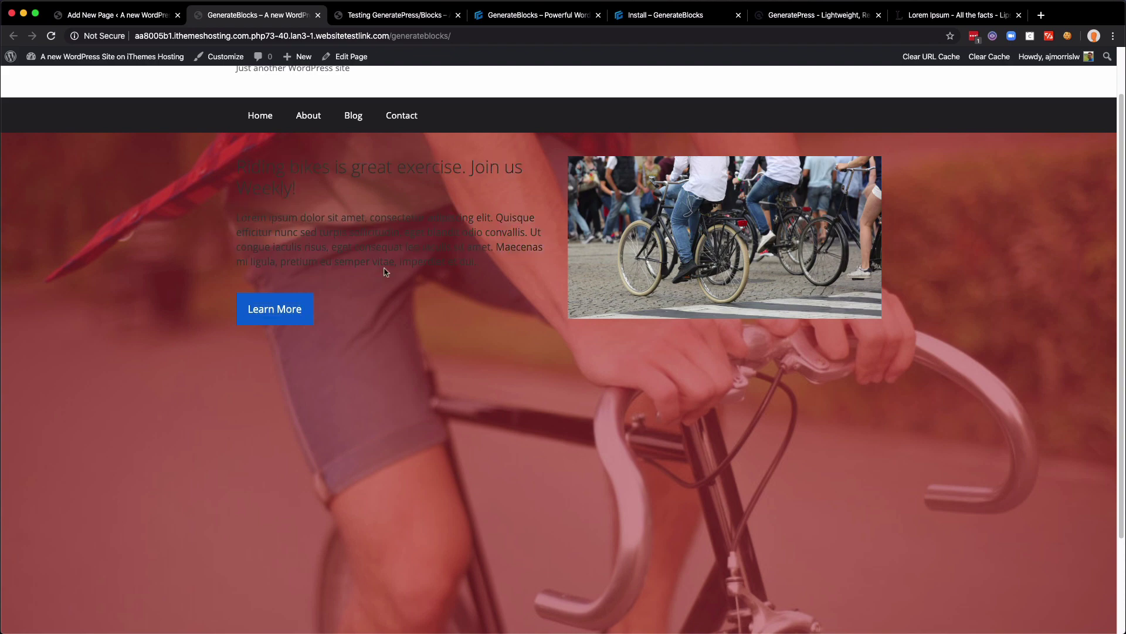
key(ctrl+Tab)
key(ctrl+shift+Tab)
key(ctrl+Tab)
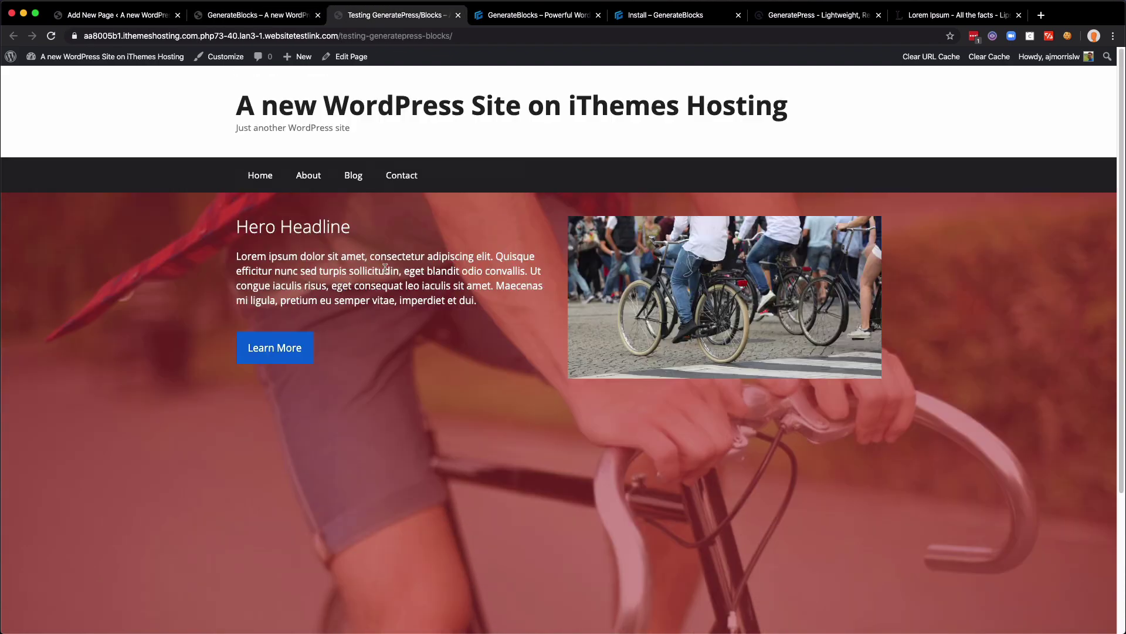
key(ctrl+shift+Tab)
key(ctrl+Tab)
Return to the page editor and examine the Buttons block around the hero's Learn More button, including its description
key(super+1)
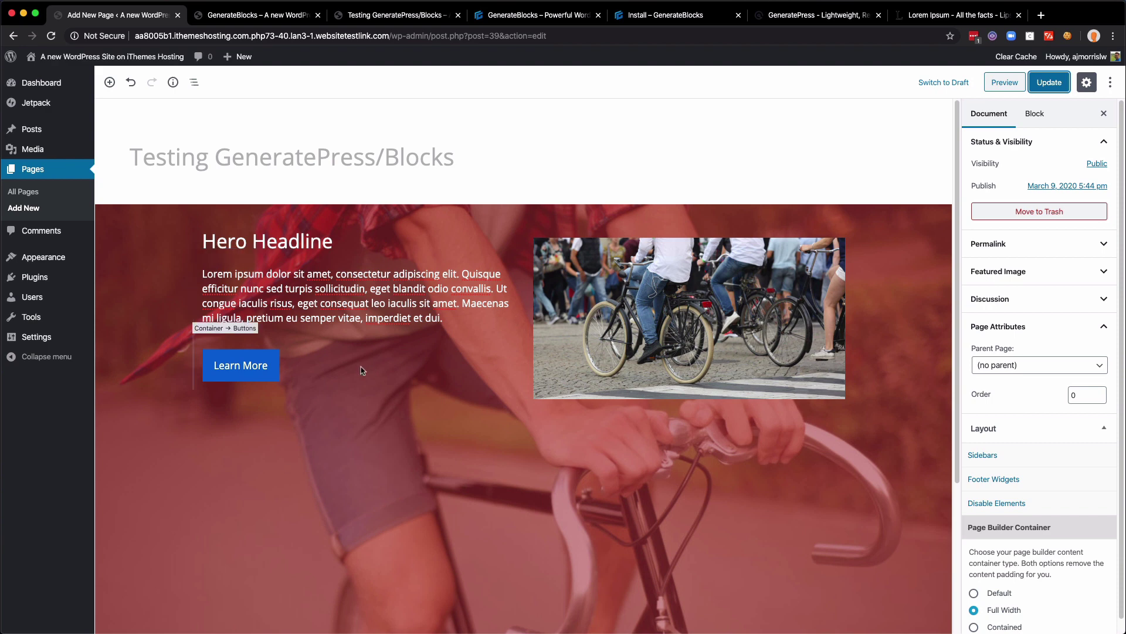
click(258, 383)
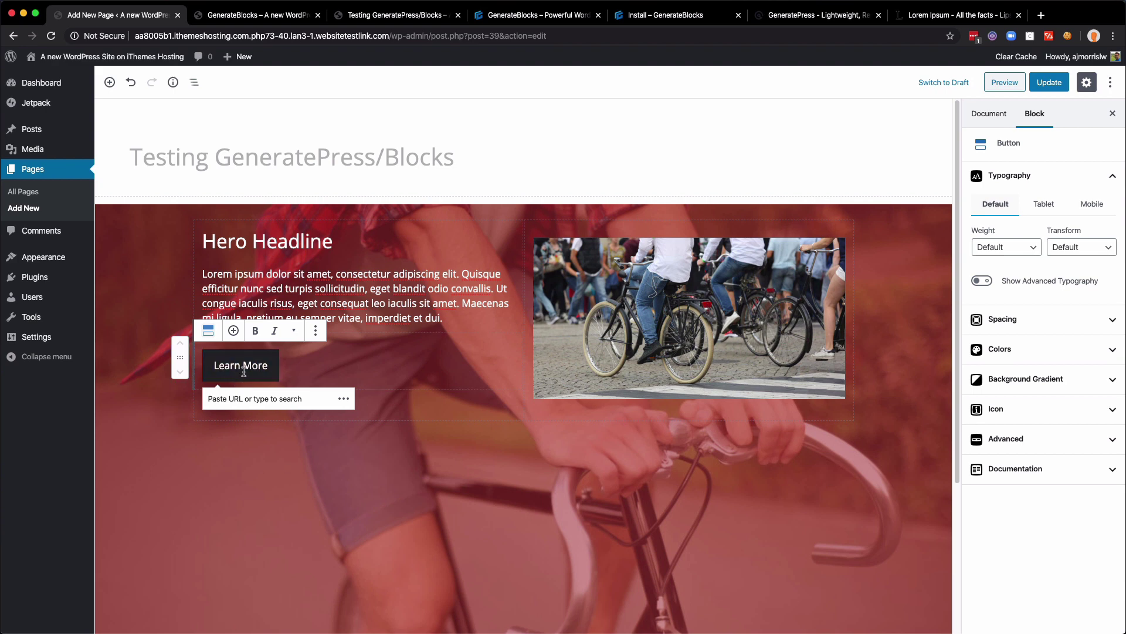
click(305, 364)
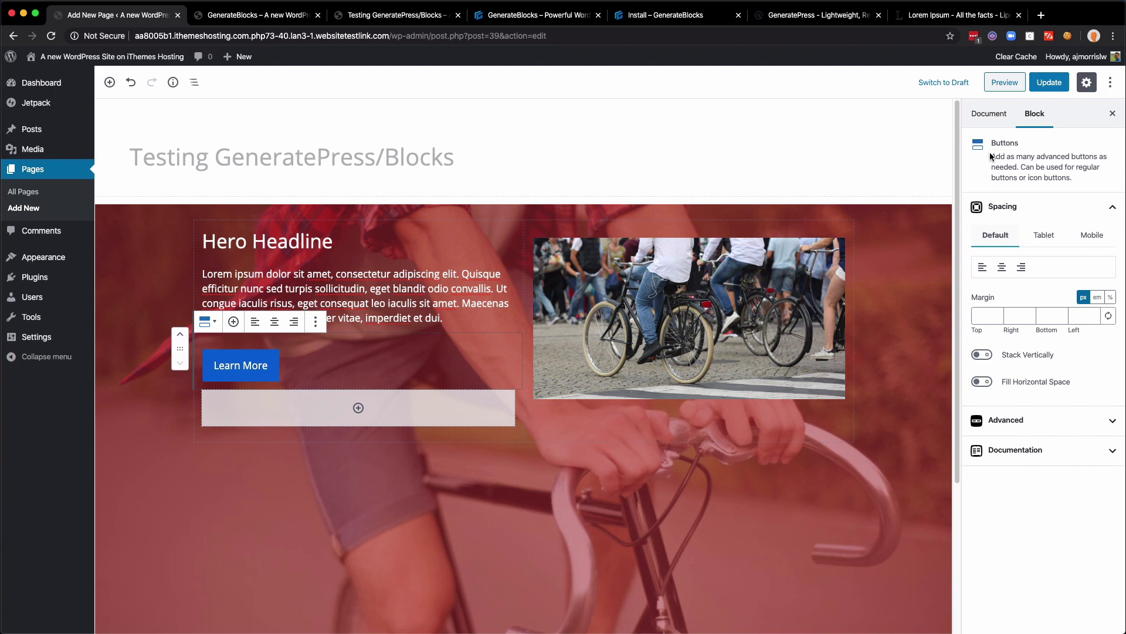
drag(990, 143, 1048, 163)
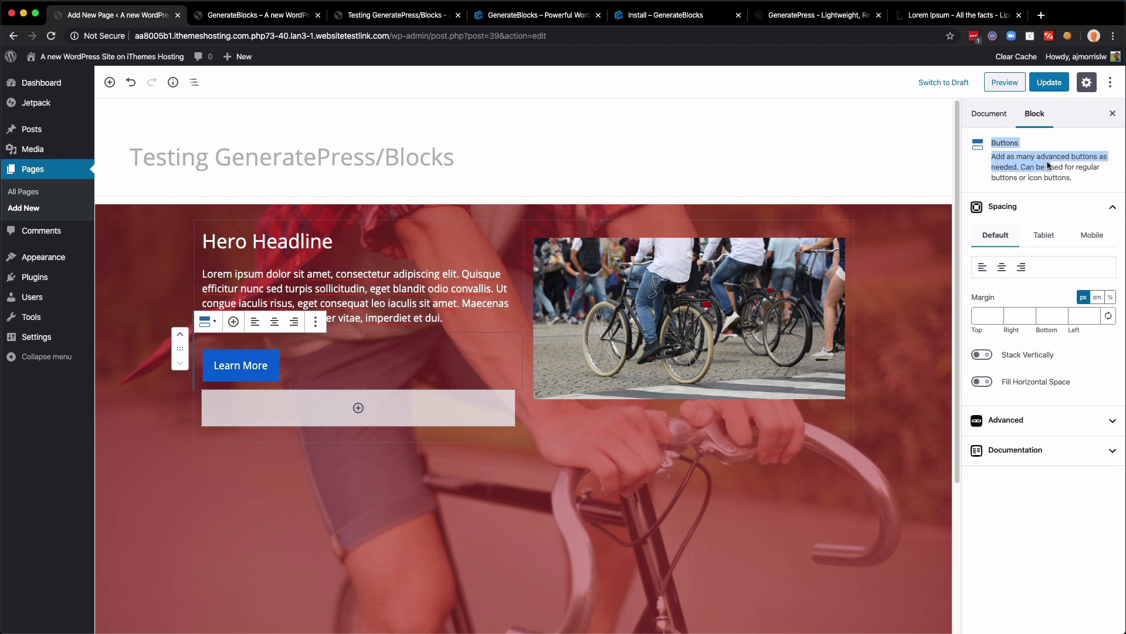
Add a second Learn More button to the hero's Buttons block and select the whole Buttons block
click(1048, 166)
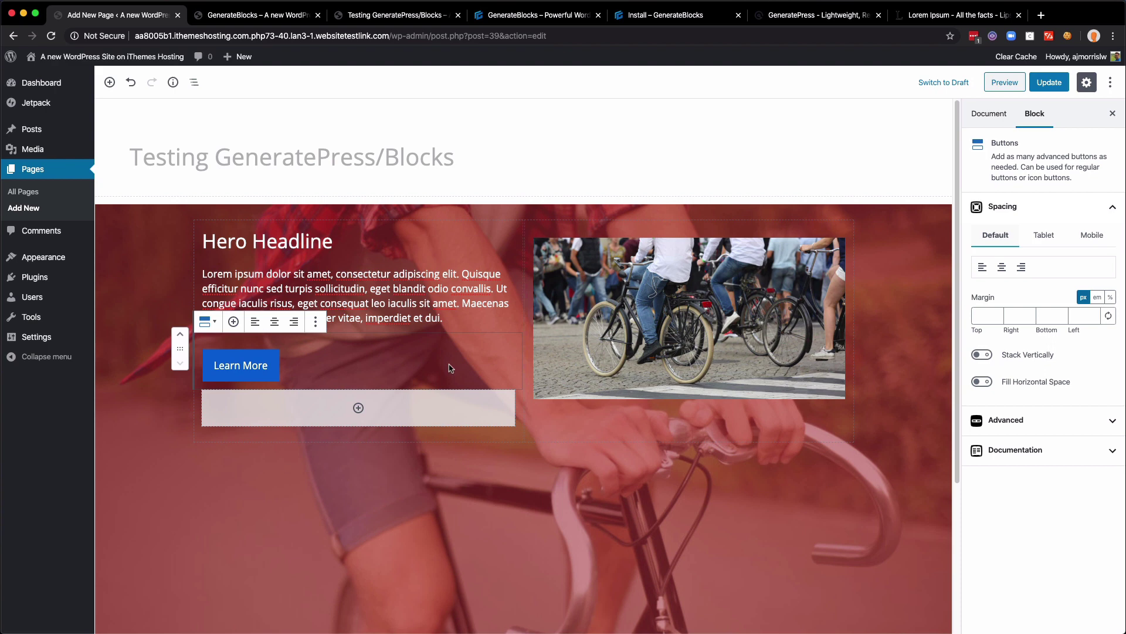
click(234, 322)
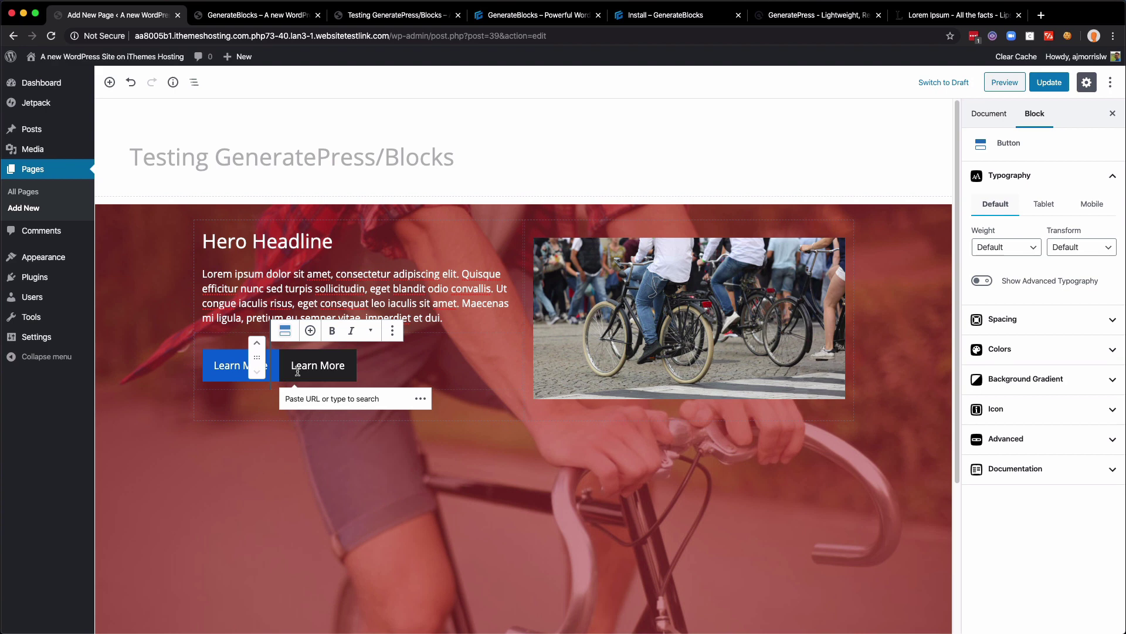
click(380, 367)
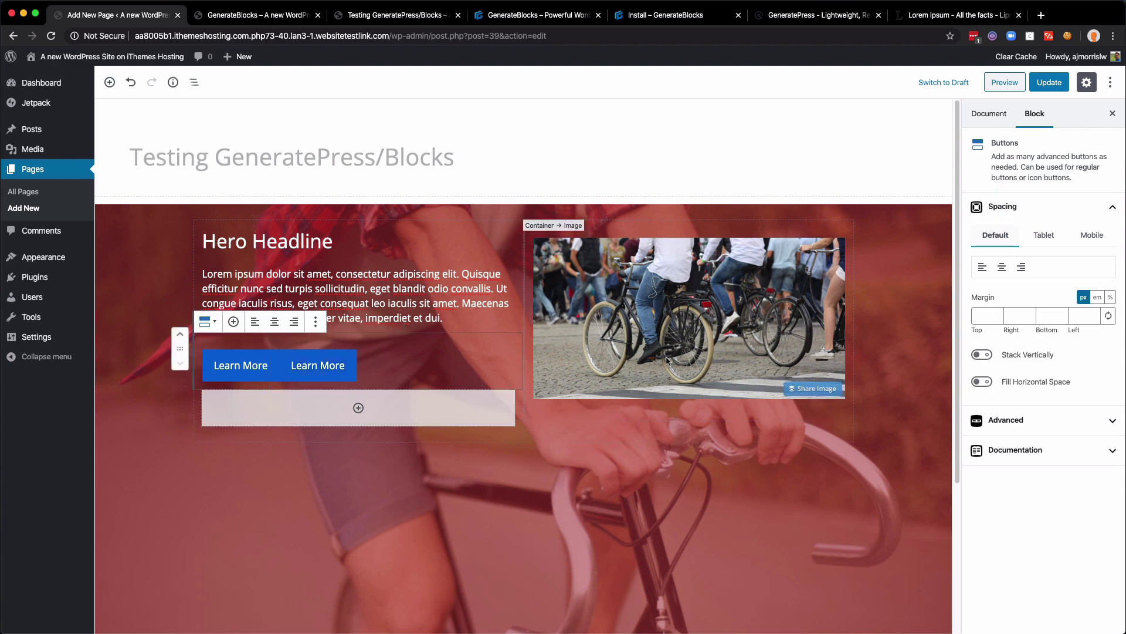
Try Fill Horizontal Space and Stack Vertically in the Buttons block's Default device settings, turning both off again
click(981, 382)
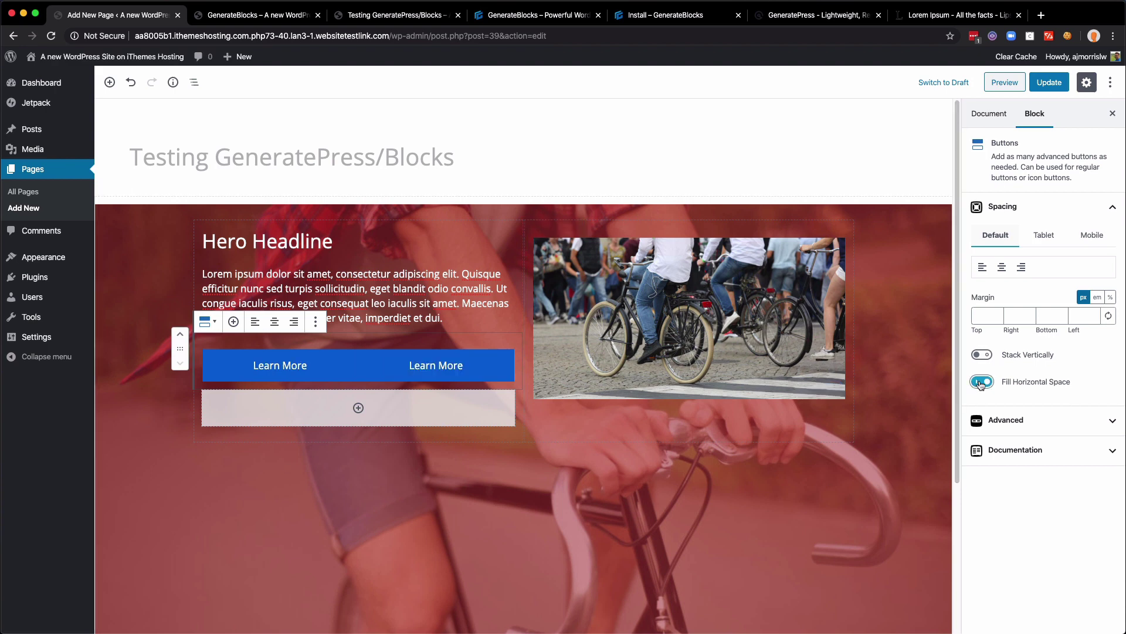
click(983, 355)
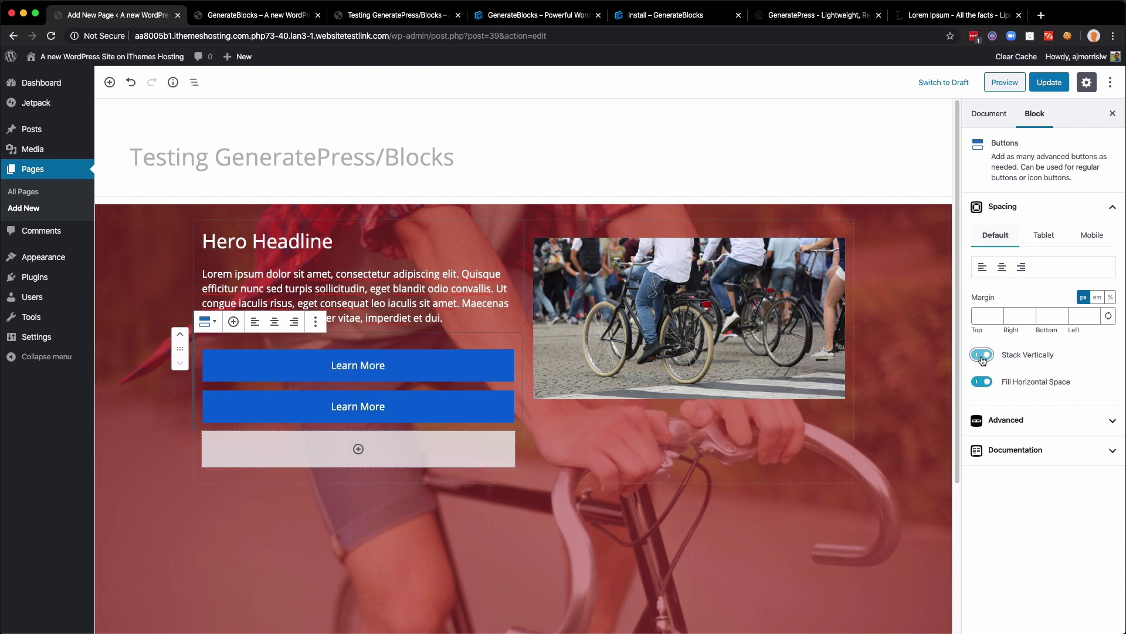
click(981, 382)
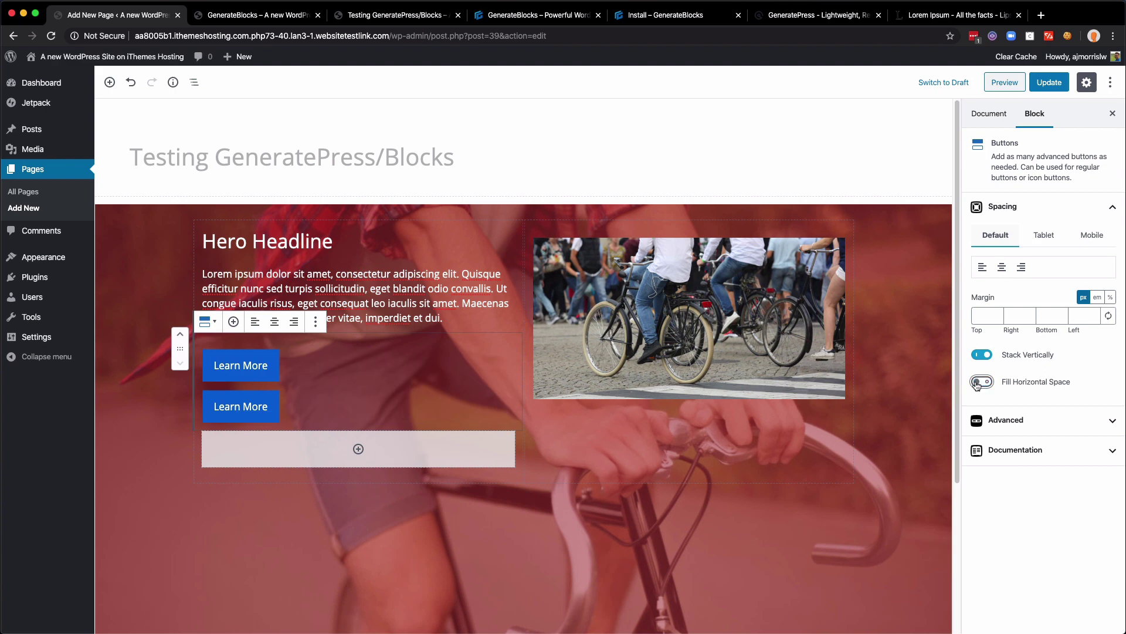
click(981, 355)
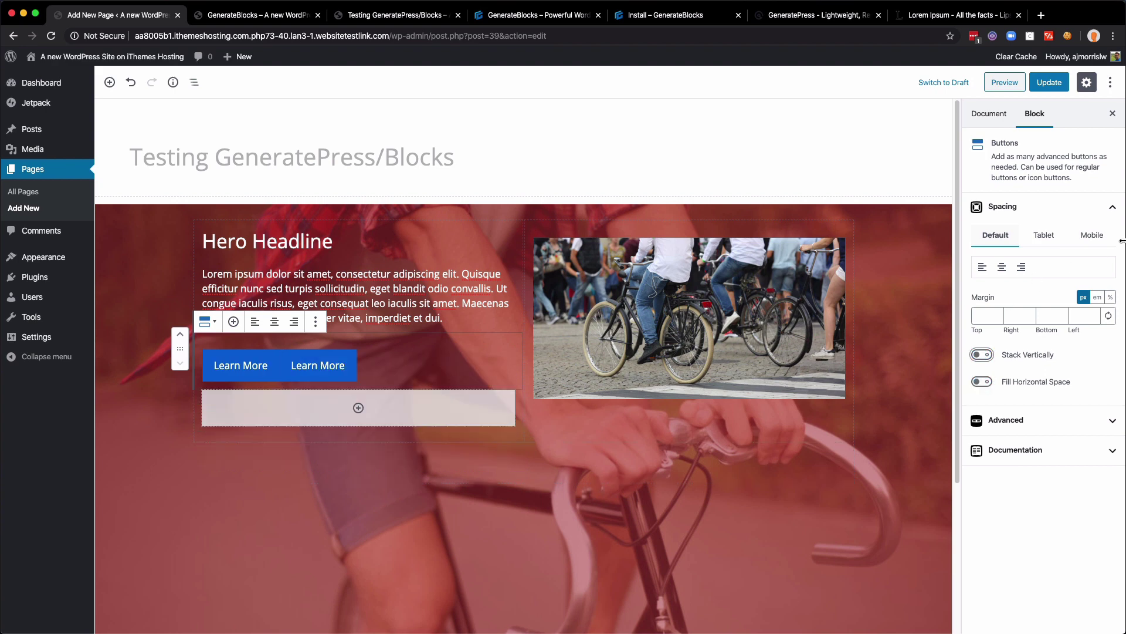
Enable Stack Vertically for mobile and Fill Horizontal Space for tablet on the Buttons block
click(1091, 237)
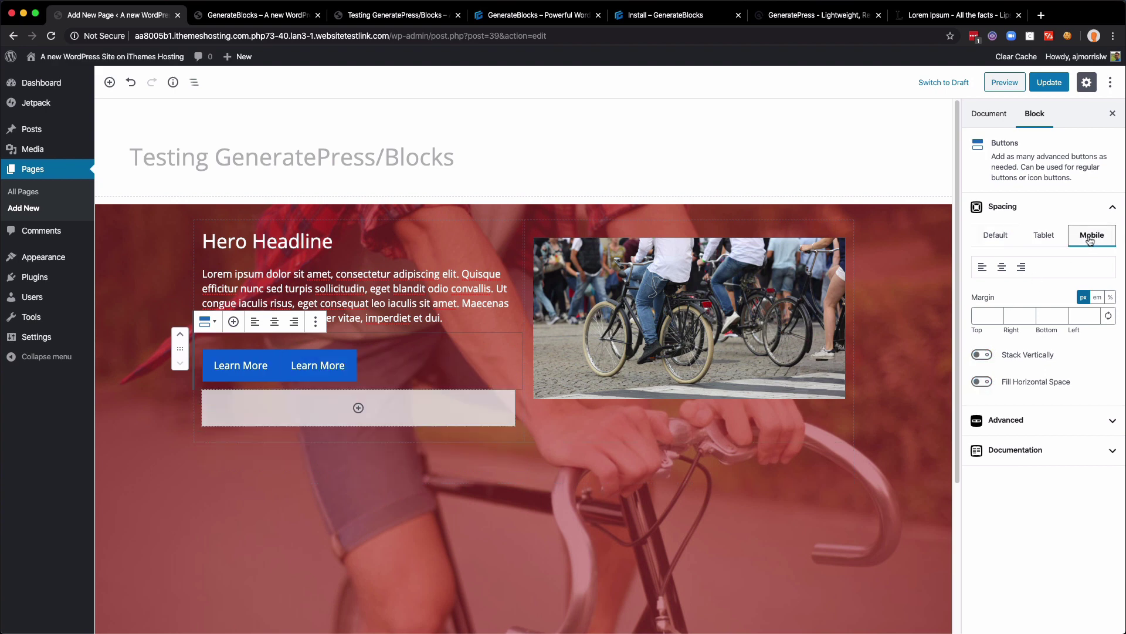
click(990, 358)
click(991, 357)
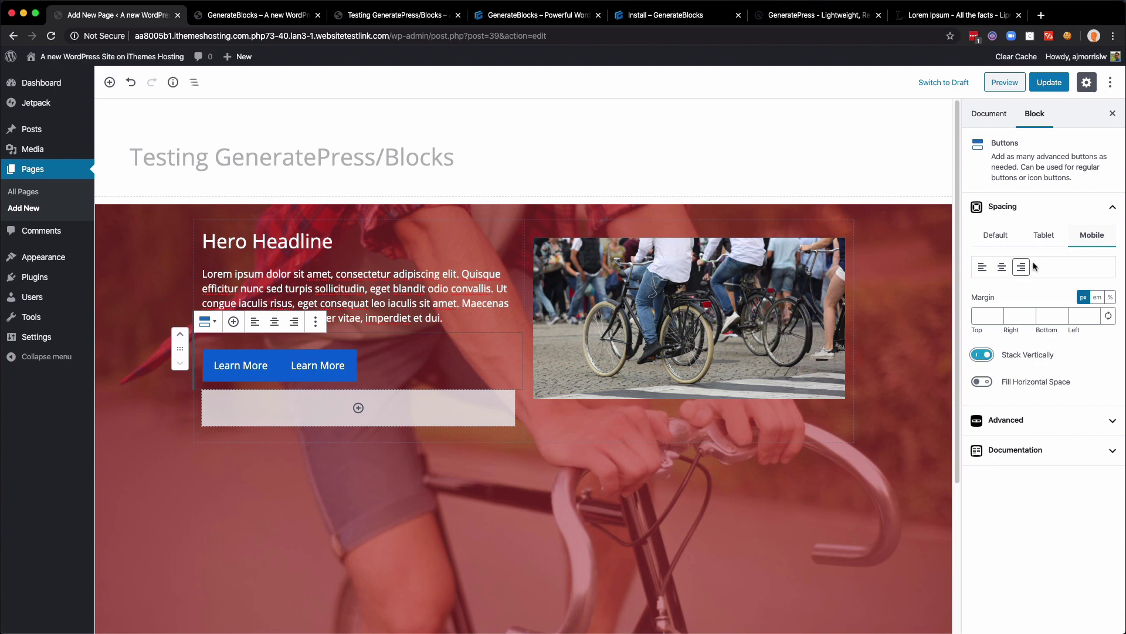
click(1043, 235)
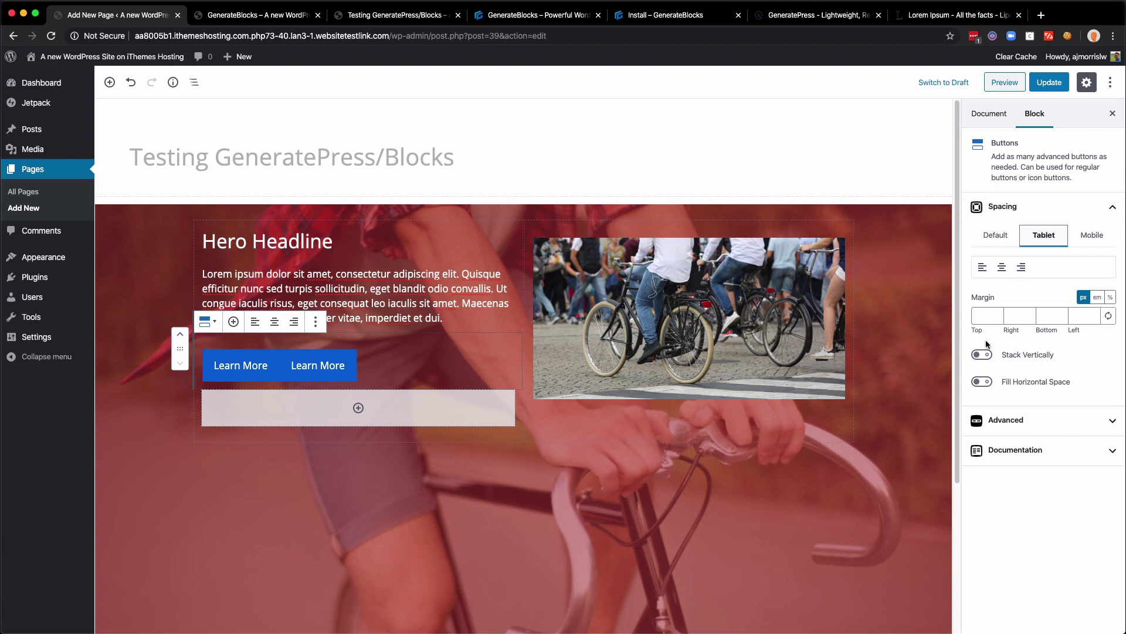
click(983, 382)
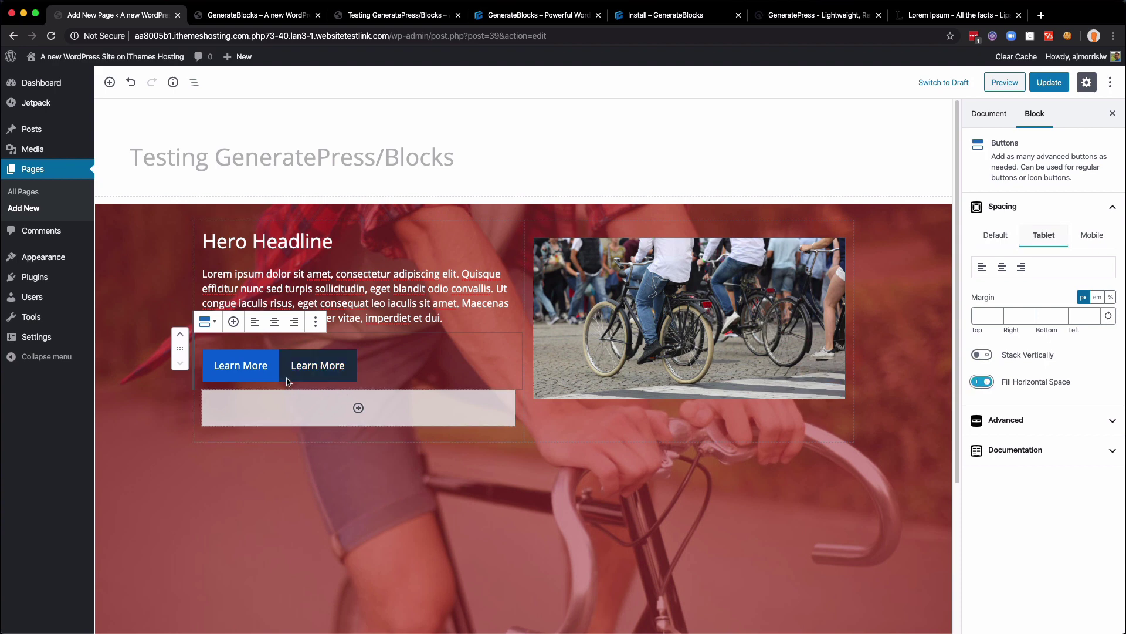
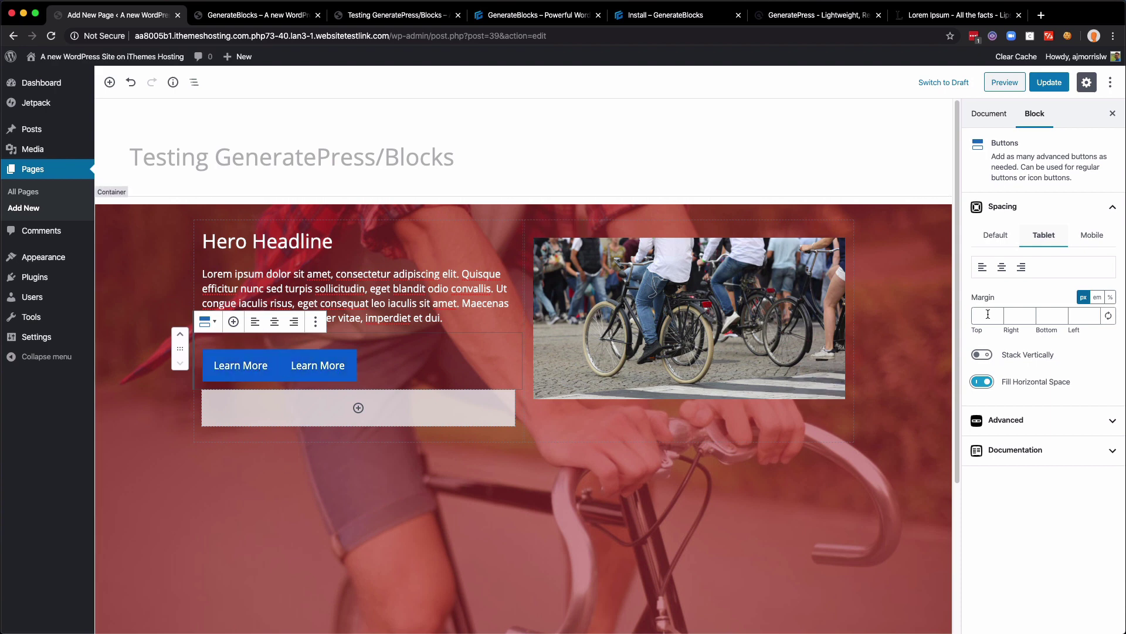
Try a 20 px right margin on the Buttons block for tablet and clear it again
click(1012, 317)
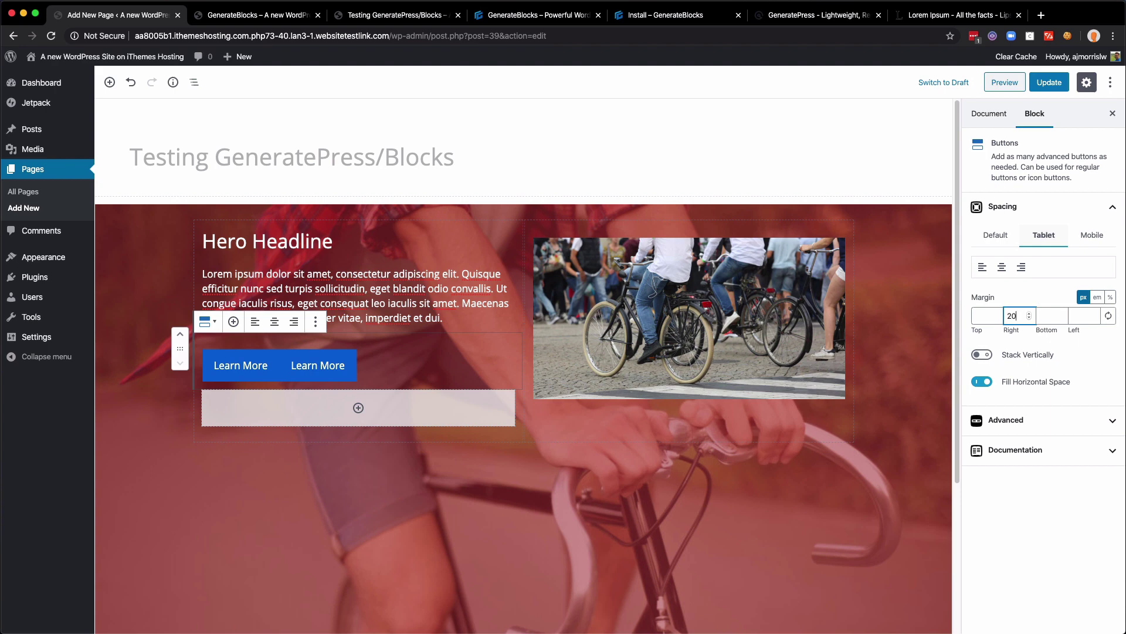
key(Tab)
click(995, 289)
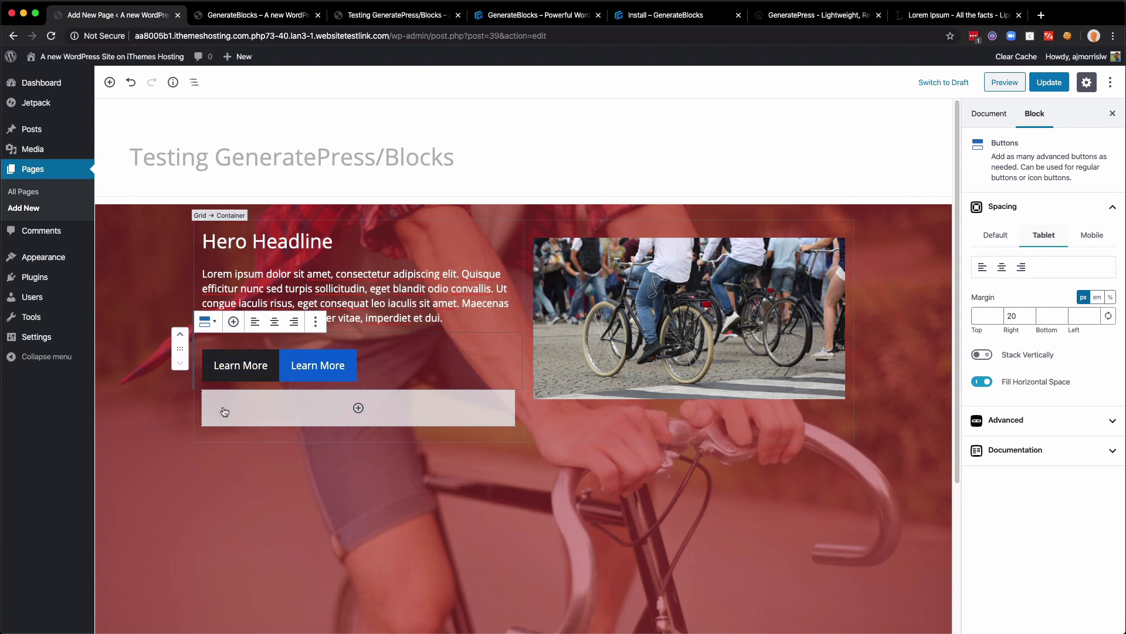
click(1012, 317)
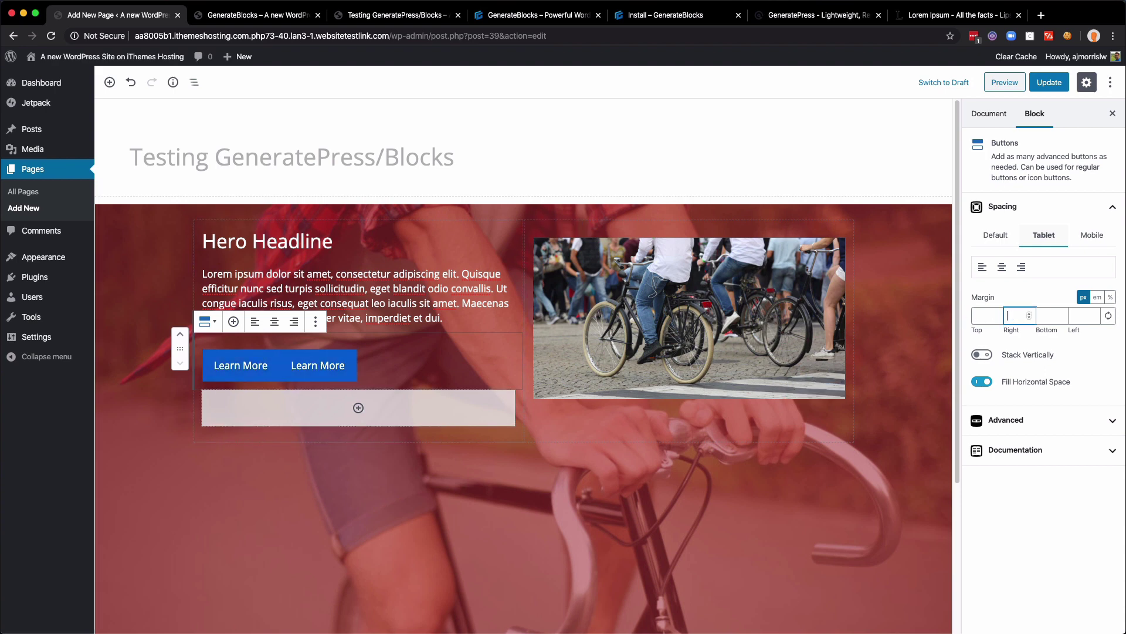
Set the right margin of the first Learn More button to 20 px
click(263, 359)
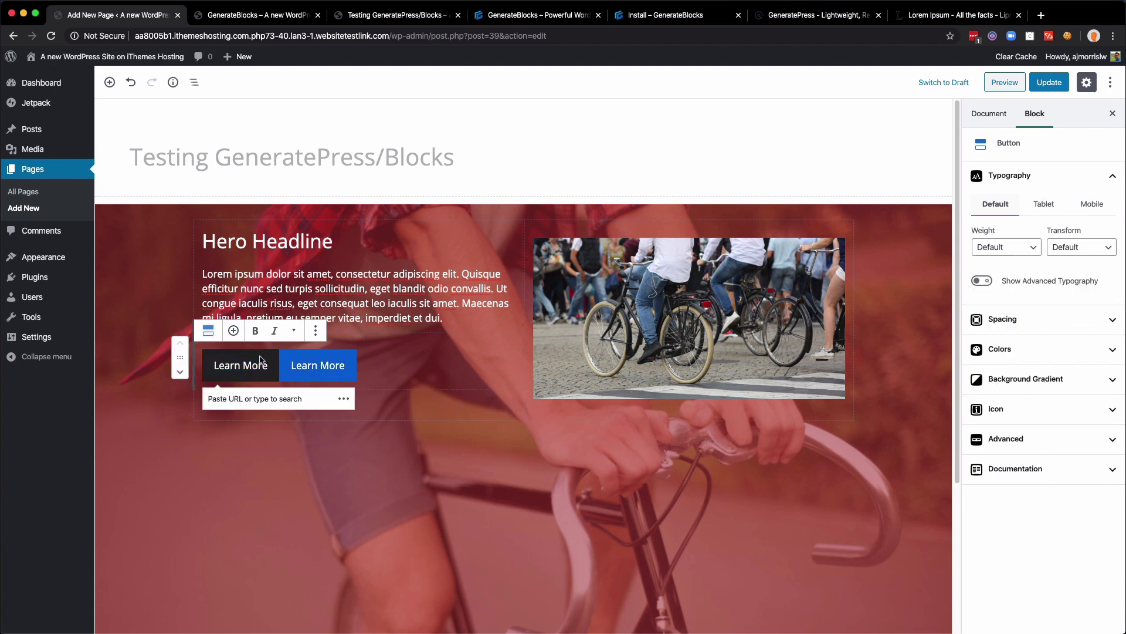
click(1069, 319)
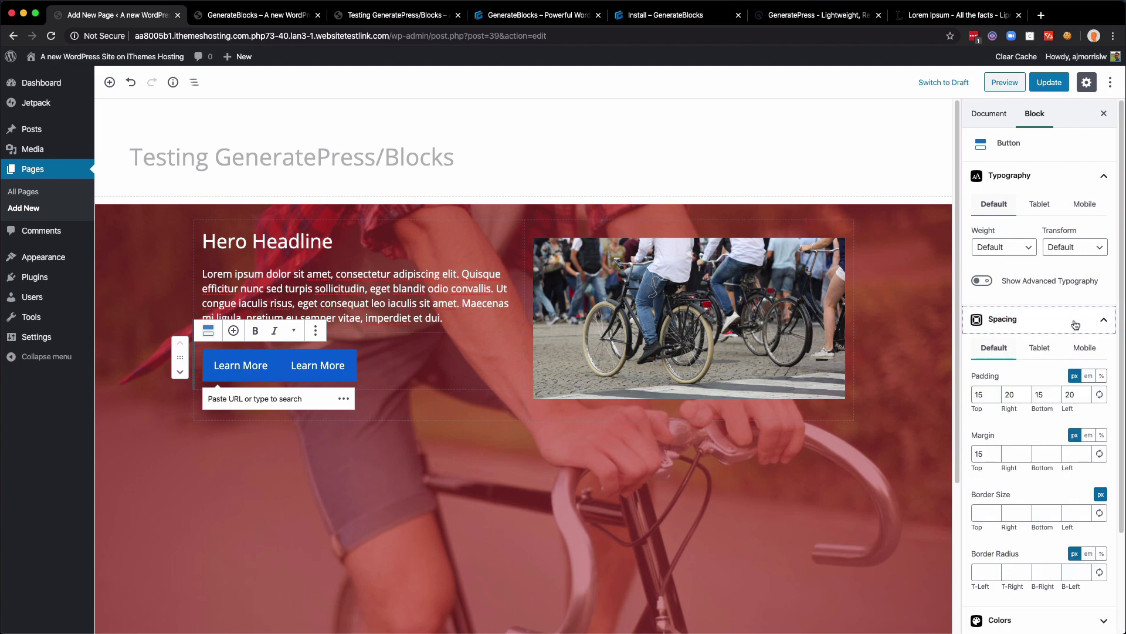
click(1003, 450)
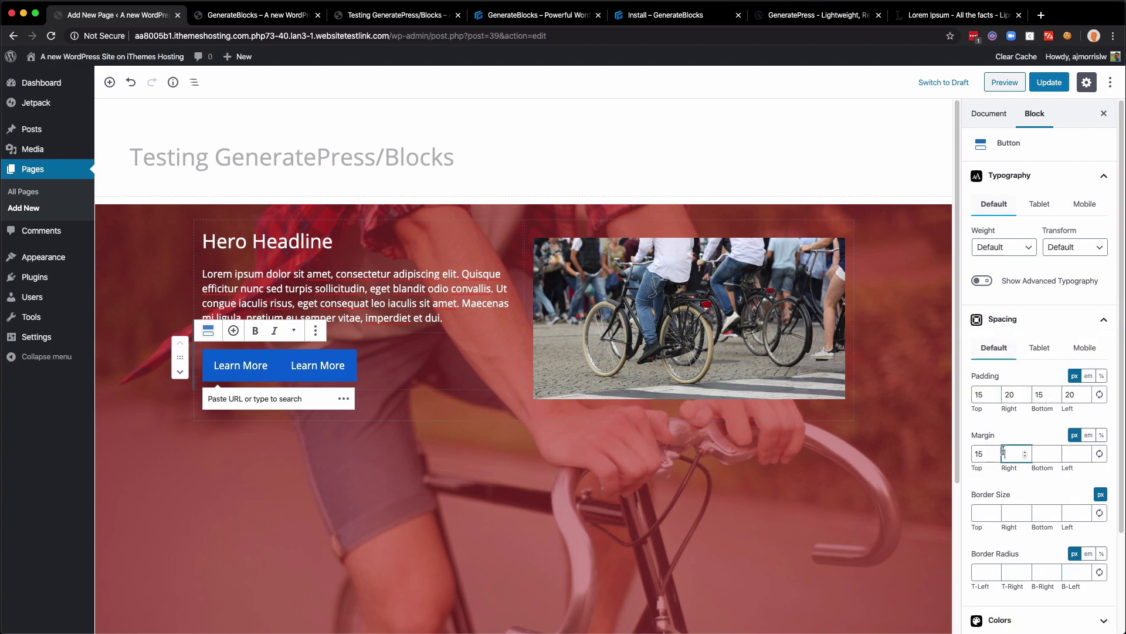
text(20)
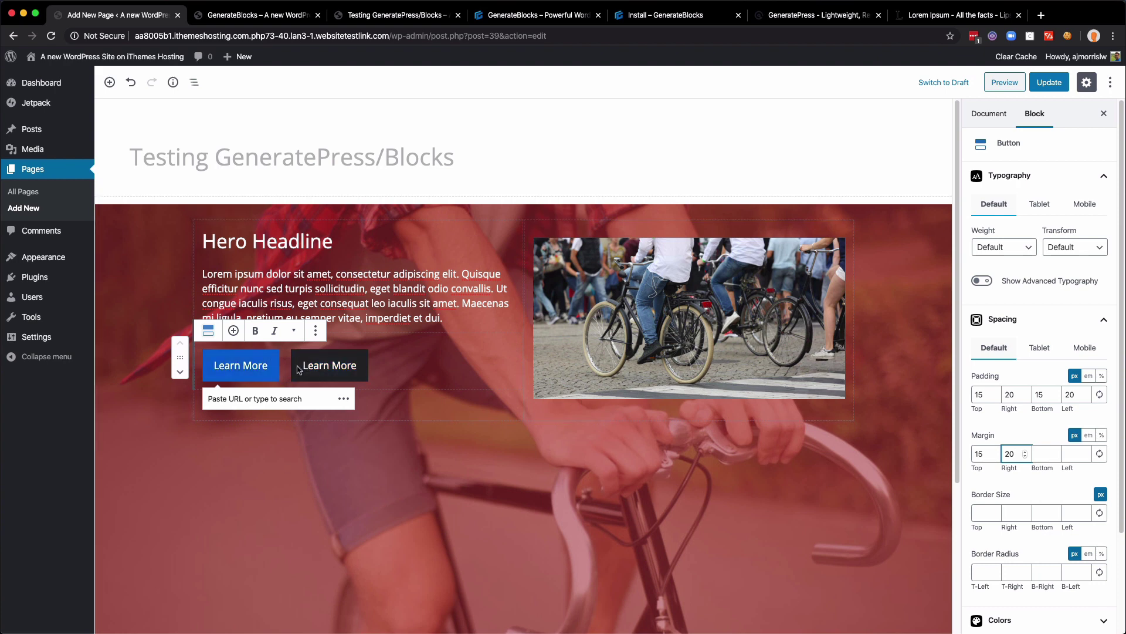
Make the second Learn More button's background fully transparent by setting its background color opacity to 0
click(355, 357)
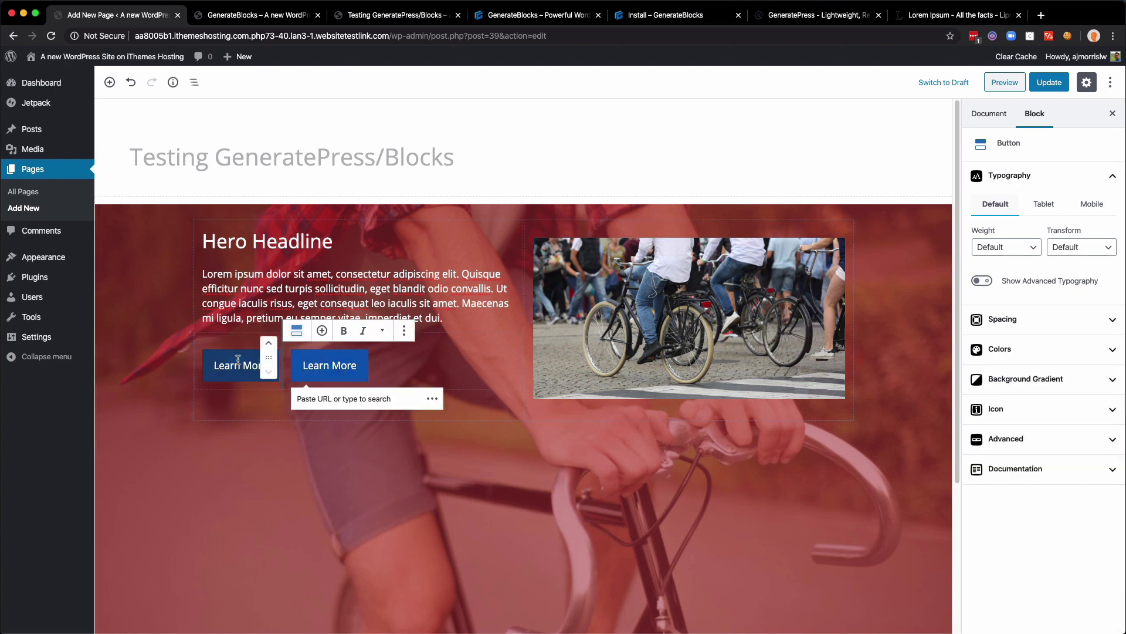
click(227, 359)
click(340, 364)
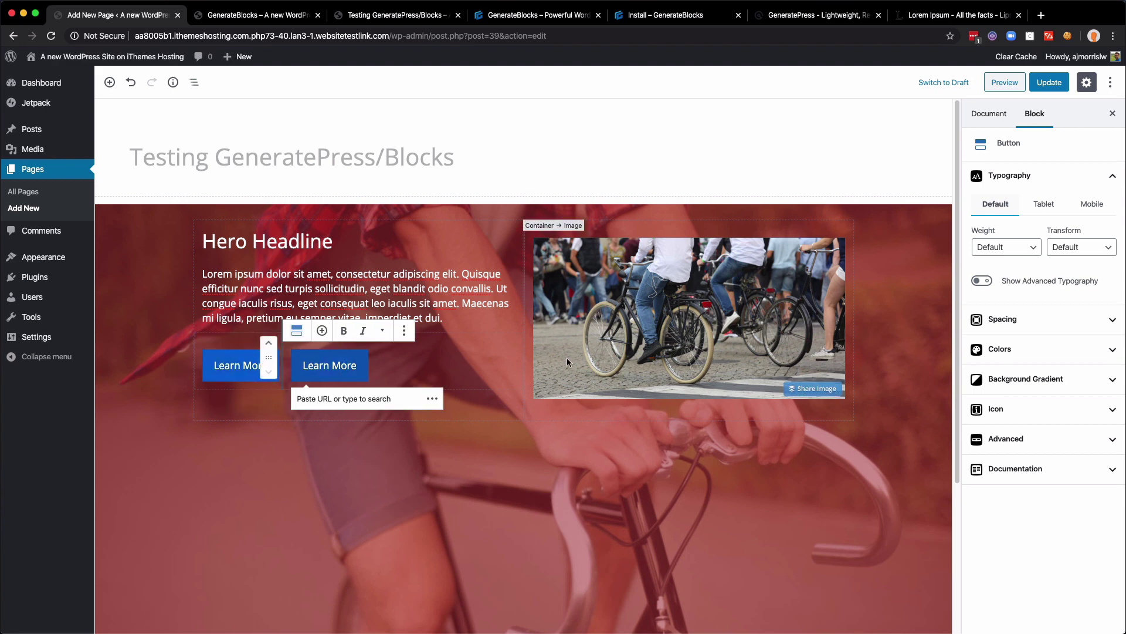
click(1046, 352)
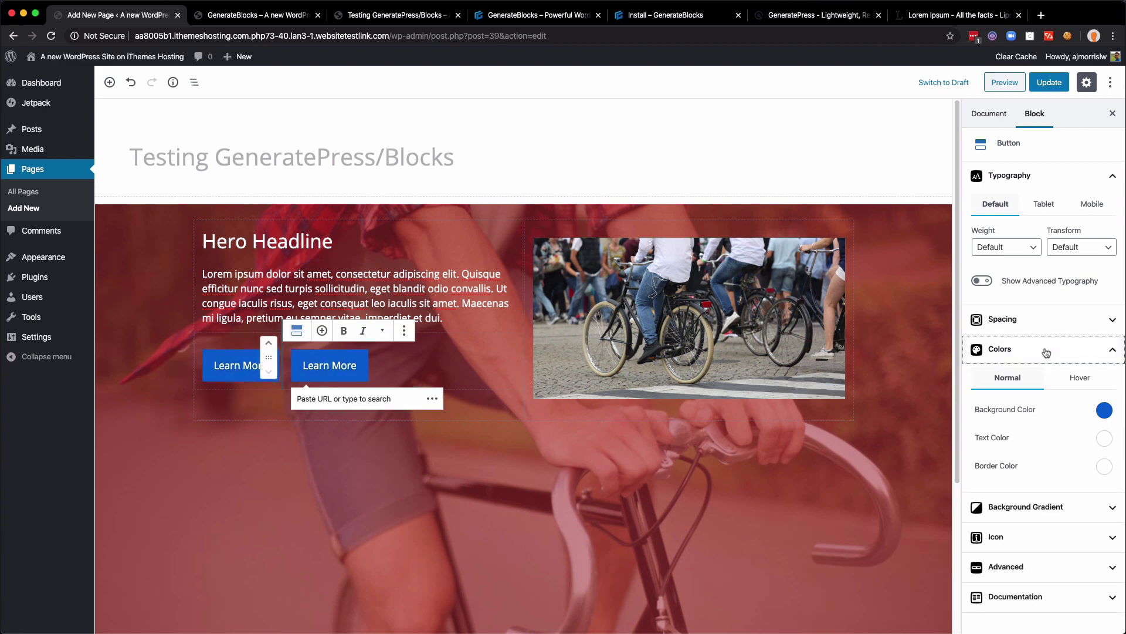
click(1104, 410)
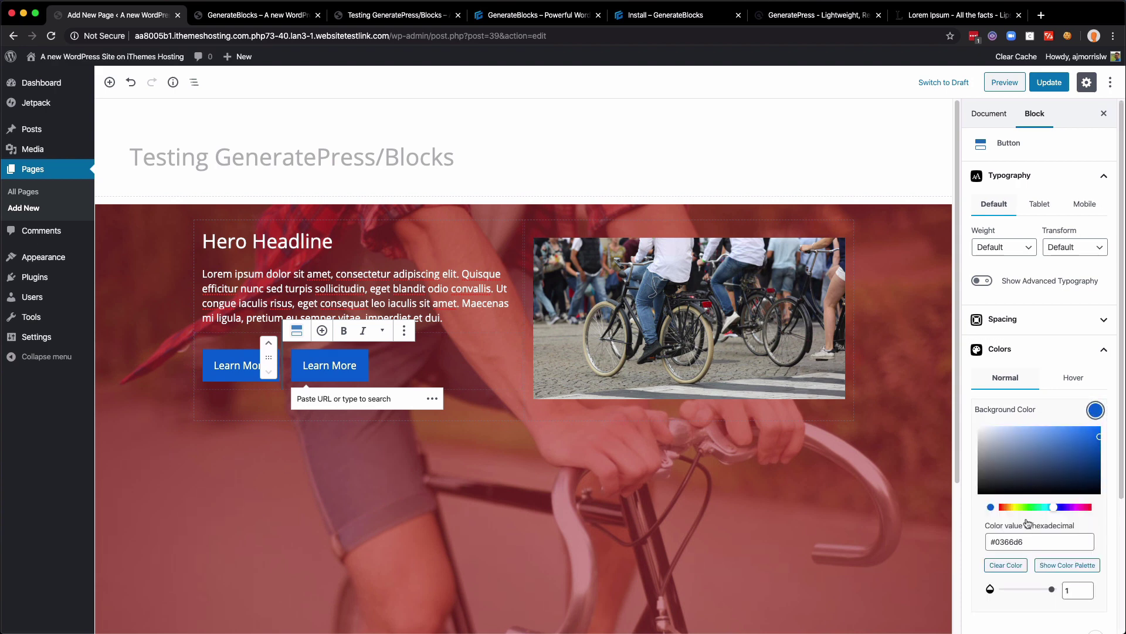
drag(1037, 594, 960, 593)
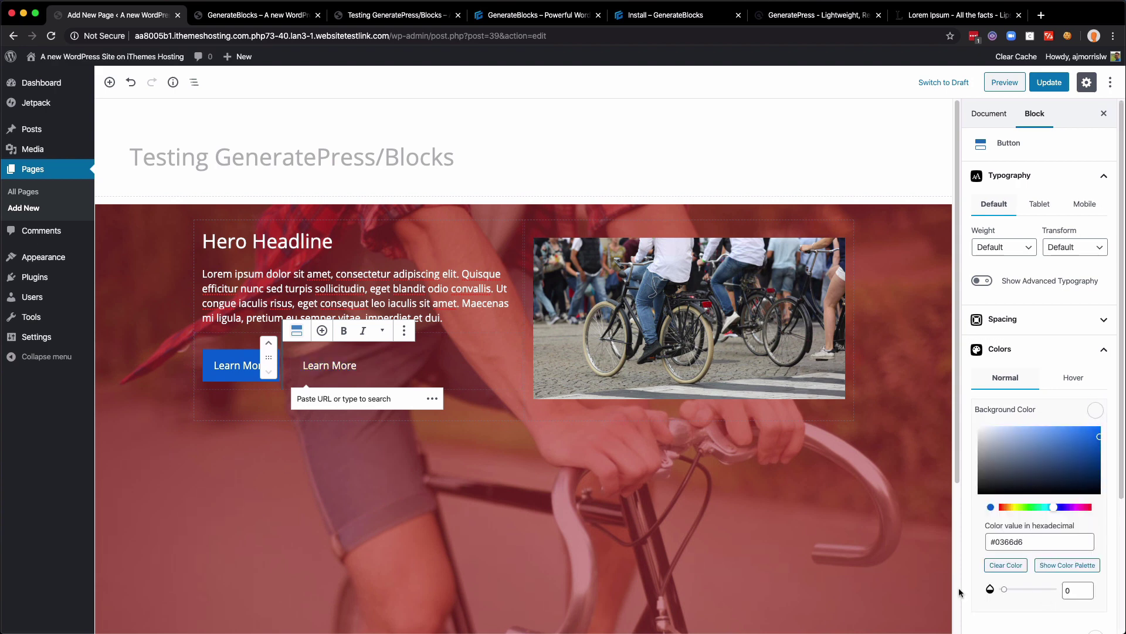
click(1090, 409)
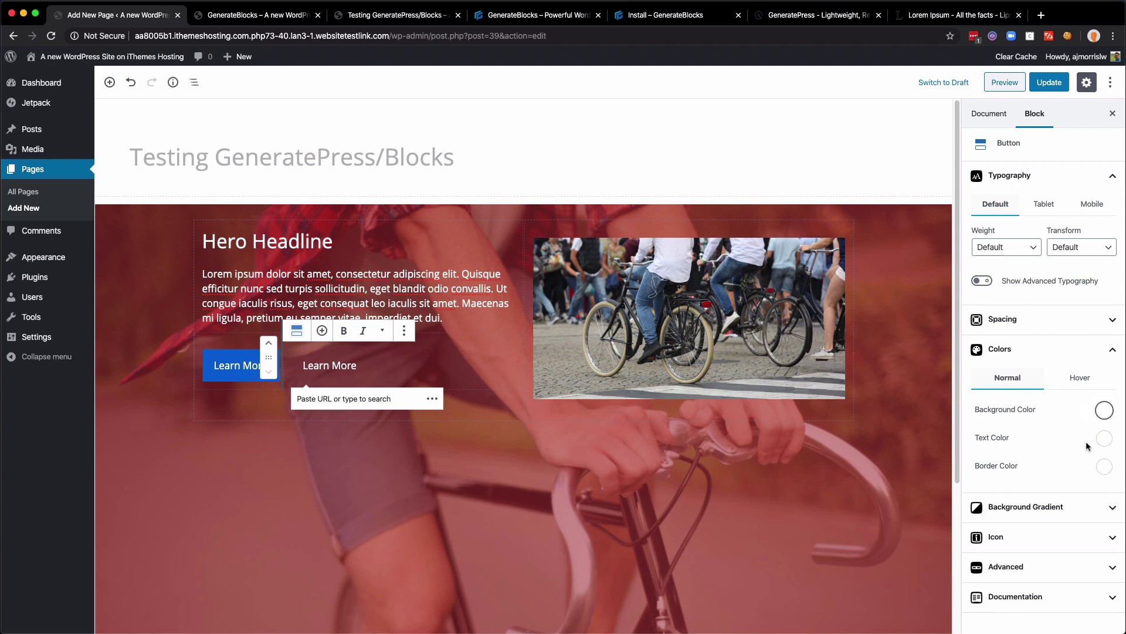
Set the second Learn More button's border color to white and check its text color
click(1099, 468)
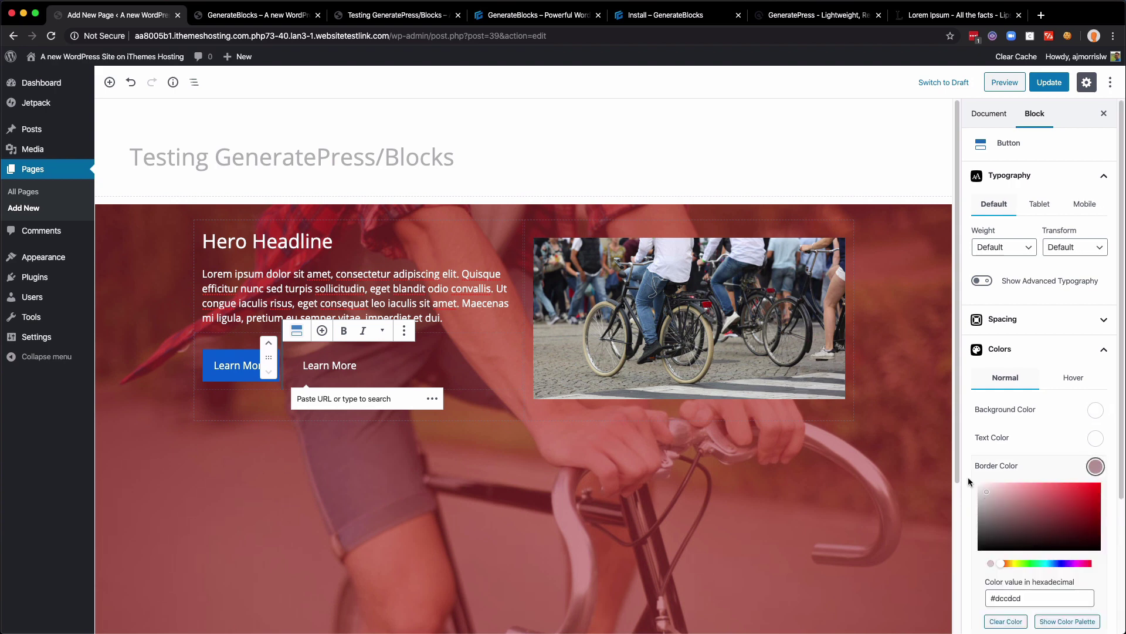
click(1095, 438)
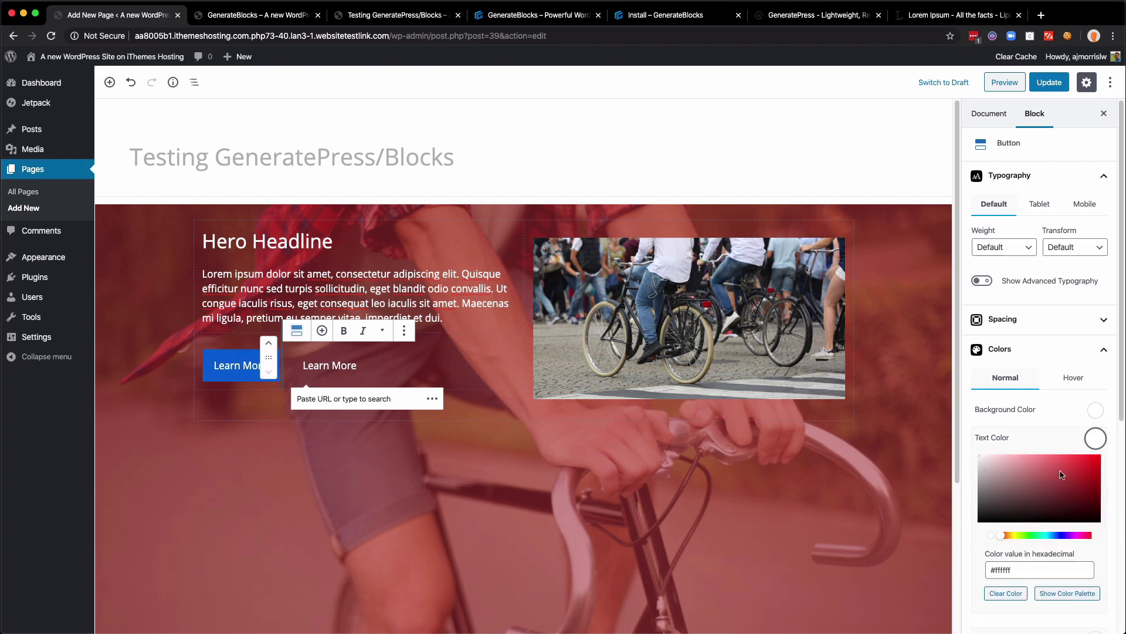
click(1044, 481)
Link the second Learn More button's border sizes and set all four sides to 1 px
click(991, 329)
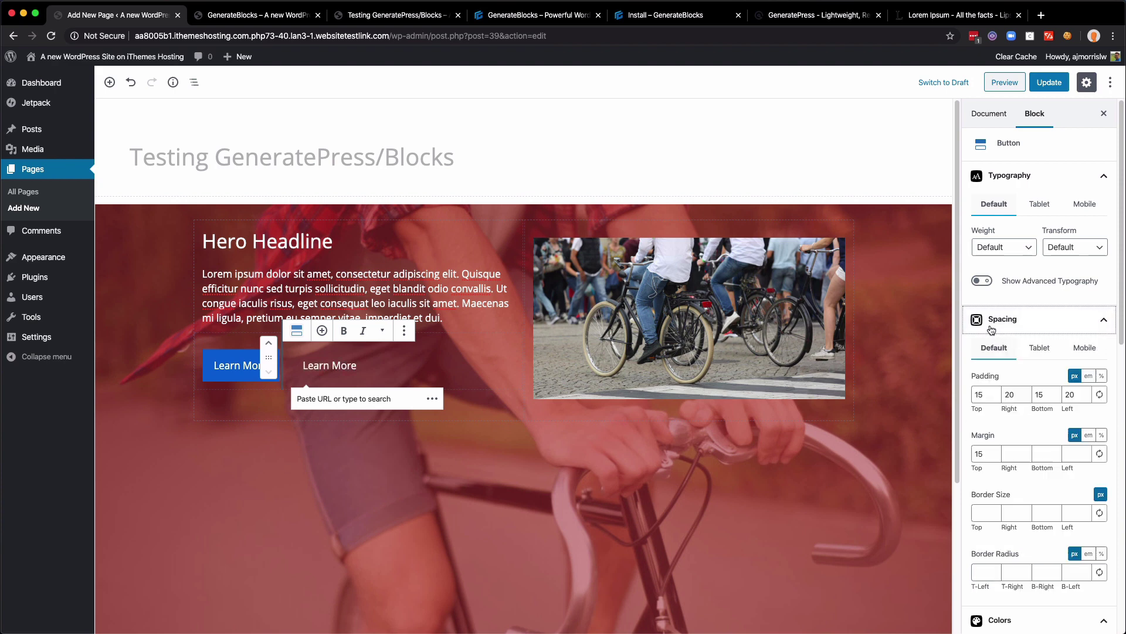
click(987, 513)
text(0)
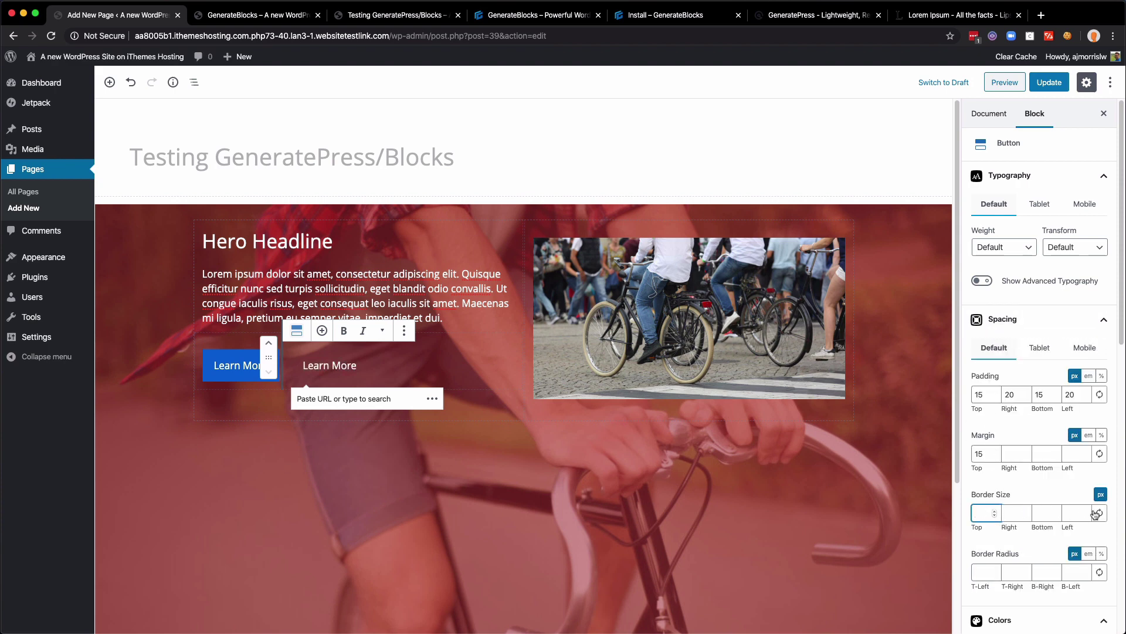
click(1099, 513)
click(979, 514)
key(BackSpace)
text(3)
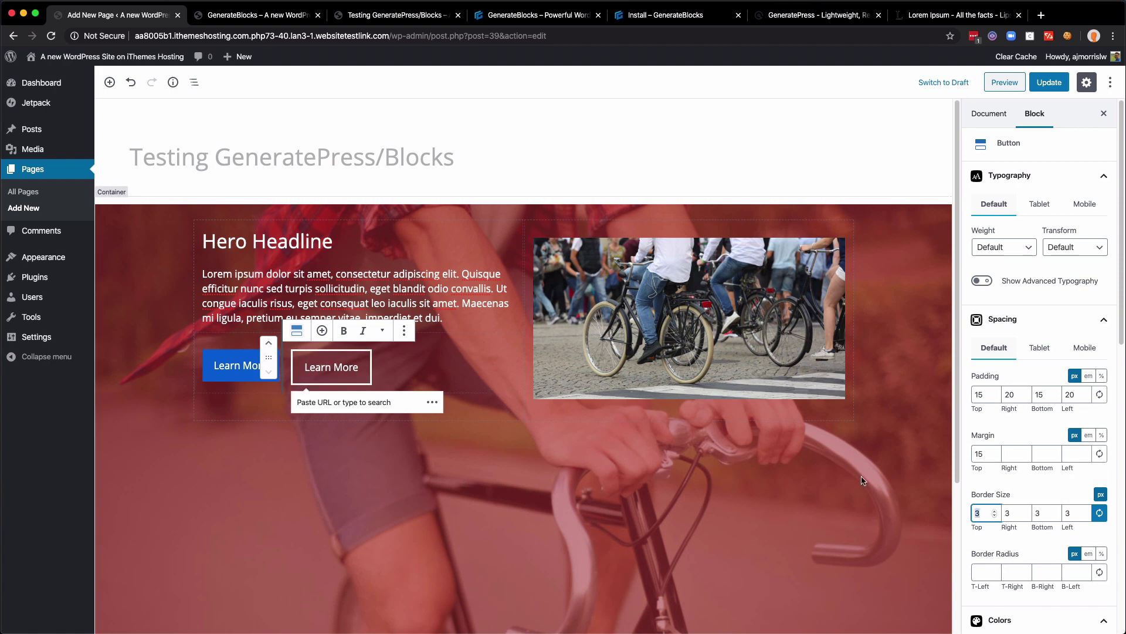
text(1)
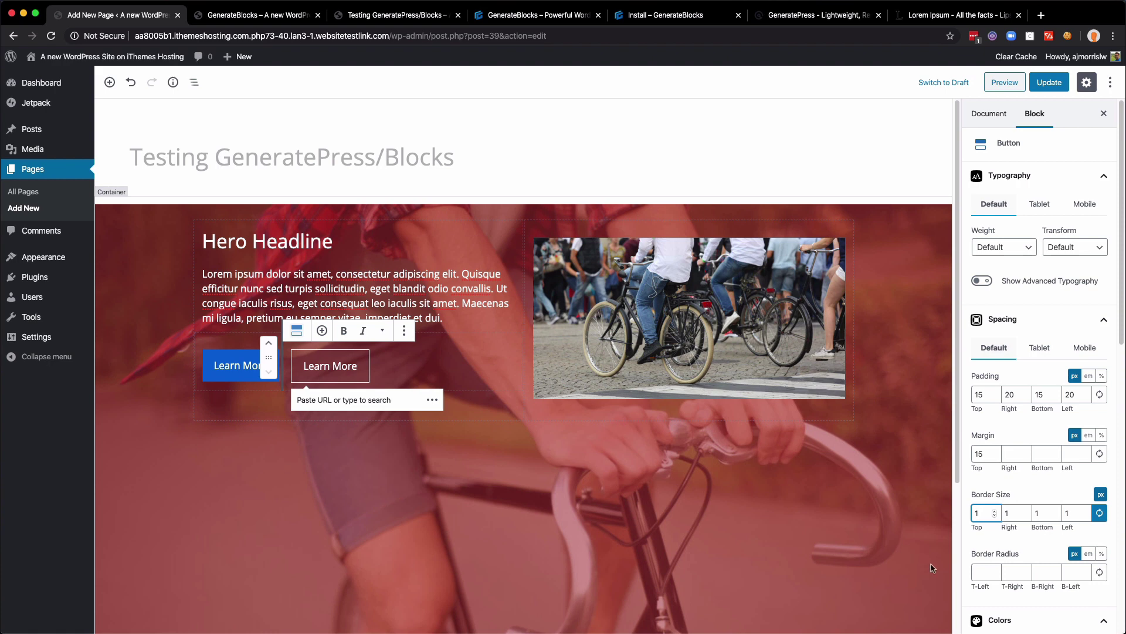
Link the second Learn More button's corners and set the border radius to 100 px
click(974, 572)
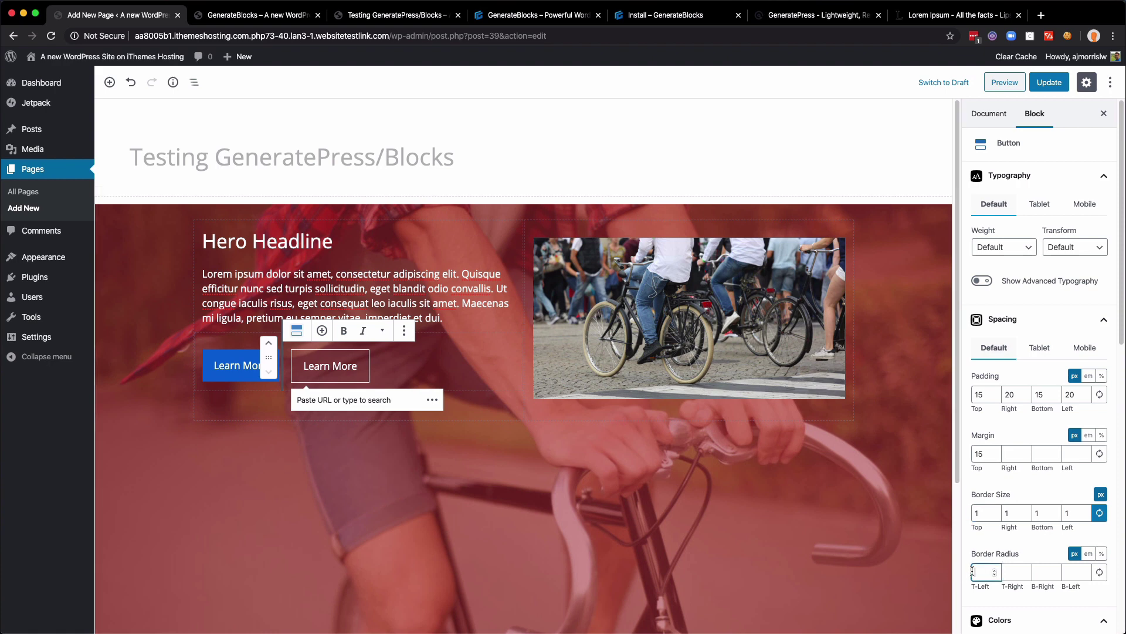
click(1100, 572)
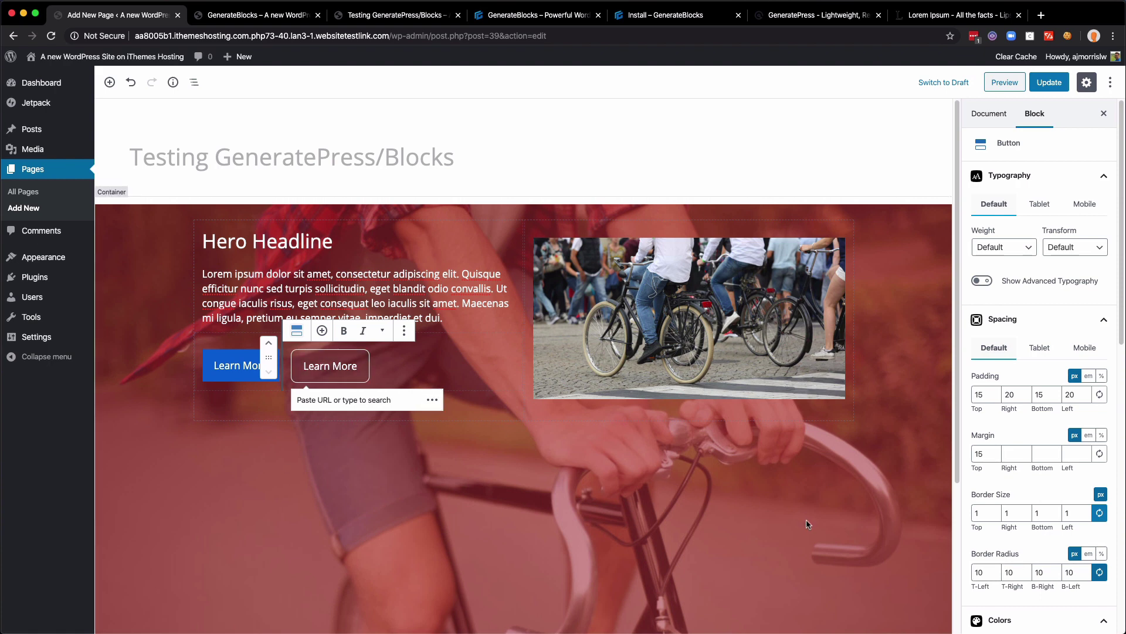
double_click(977, 570)
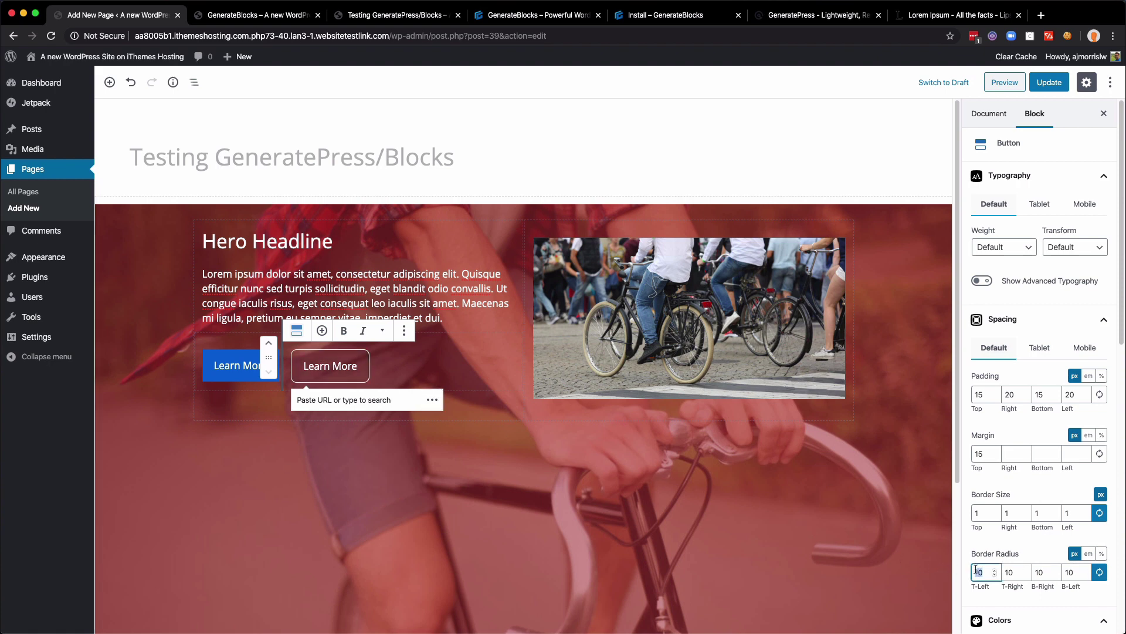
text(0)
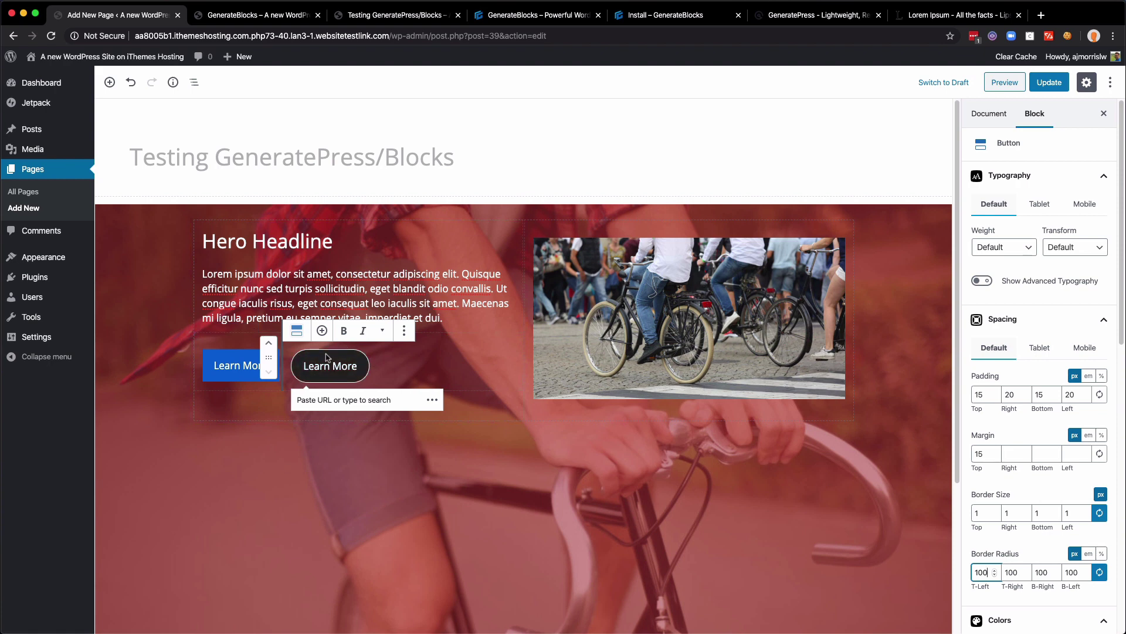
Set the second Learn More button's hover background color to red #ff3939 with 0.42 opacity
click(1050, 319)
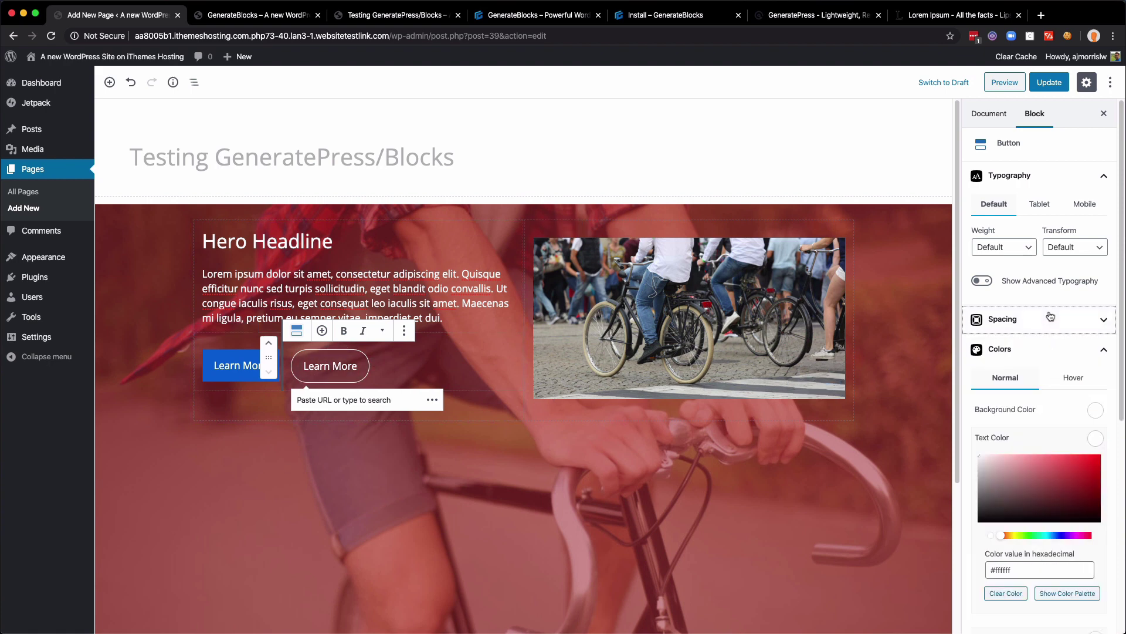
click(1073, 380)
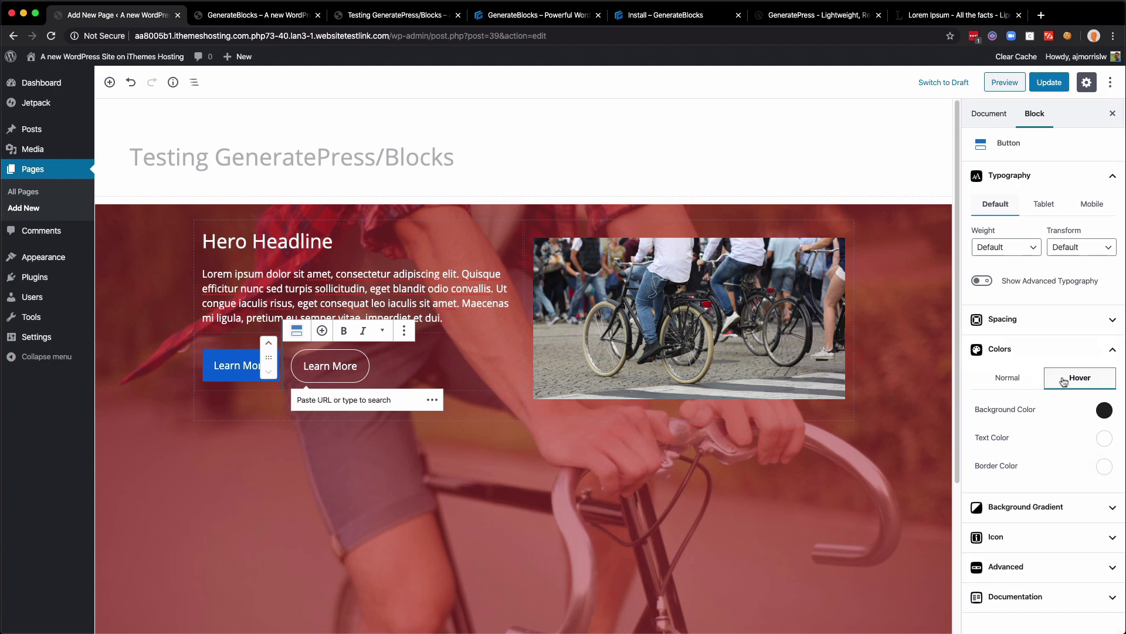
click(1104, 410)
click(1088, 433)
mouse_move(1088, 433)
mouse_down()
mouse_move(1074, 429)
mouse_move(1074, 378)
mouse_up()
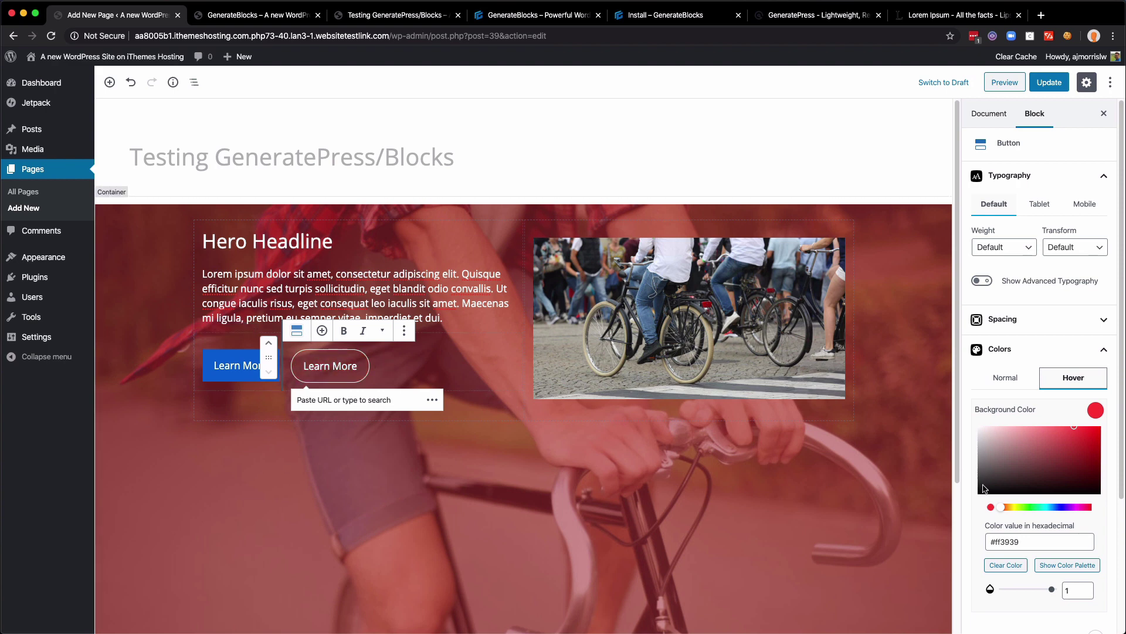
drag(1052, 589, 1024, 589)
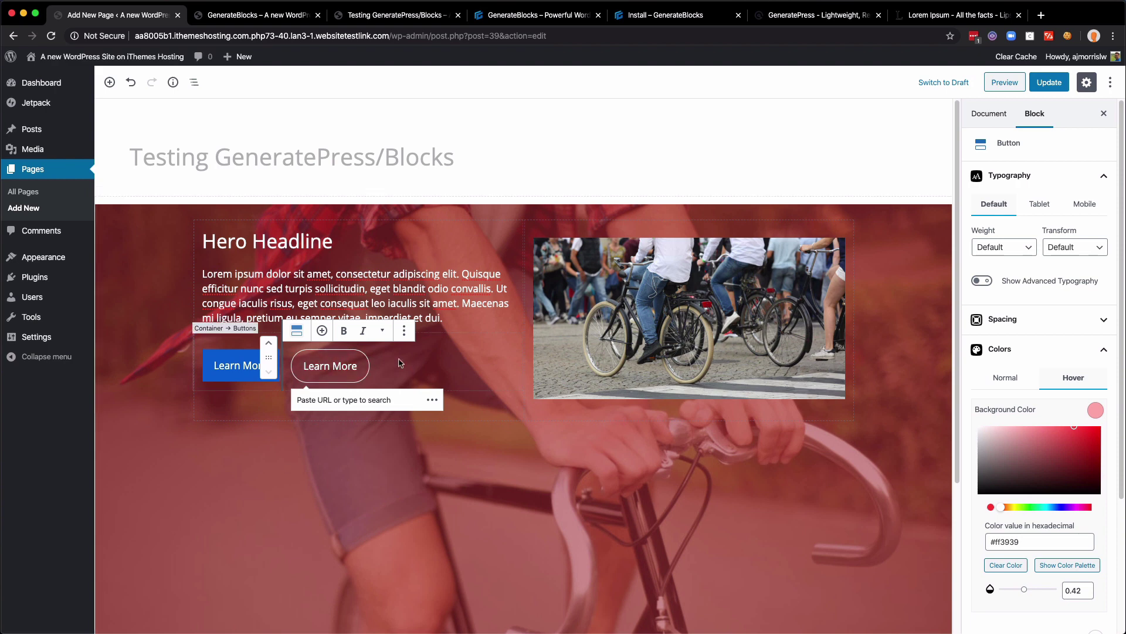
click(1033, 350)
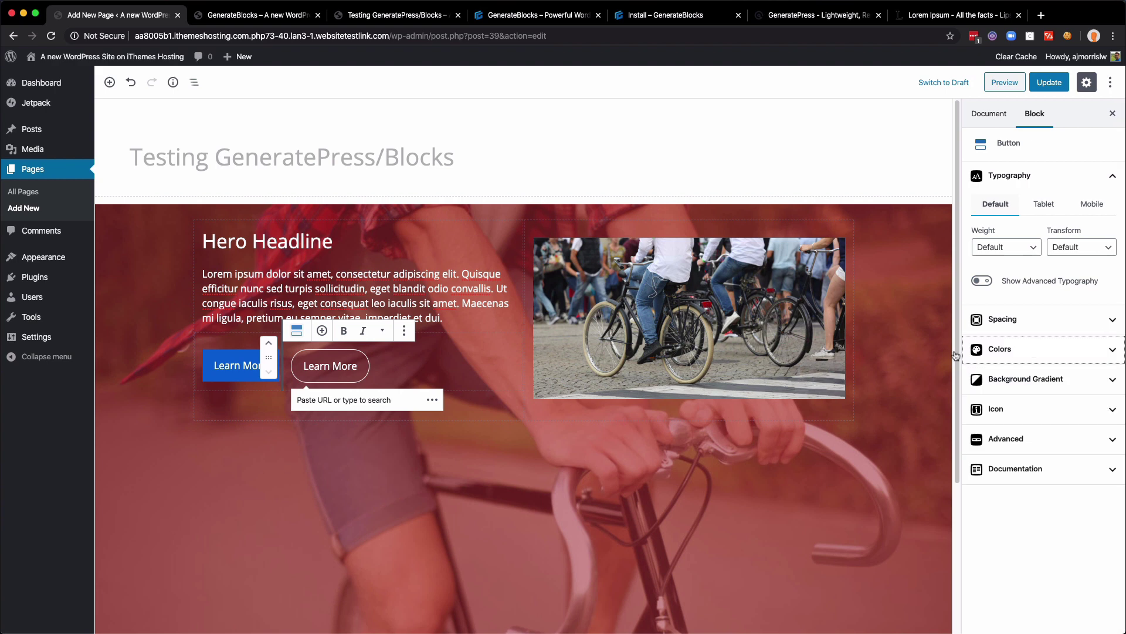
Set the border size of the first Learn More button to 1 px on all four sides
click(240, 388)
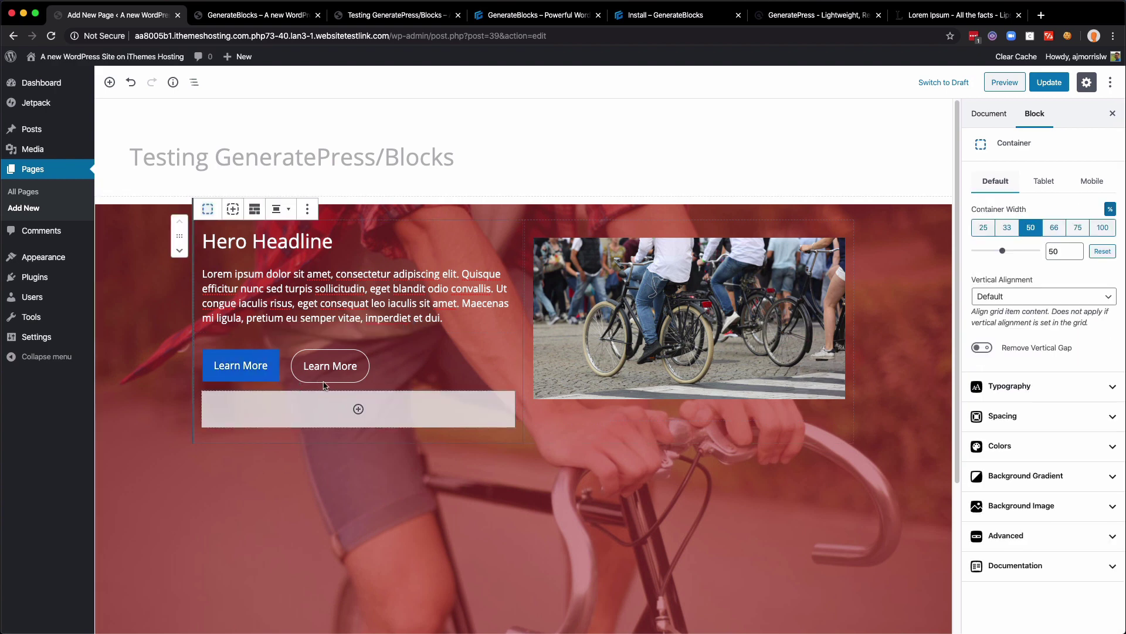
click(270, 362)
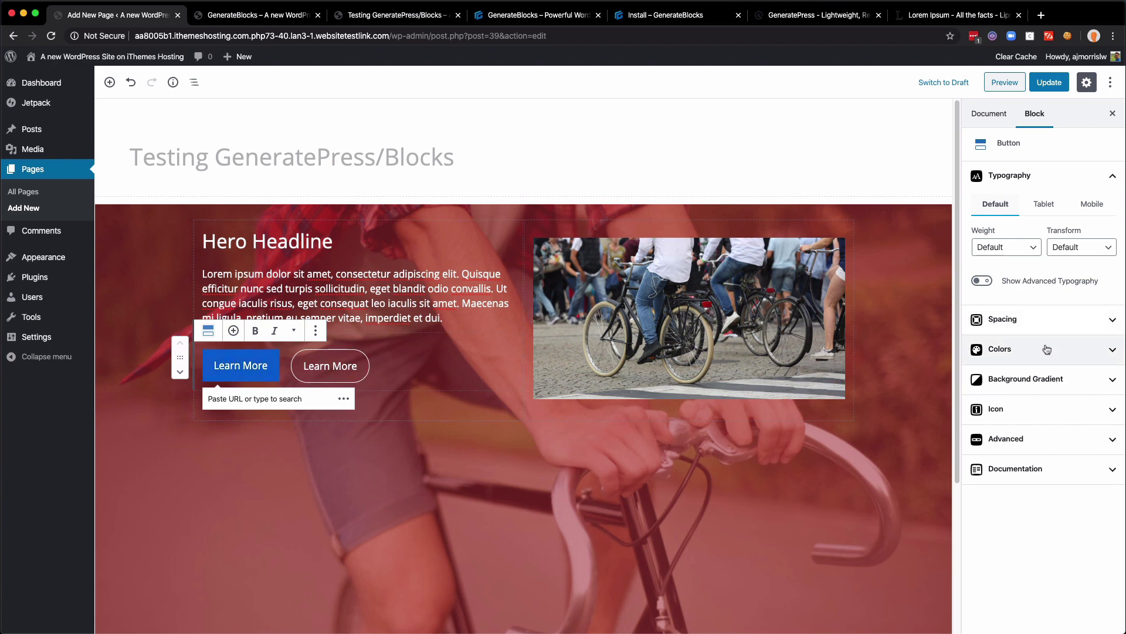
click(1042, 323)
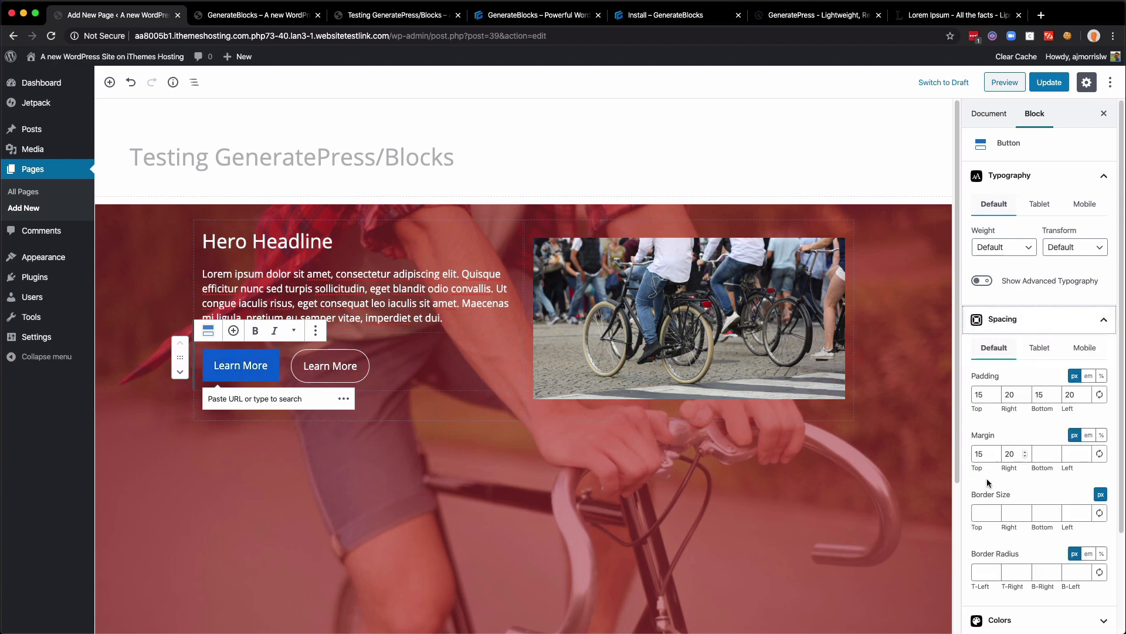
click(975, 511)
text(1)
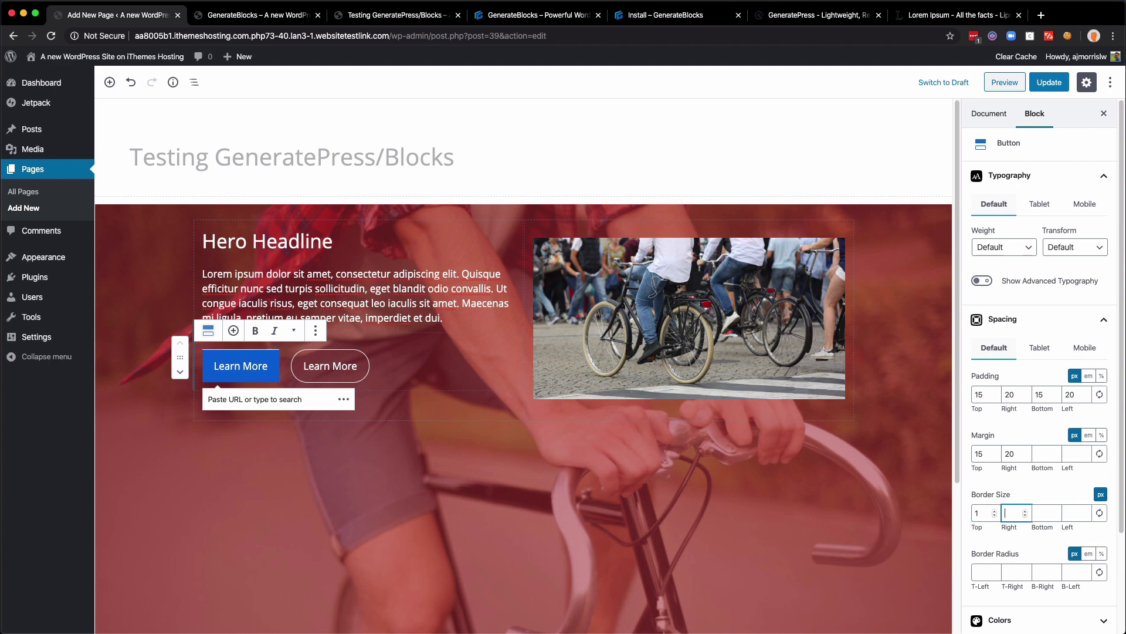
key(Tab)
text(1)
key(Tab)
text(1)
key(Tab)
text(1)
key(Tab)
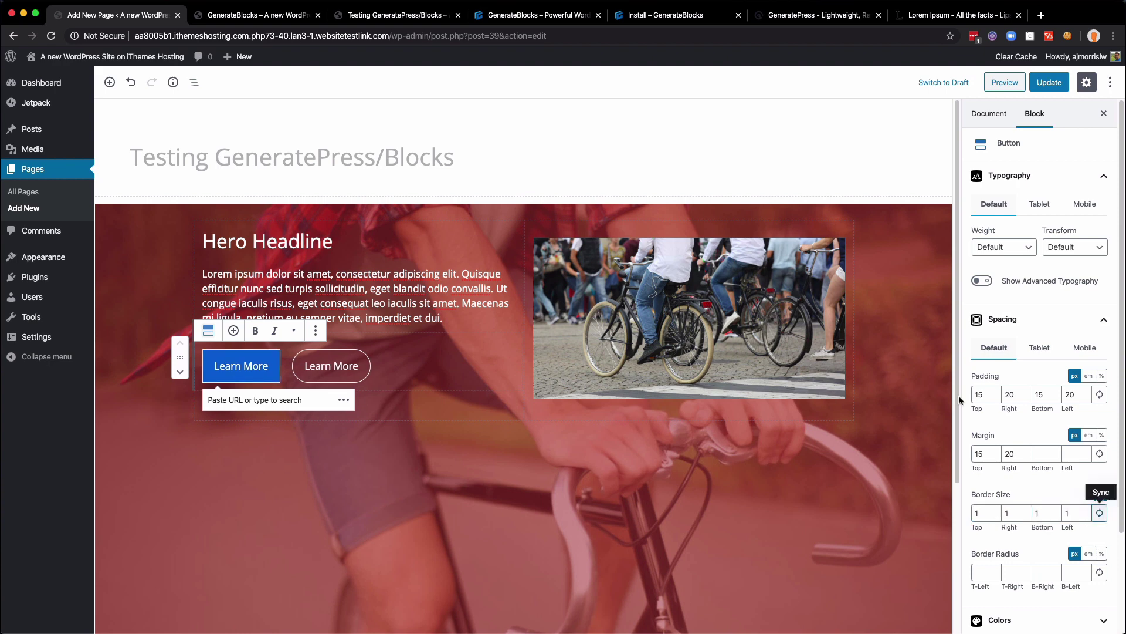
Set the opacity of the first Learn More button's normal border color to 0
click(1034, 321)
click(1039, 352)
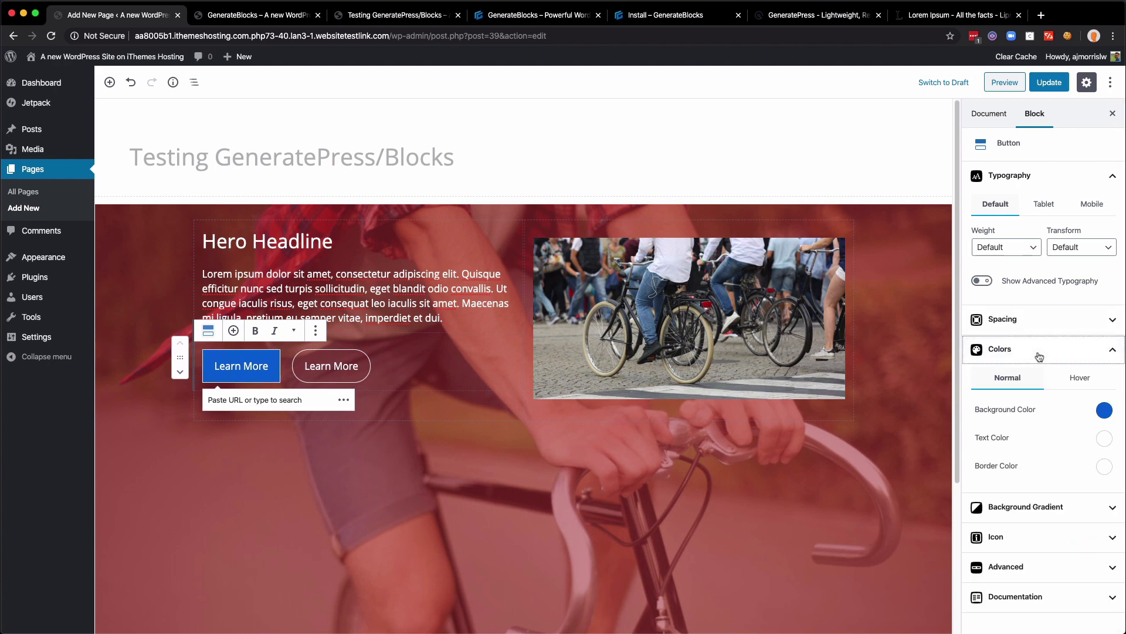
click(1104, 466)
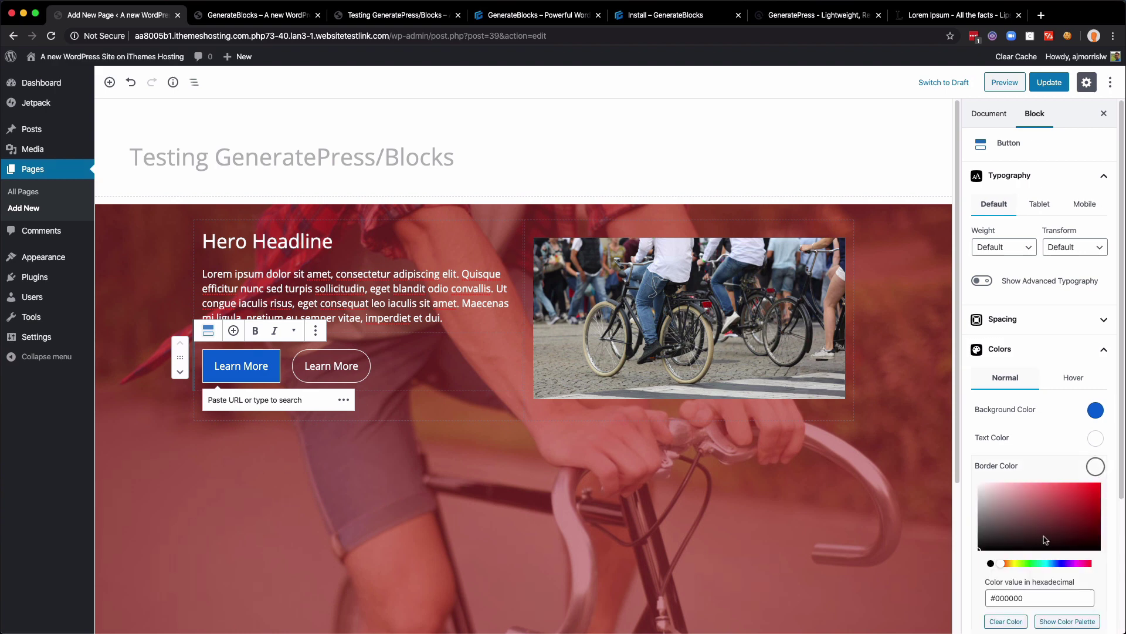
scroll(1038, 531, down, 3)
drag(1052, 566, 977, 572)
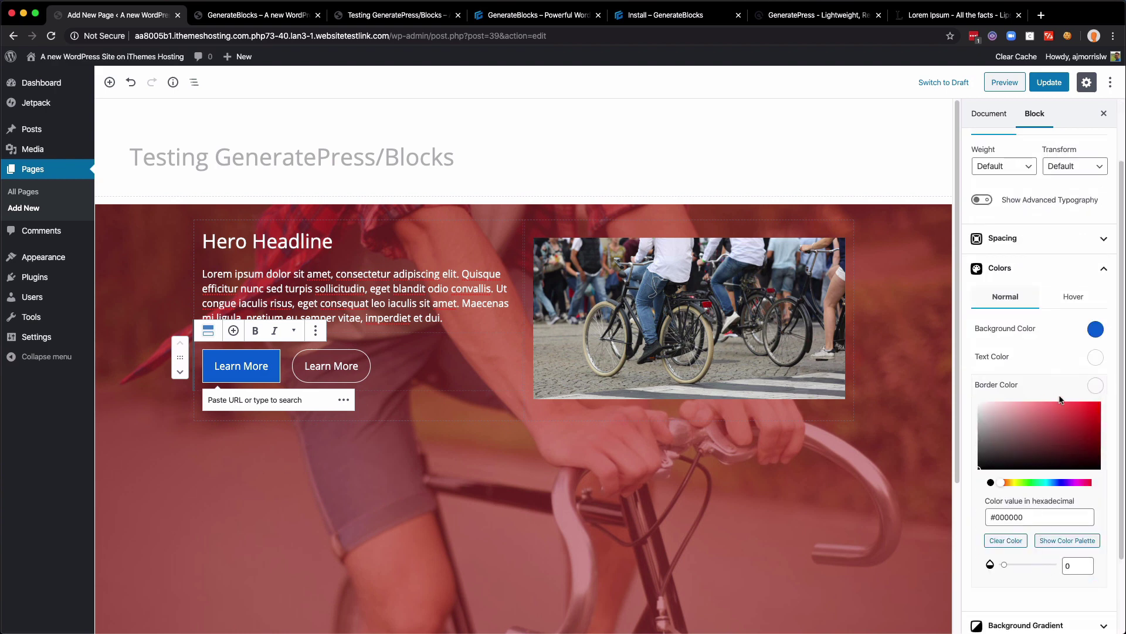
click(1095, 385)
Copy the first Learn More button's background hex value #0366d6 into its normal border color
click(1070, 381)
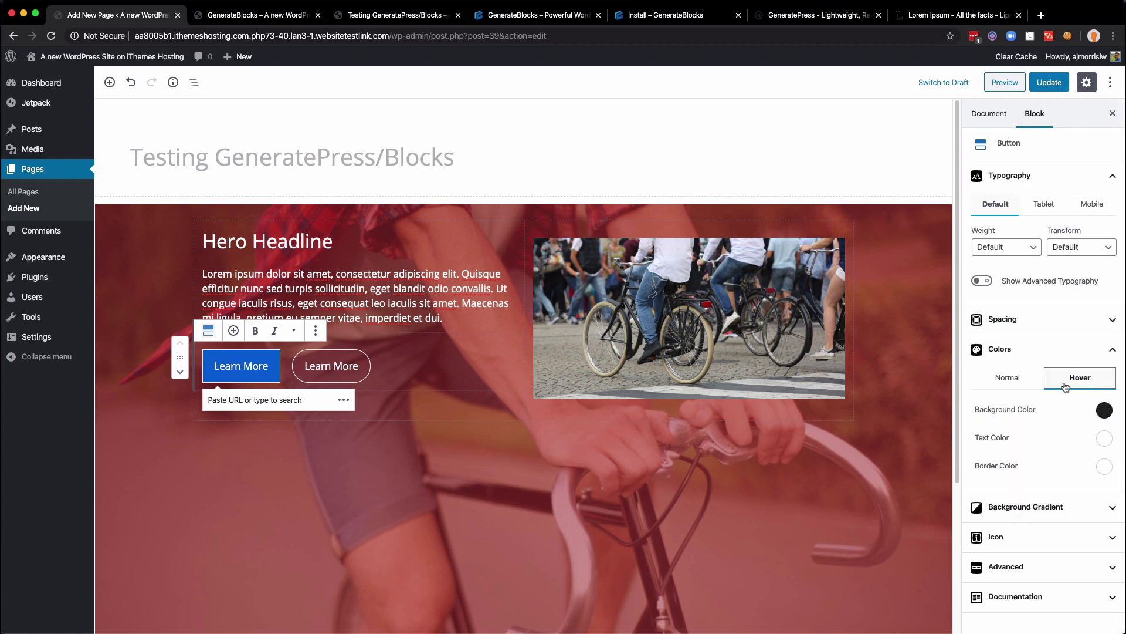
click(1023, 385)
click(1104, 410)
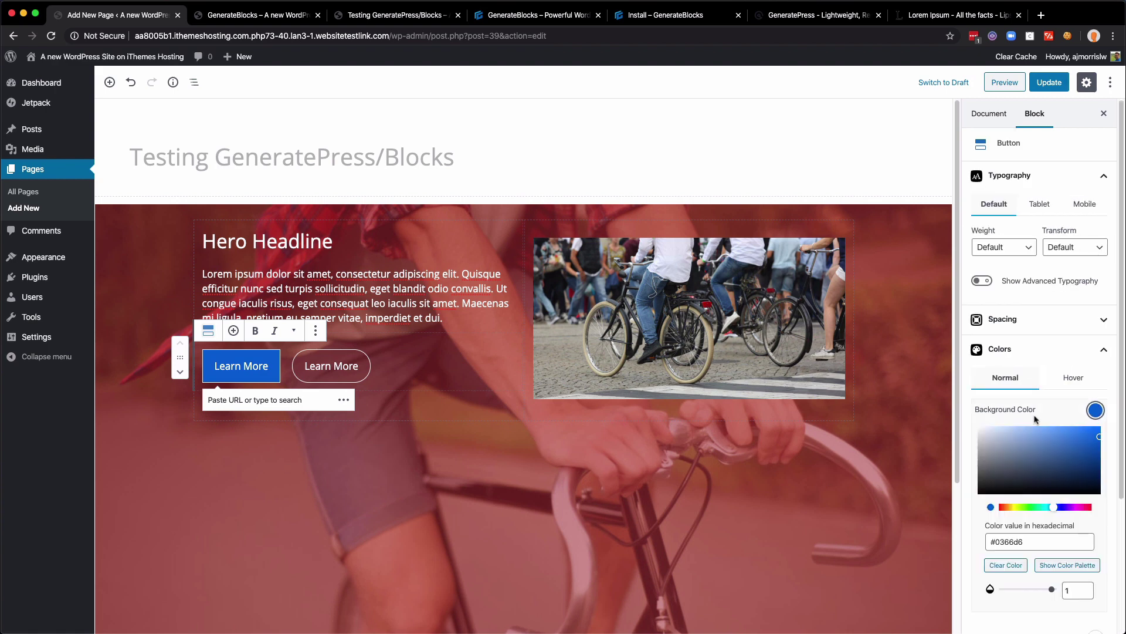
click(1022, 473)
key(ctrl+c)
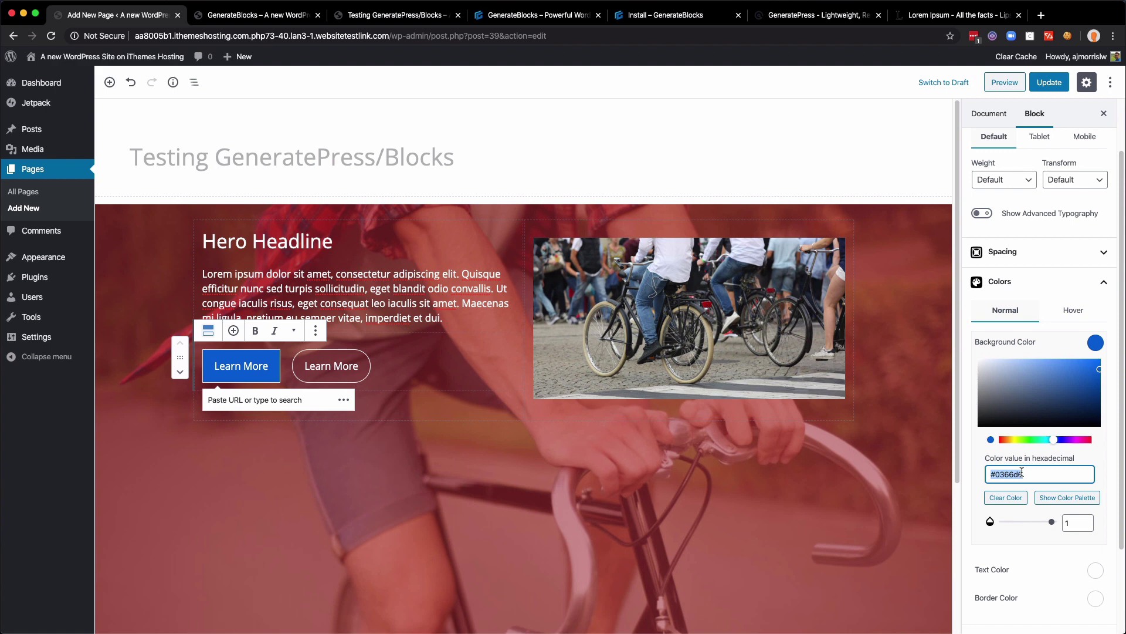
click(1095, 342)
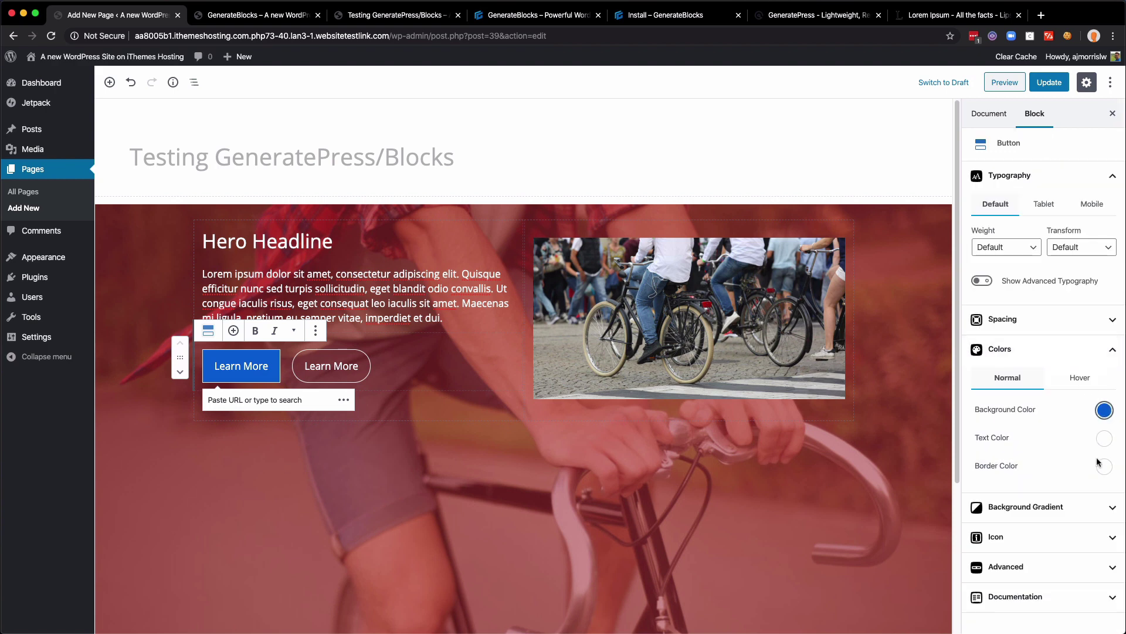
click(1098, 467)
click(1050, 589)
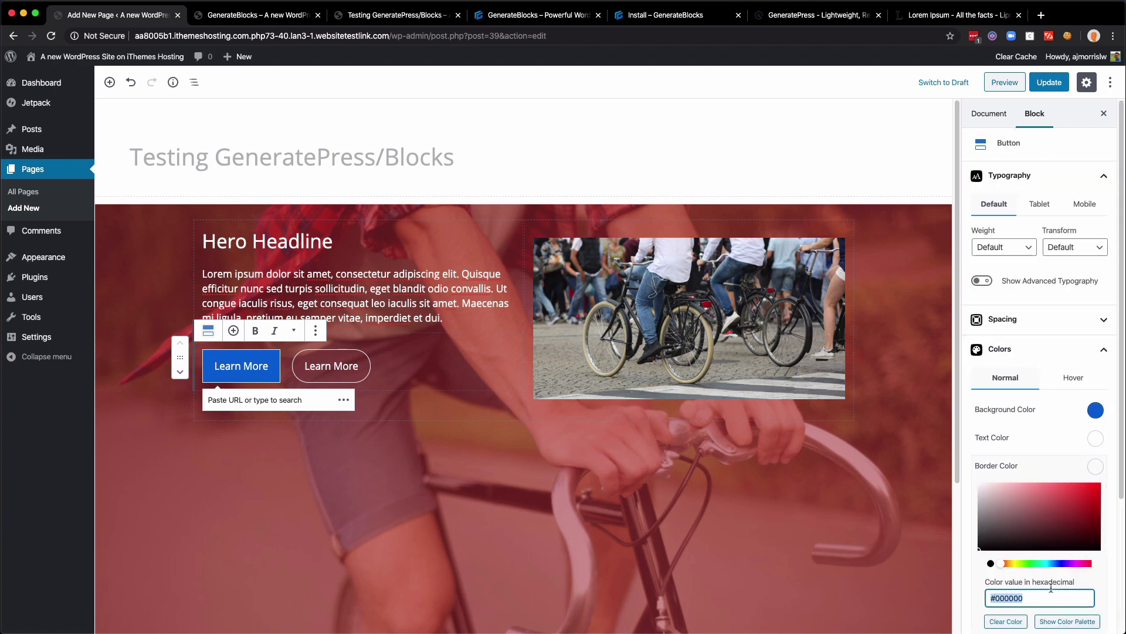
key(ctrl+v)
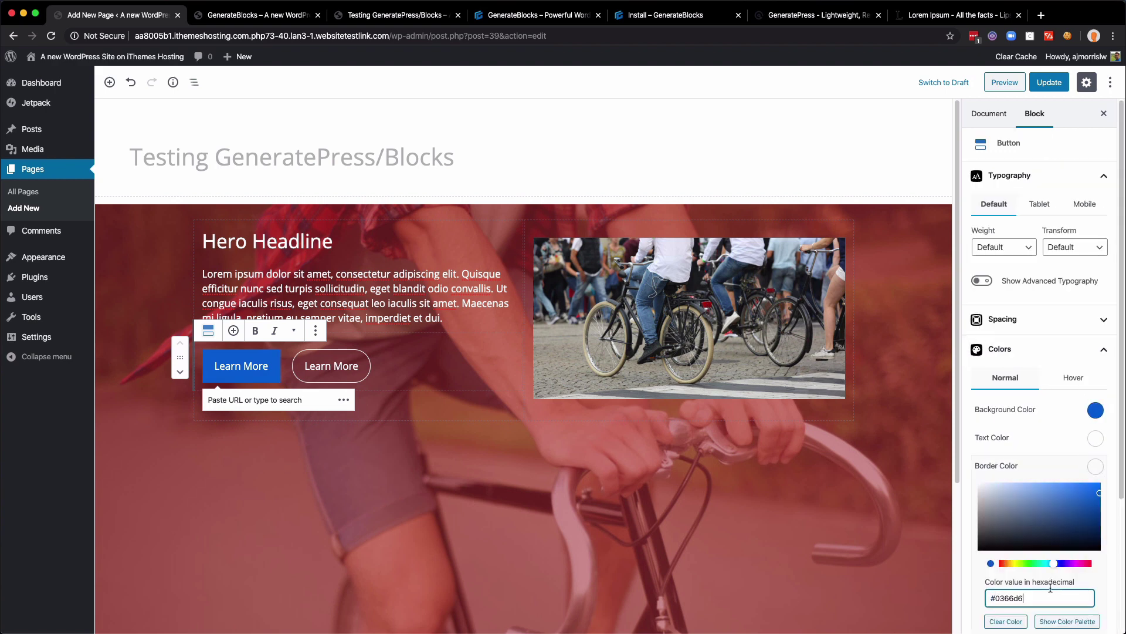
click(535, 562)
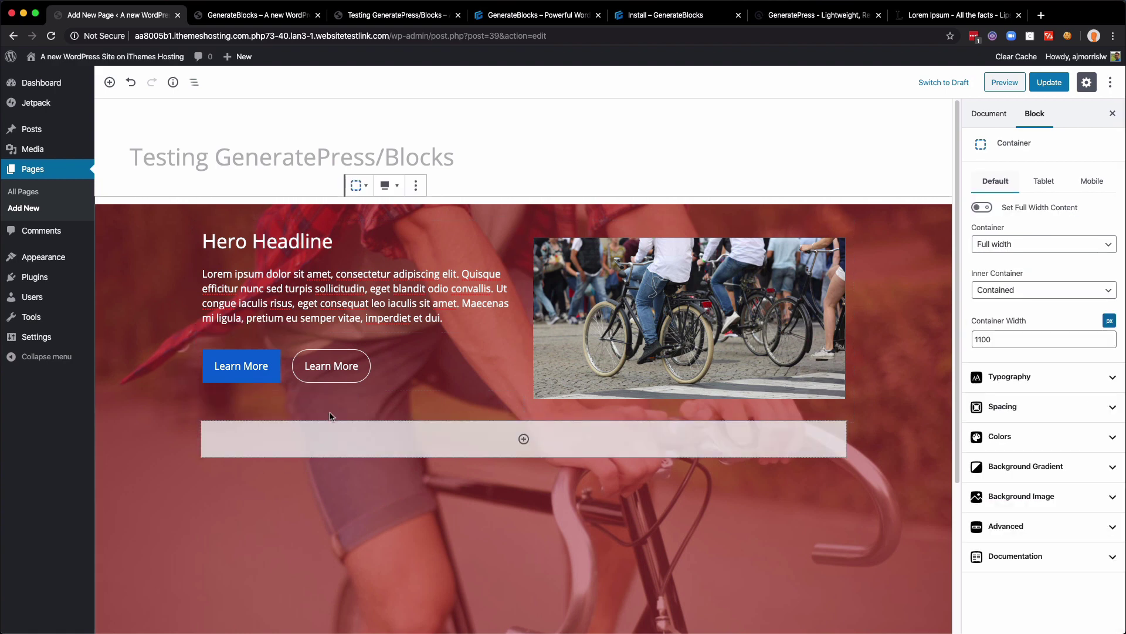
Review the second Learn More button's background gradient, icon and color settings and its font weight options
click(334, 365)
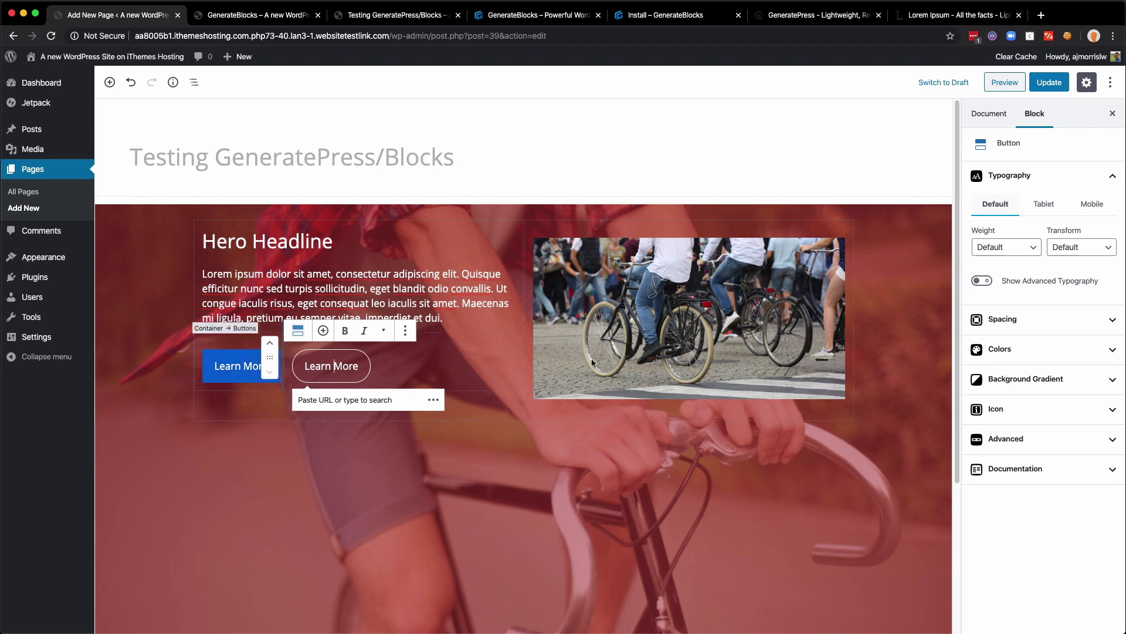
click(1044, 382)
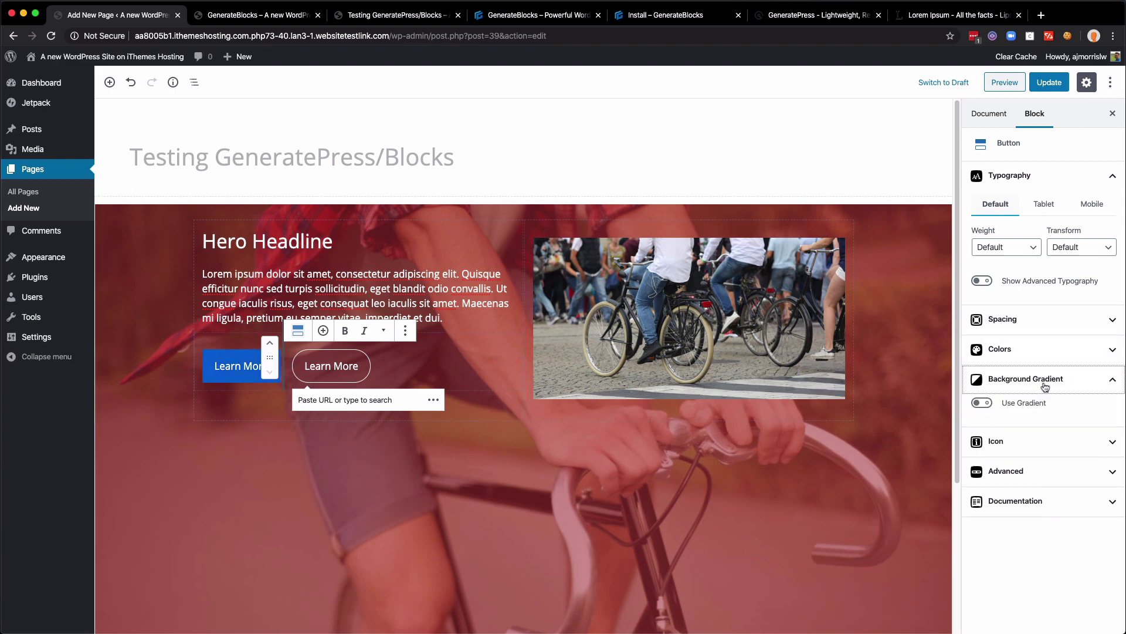
click(1024, 440)
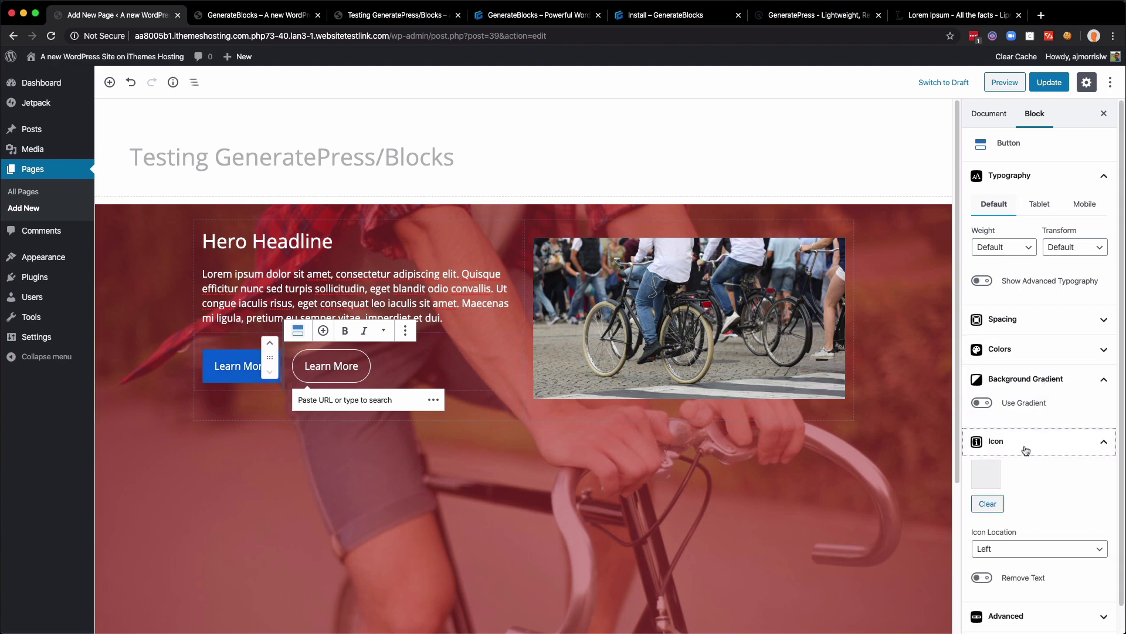
click(1025, 444)
click(1025, 379)
click(1025, 359)
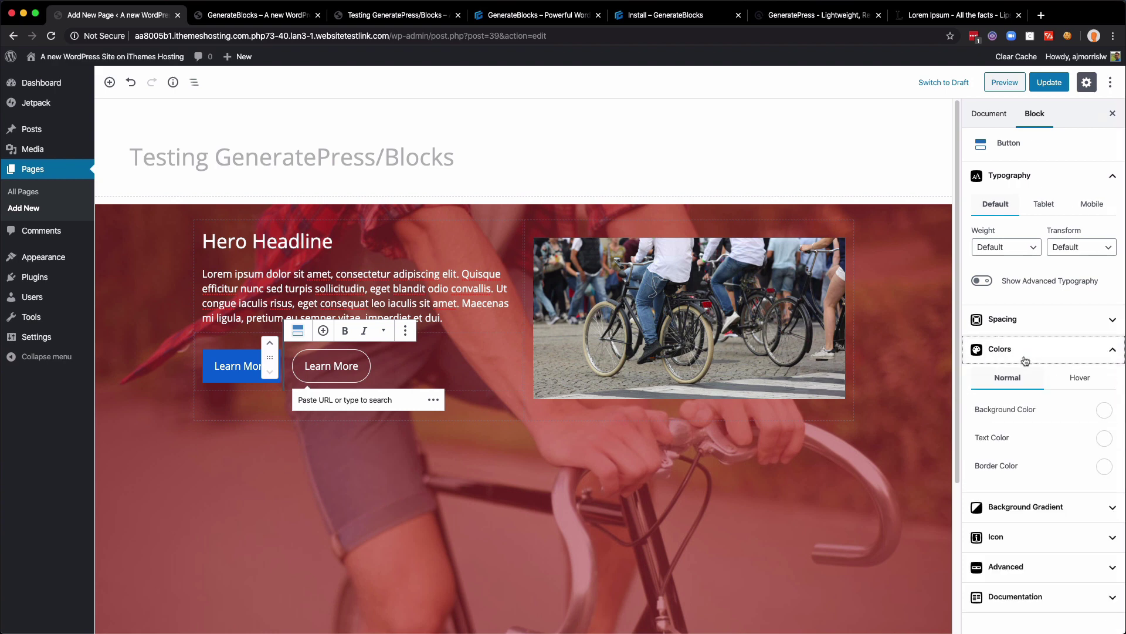
click(1025, 360)
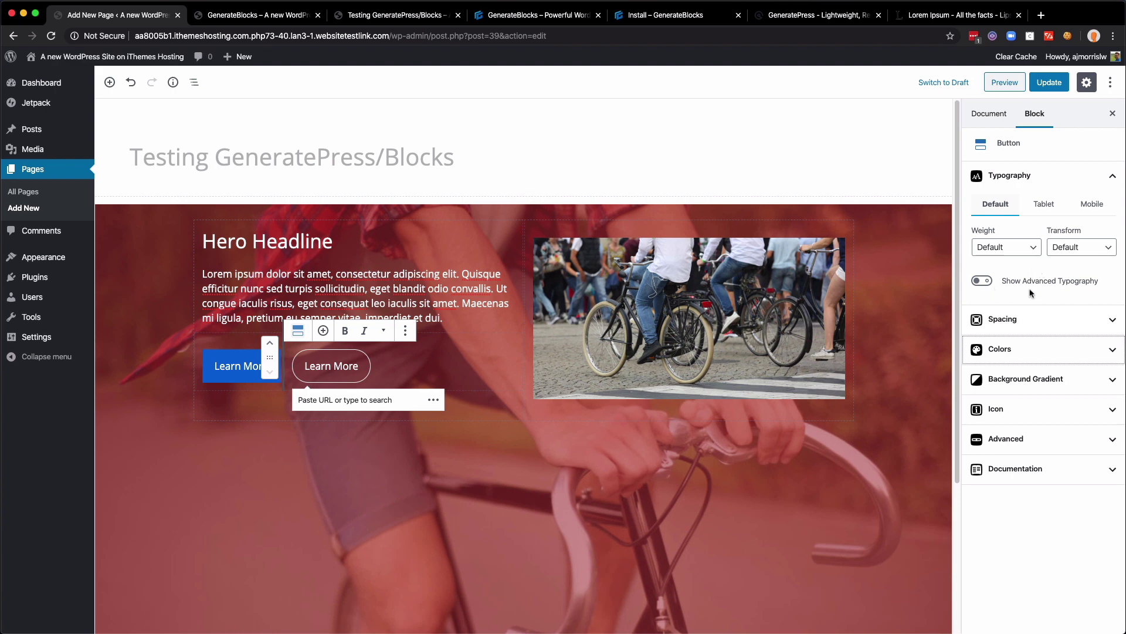
click(1007, 252)
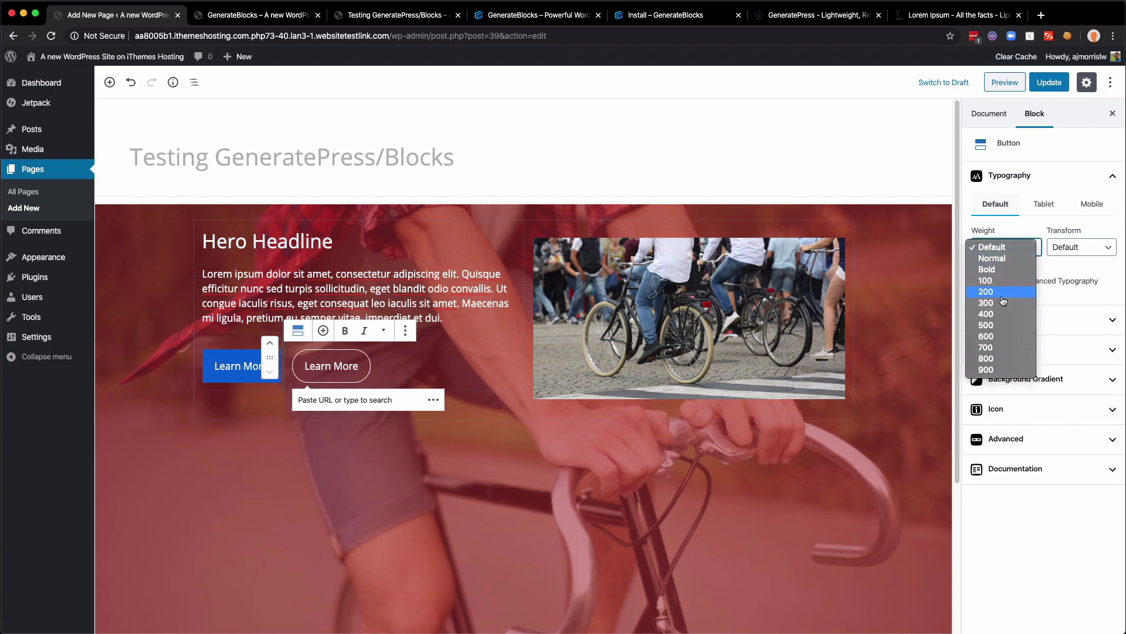
click(1025, 232)
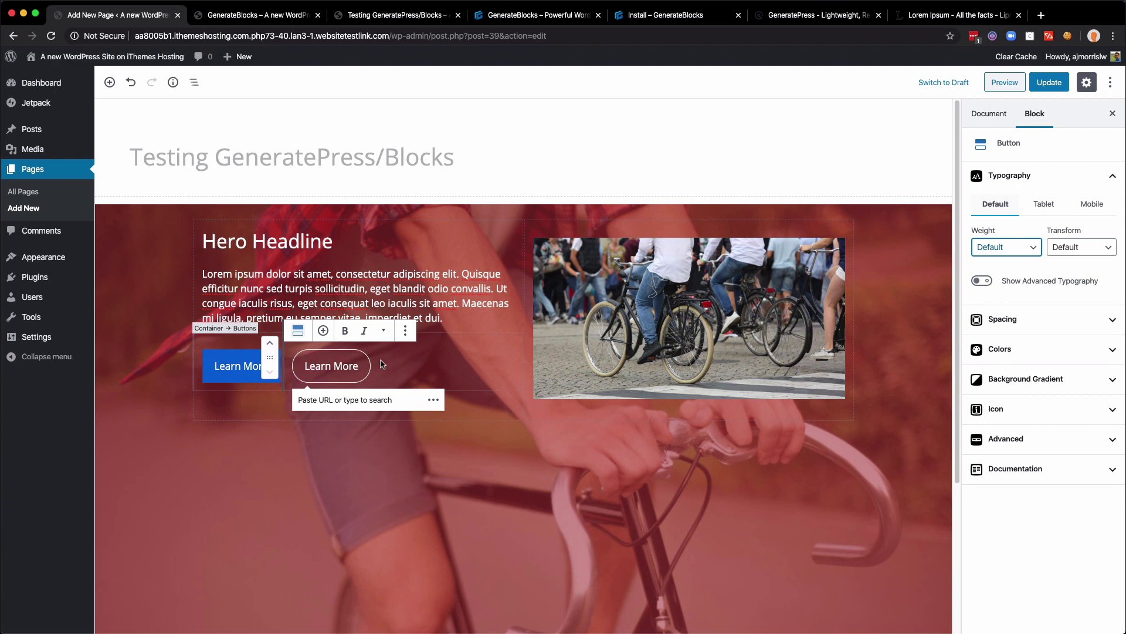
Replace the second Learn More button's label with "Buy Now" and deselect the button
double_click(321, 365)
triple_click(321, 365)
text(Buy Now)
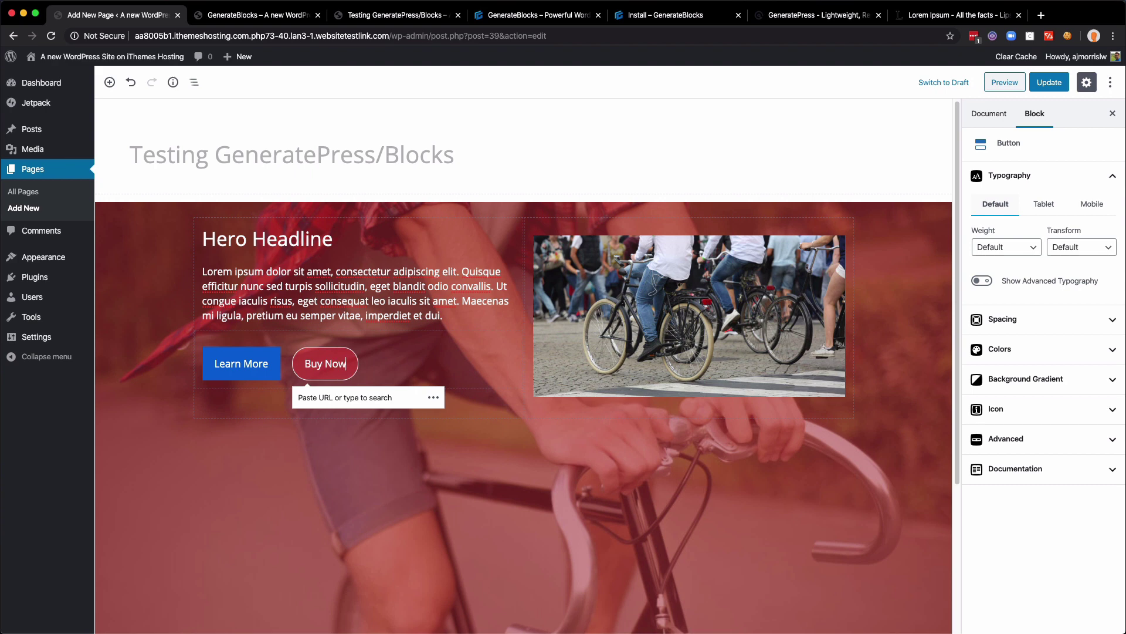
click(285, 461)
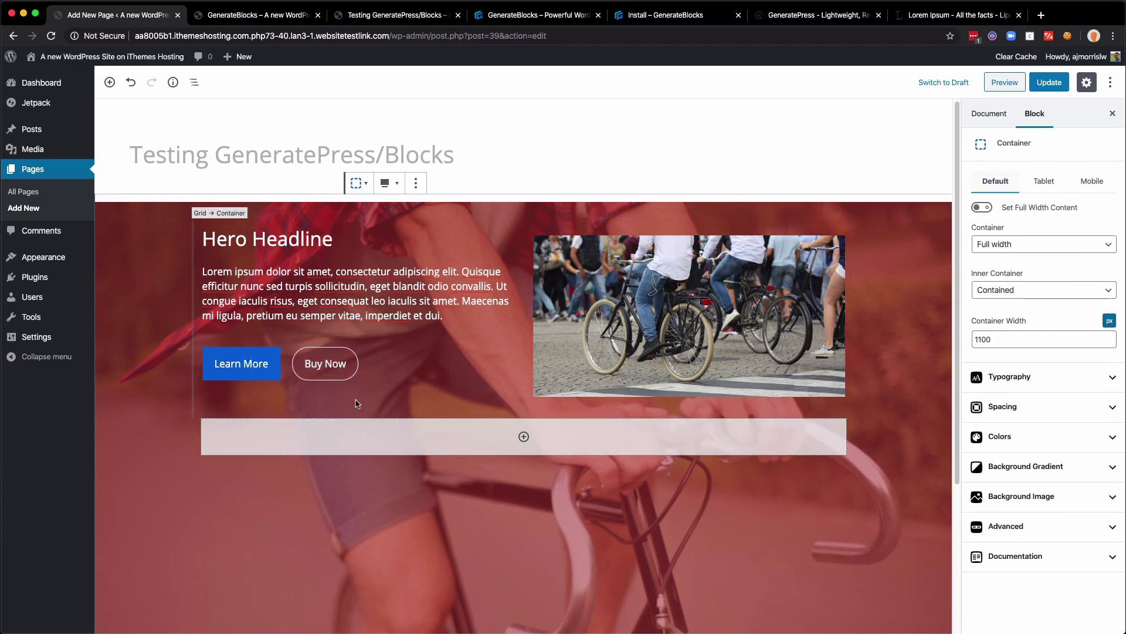
Update the page and reload the live Testing GeneratePress/Blocks page to check both buttons
click(1055, 86)
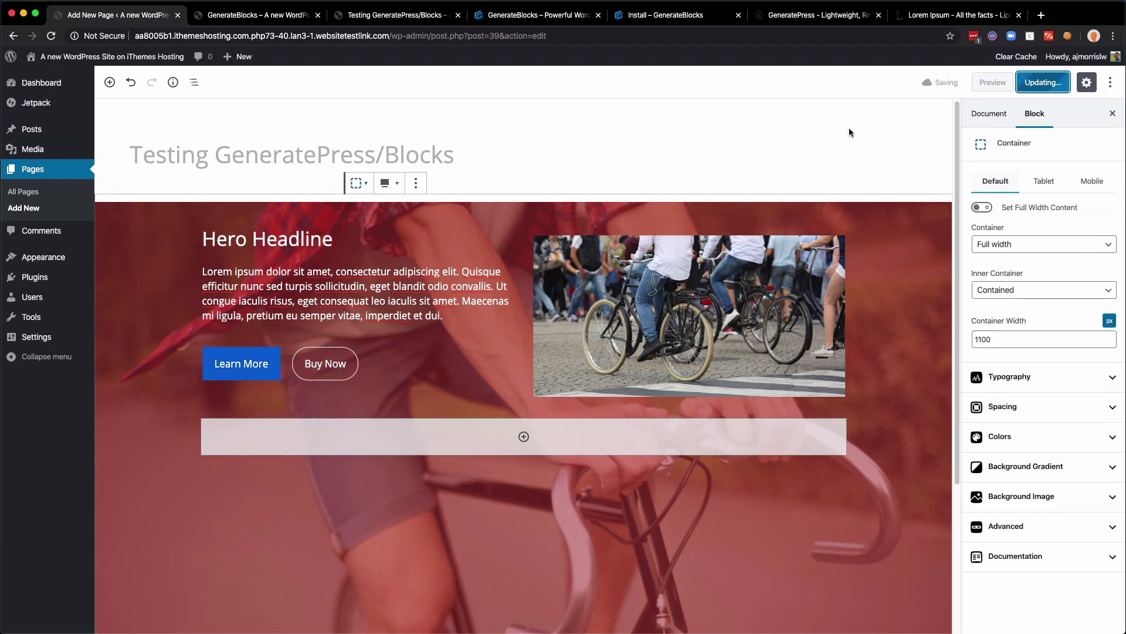
click(356, 21)
key(super+r)
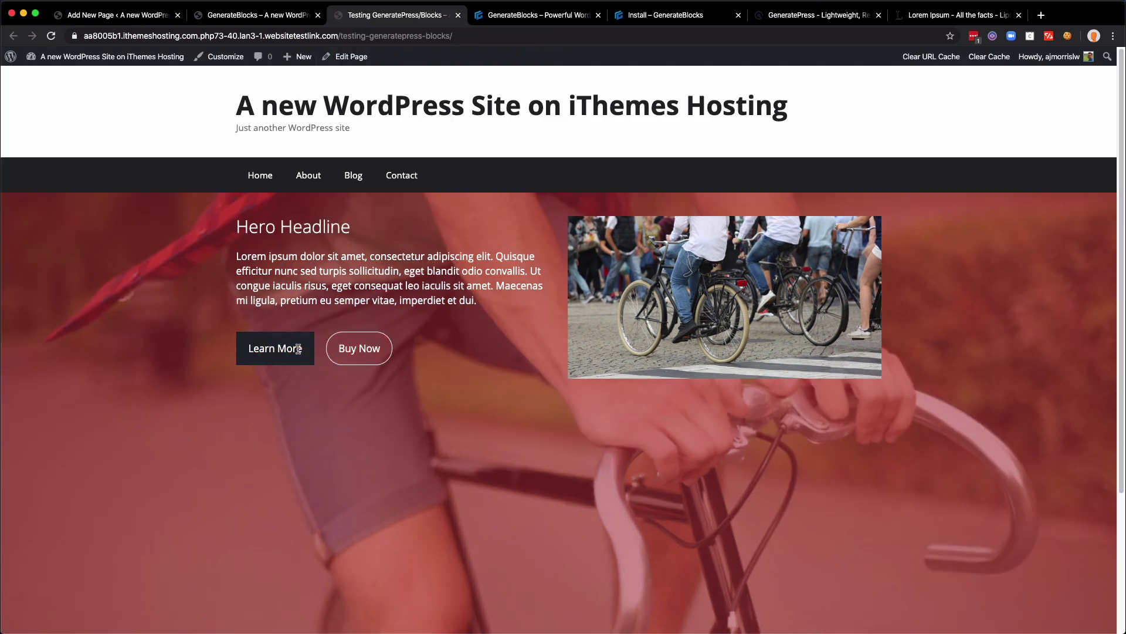
View the earlier live GenerateBlocks page, and look over the GenerateBlocks website from its block features up to the opening section
click(297, 24)
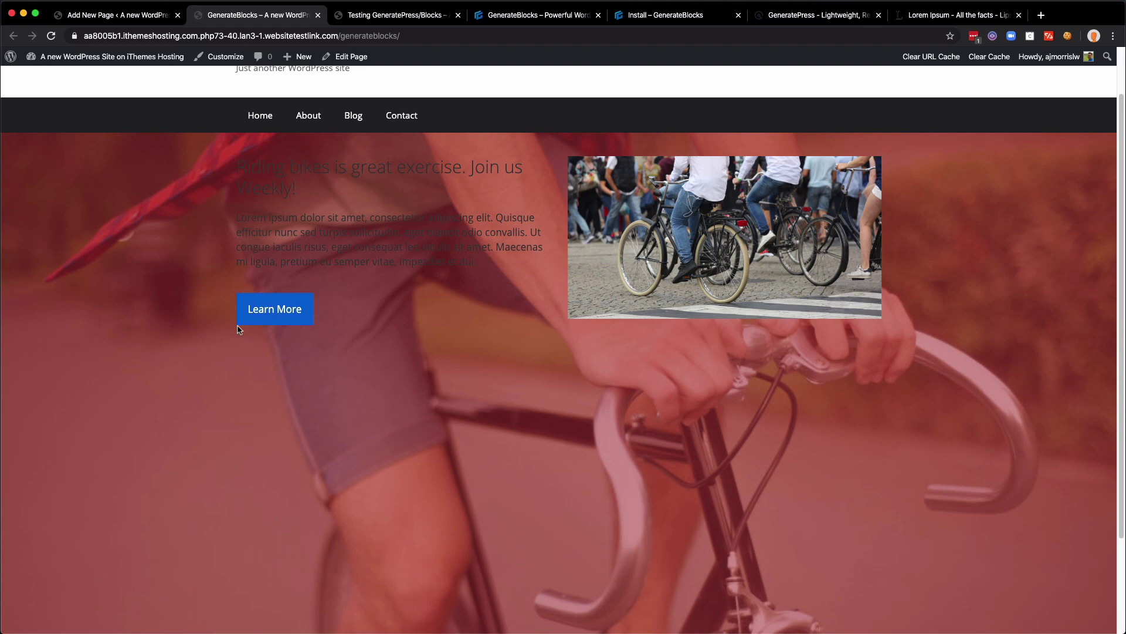
click(489, 18)
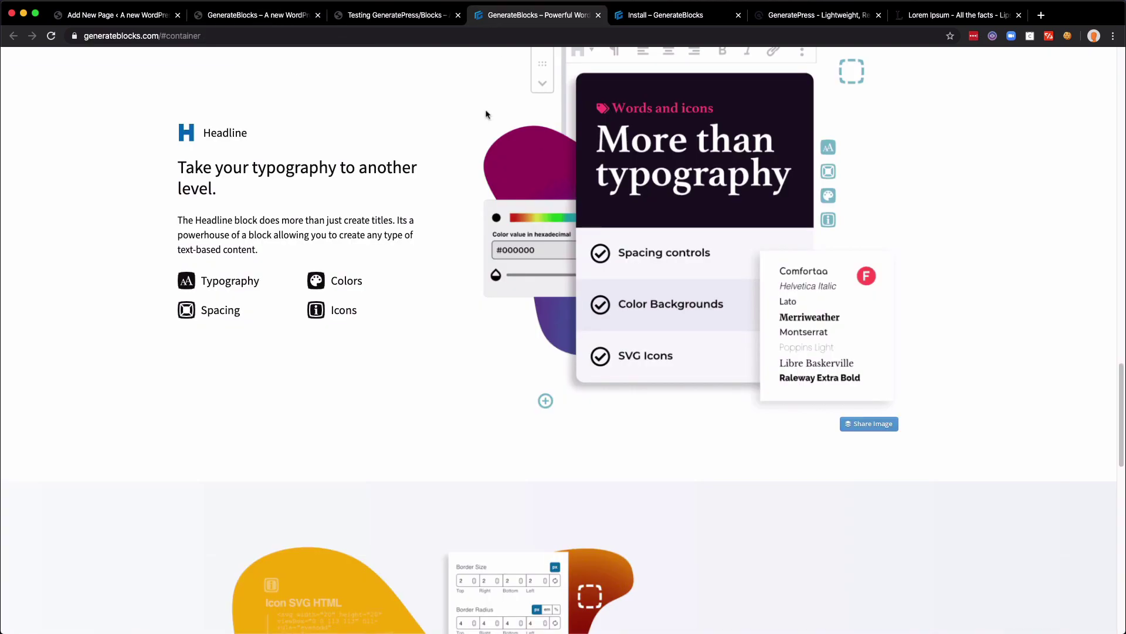
scroll(431, 245, up, 15)
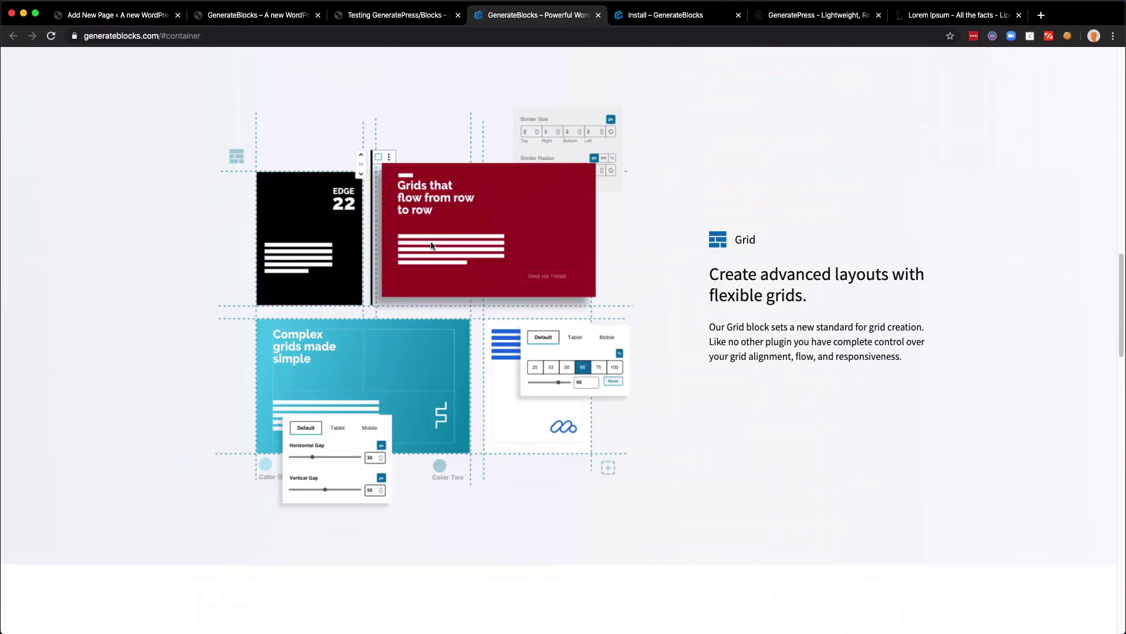
scroll(430, 245, up, 5)
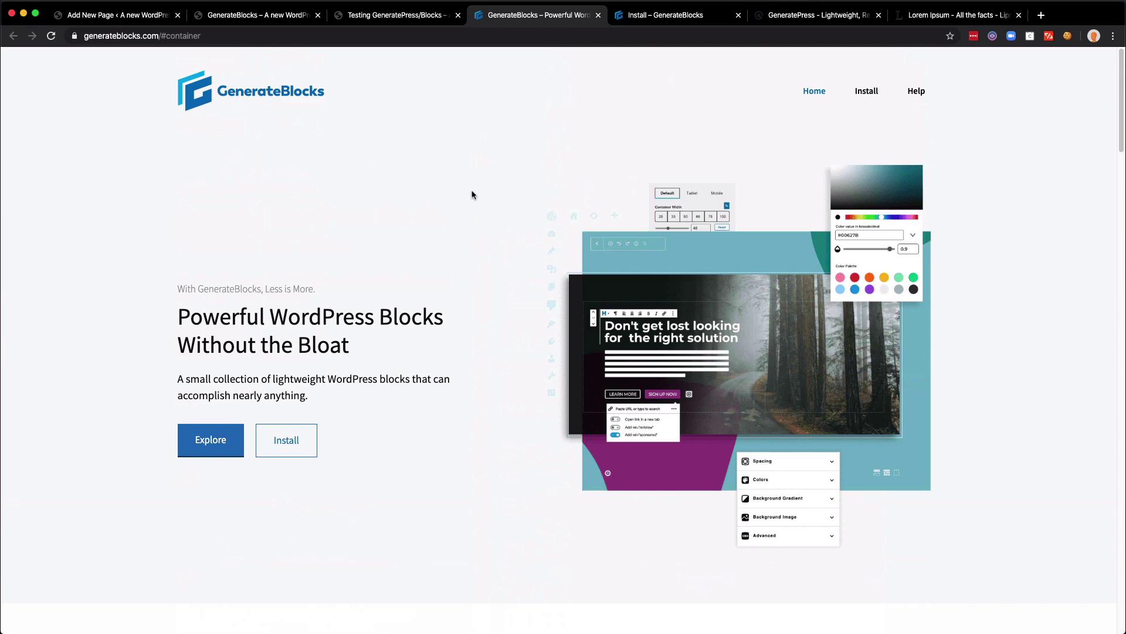
Examine the GP Premium price, website allowance, and update and renewal terms on the GeneratePress site, and return to the GenerateBlocks homepage
click(817, 23)
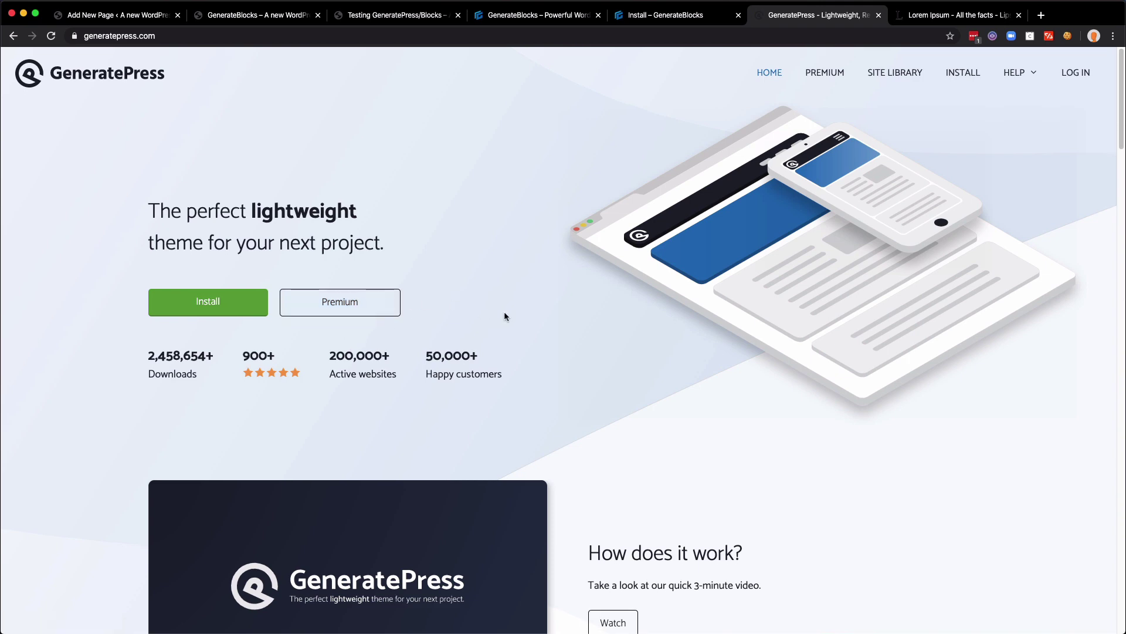
scroll(504, 311, down, 20)
scroll(504, 313, up, 3)
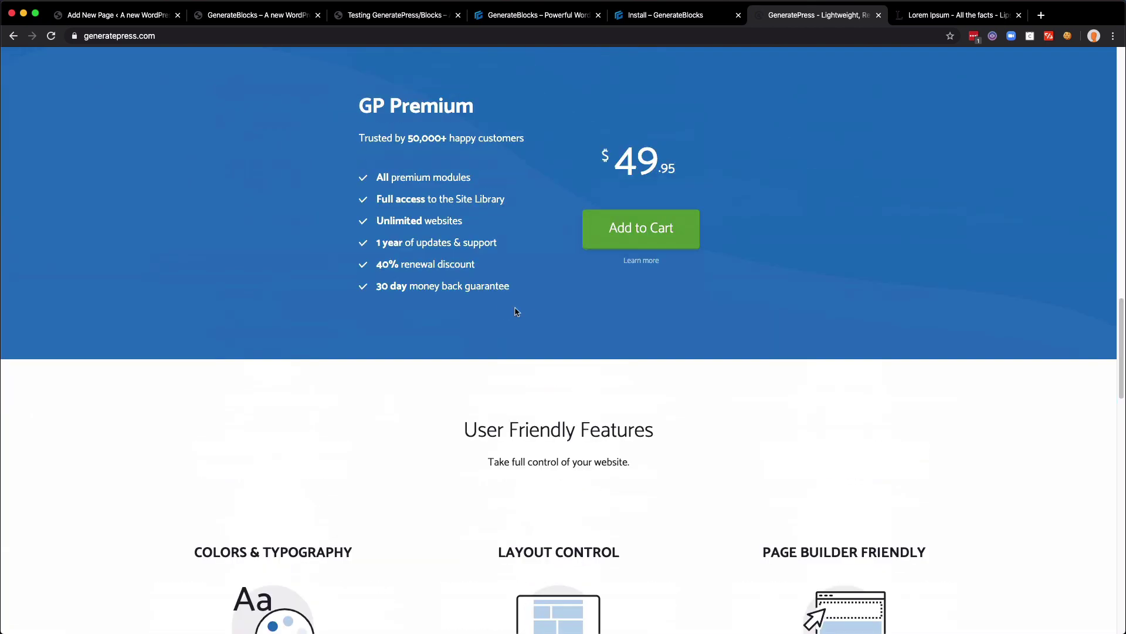
drag(605, 172, 688, 167)
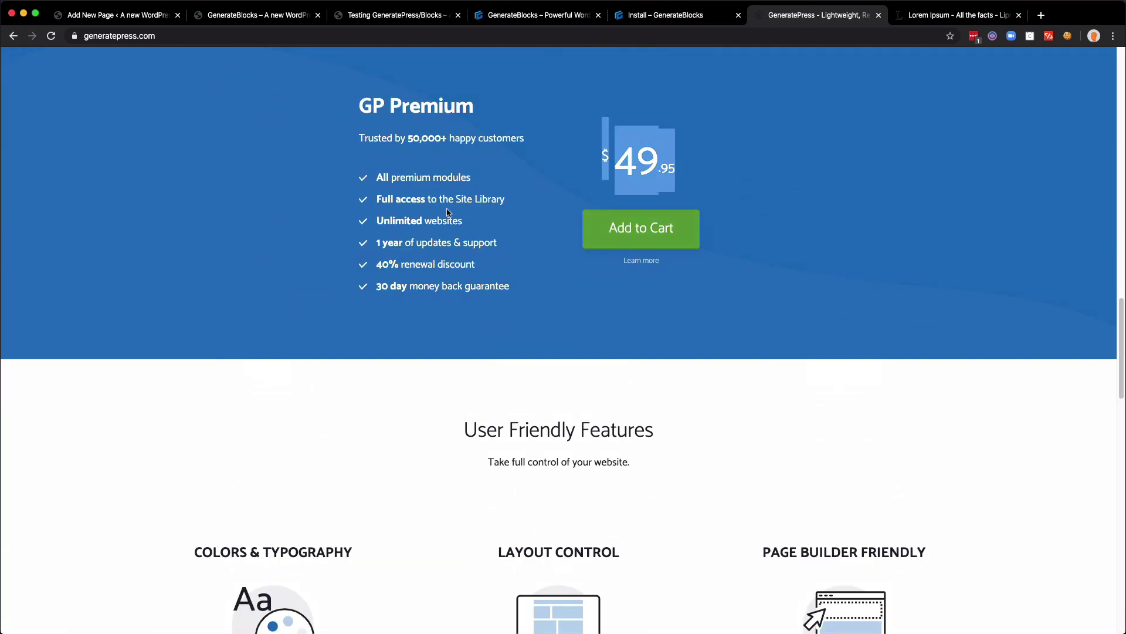
drag(375, 227, 506, 235)
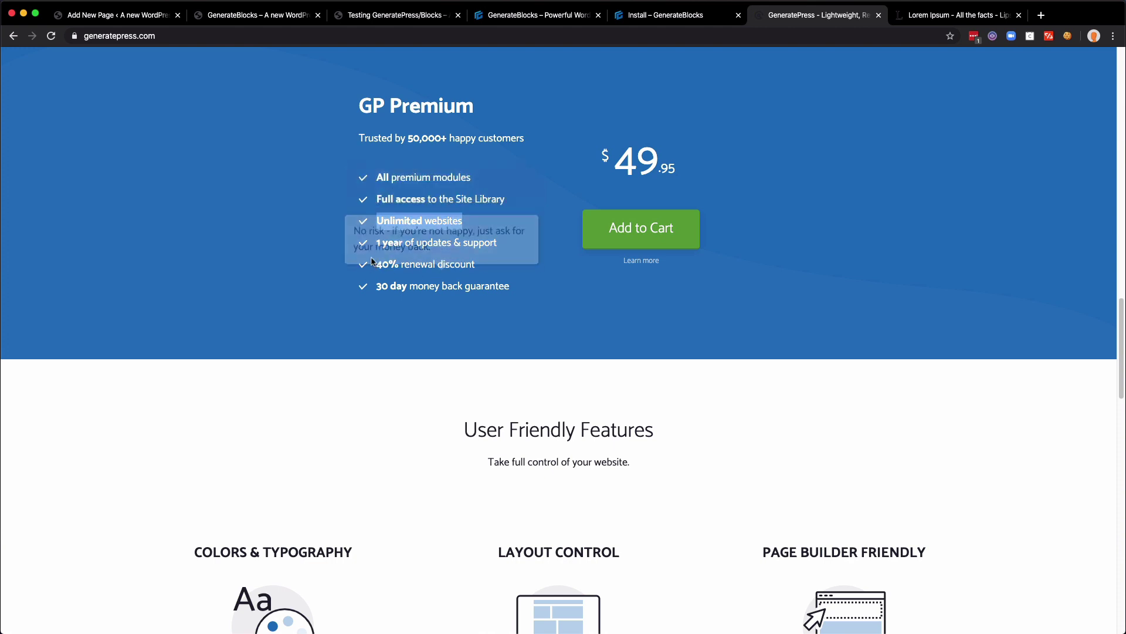
drag(376, 245, 345, 270)
click(507, 243)
click(302, 289)
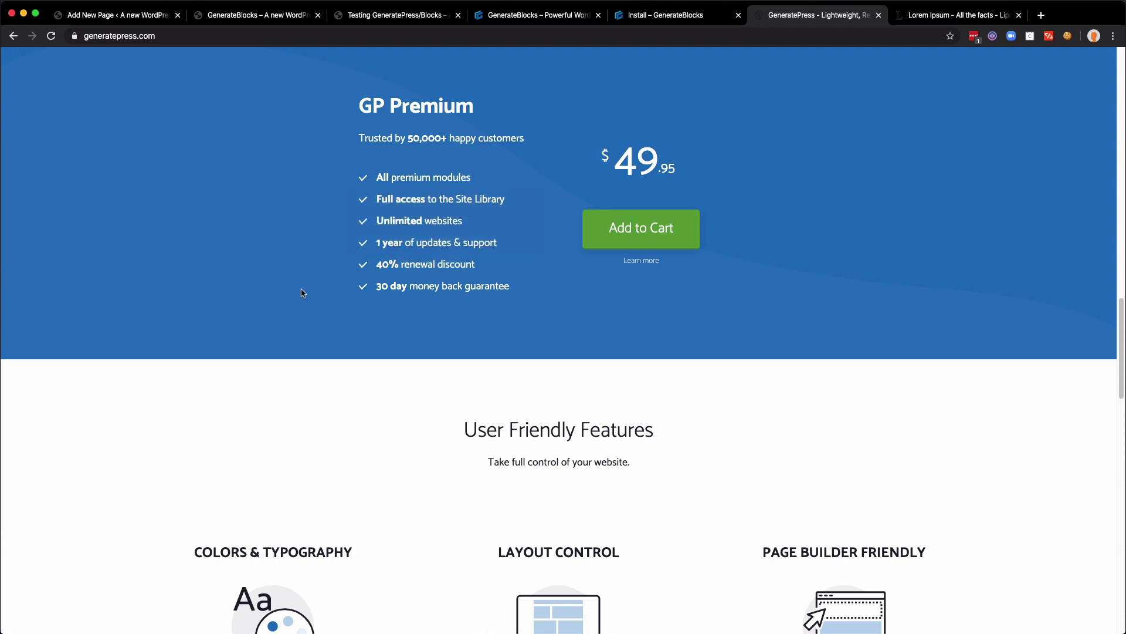
scroll(306, 321, up, 20)
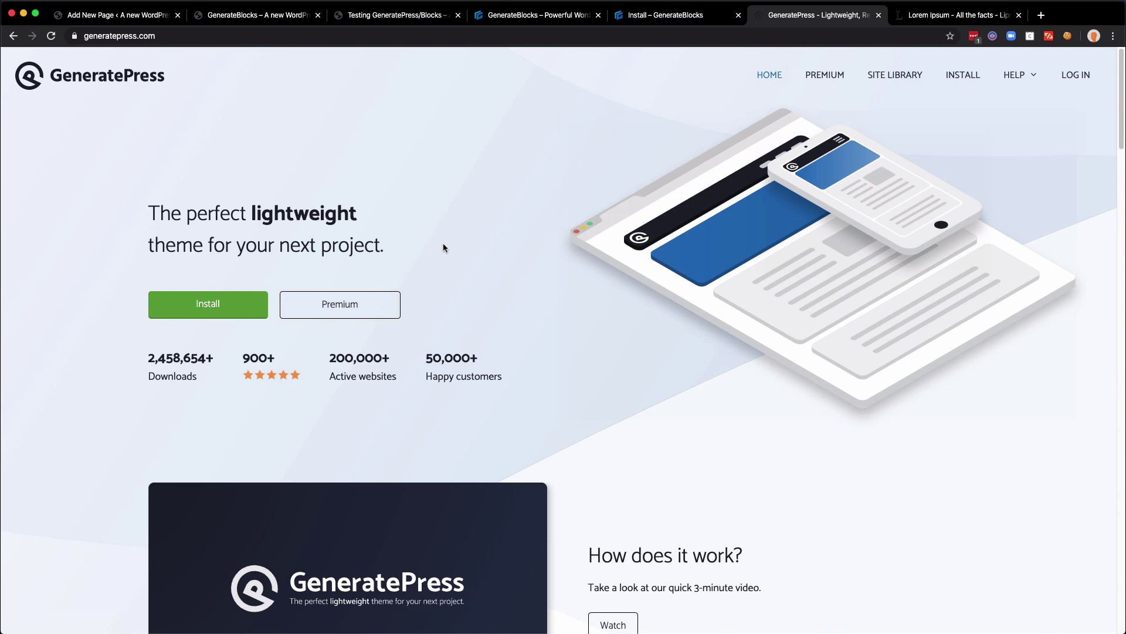
click(527, 21)
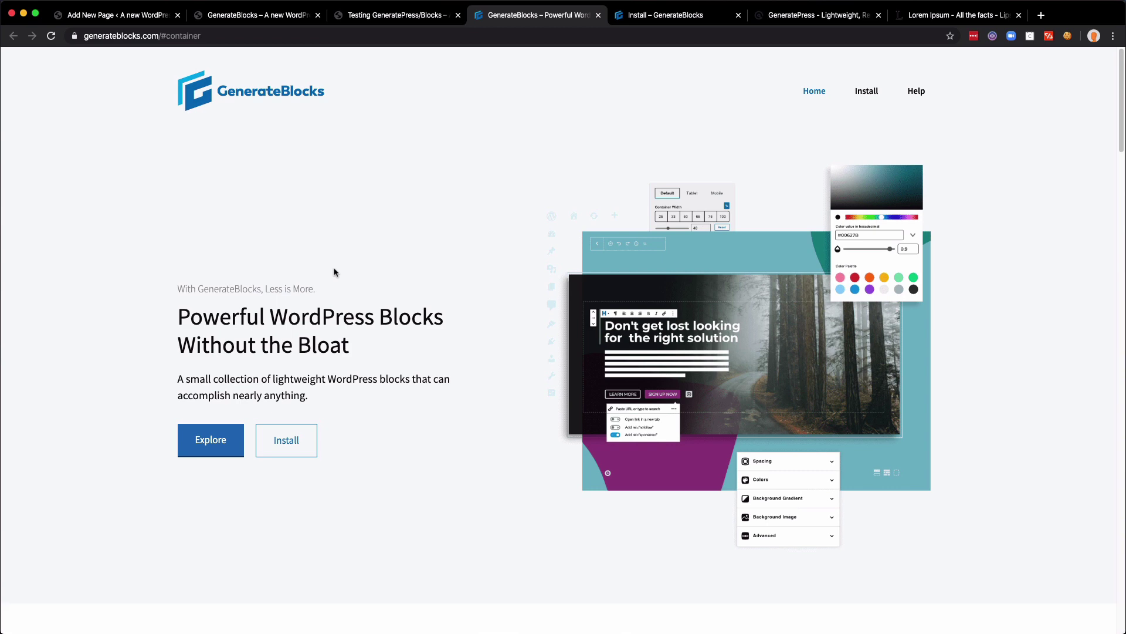